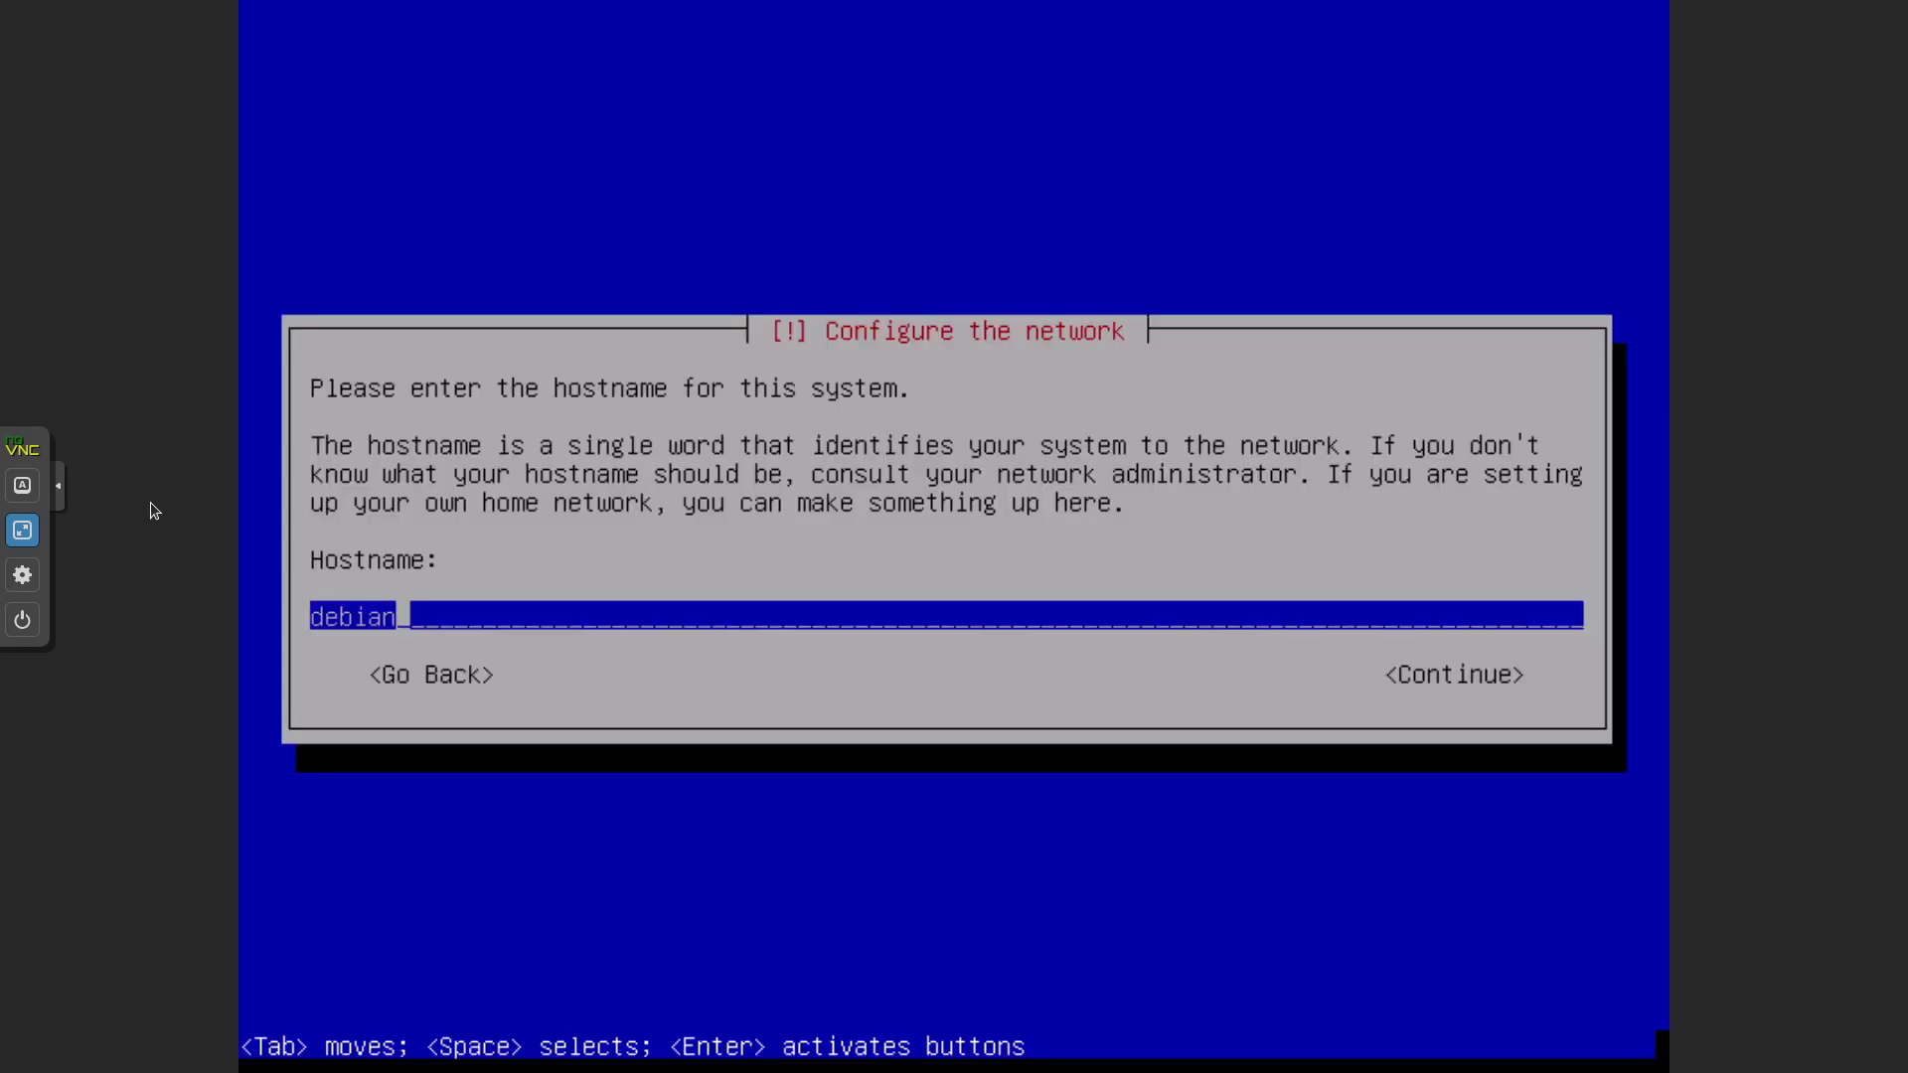
# Keep the hostname debian and leave the domain name blank in the network configuration.
pyautogui.press('Tab')
pyautogui.press('Tab')
pyautogui.press('Tab')
pyautogui.press('Tab')
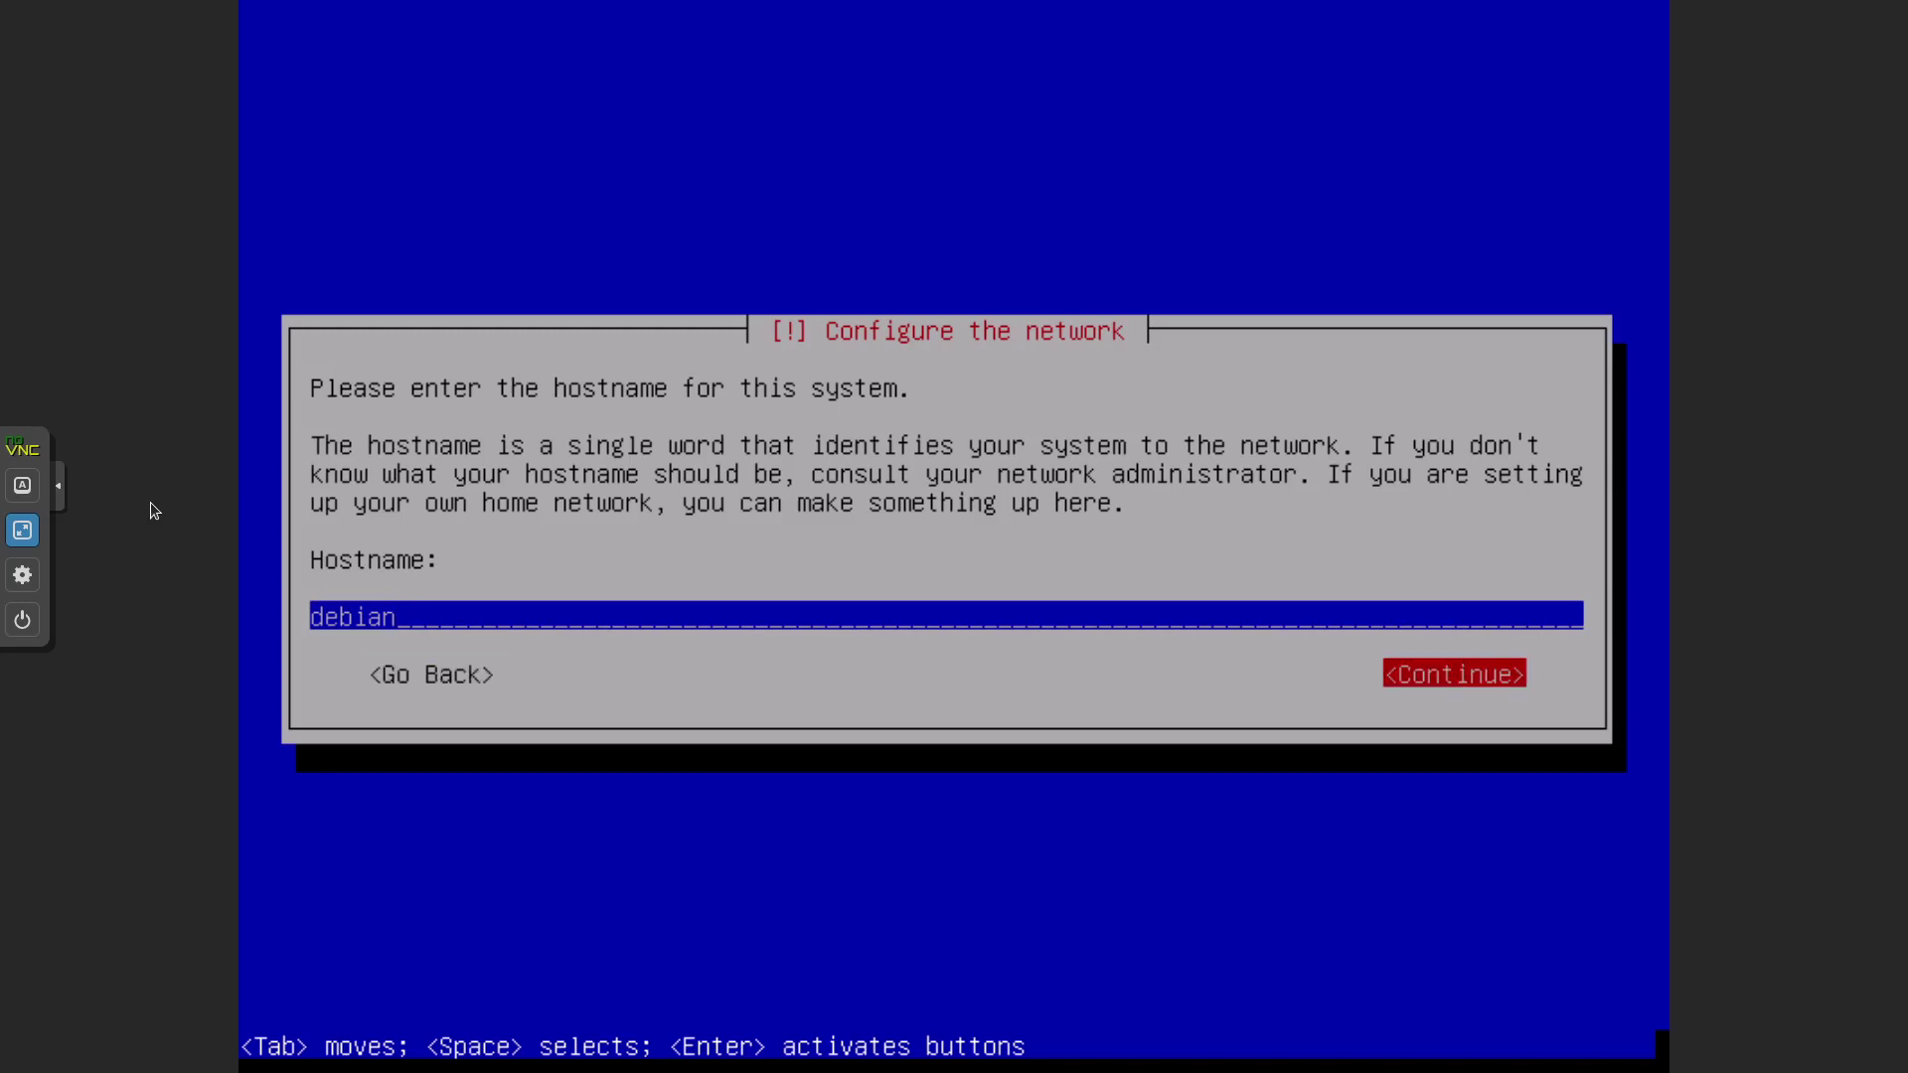
pyautogui.press('Return')
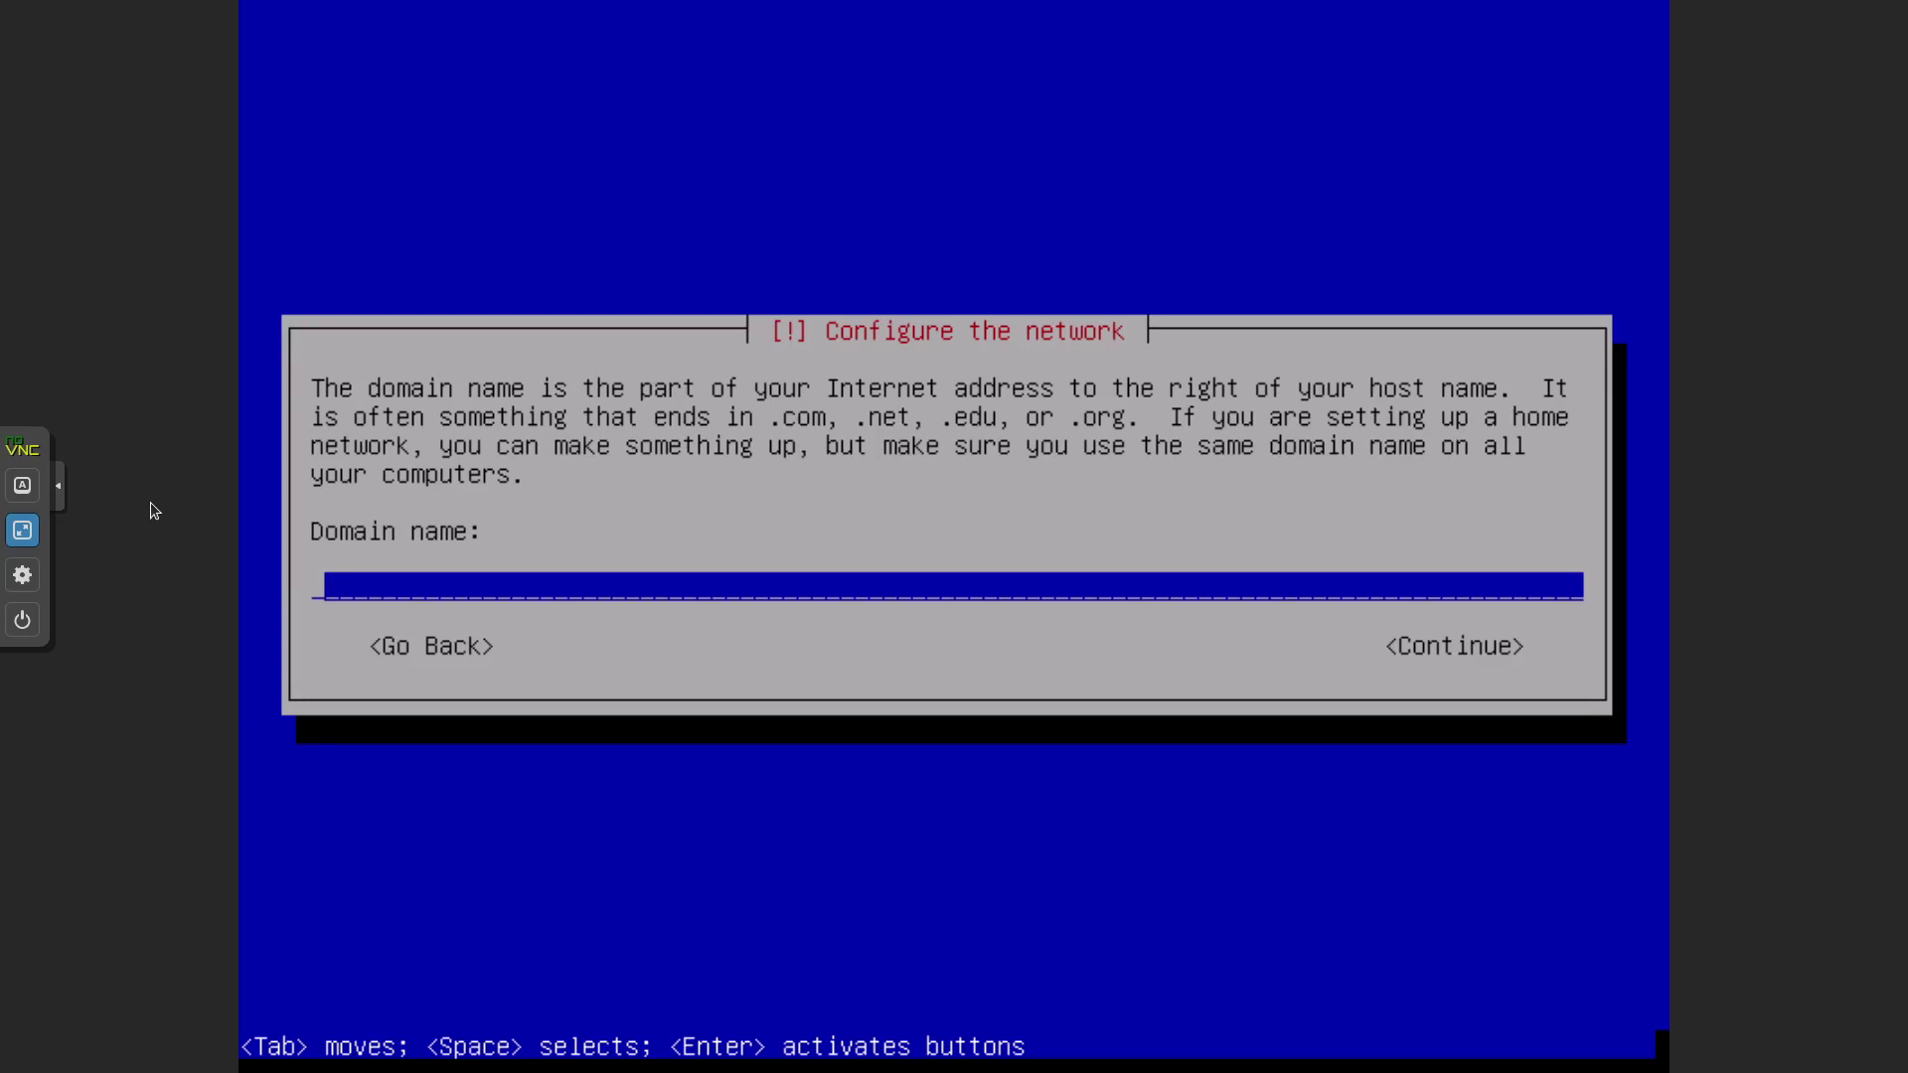
pyautogui.press('Tab')
pyautogui.press('Return')
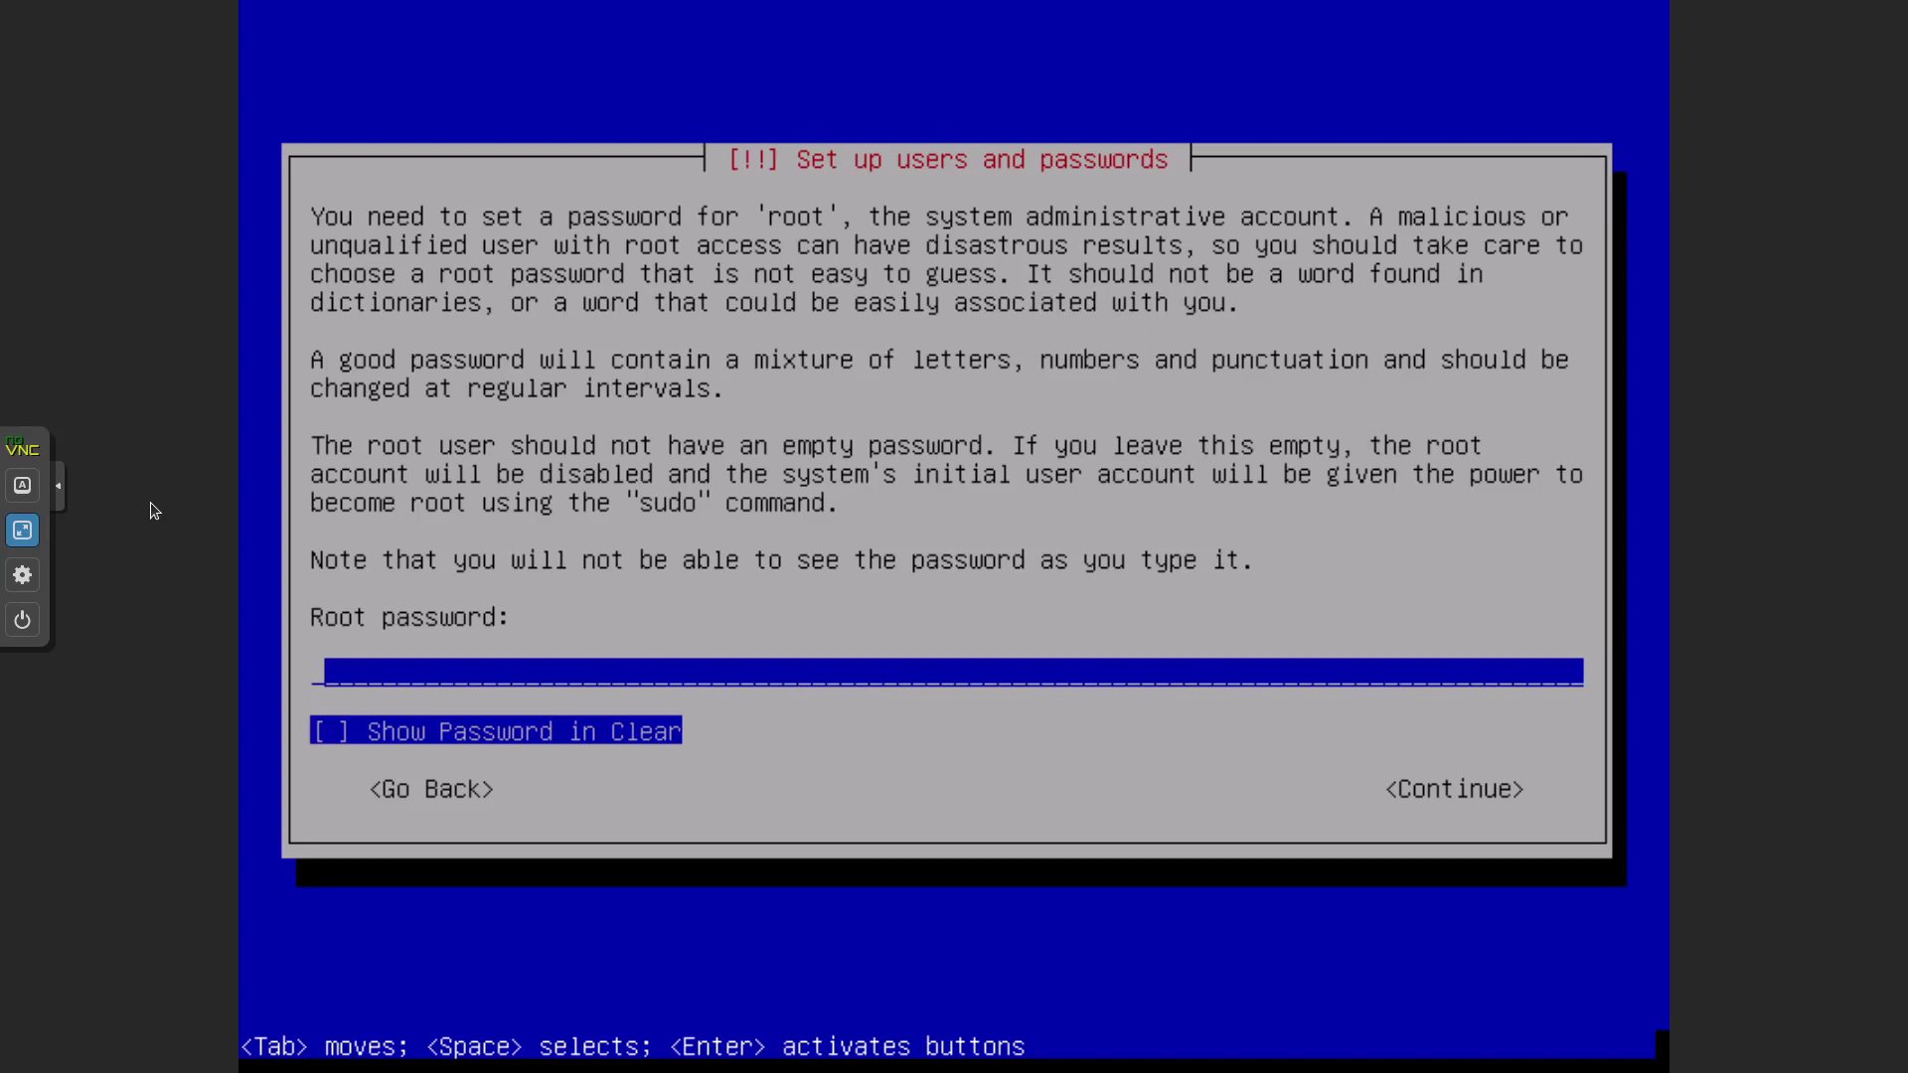
# Enter the root password and re-enter it to verify.
pyautogui.write('********')
pyautogui.press('Tab')
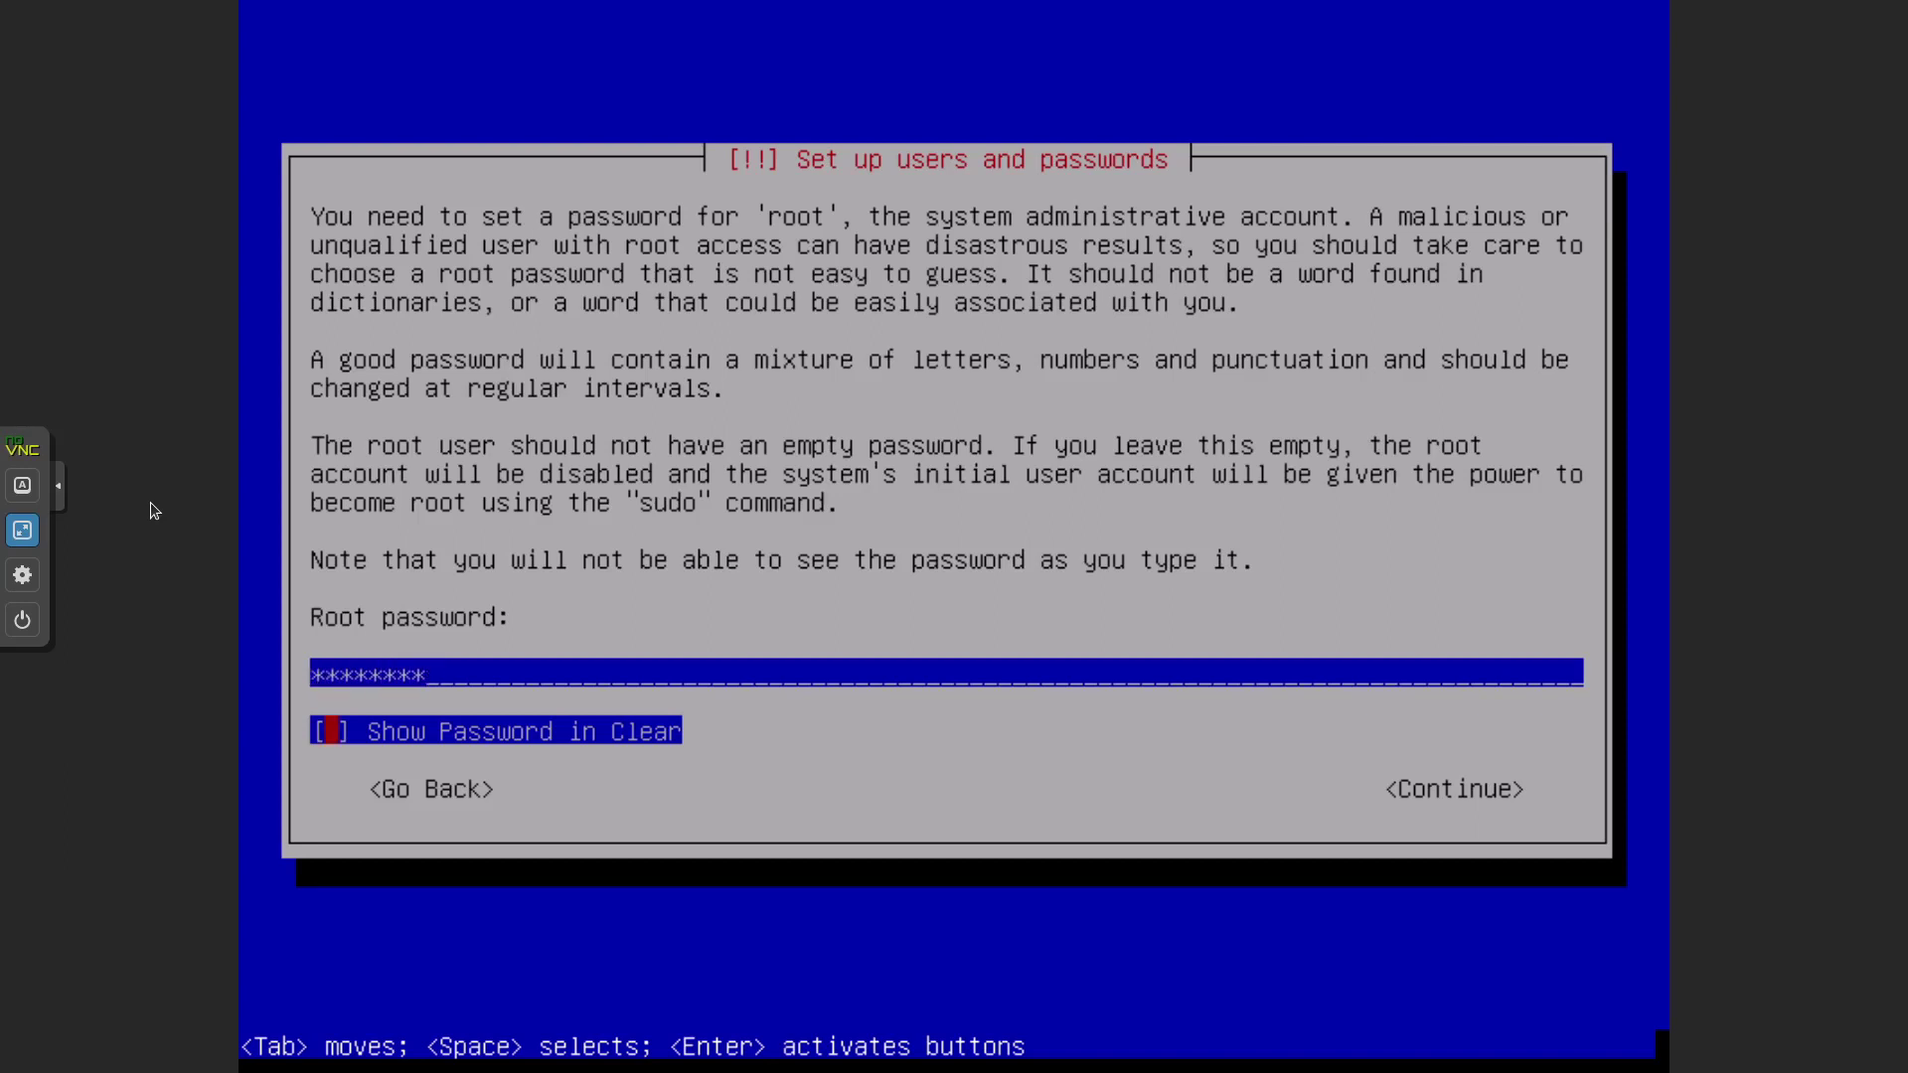
pyautogui.press('Tab')
pyautogui.press('Return')
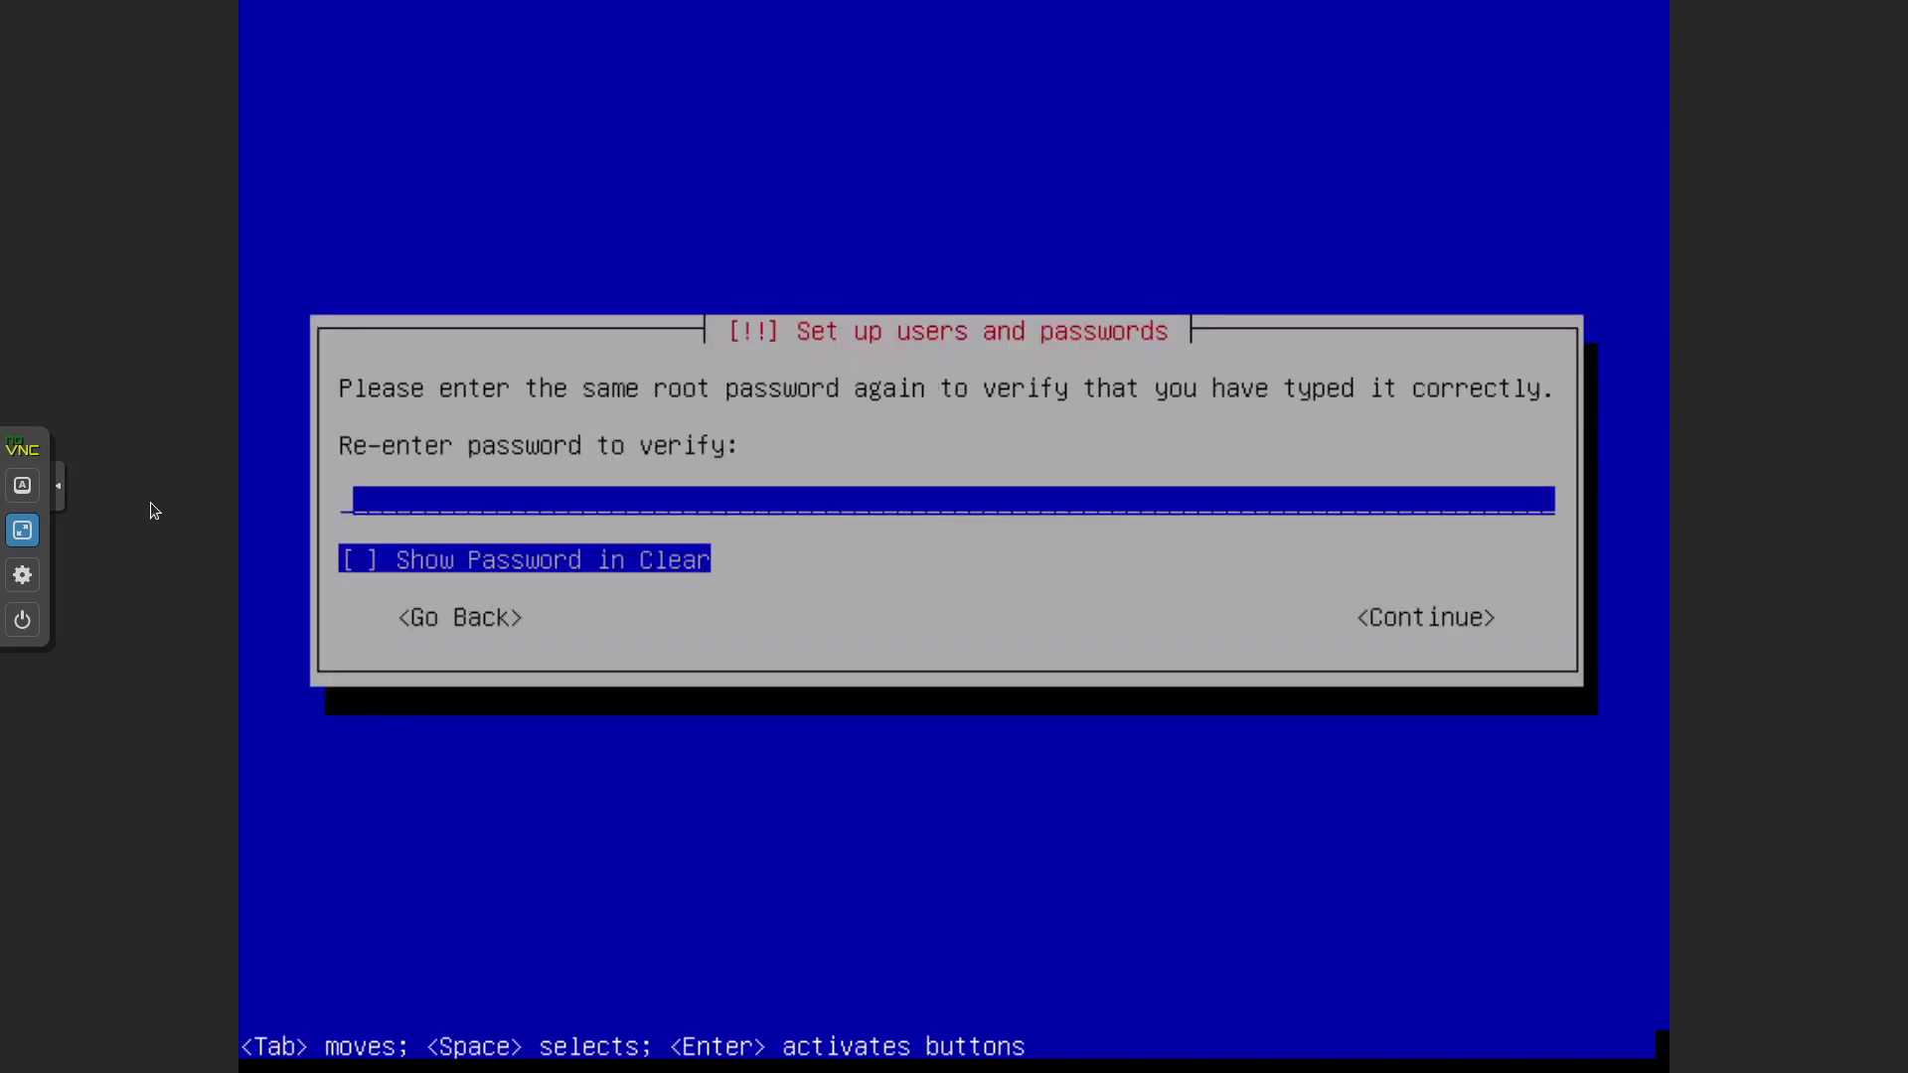
pyautogui.write('********')
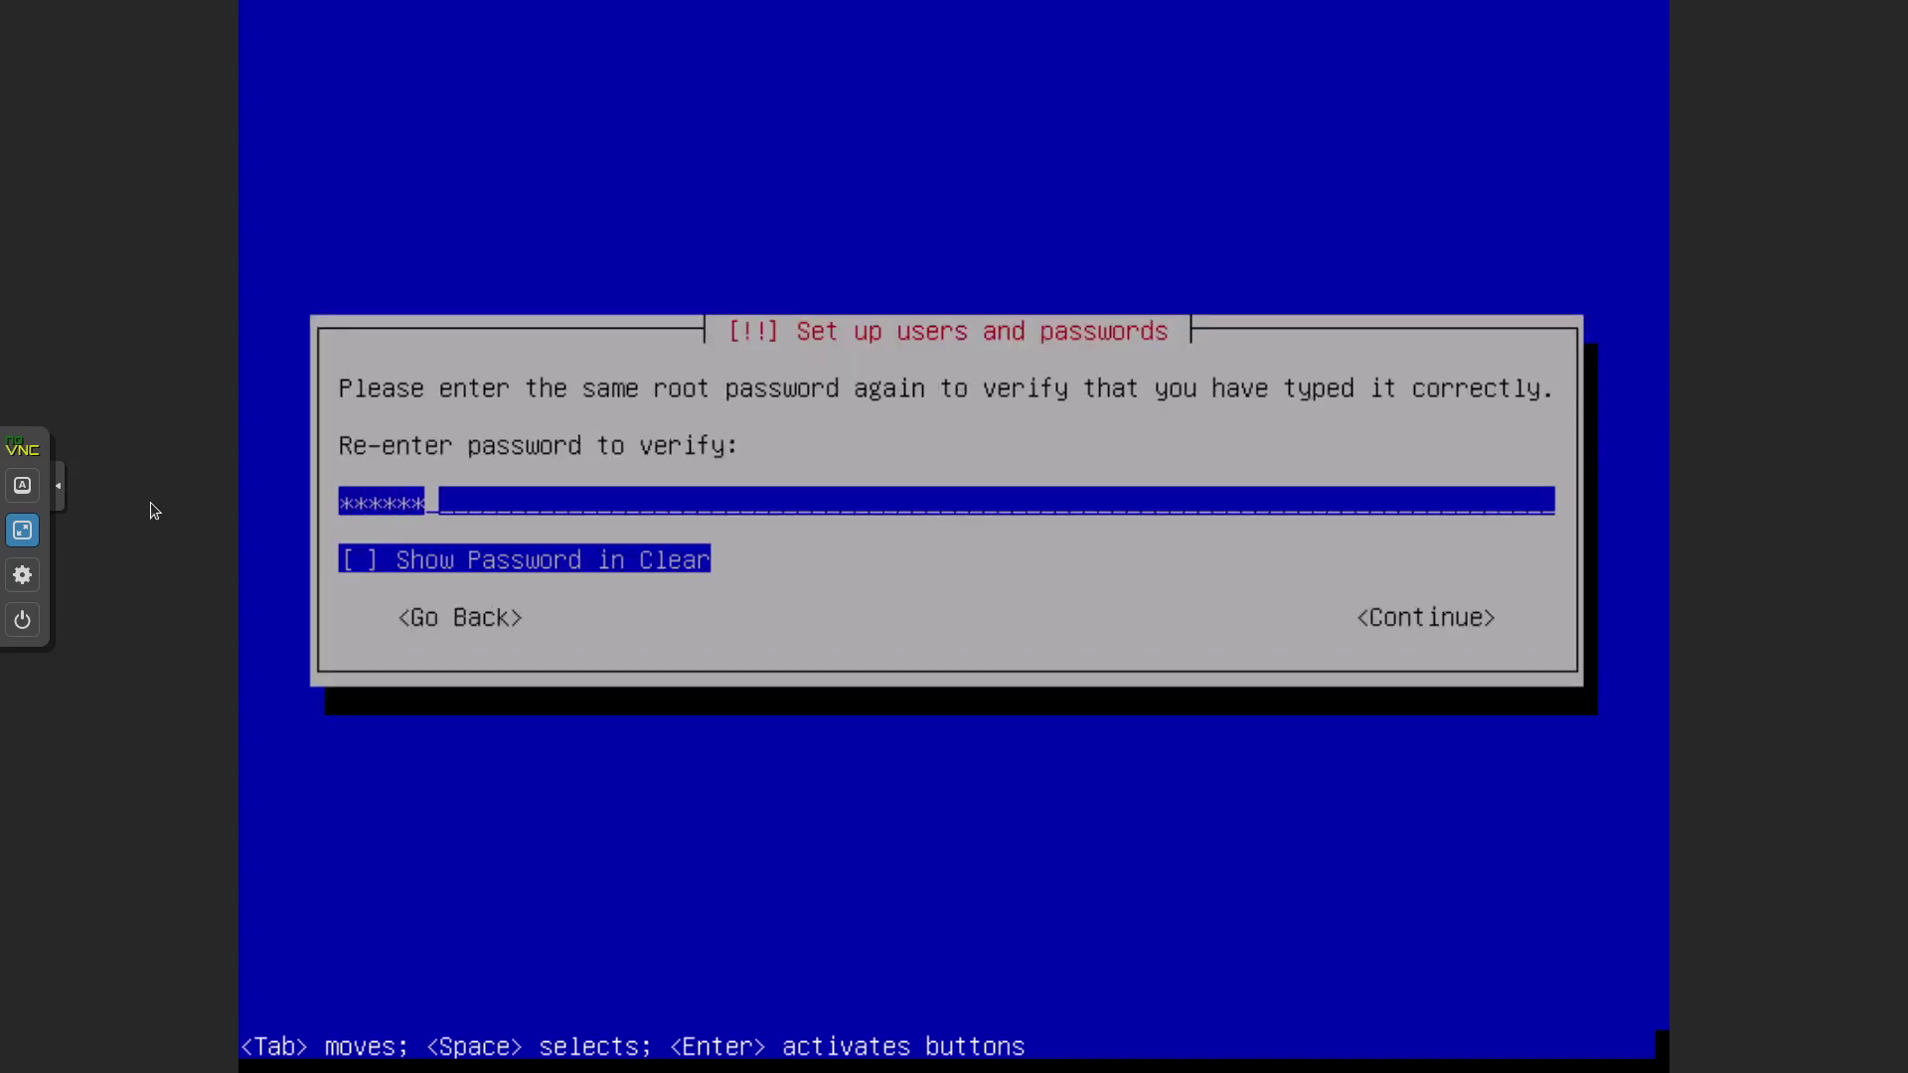
pyautogui.press('Tab')
pyautogui.press('Tab')
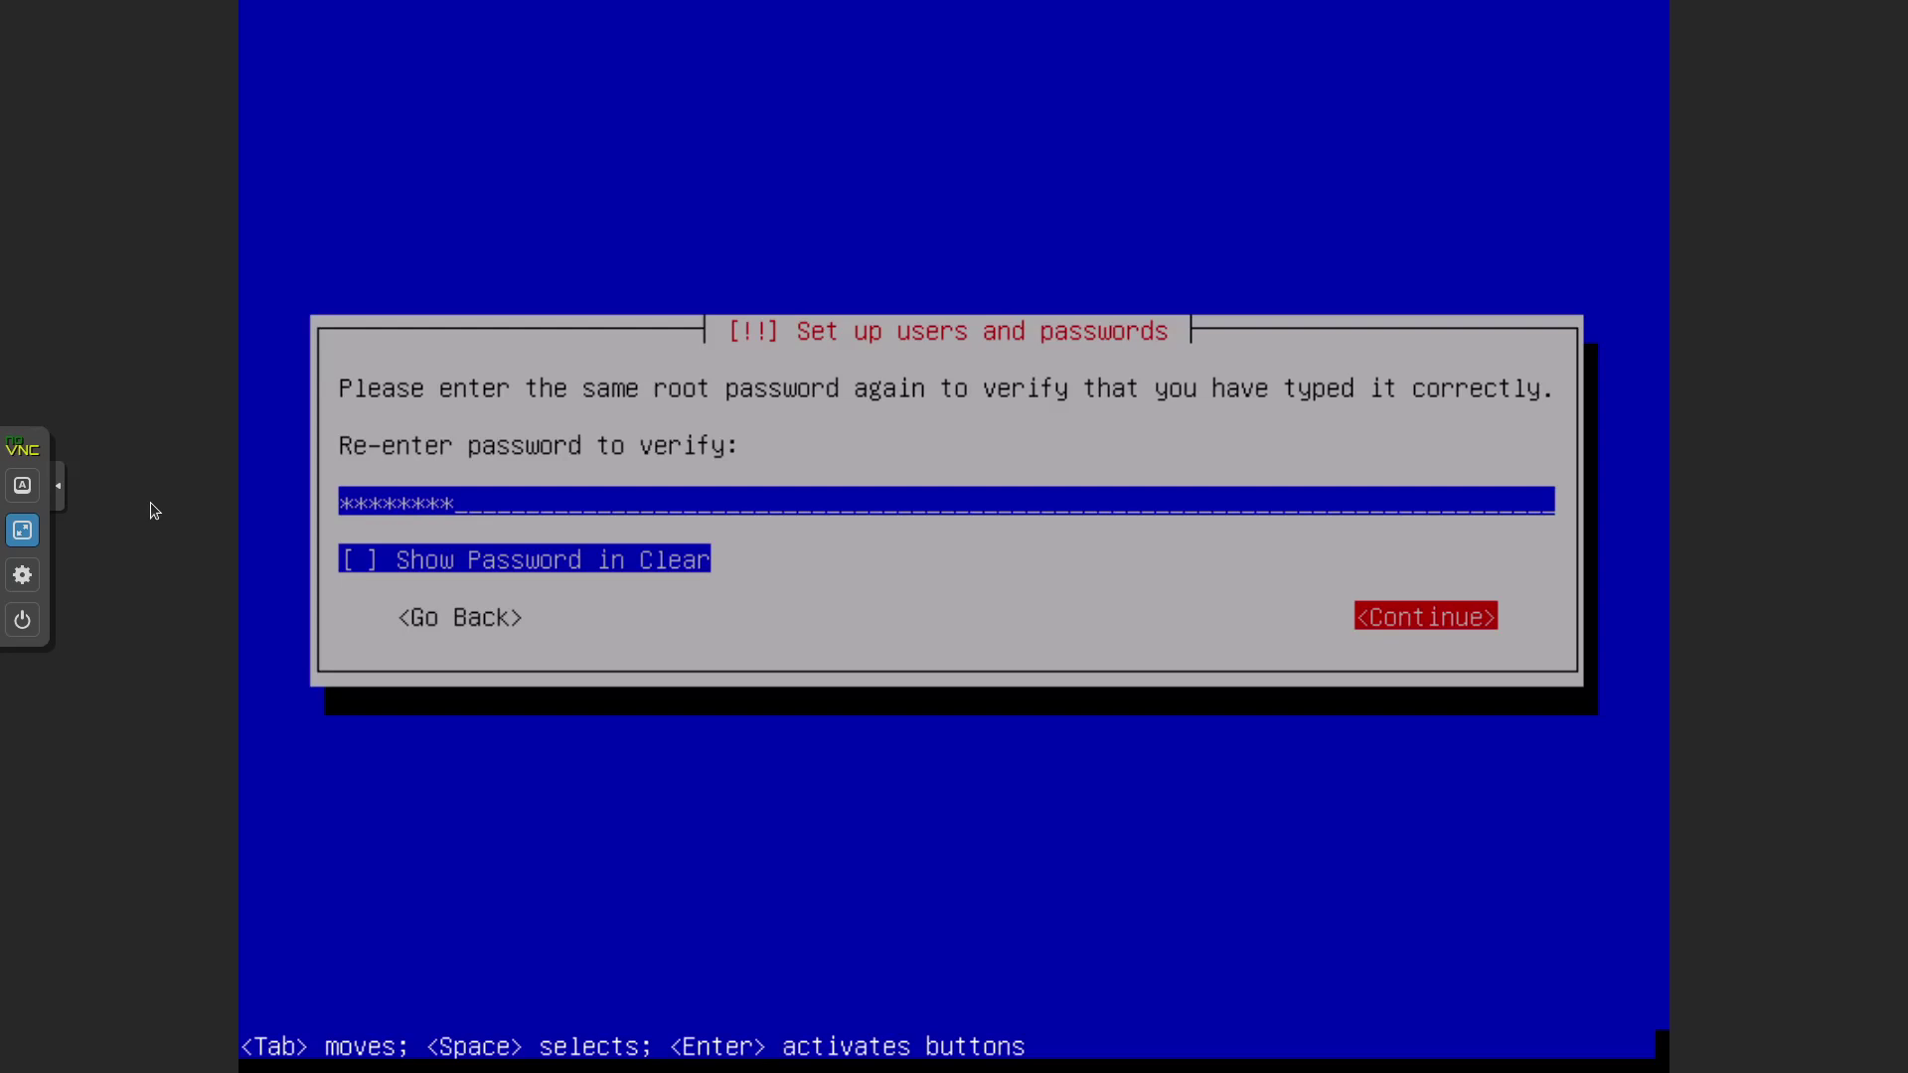
pyautogui.press('Return')
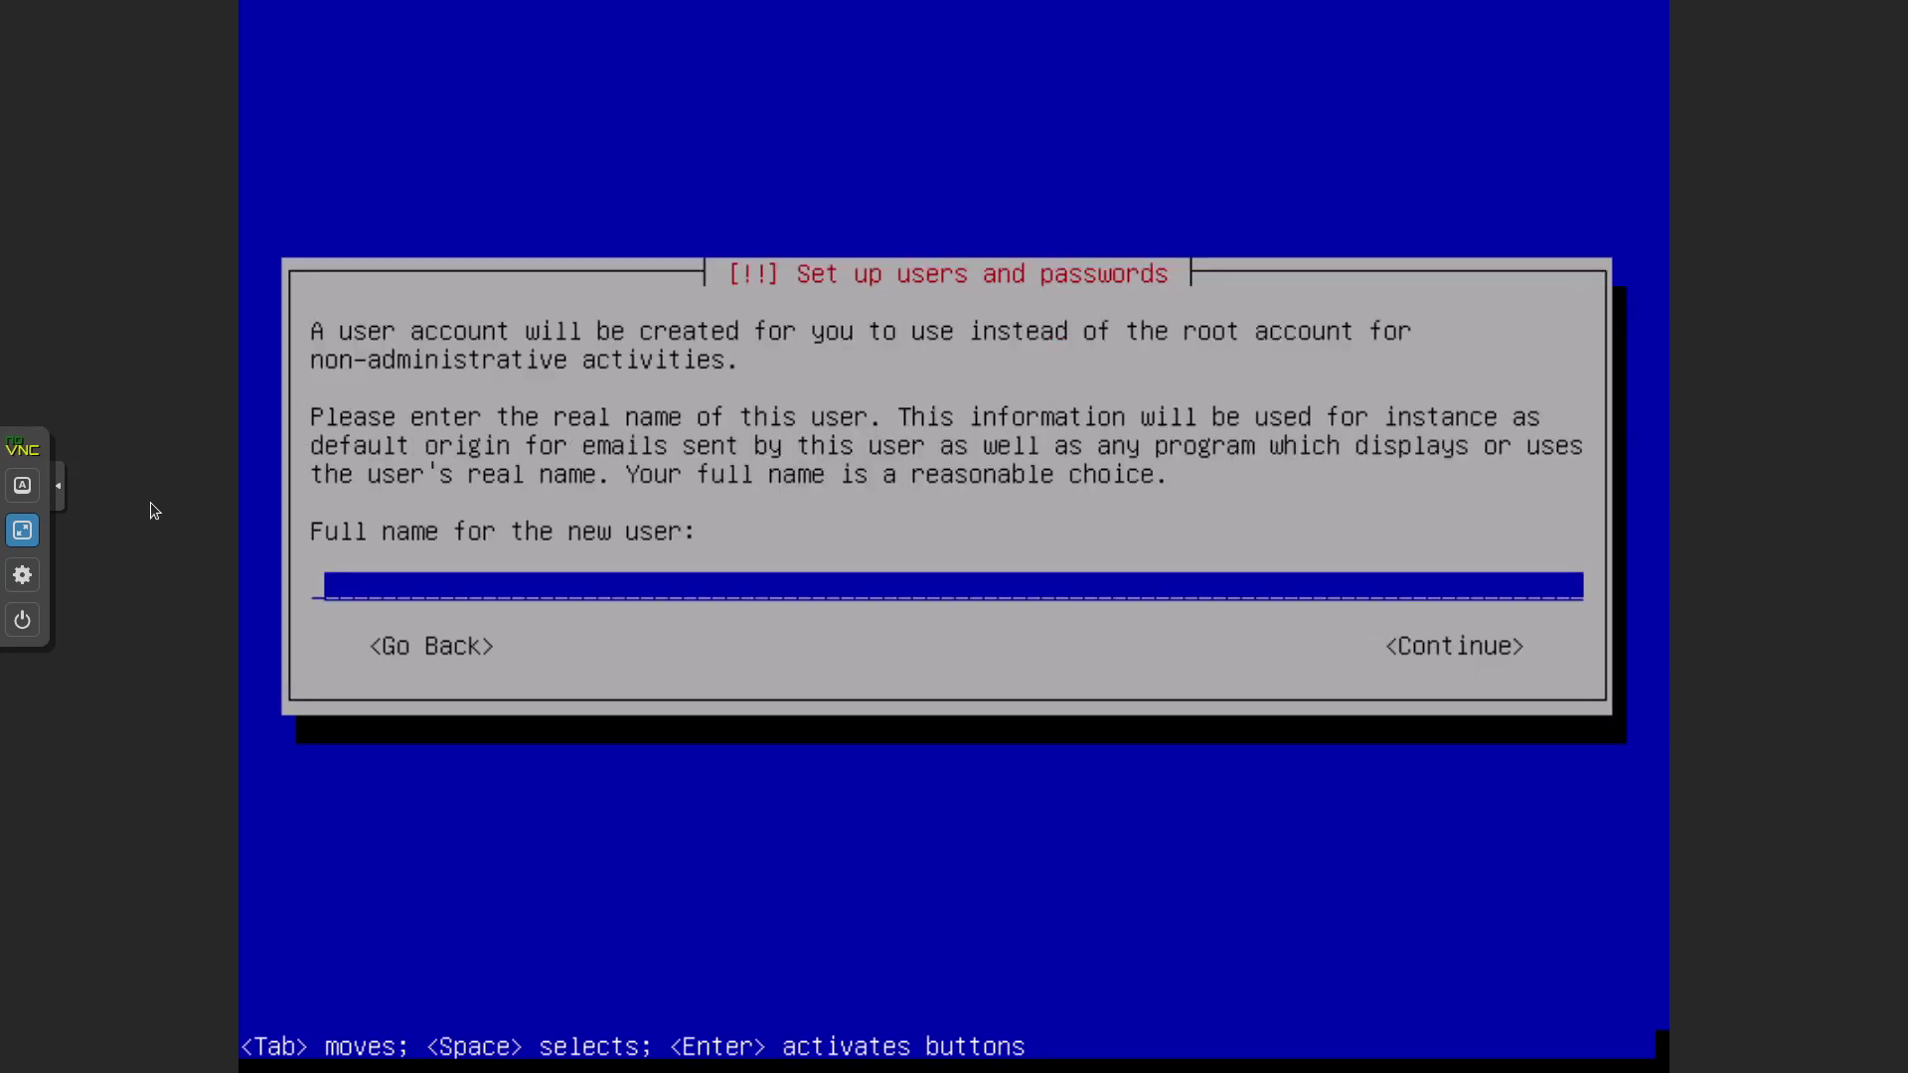
# Set up a new user account with sysadmin as both the full name and the username.
pyautogui.write('sysadmin')
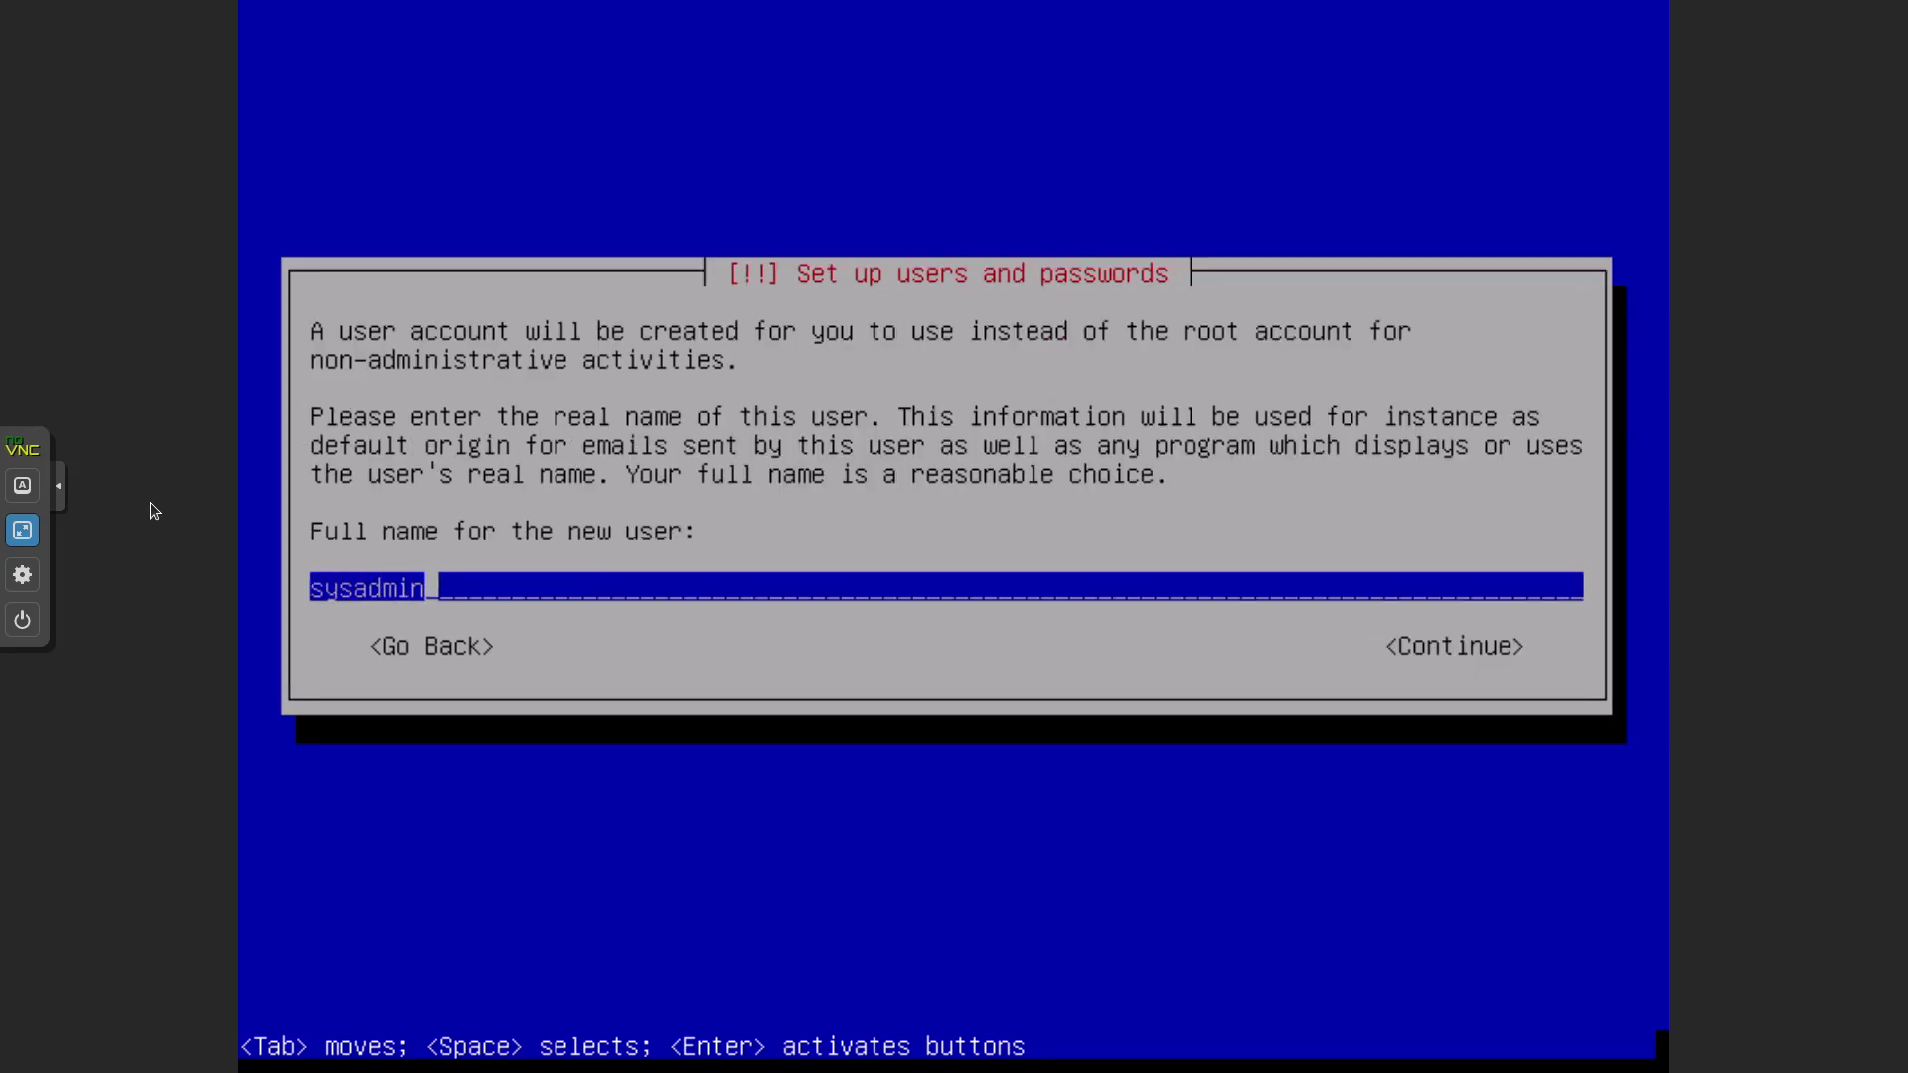
pyautogui.press('Tab')
pyautogui.press('Return')
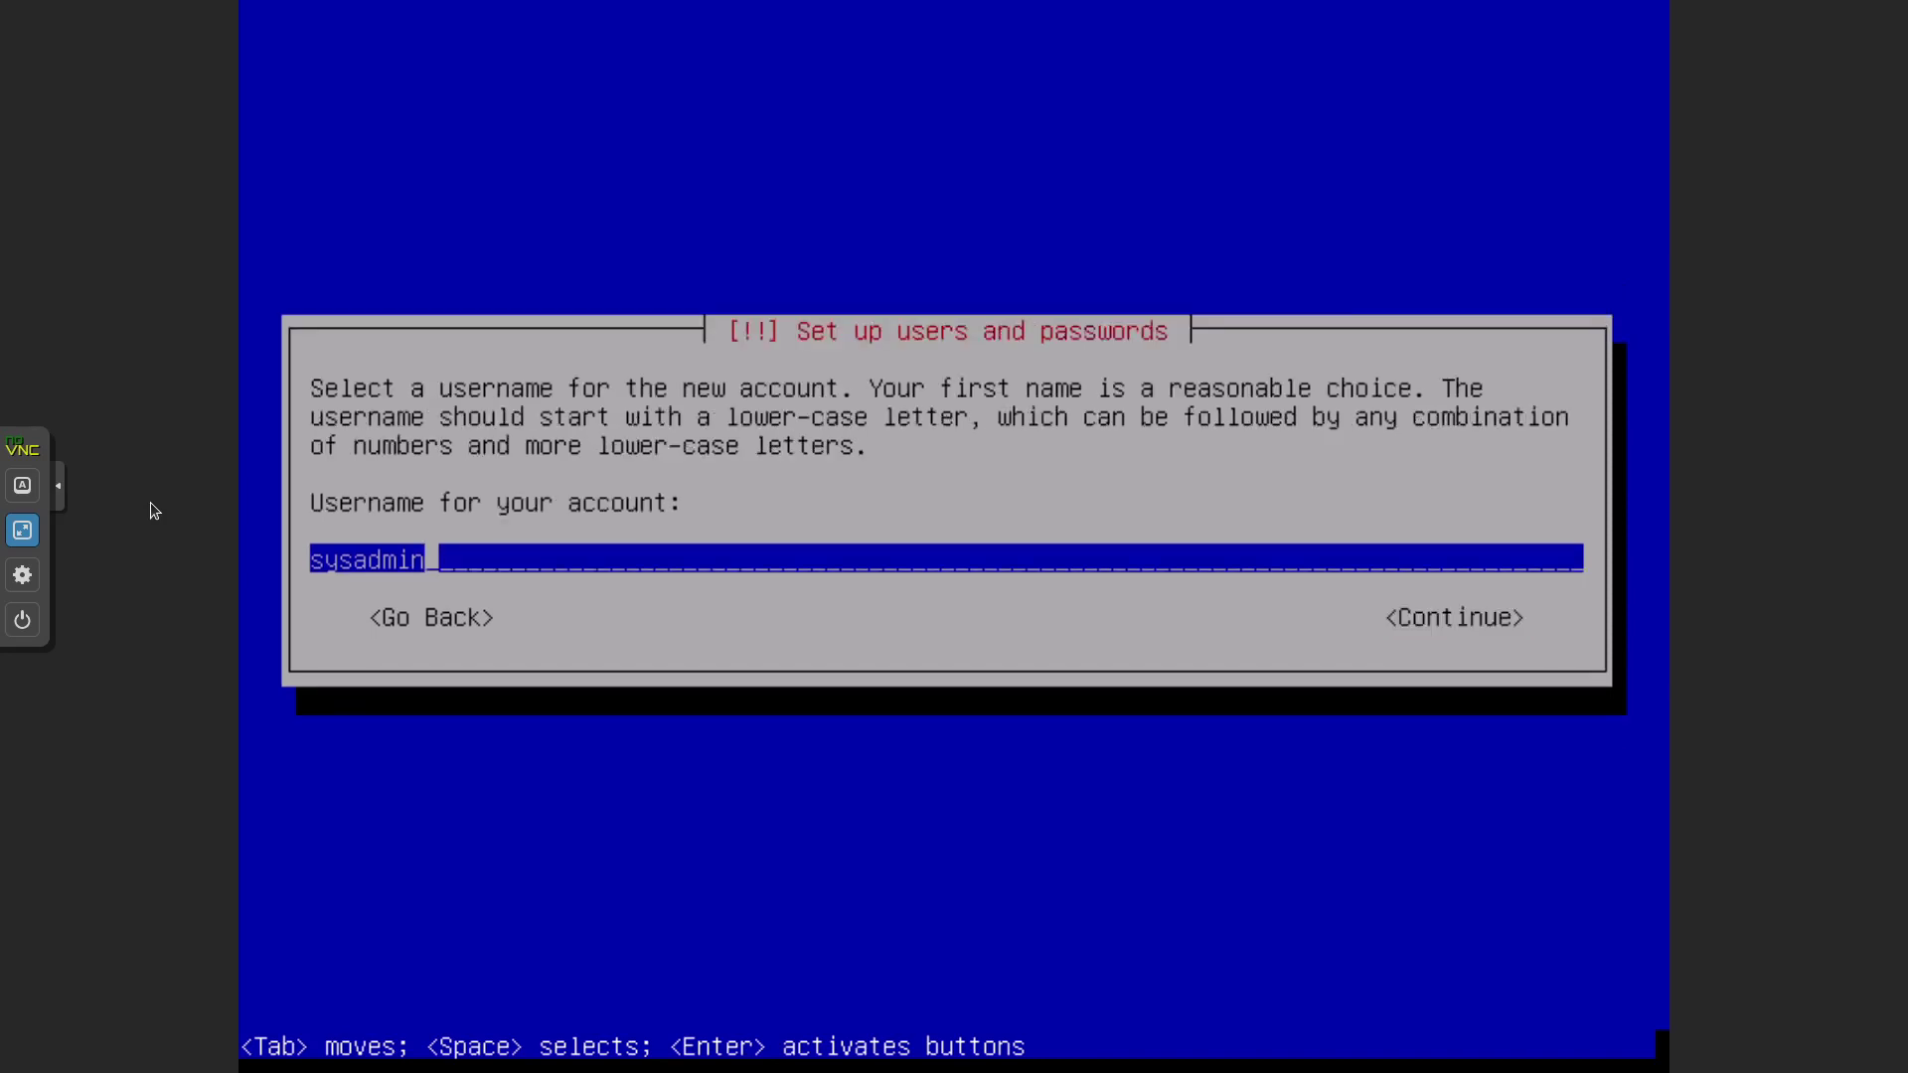
pyautogui.press('Tab')
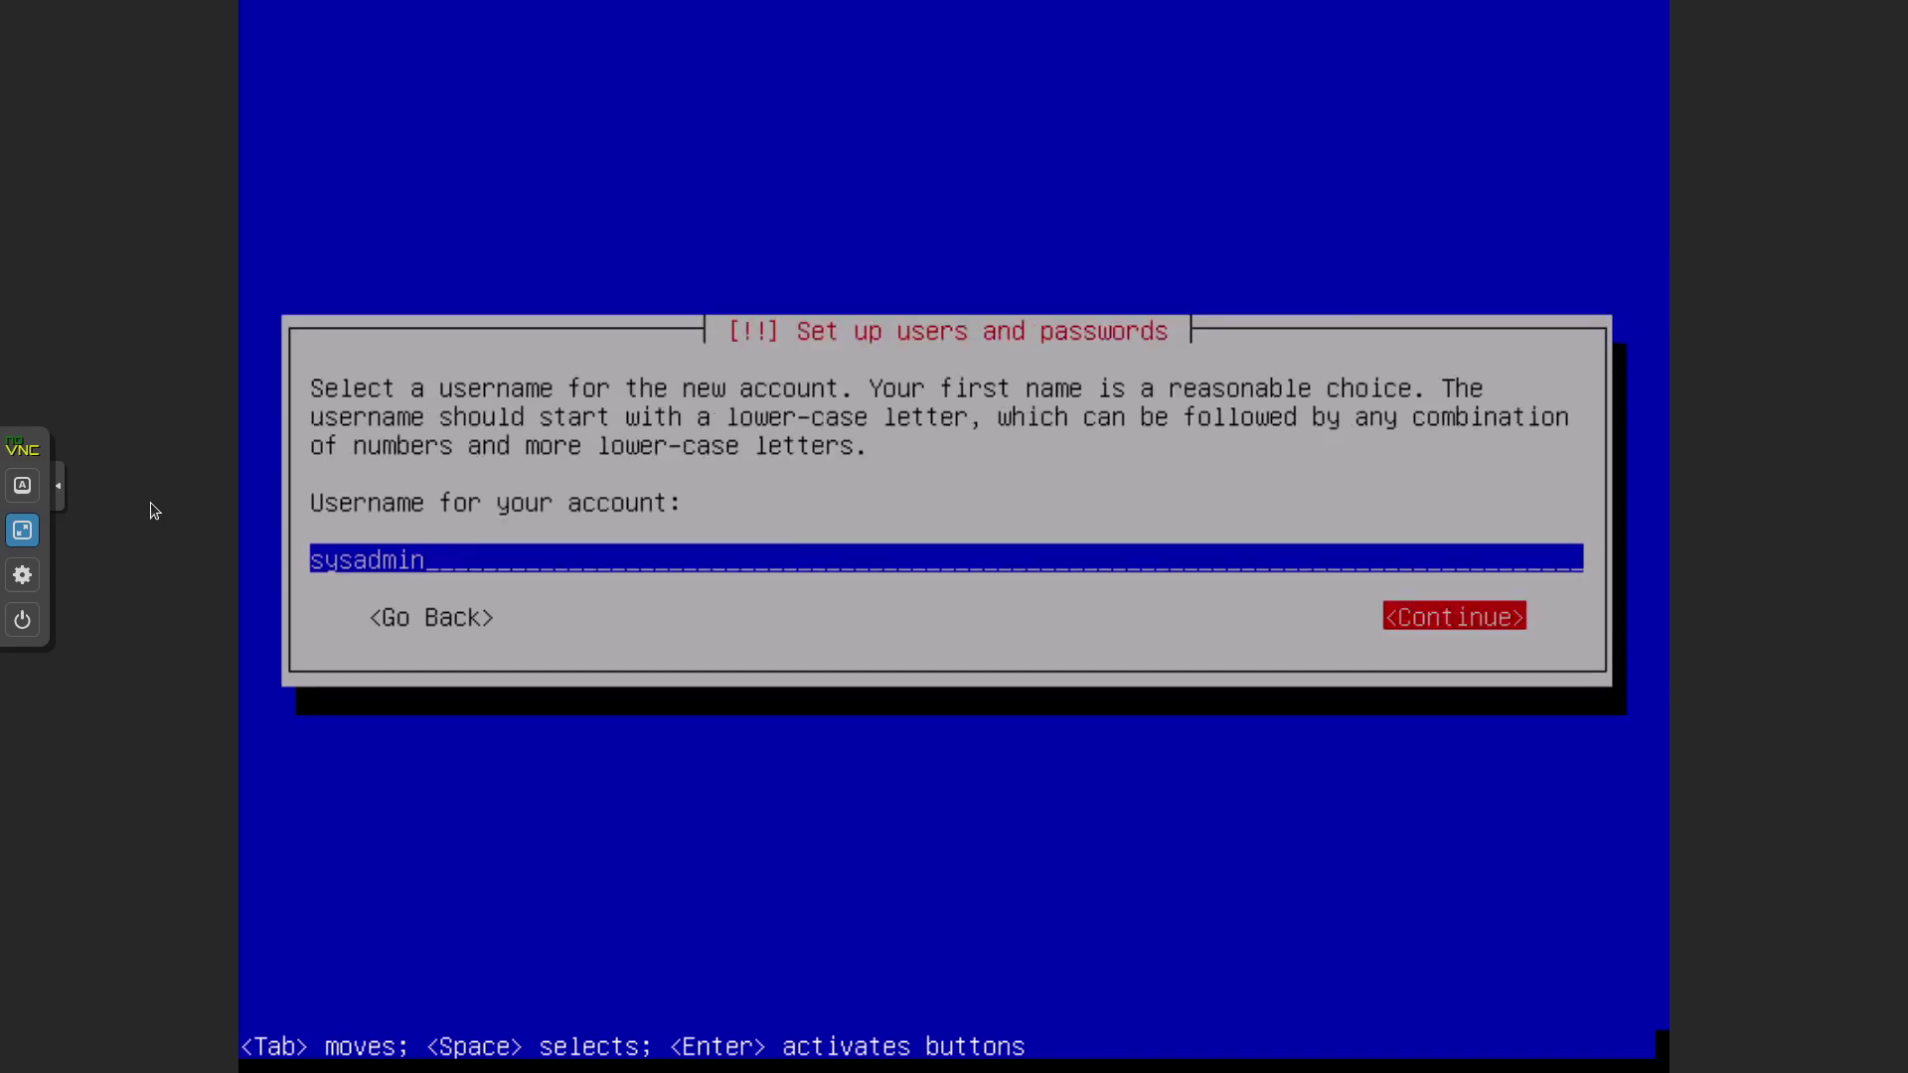
pyautogui.press('Return')
# Enter the password for the new sysadmin account and re-enter it to verify.
pyautogui.write('********')
pyautogui.press('Tab')
pyautogui.press('Tab')
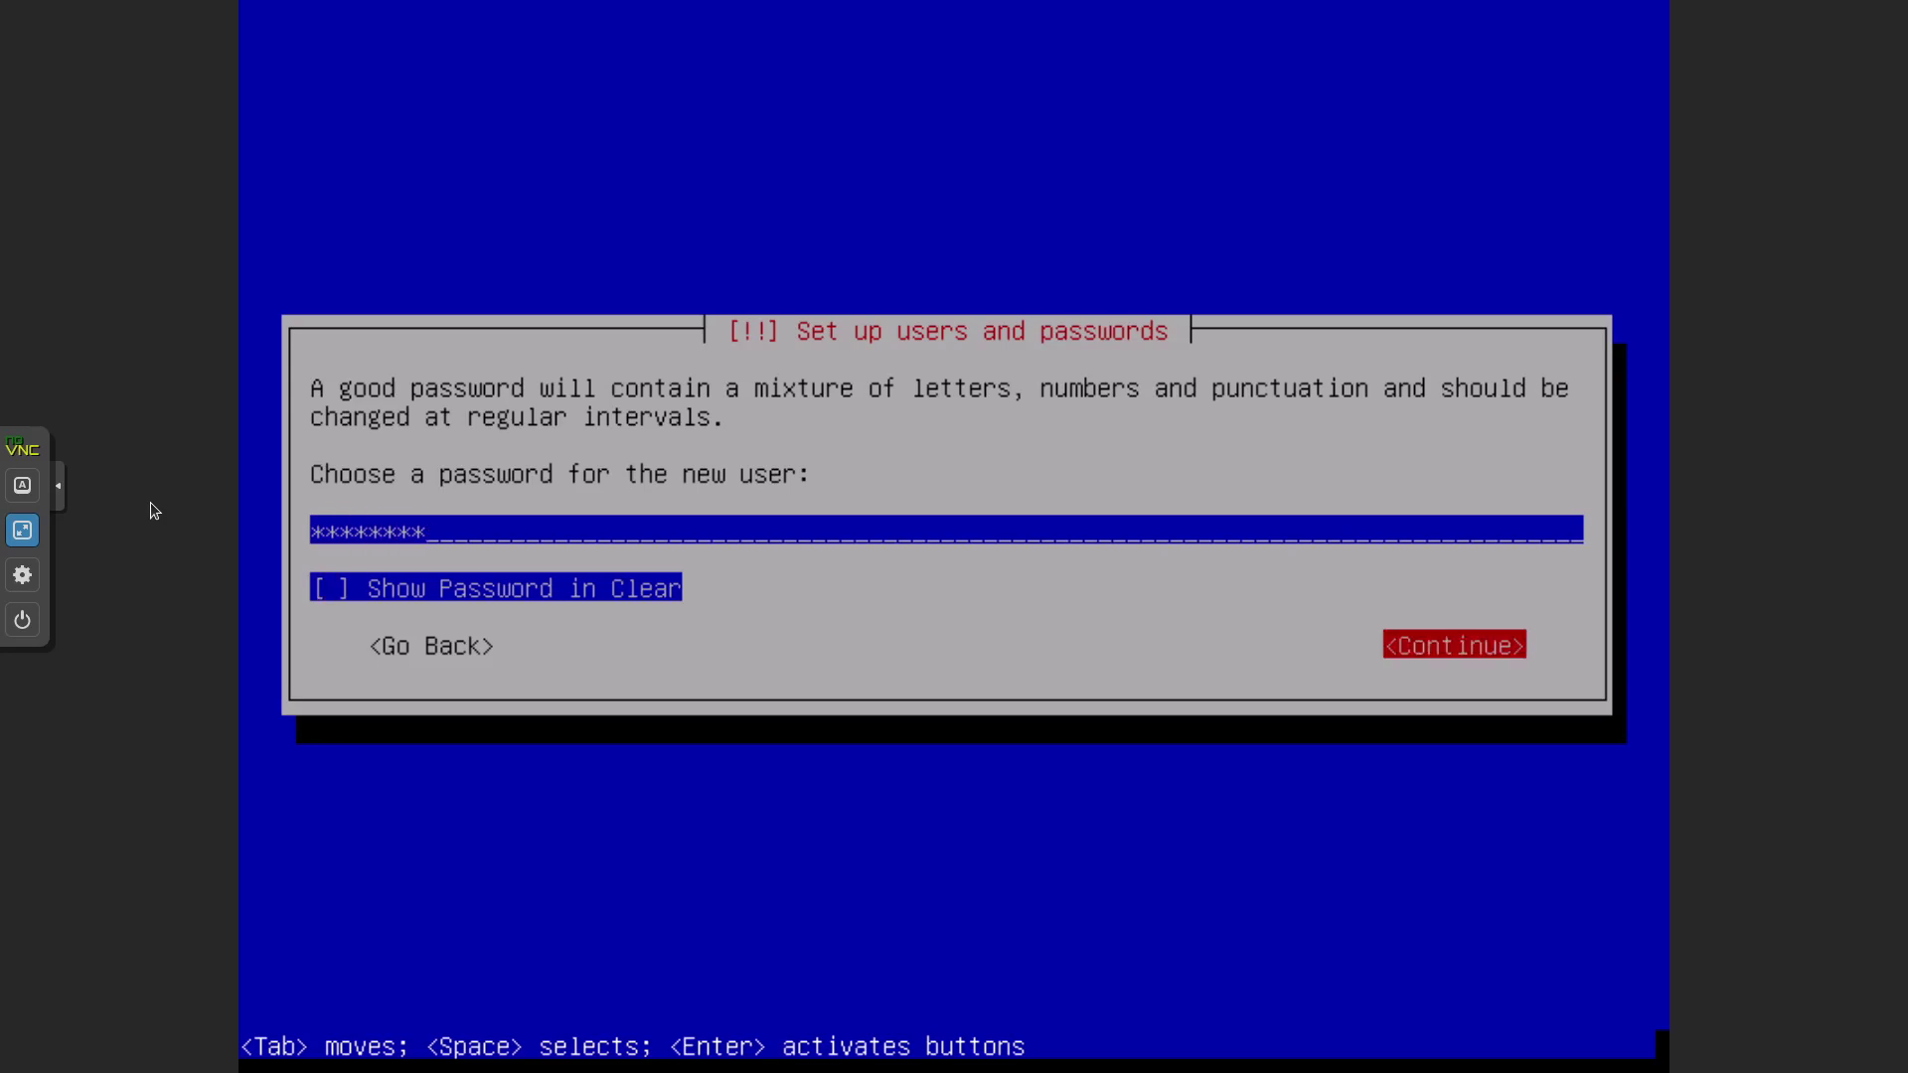
pyautogui.press('Return')
pyautogui.write('********')
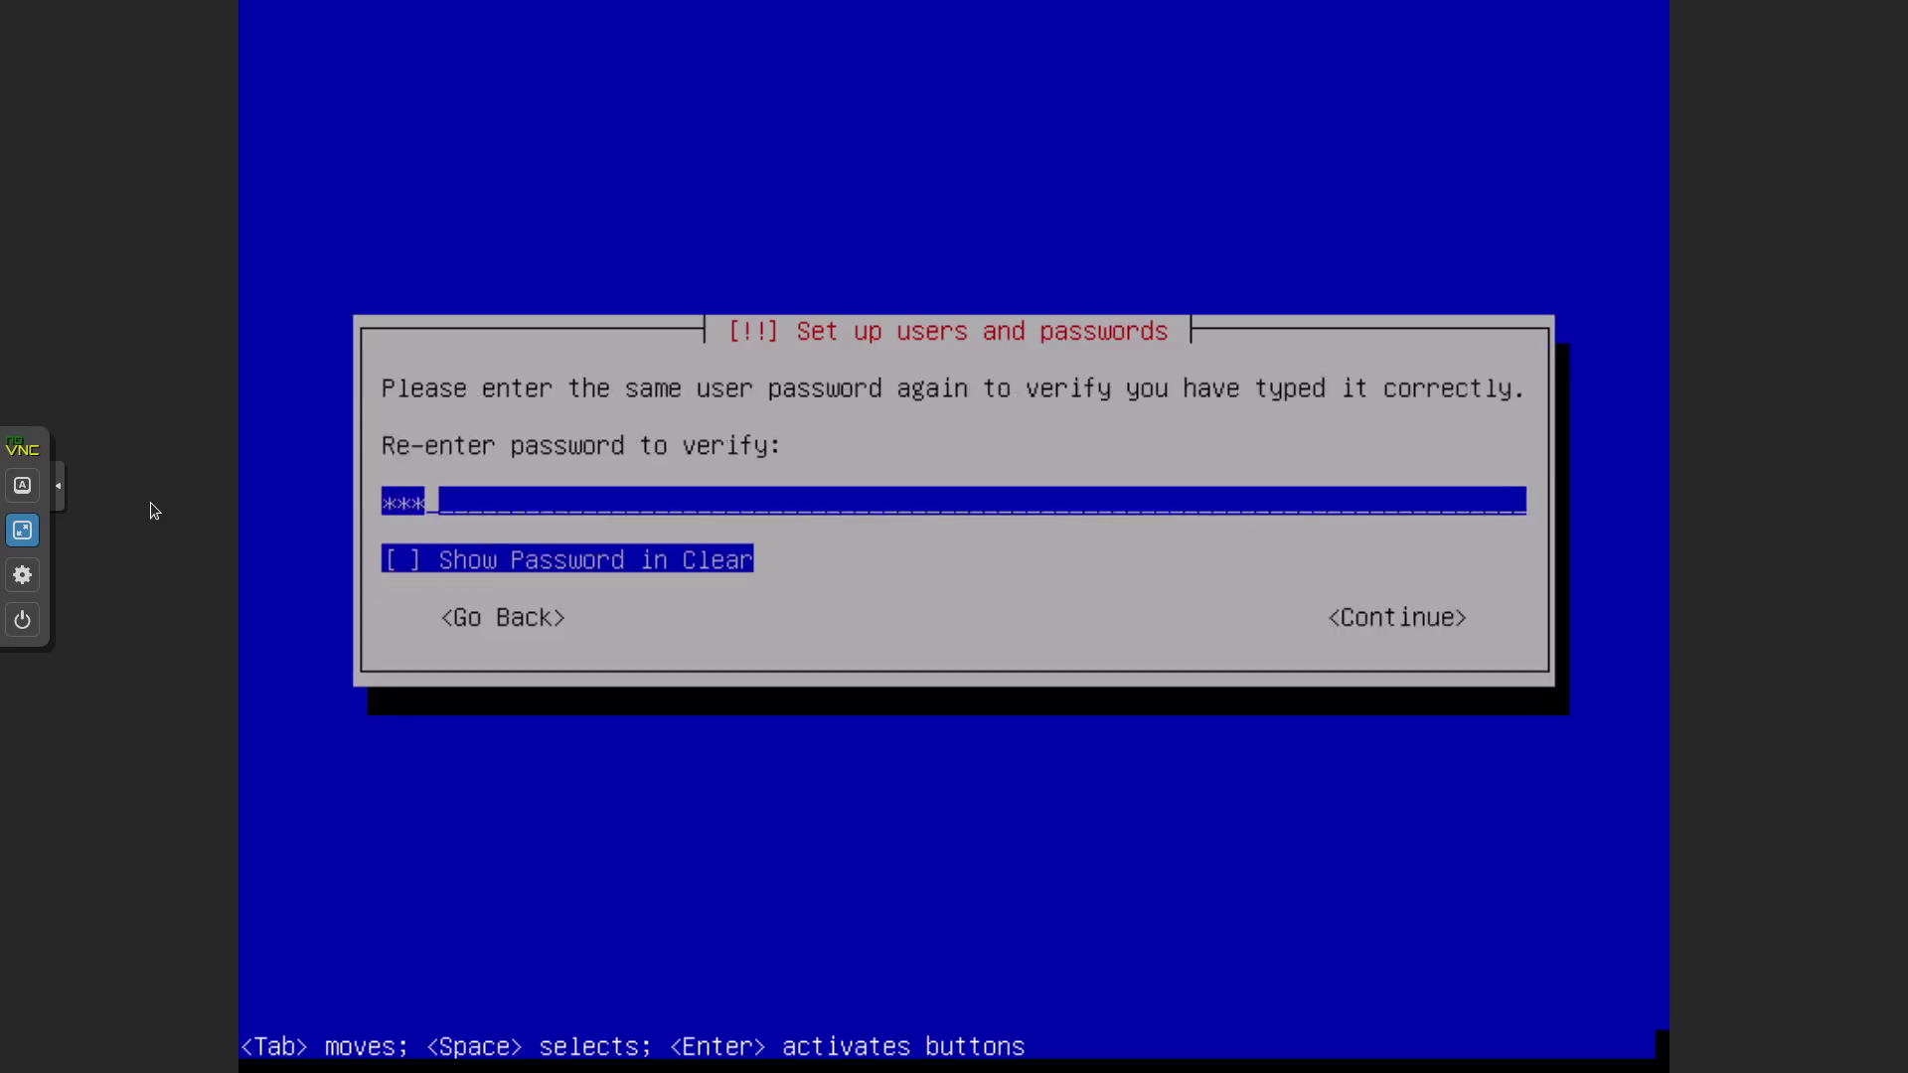
pyautogui.press('Tab')
pyautogui.press('Tab')
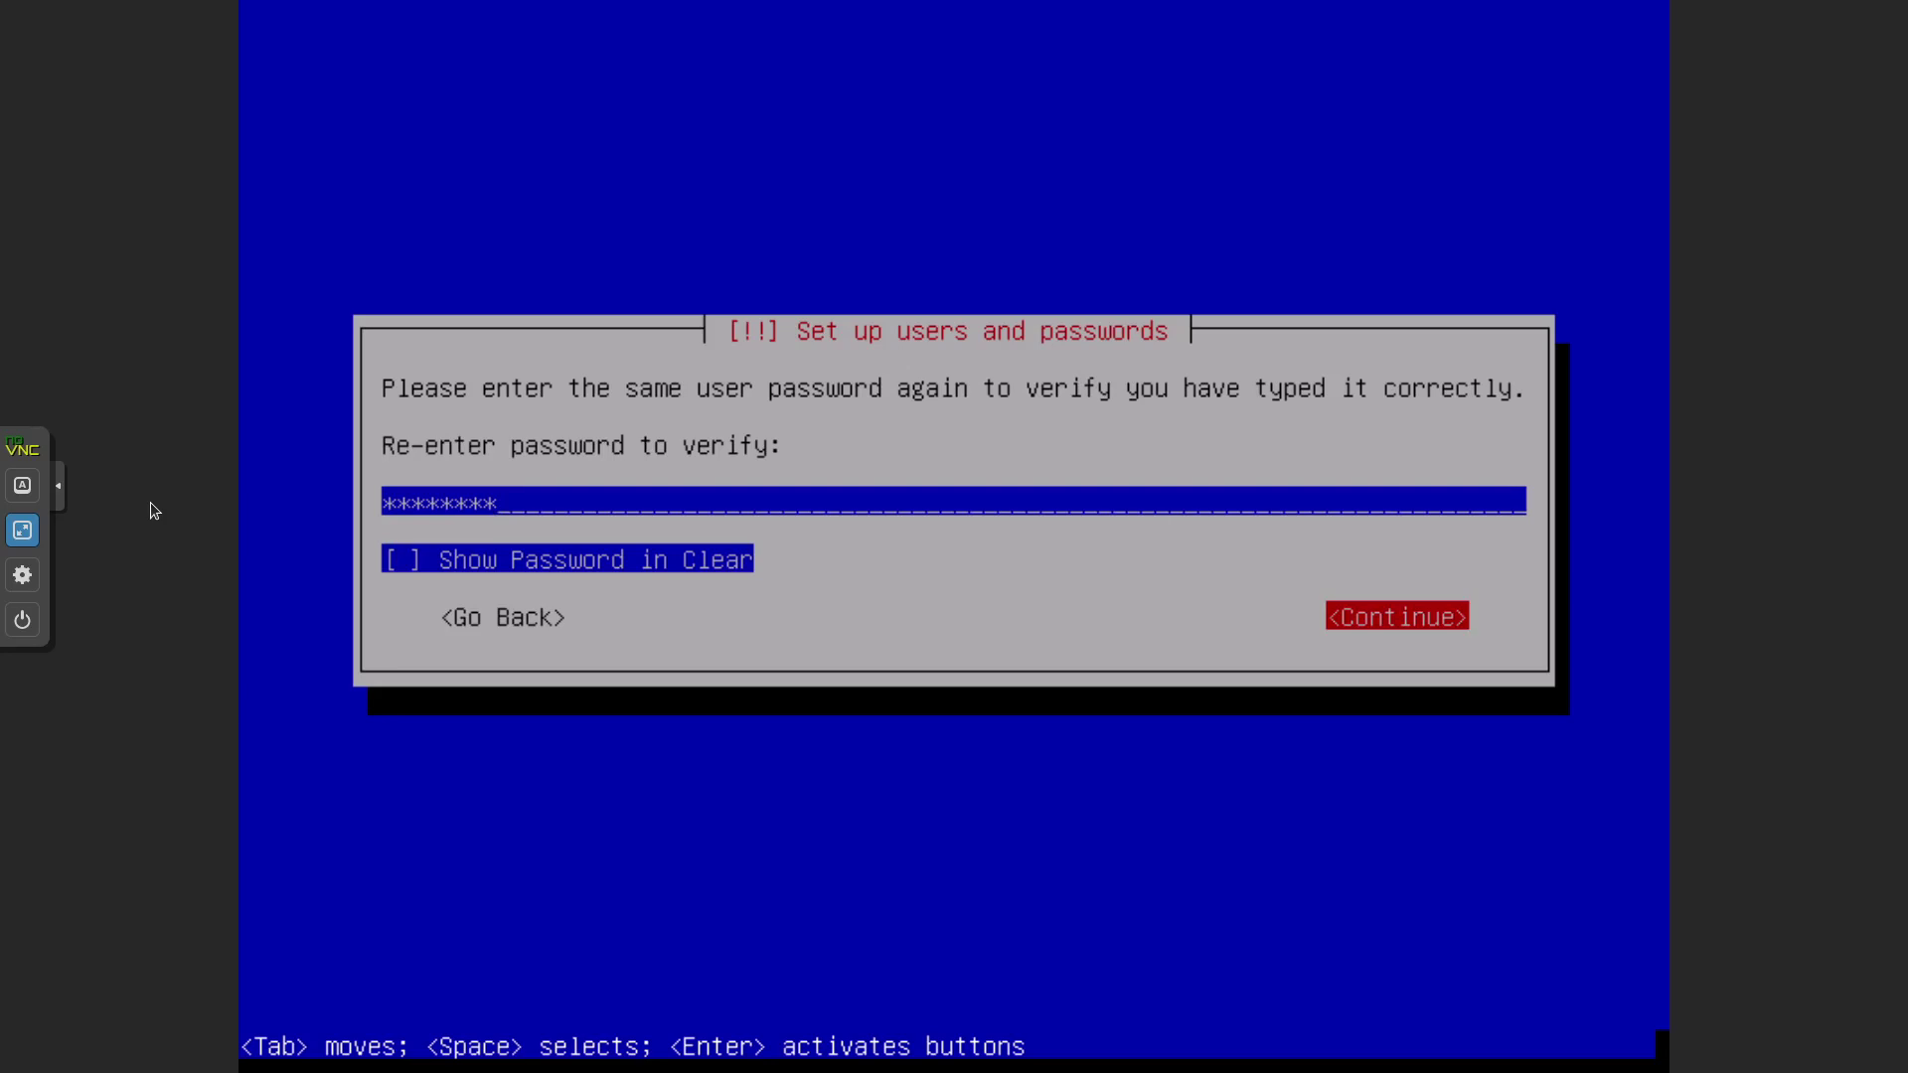
pyautogui.press('Return')
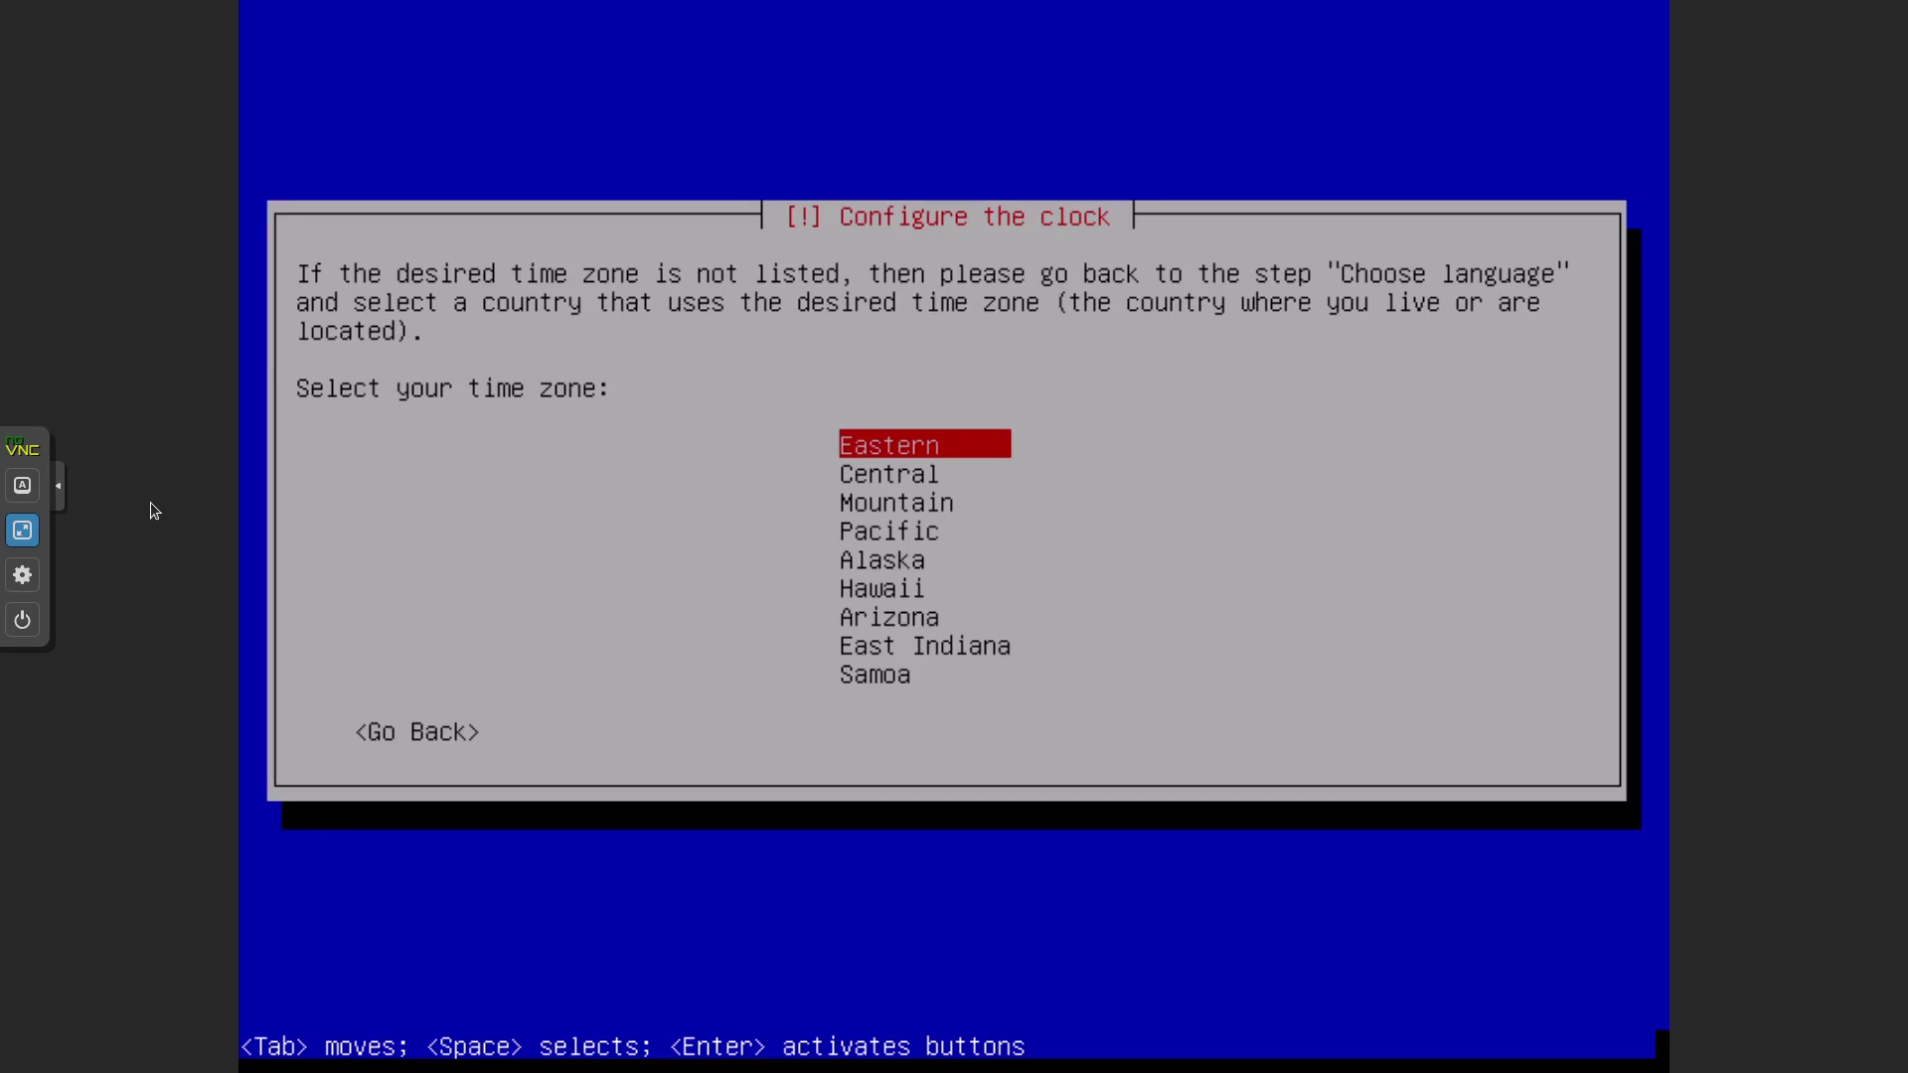
# Set the system clock's time zone to Mountain.
pyautogui.press('Down')
pyautogui.press('Down')
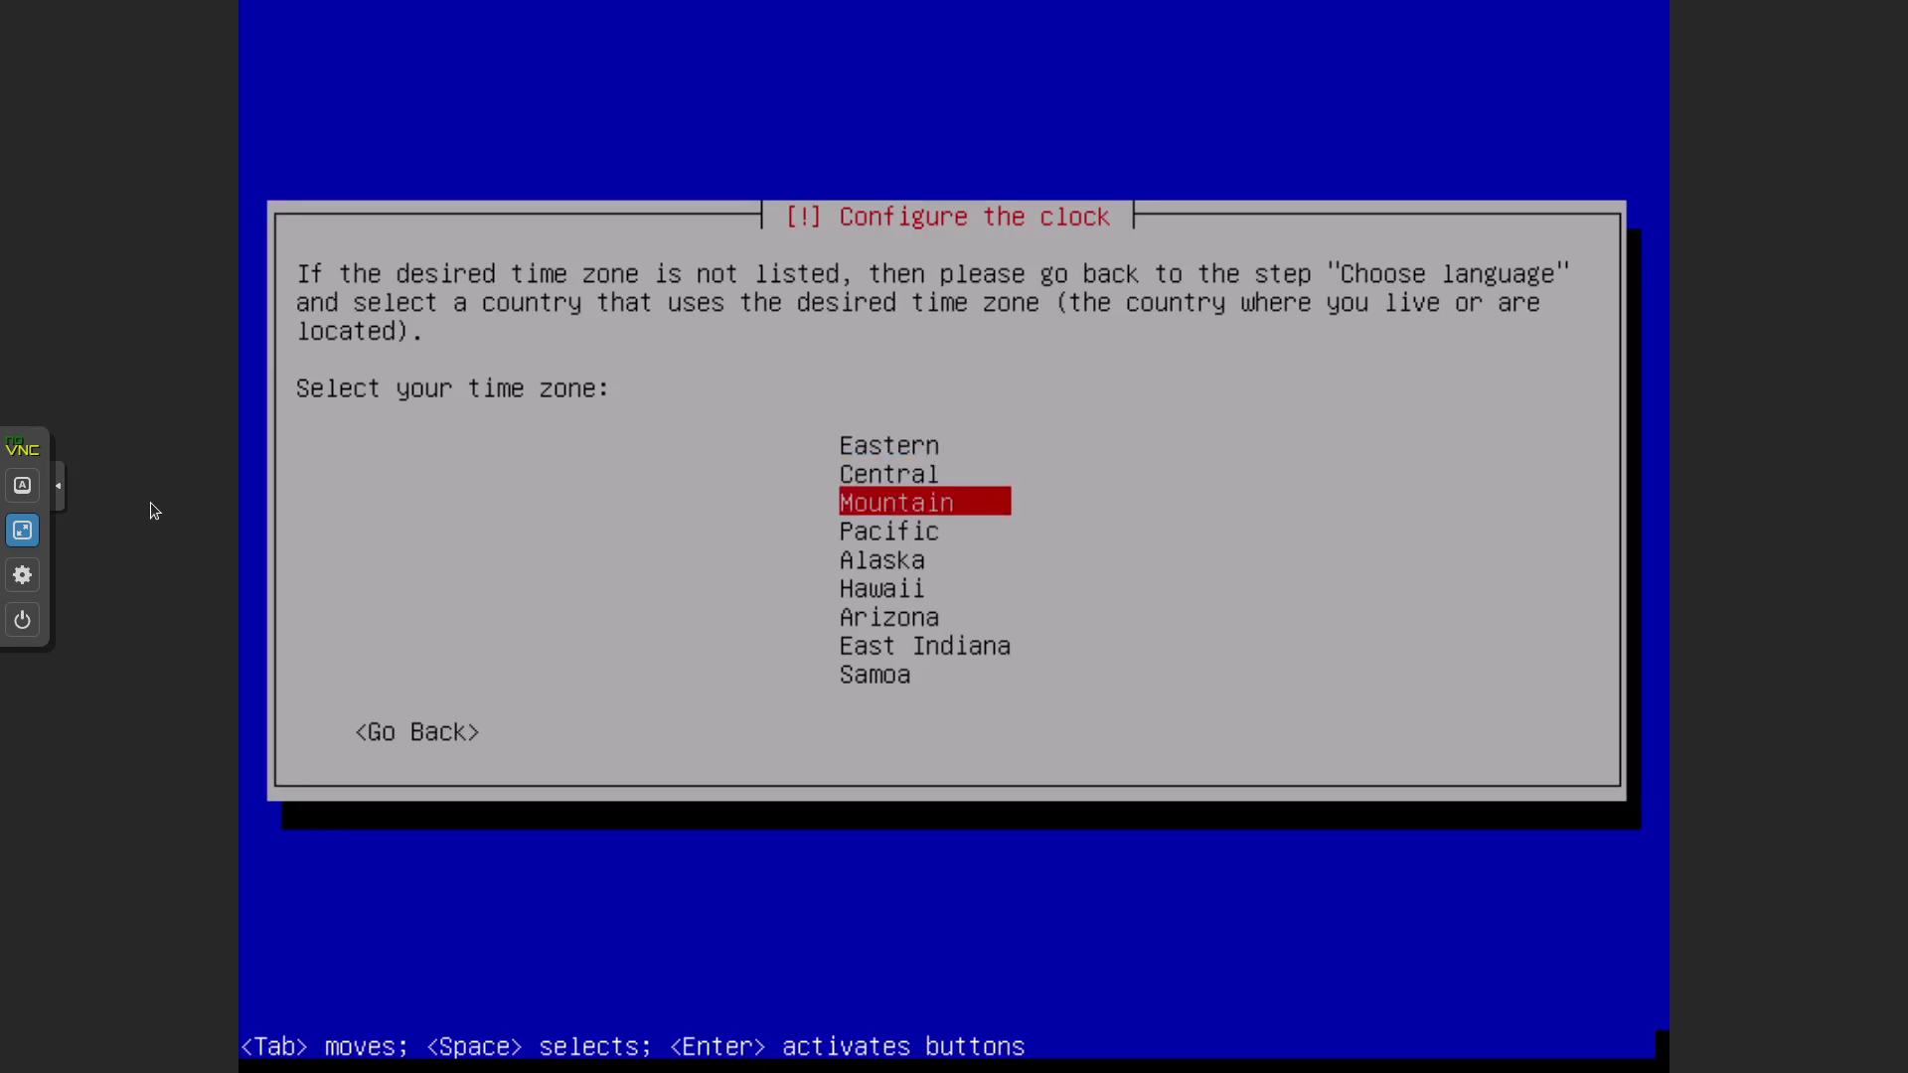
pyautogui.press('Return')
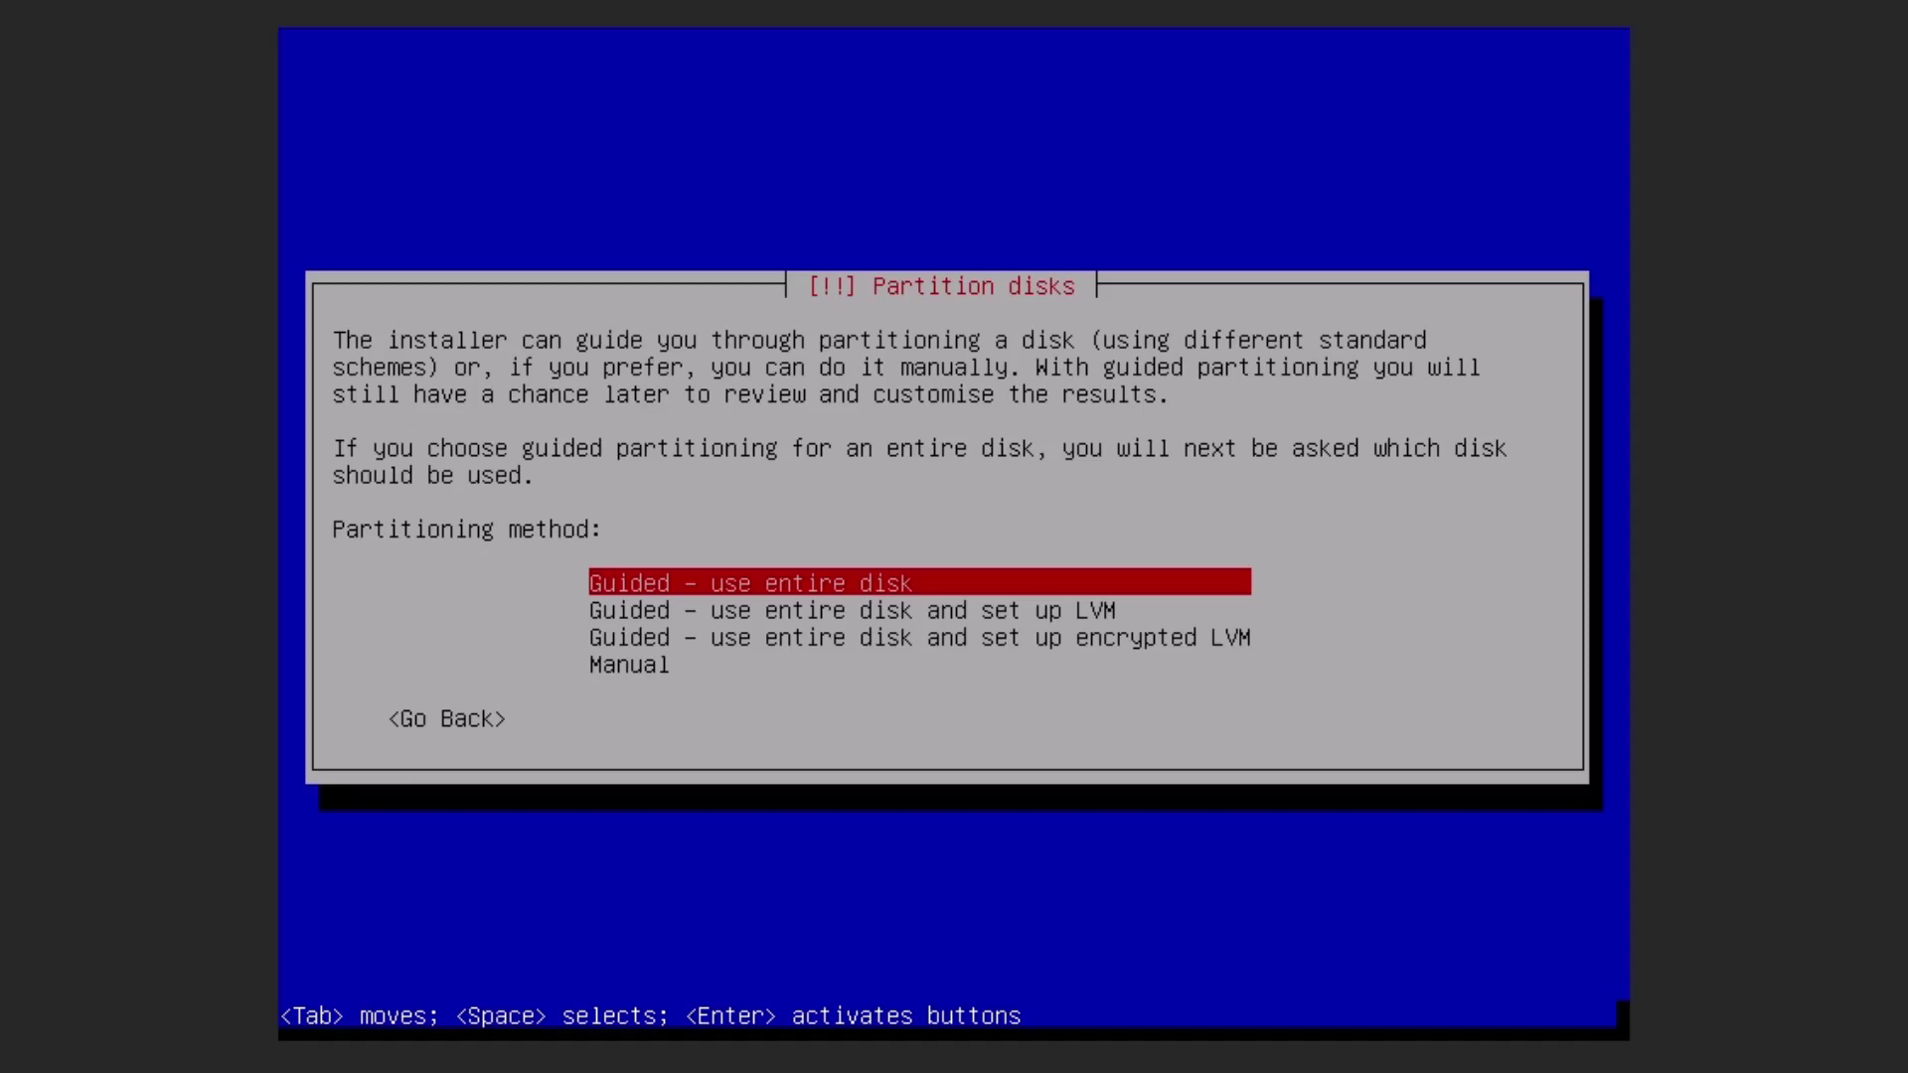
# Choose Manual as the disk partitioning method.
pyautogui.press('Down')
pyautogui.press('Down')
pyautogui.press('Down')
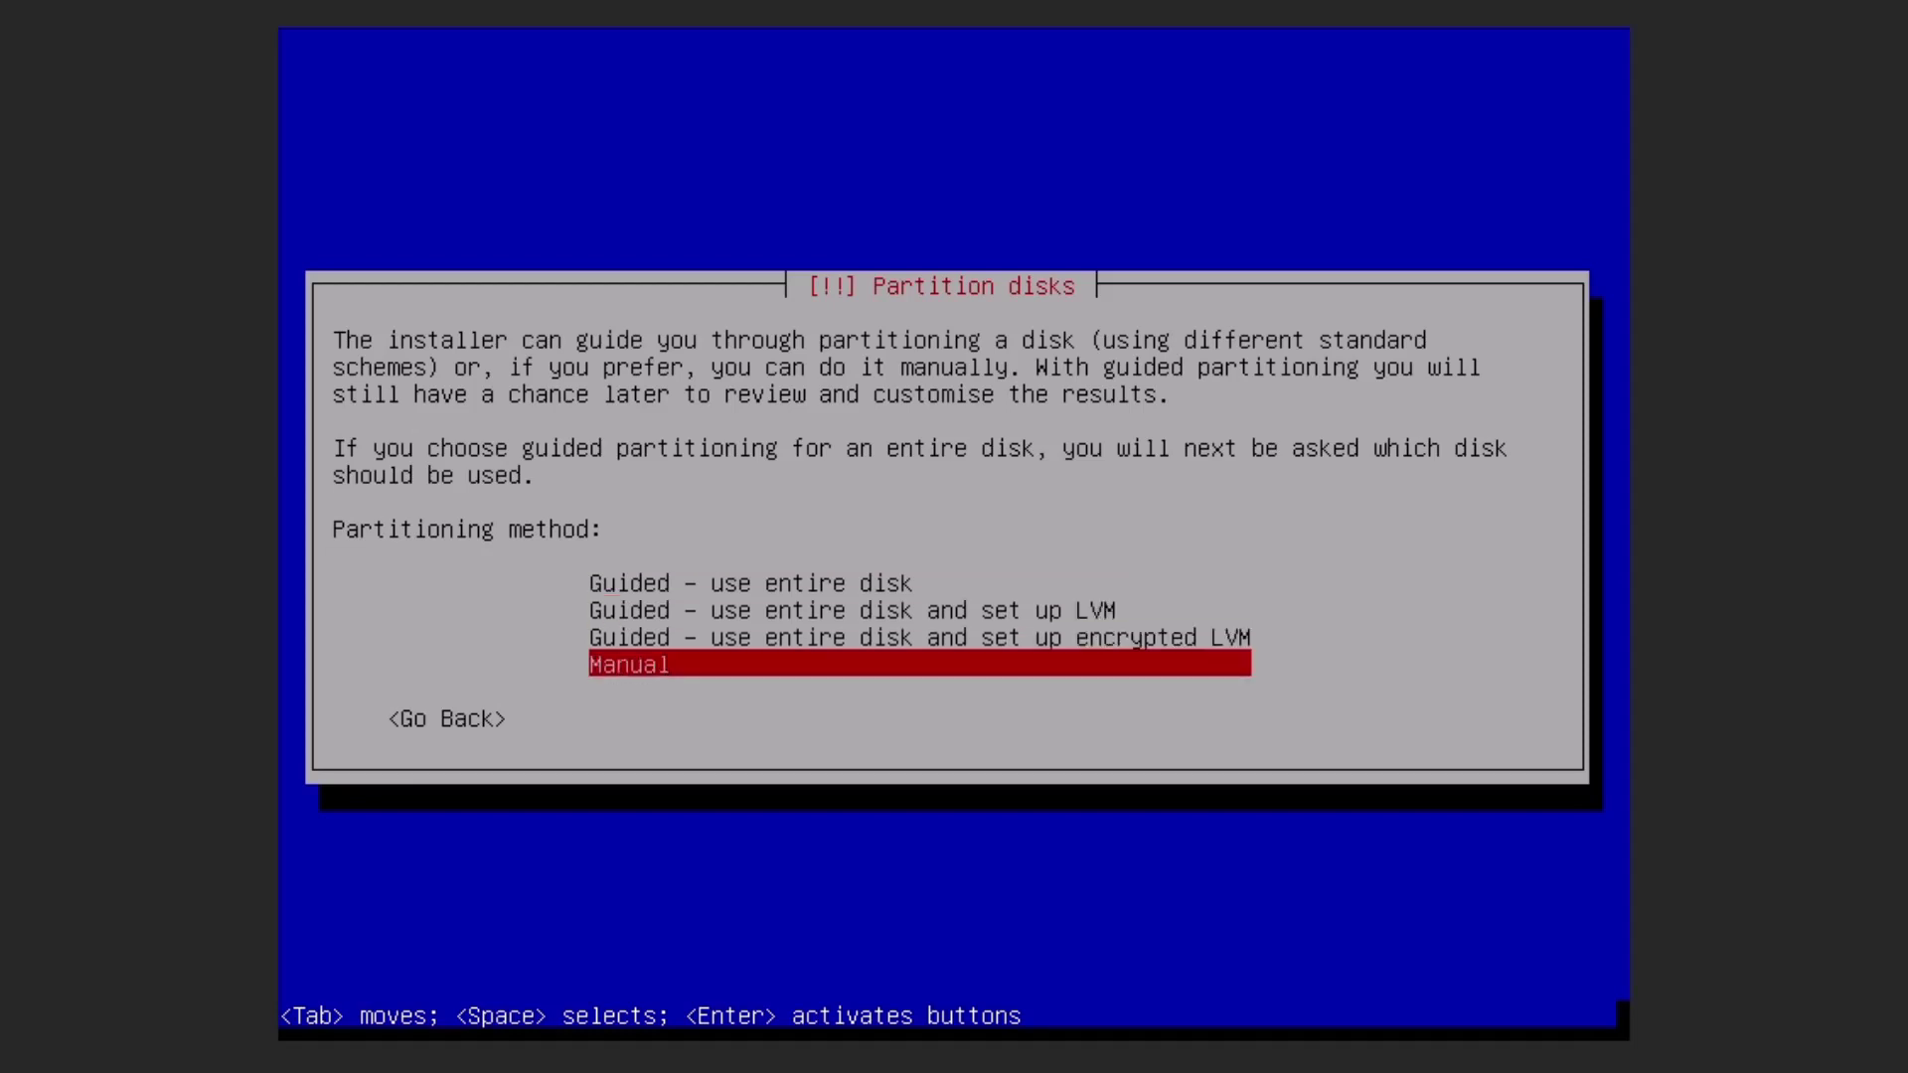
pyautogui.press('Return')
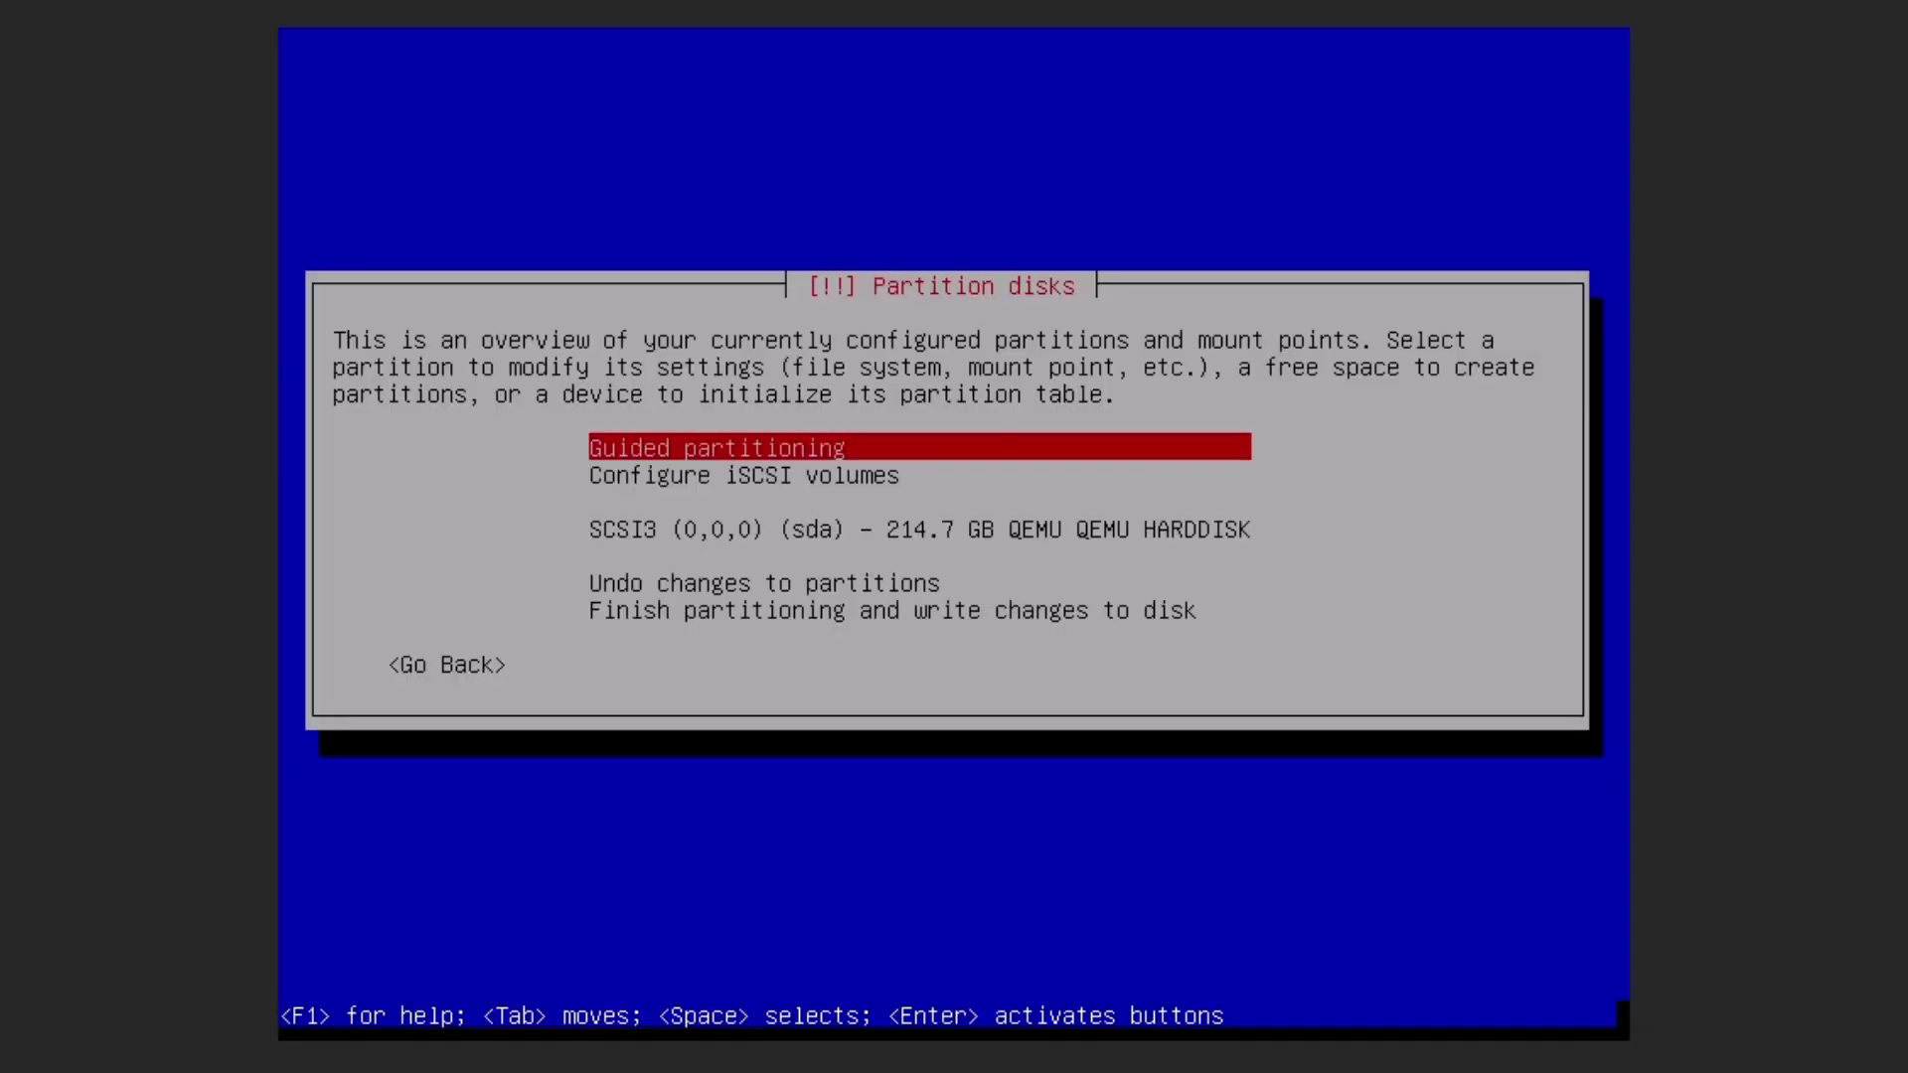
# Create a new empty partition table on the SCSI3 (sda) QEMU hard disk.
pyautogui.press('Down')
pyautogui.press('Down')
pyautogui.press('Down')
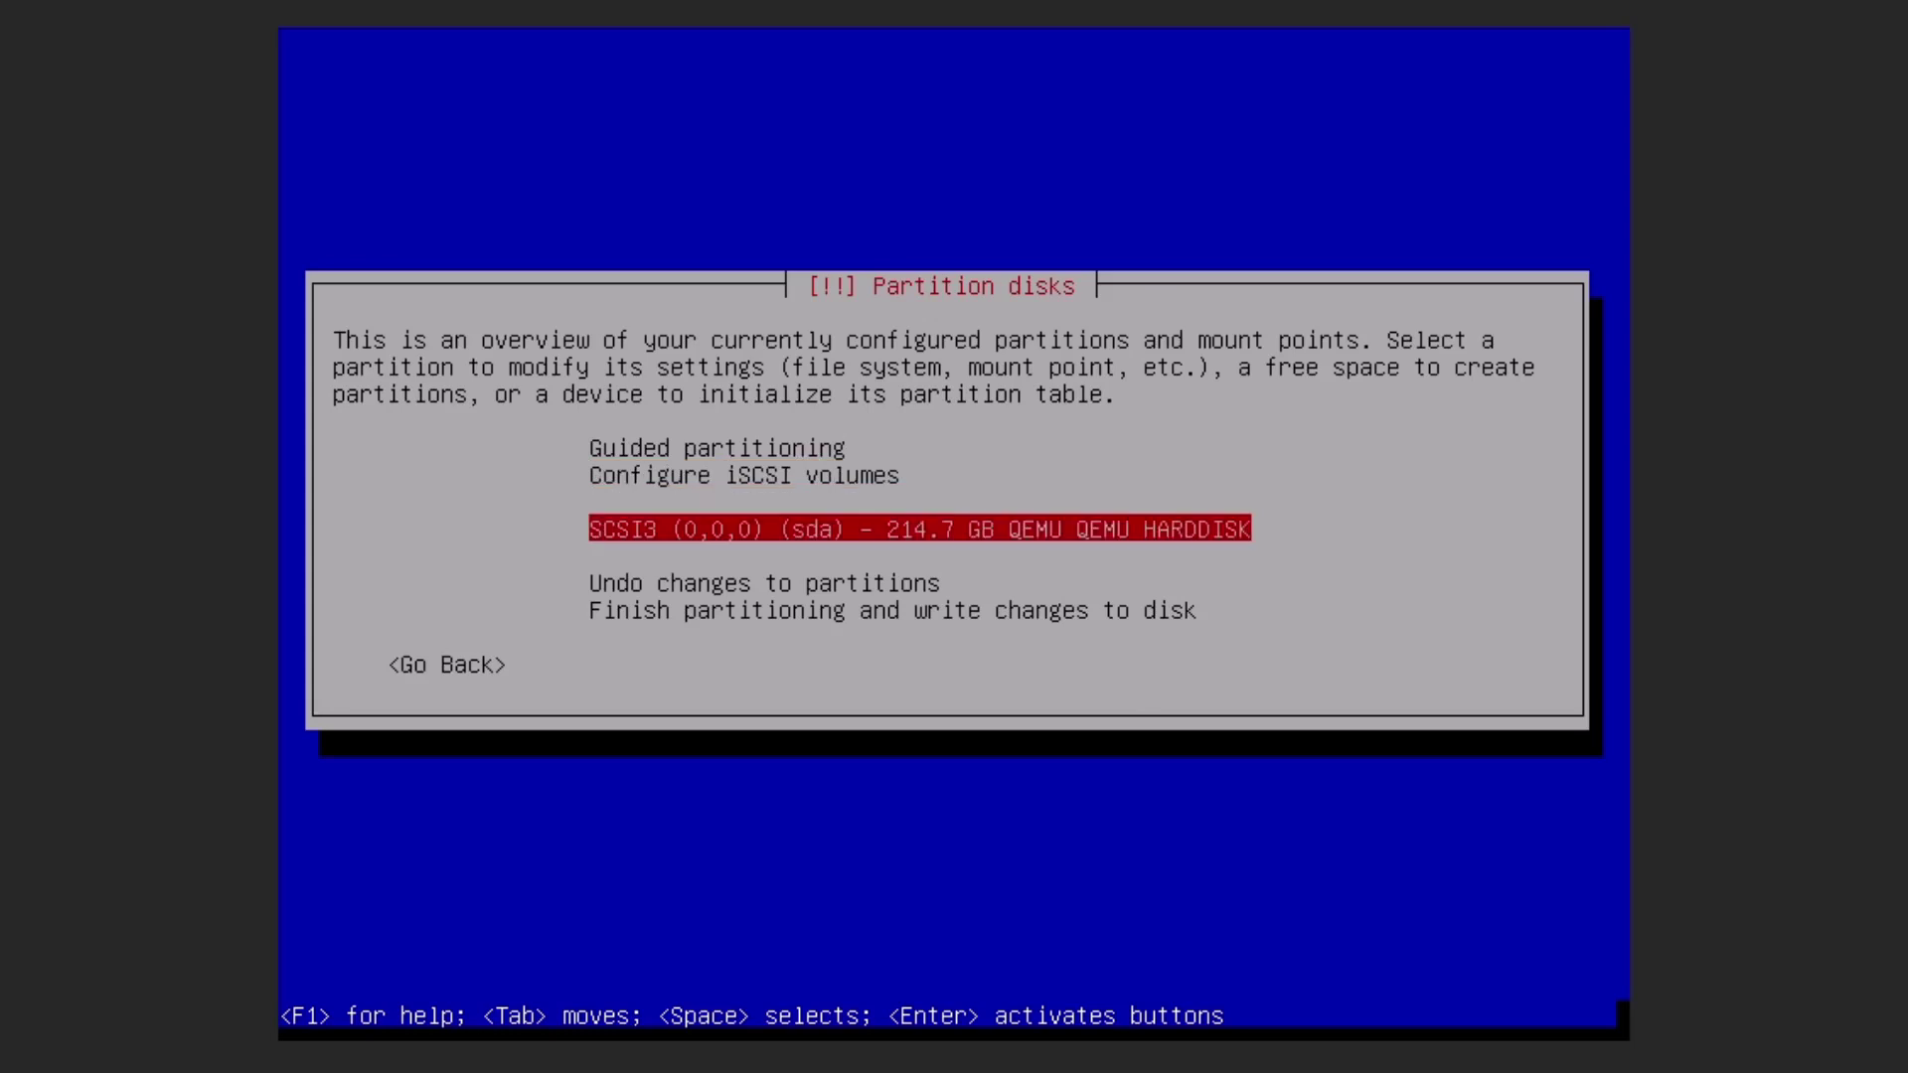
pyautogui.press('Return')
pyautogui.press('Left')
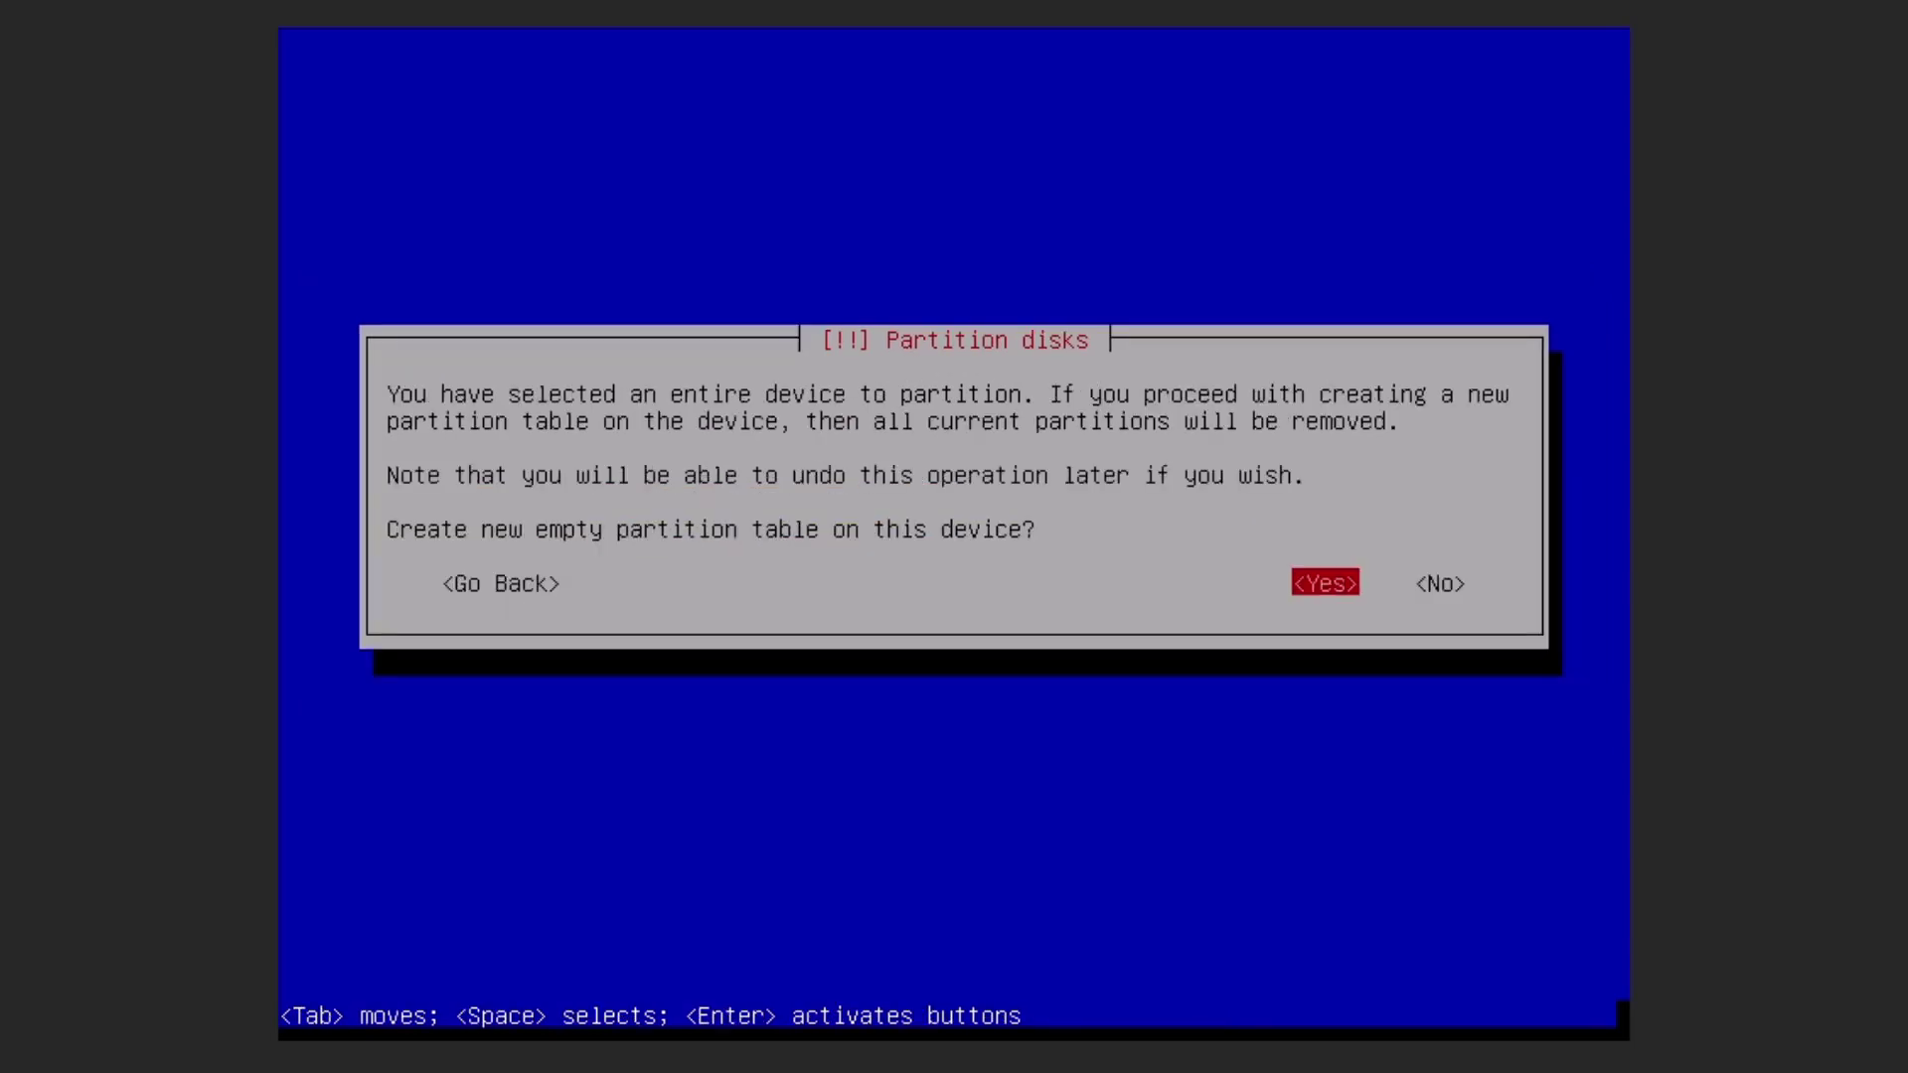
pyautogui.press('Return')
# Open the Logical Volume Manager configuration and write the current partitioning scheme to disk.
pyautogui.press('Up')
pyautogui.press('Up')
pyautogui.press('Up')
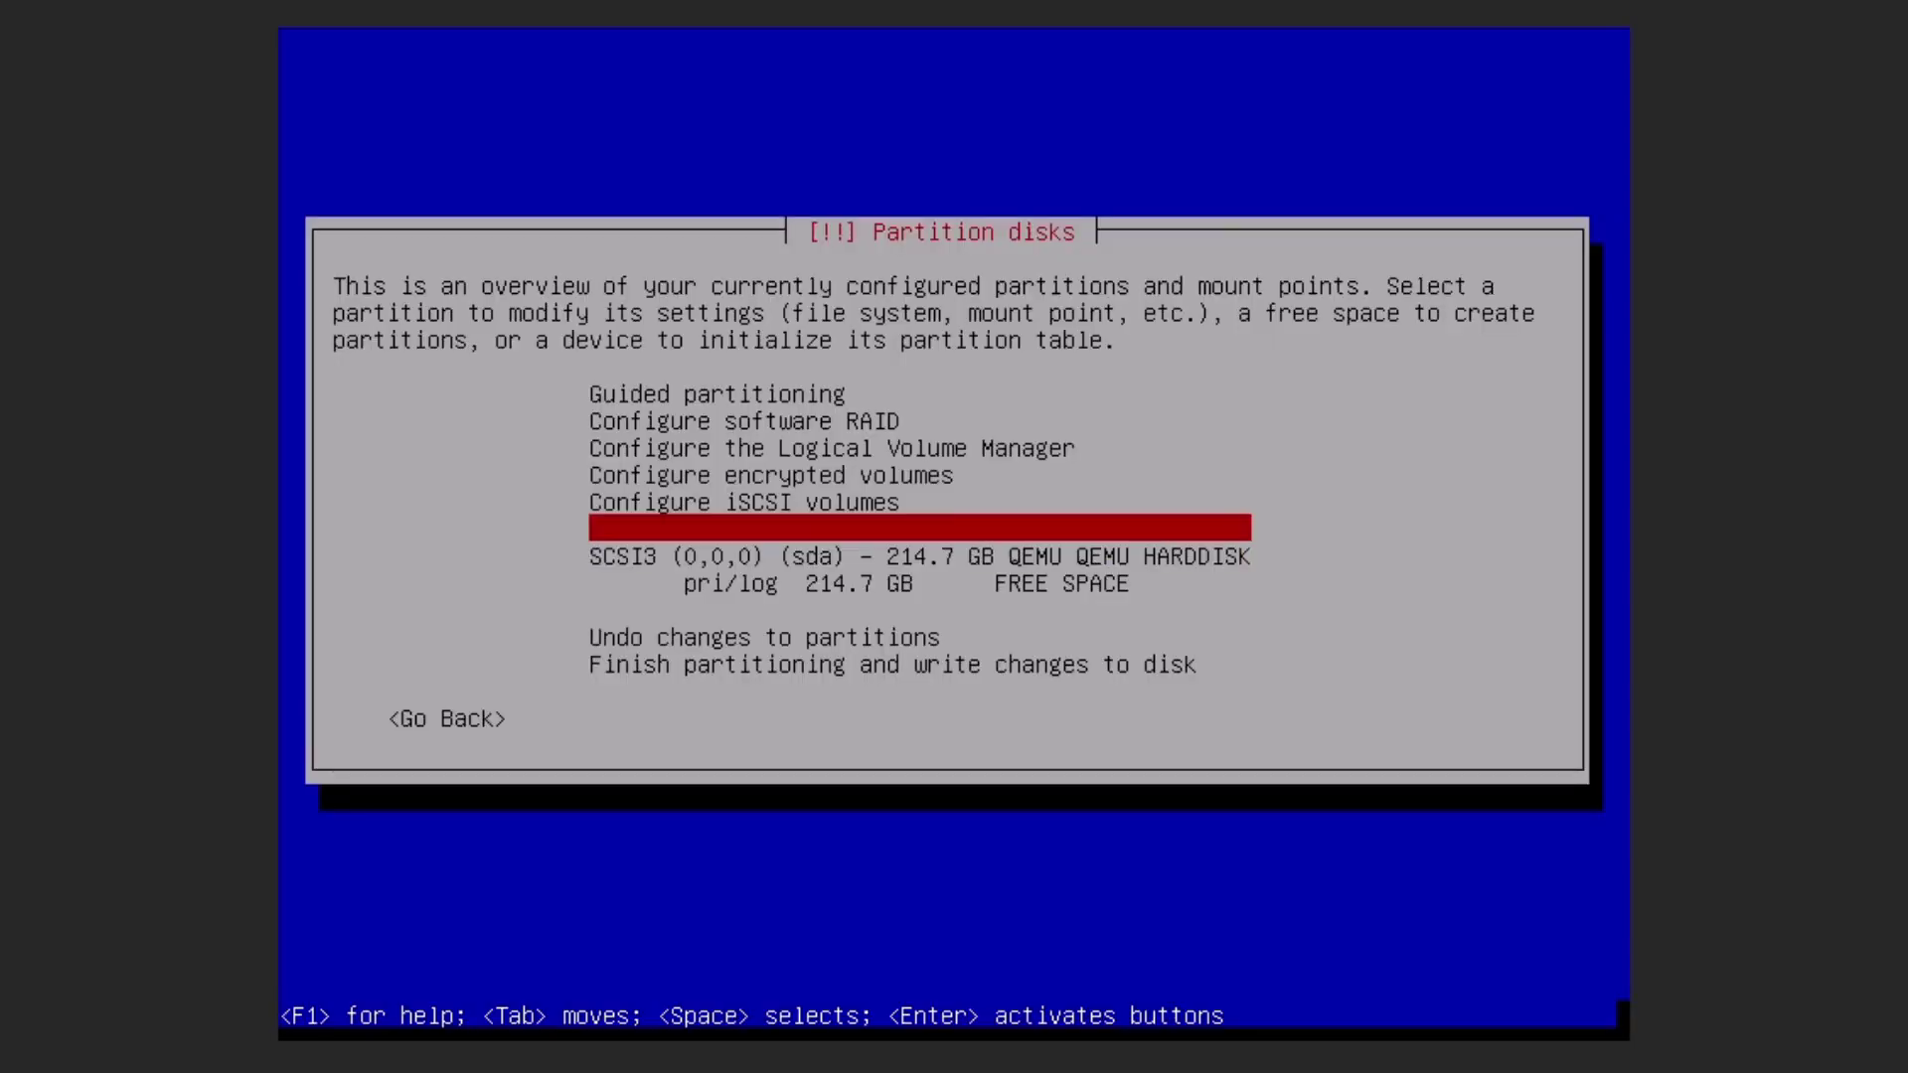
pyautogui.press('Return')
pyautogui.press('Left')
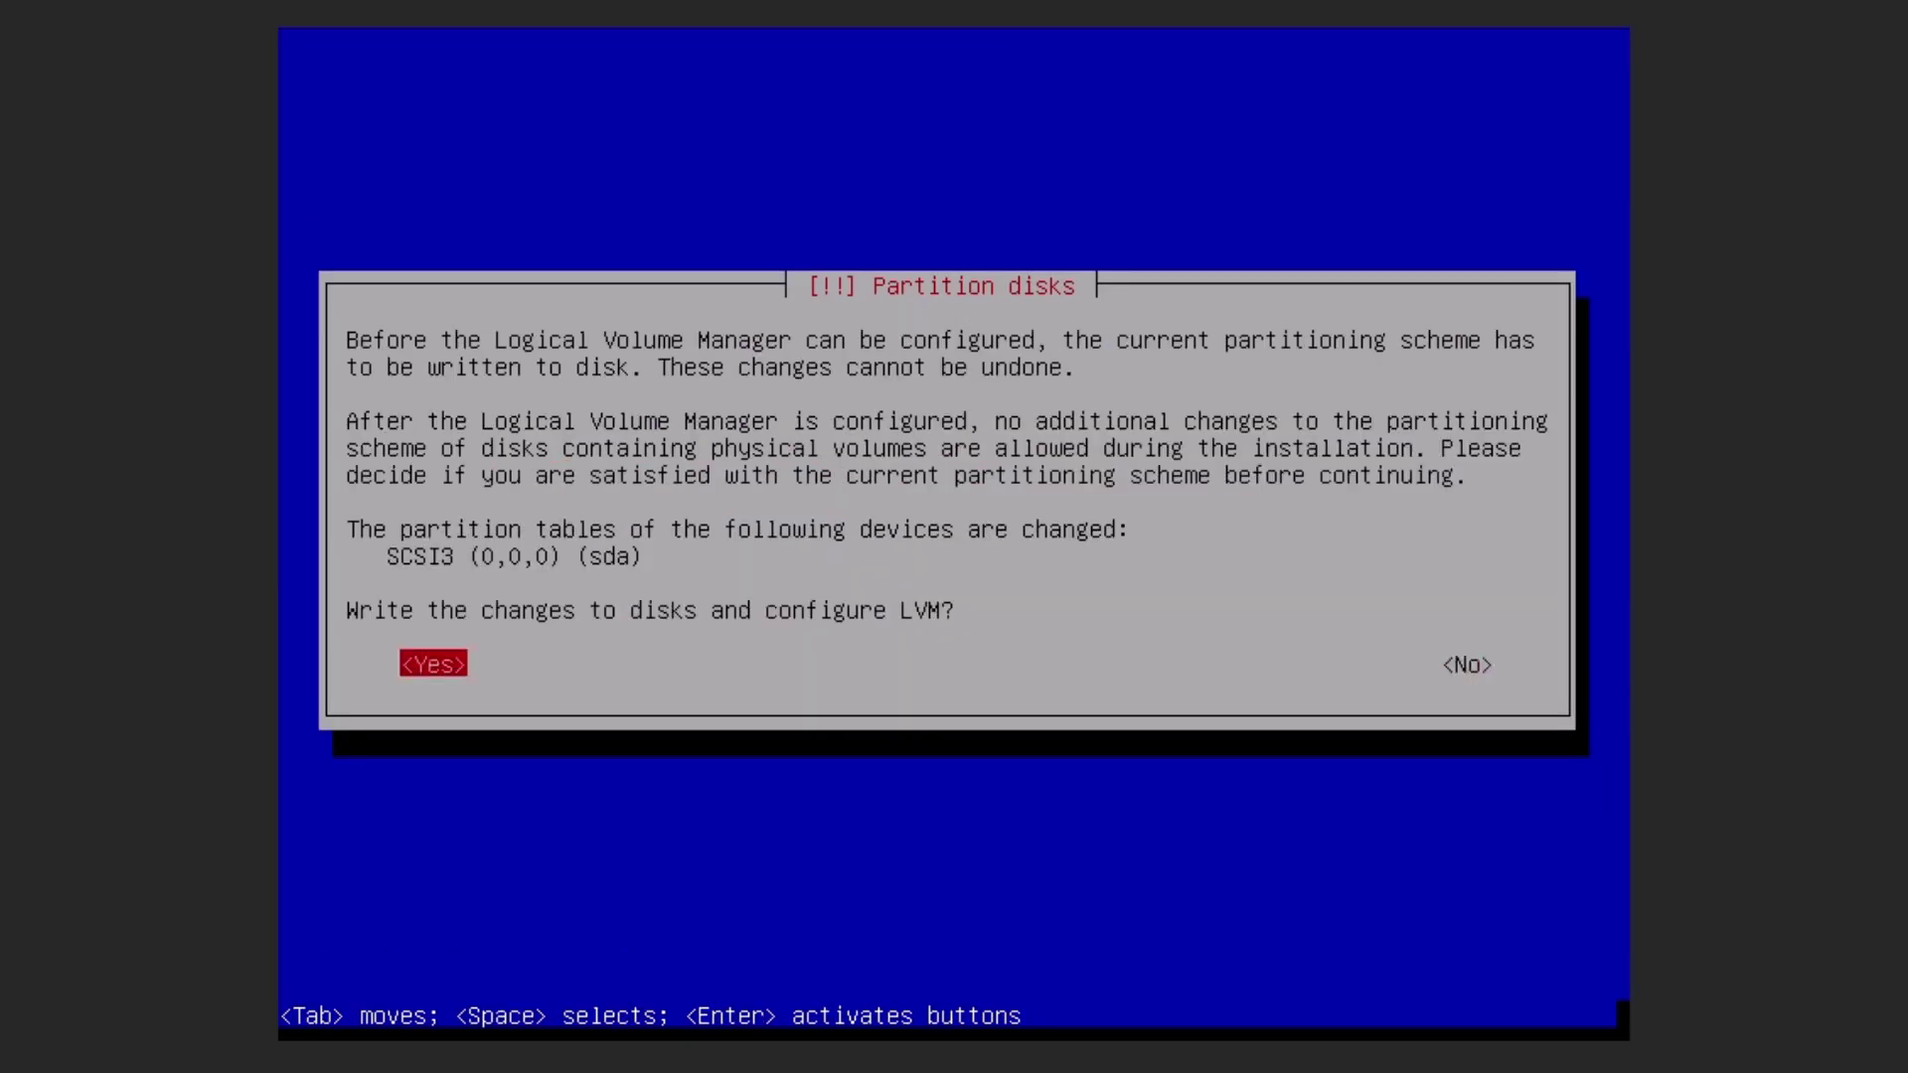
pyautogui.press('Return')
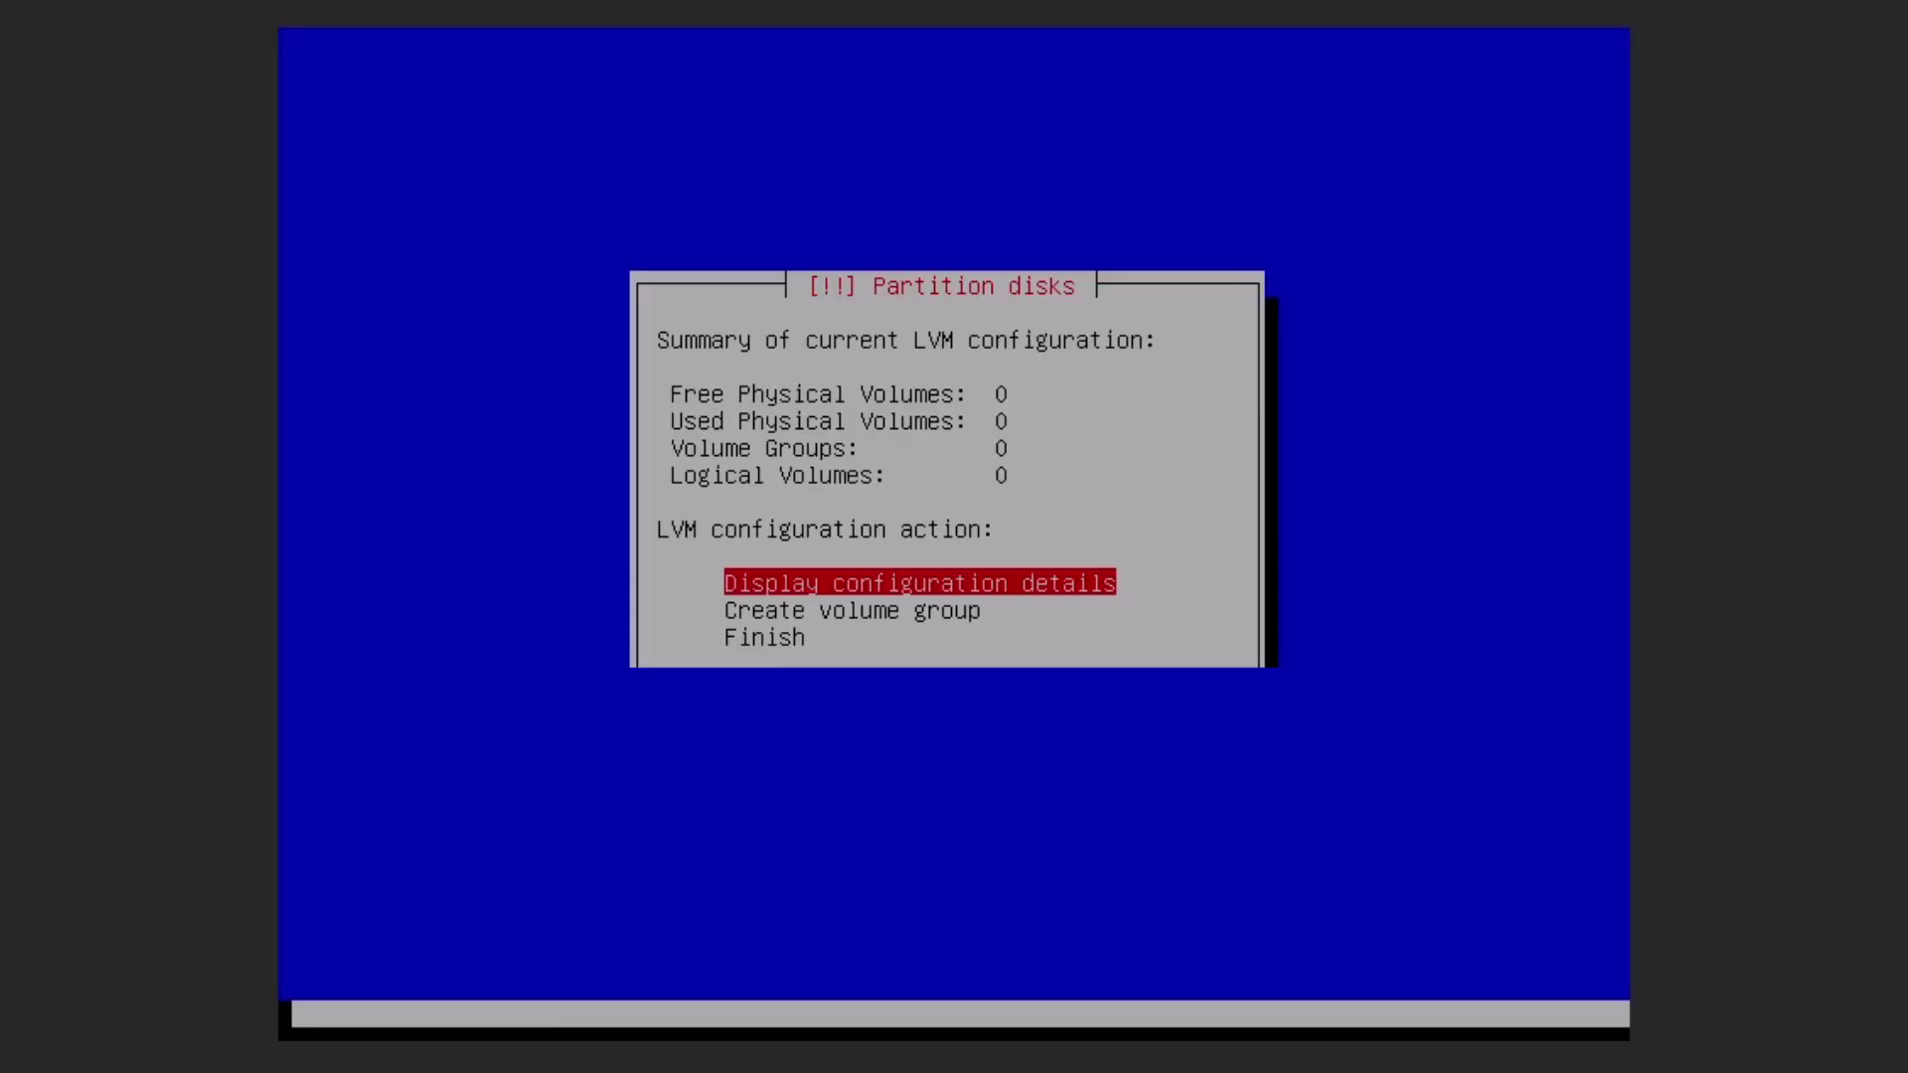
# Create a volume group named vg-debian on the /dev/sda free #1 device and write the changes to disk.
pyautogui.press('Down')
pyautogui.press('Return')
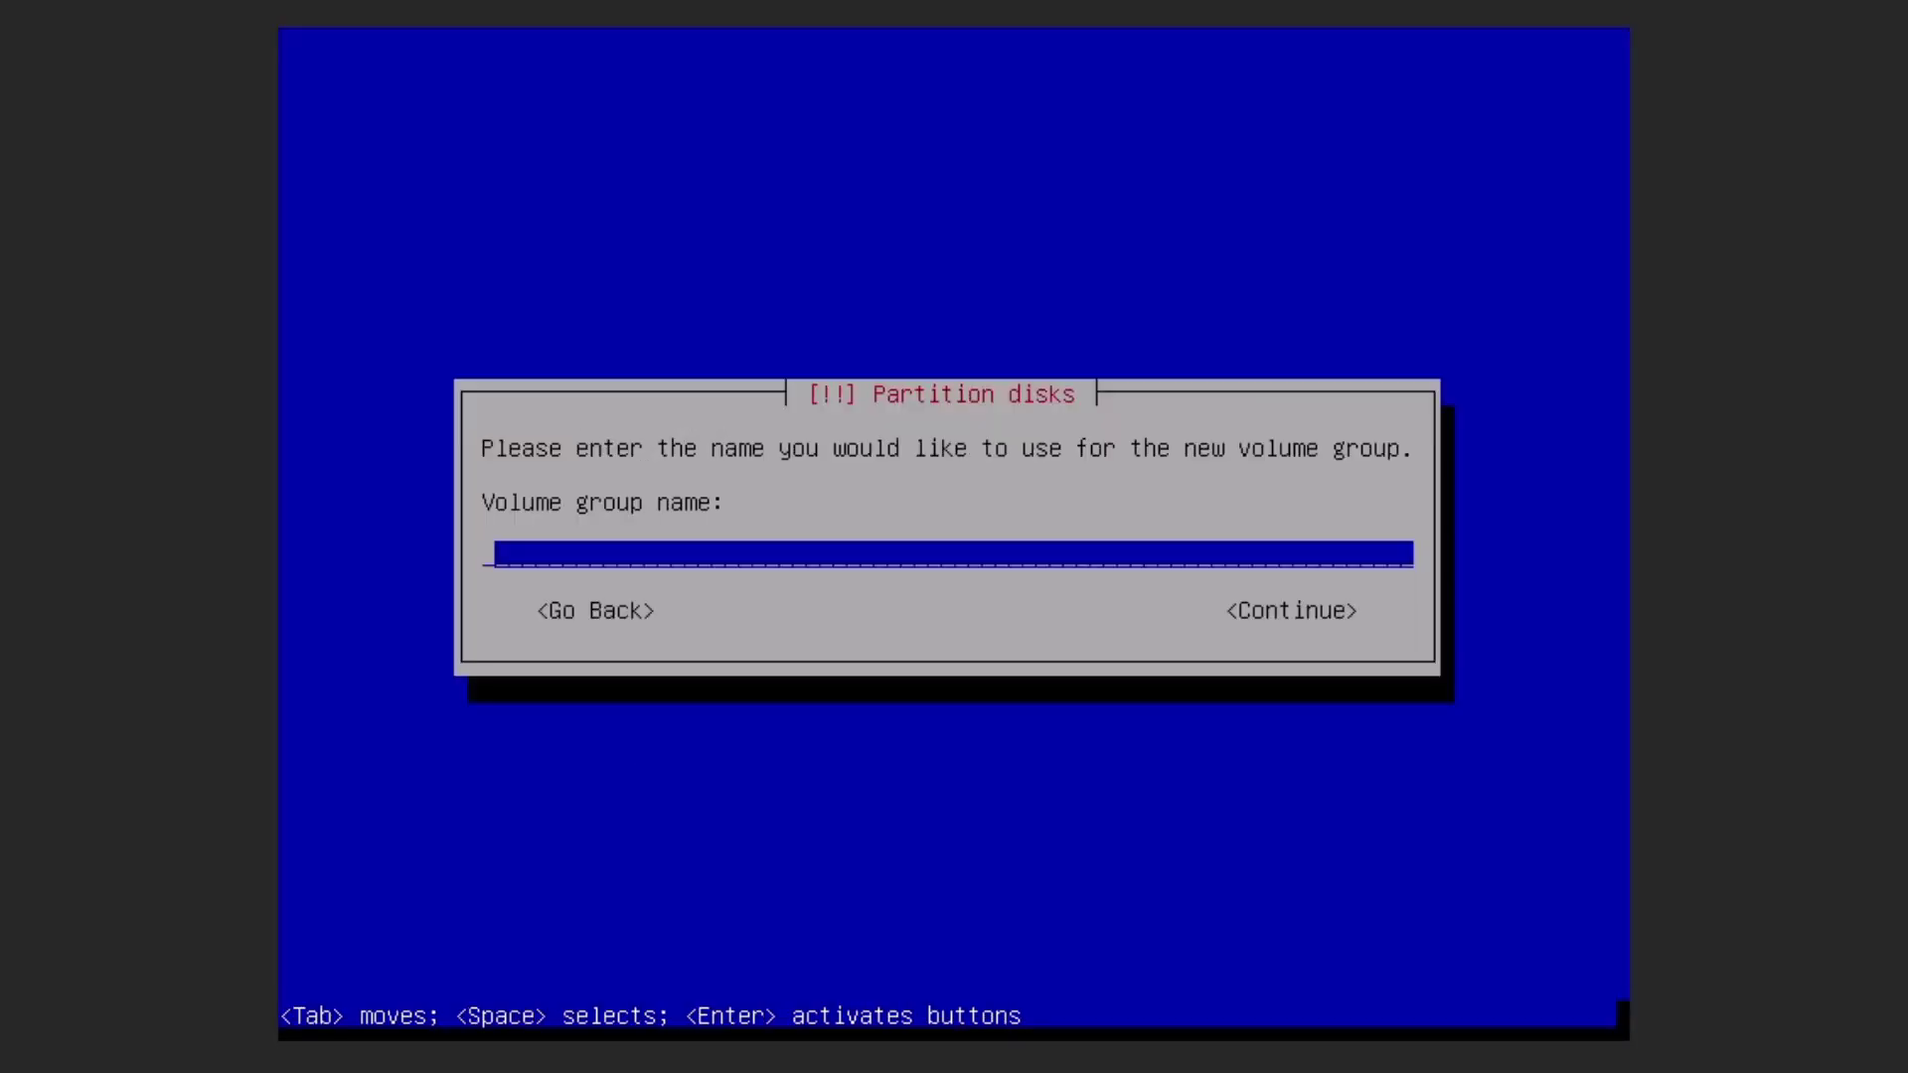
pyautogui.write('vg-debian')
pyautogui.press('Return')
pyautogui.press('space')
pyautogui.press('Tab')
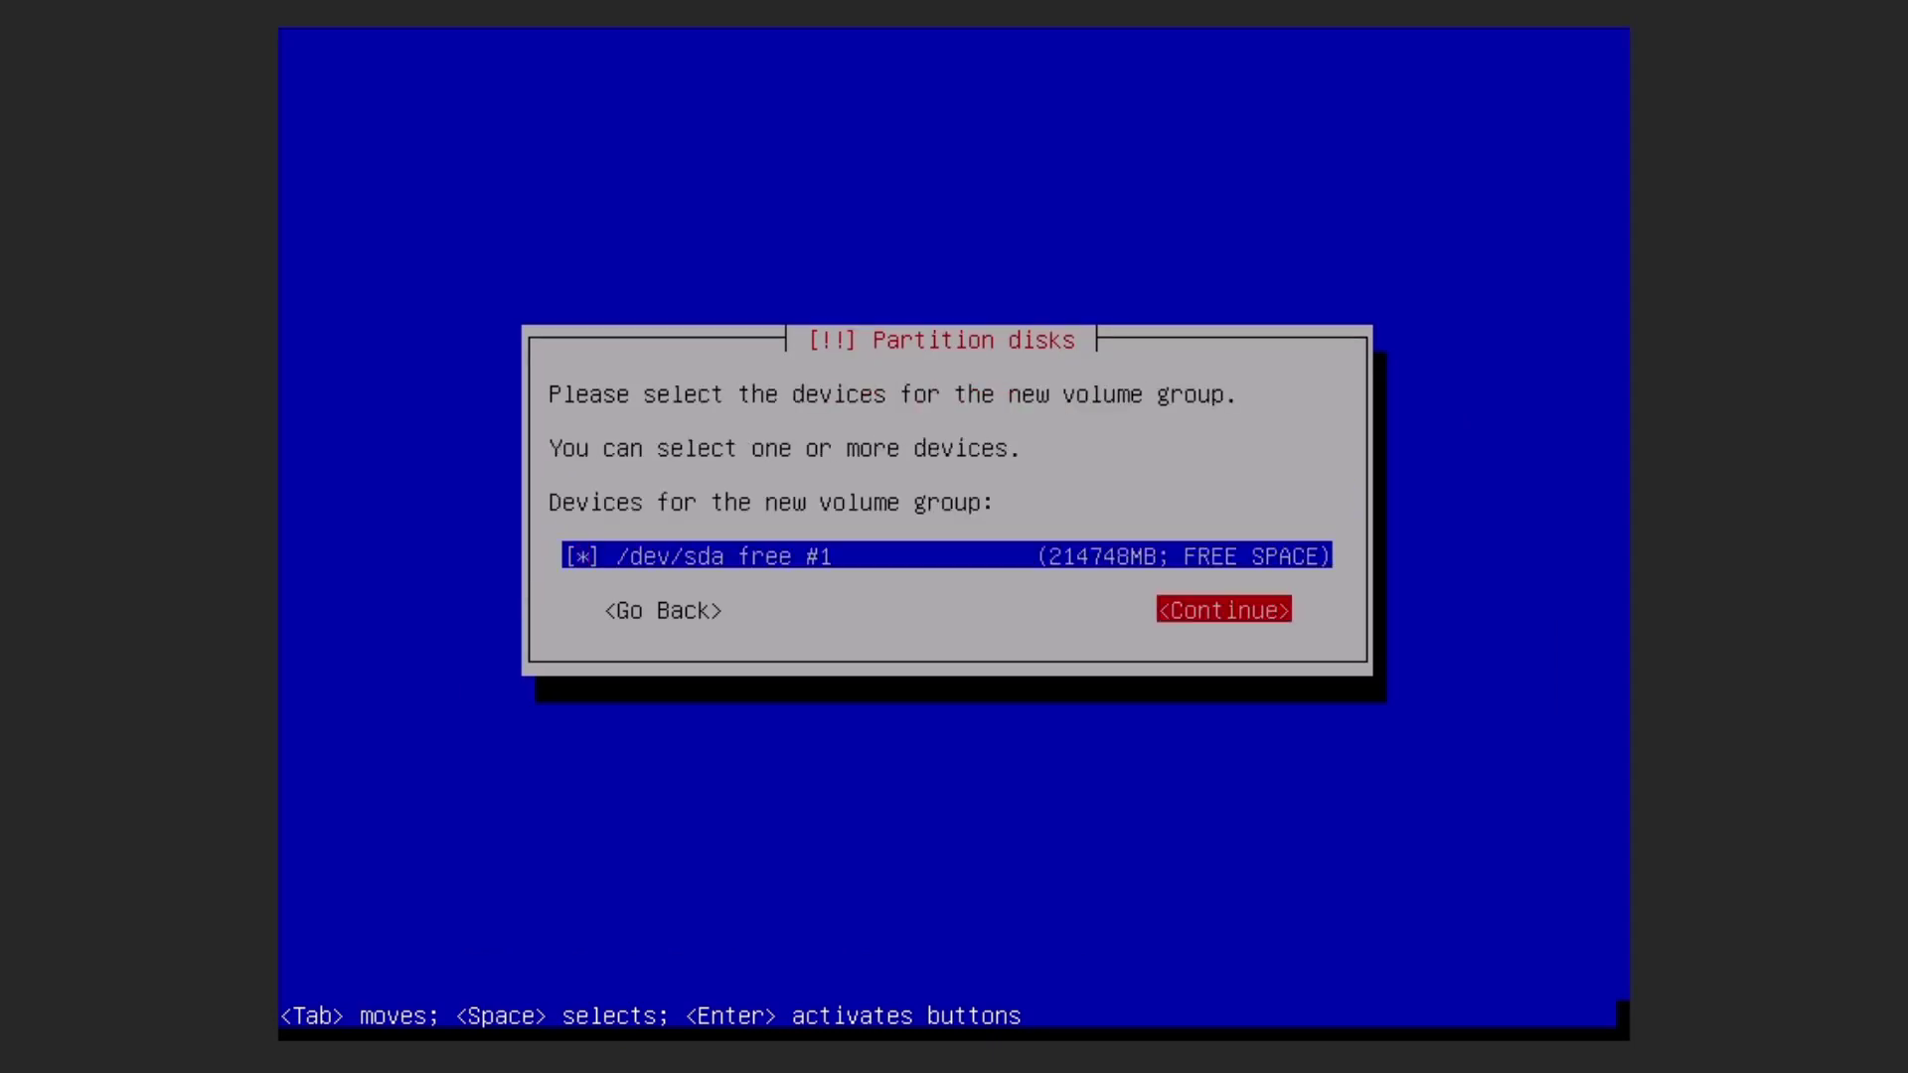
pyautogui.press('Return')
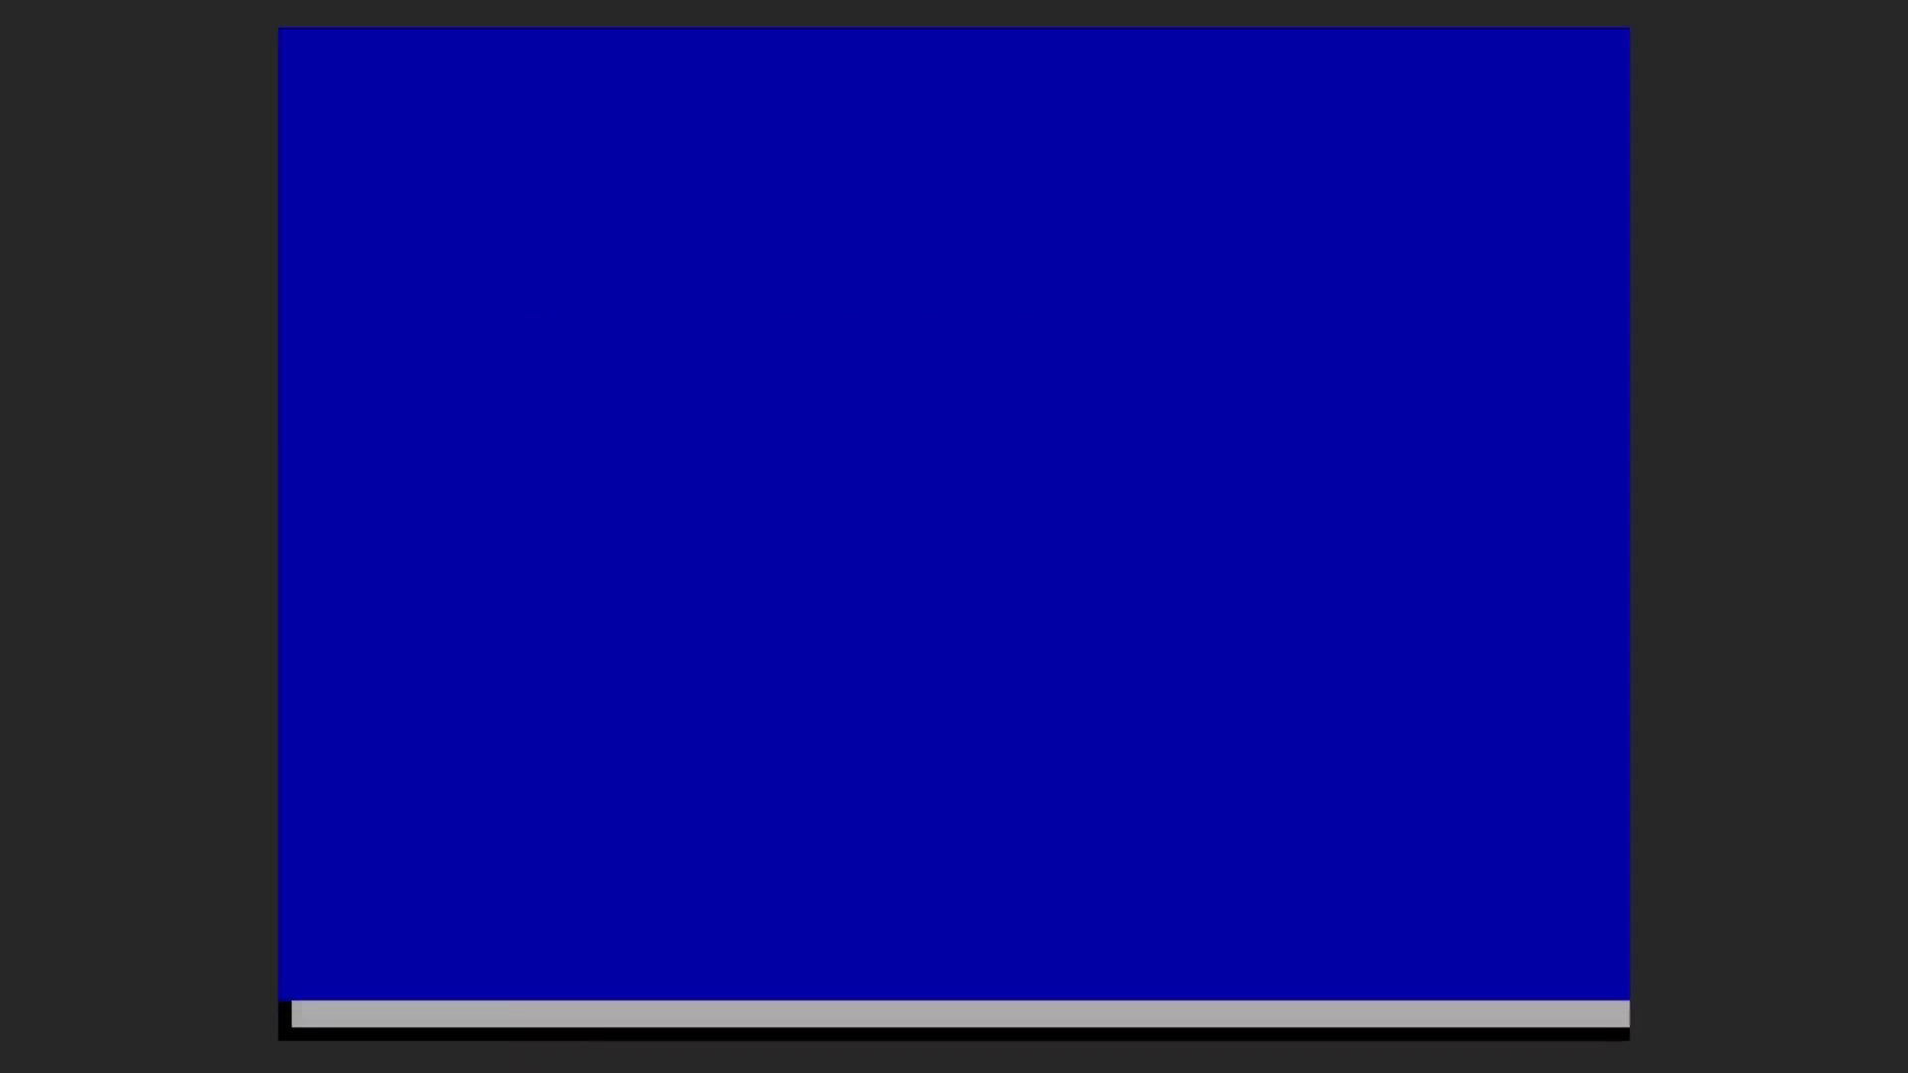
pyautogui.press('Tab')
pyautogui.press('Return')
# Begin a new logical volume in the vg-debian volume group and name it lv-boot.
pyautogui.press('Down')
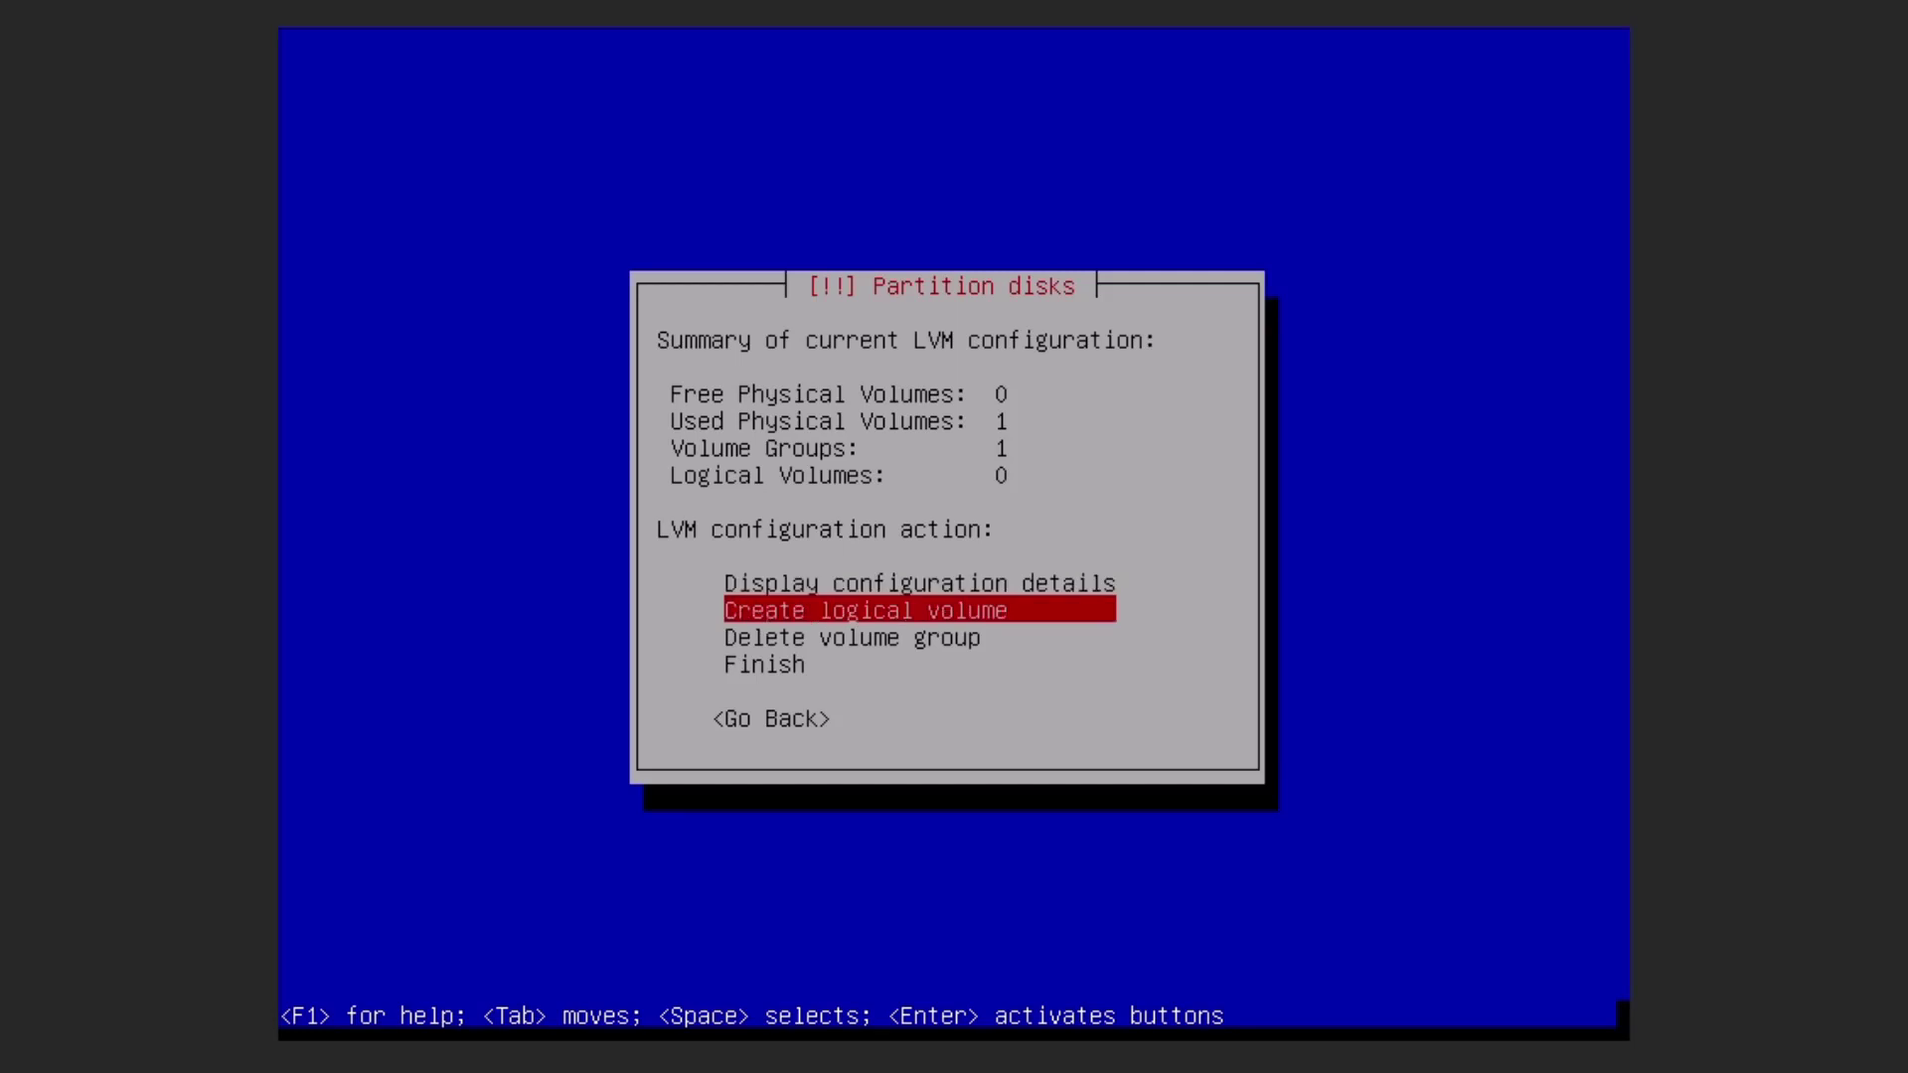
pyautogui.press('Return')
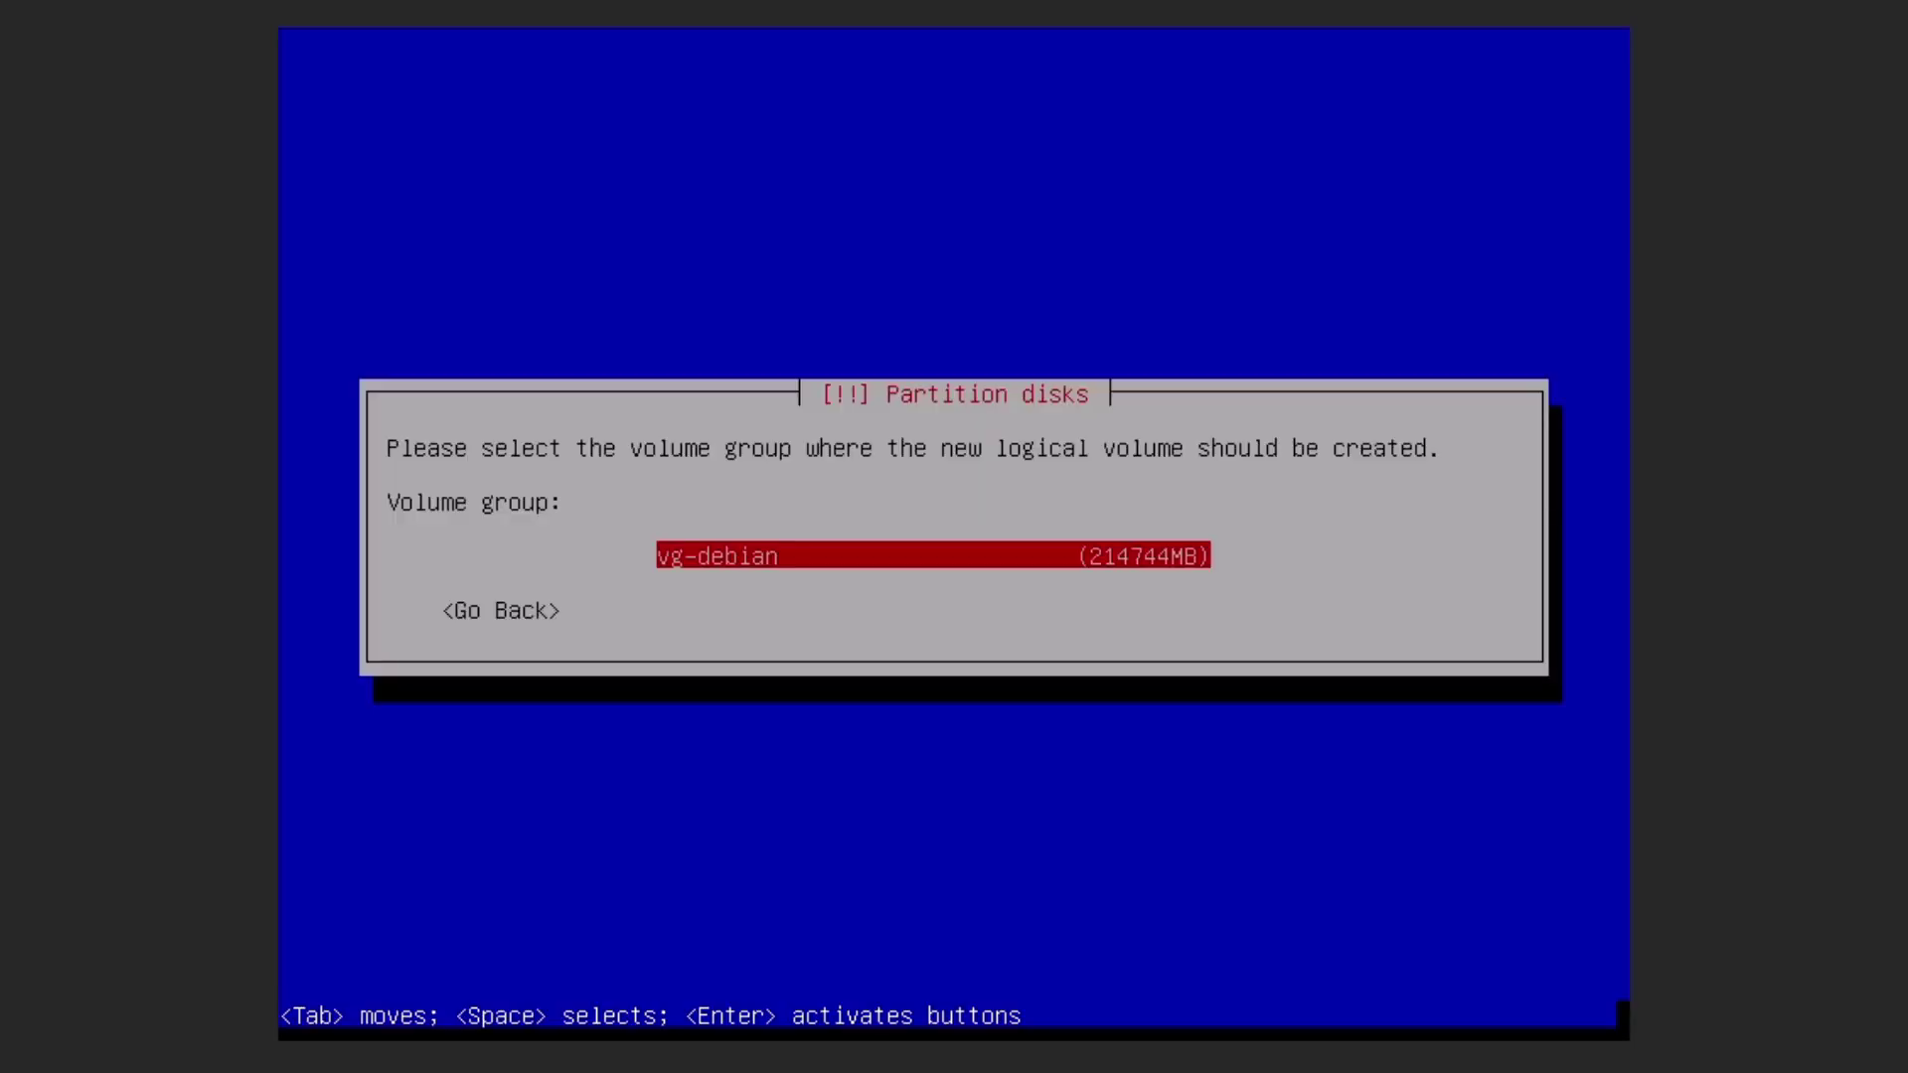
pyautogui.press('Return')
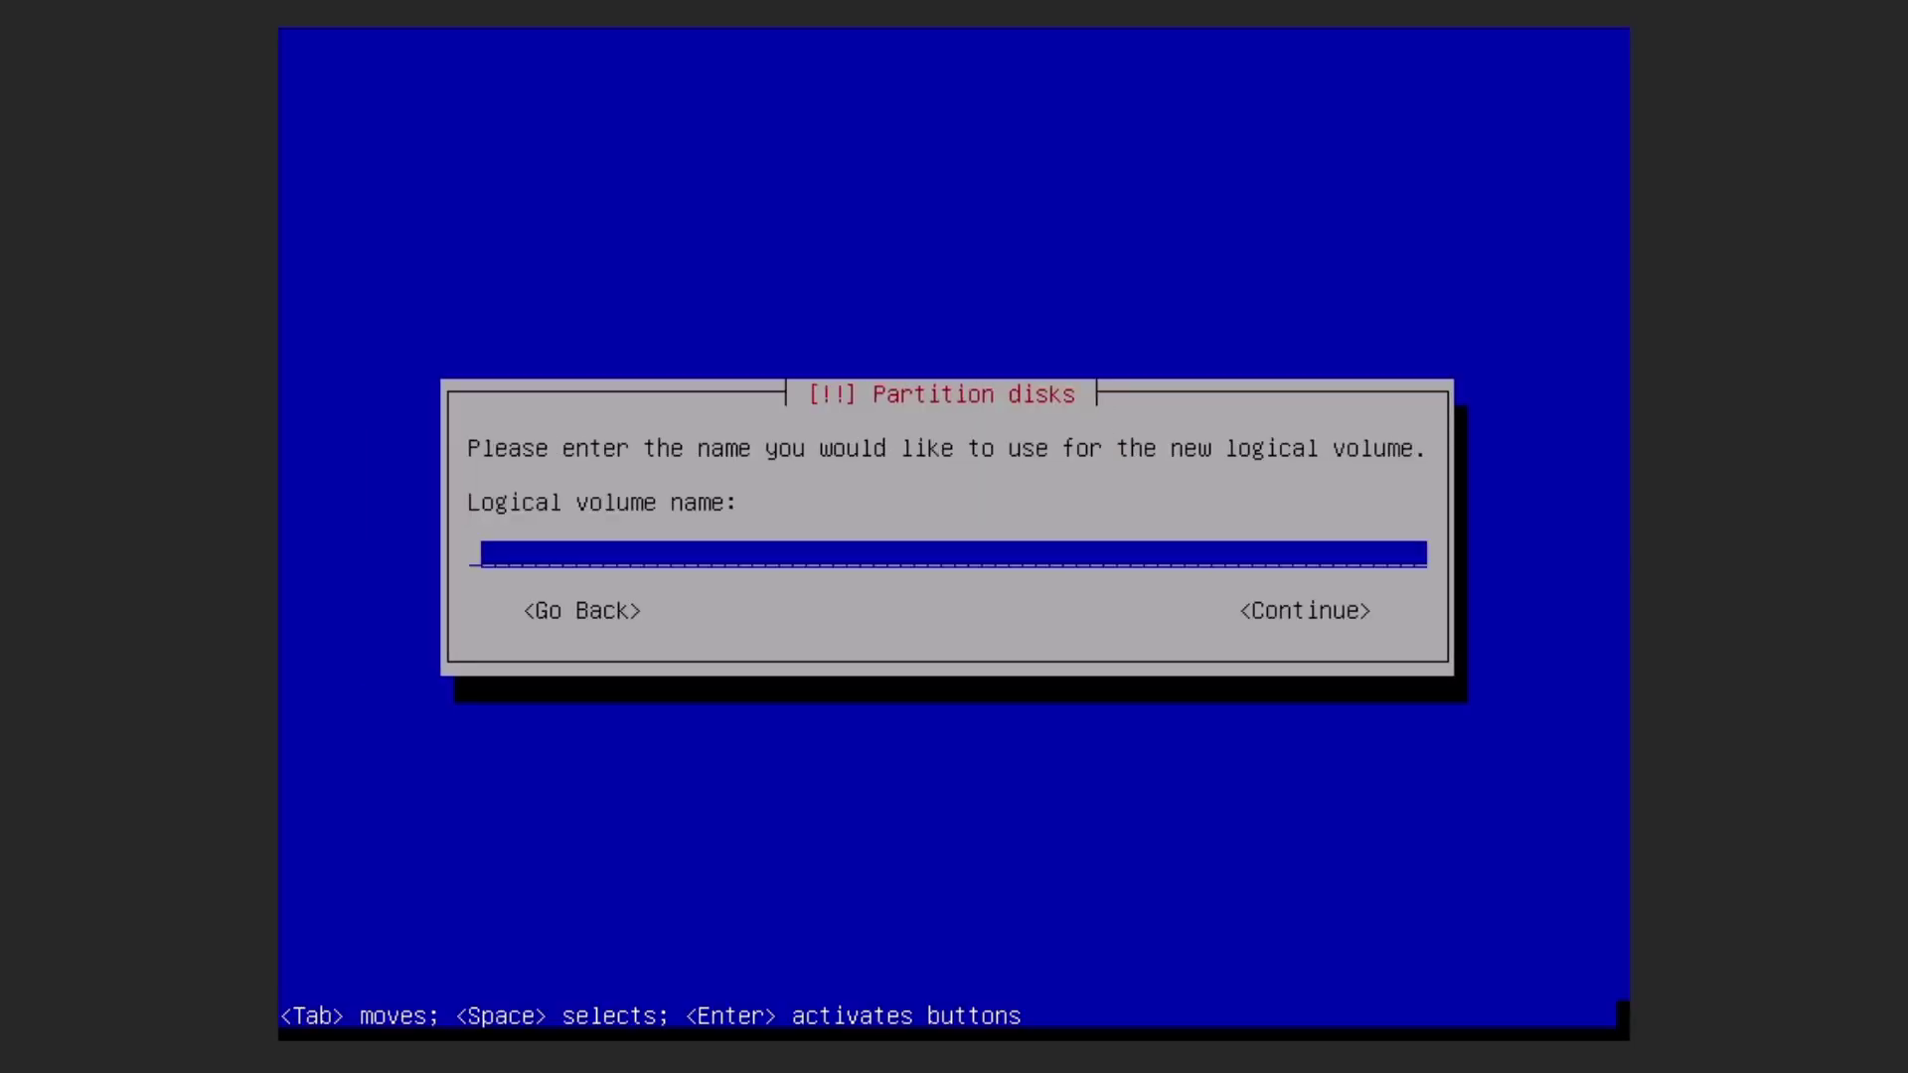
pyautogui.write('v')
pyautogui.press('BackSpace')
pyautogui.write('lv-boot')
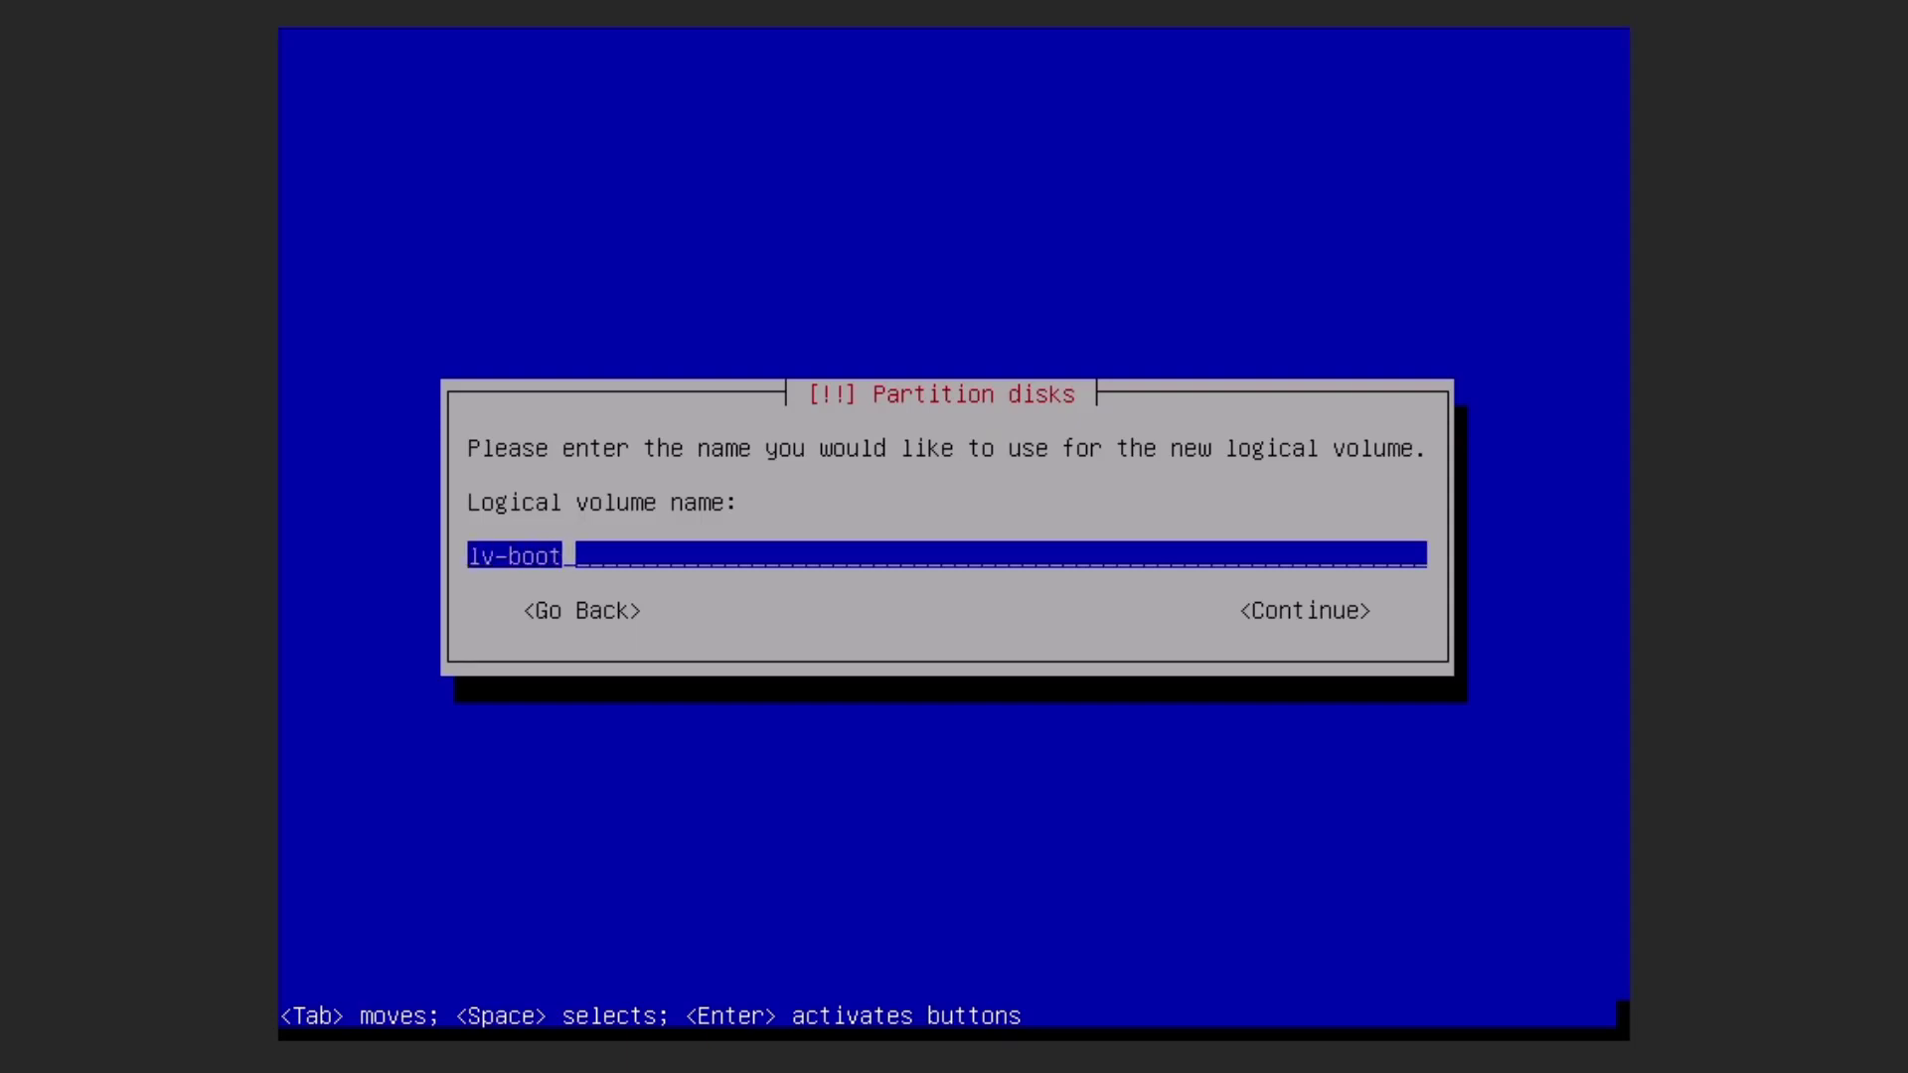
pyautogui.press('Return')
# Set the size of the lv-boot logical volume to 1 GB and create it.
pyautogui.press('BackSpace')
pyautogui.press('BackSpace')
pyautogui.press('BackSpace')
pyautogui.press('BackSpace')
pyautogui.press('BackSpace')
pyautogui.press('BackSpace')
pyautogui.press('BackSpace')
pyautogui.press('BackSpace')
pyautogui.write('1 GB')
pyautogui.press('Tab')
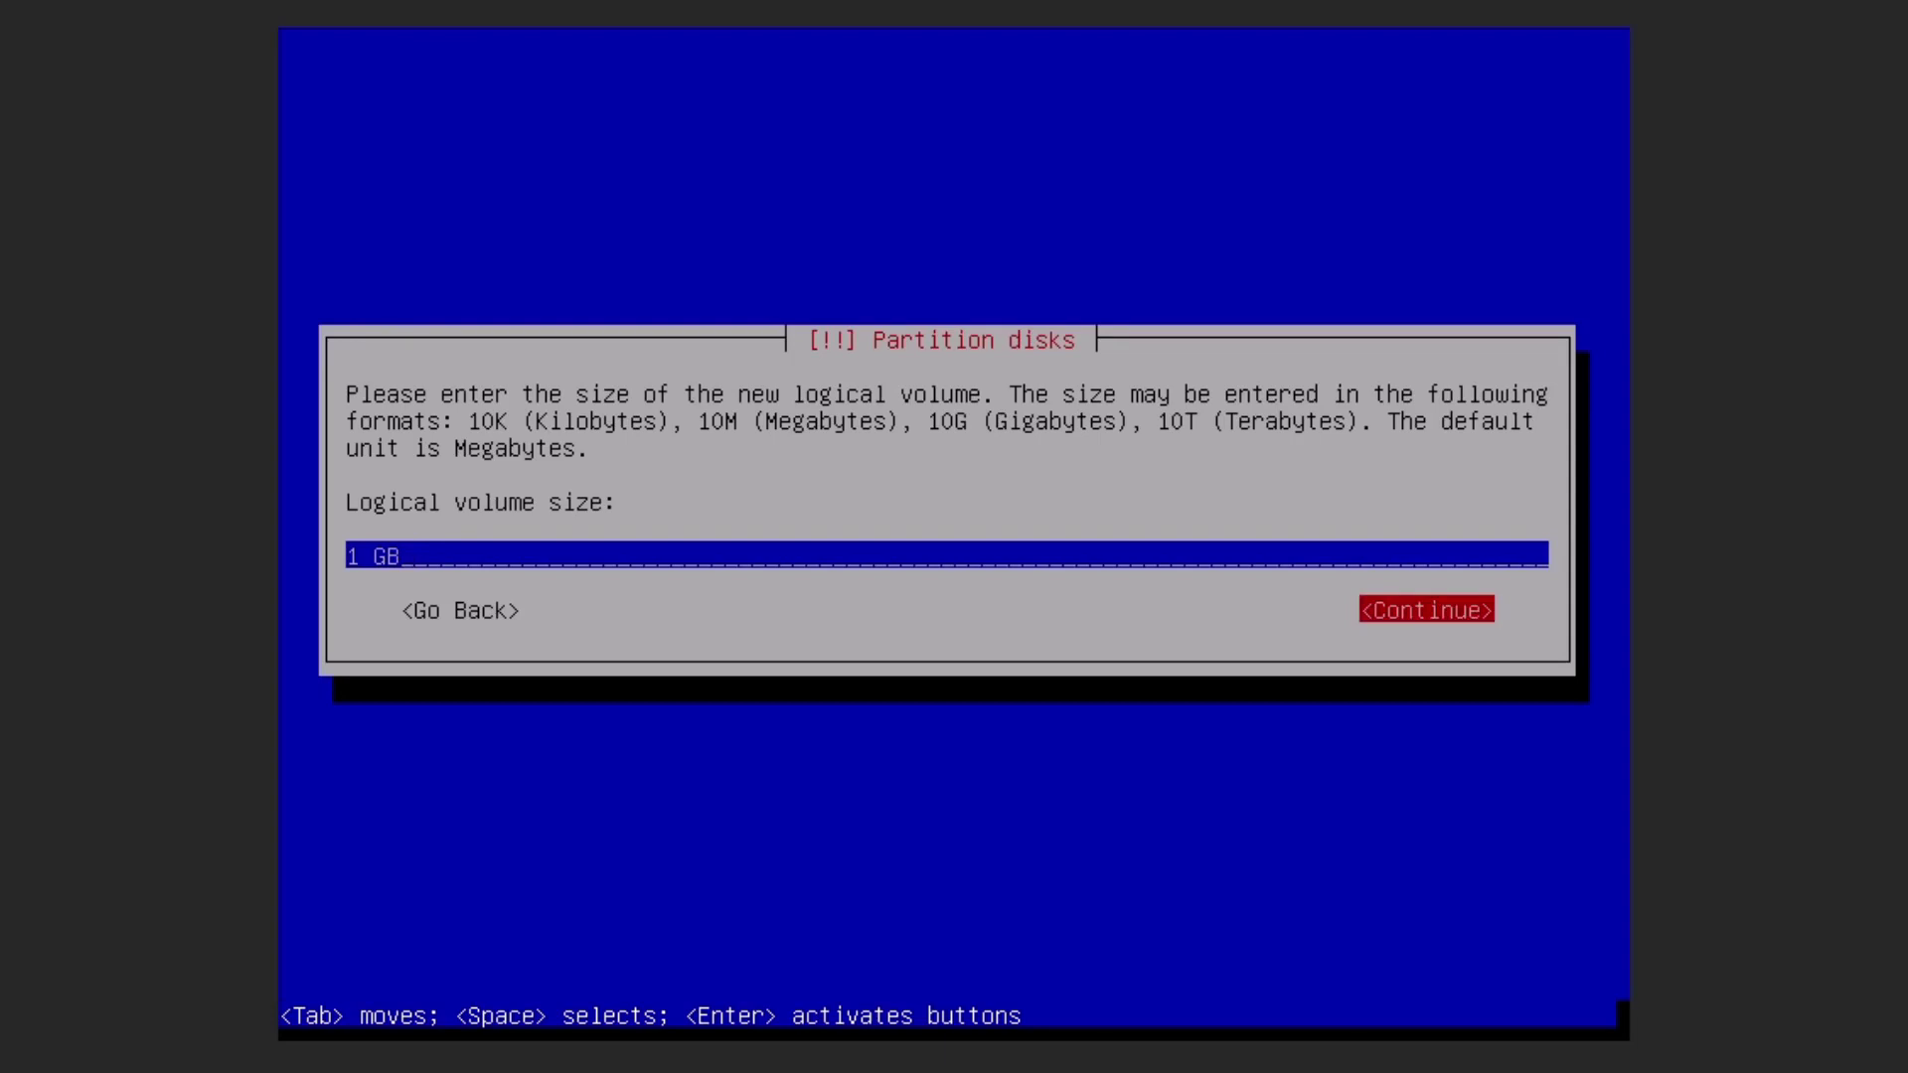
pyautogui.press('Return')
# Begin a new logical volume in the vg-debian volume group and name it lv-swap.
pyautogui.press('Down')
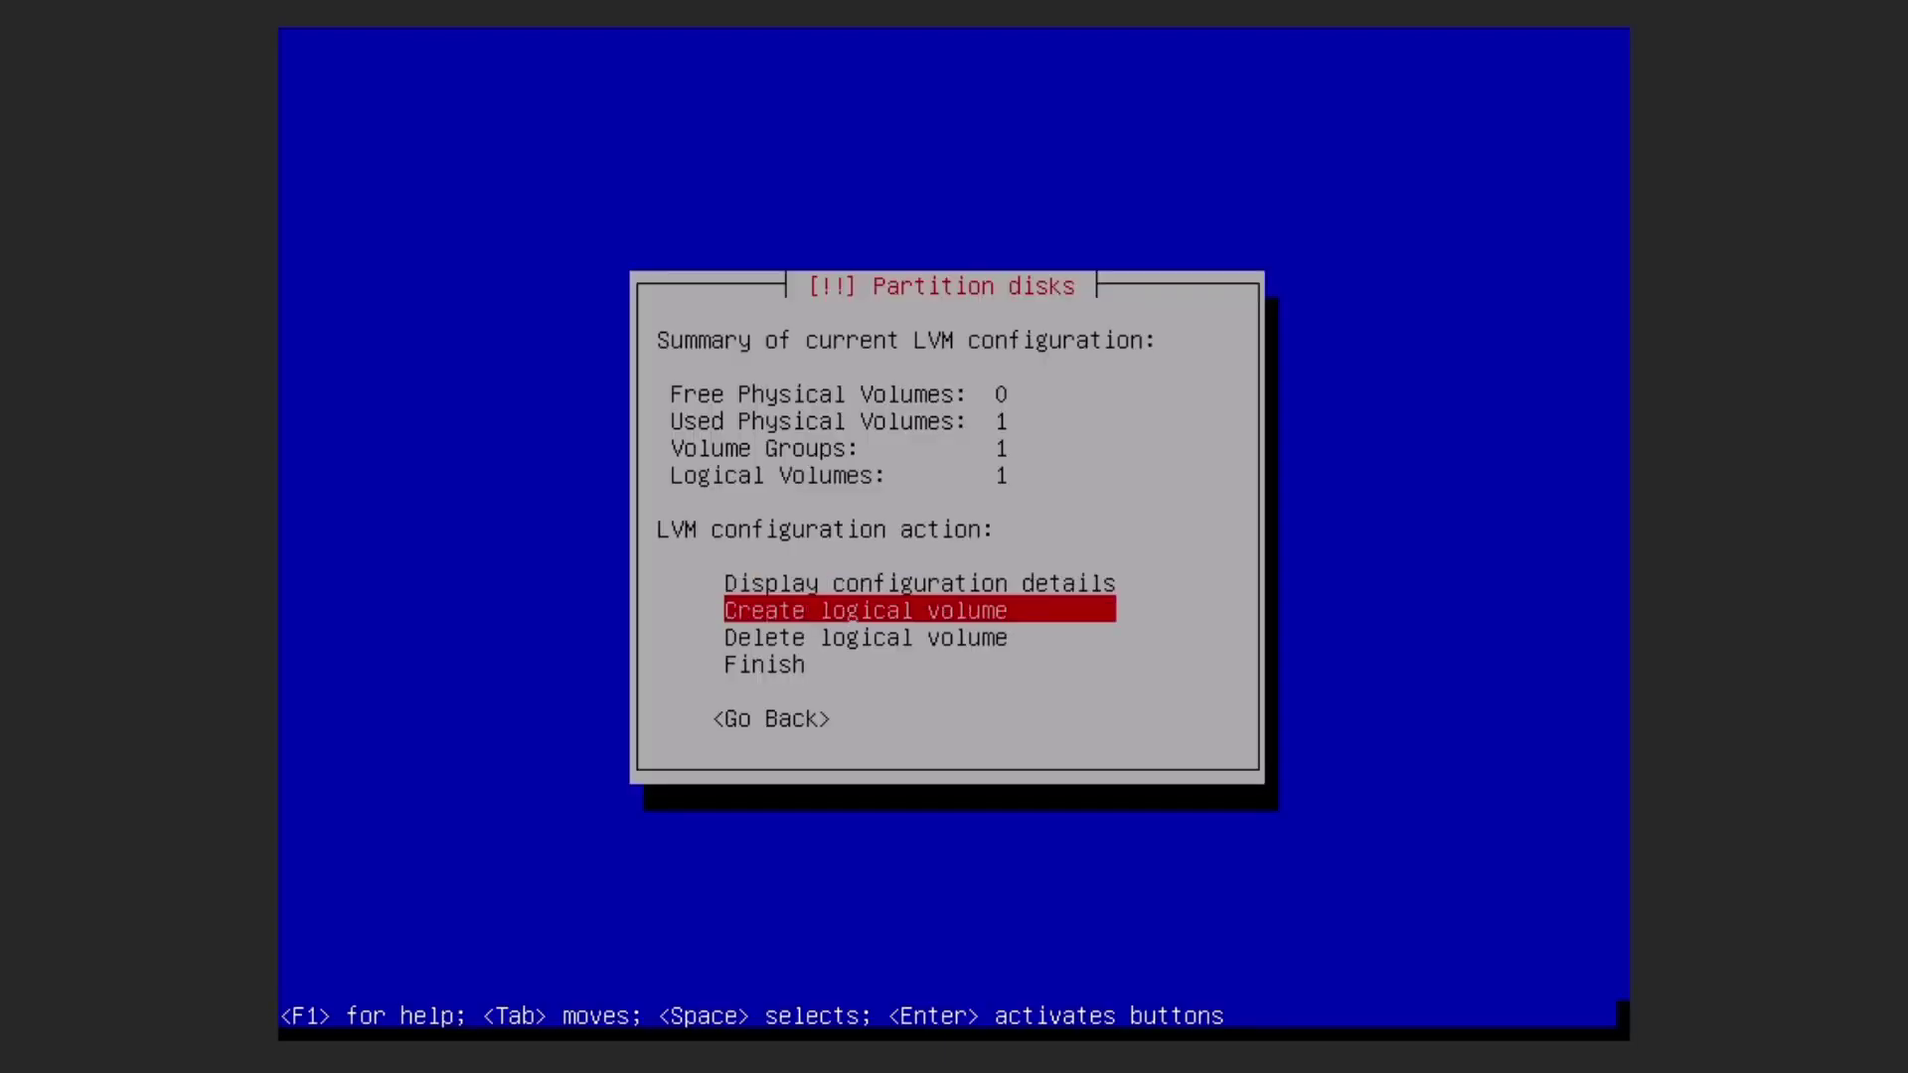
pyautogui.press('Return')
pyautogui.press('Return')
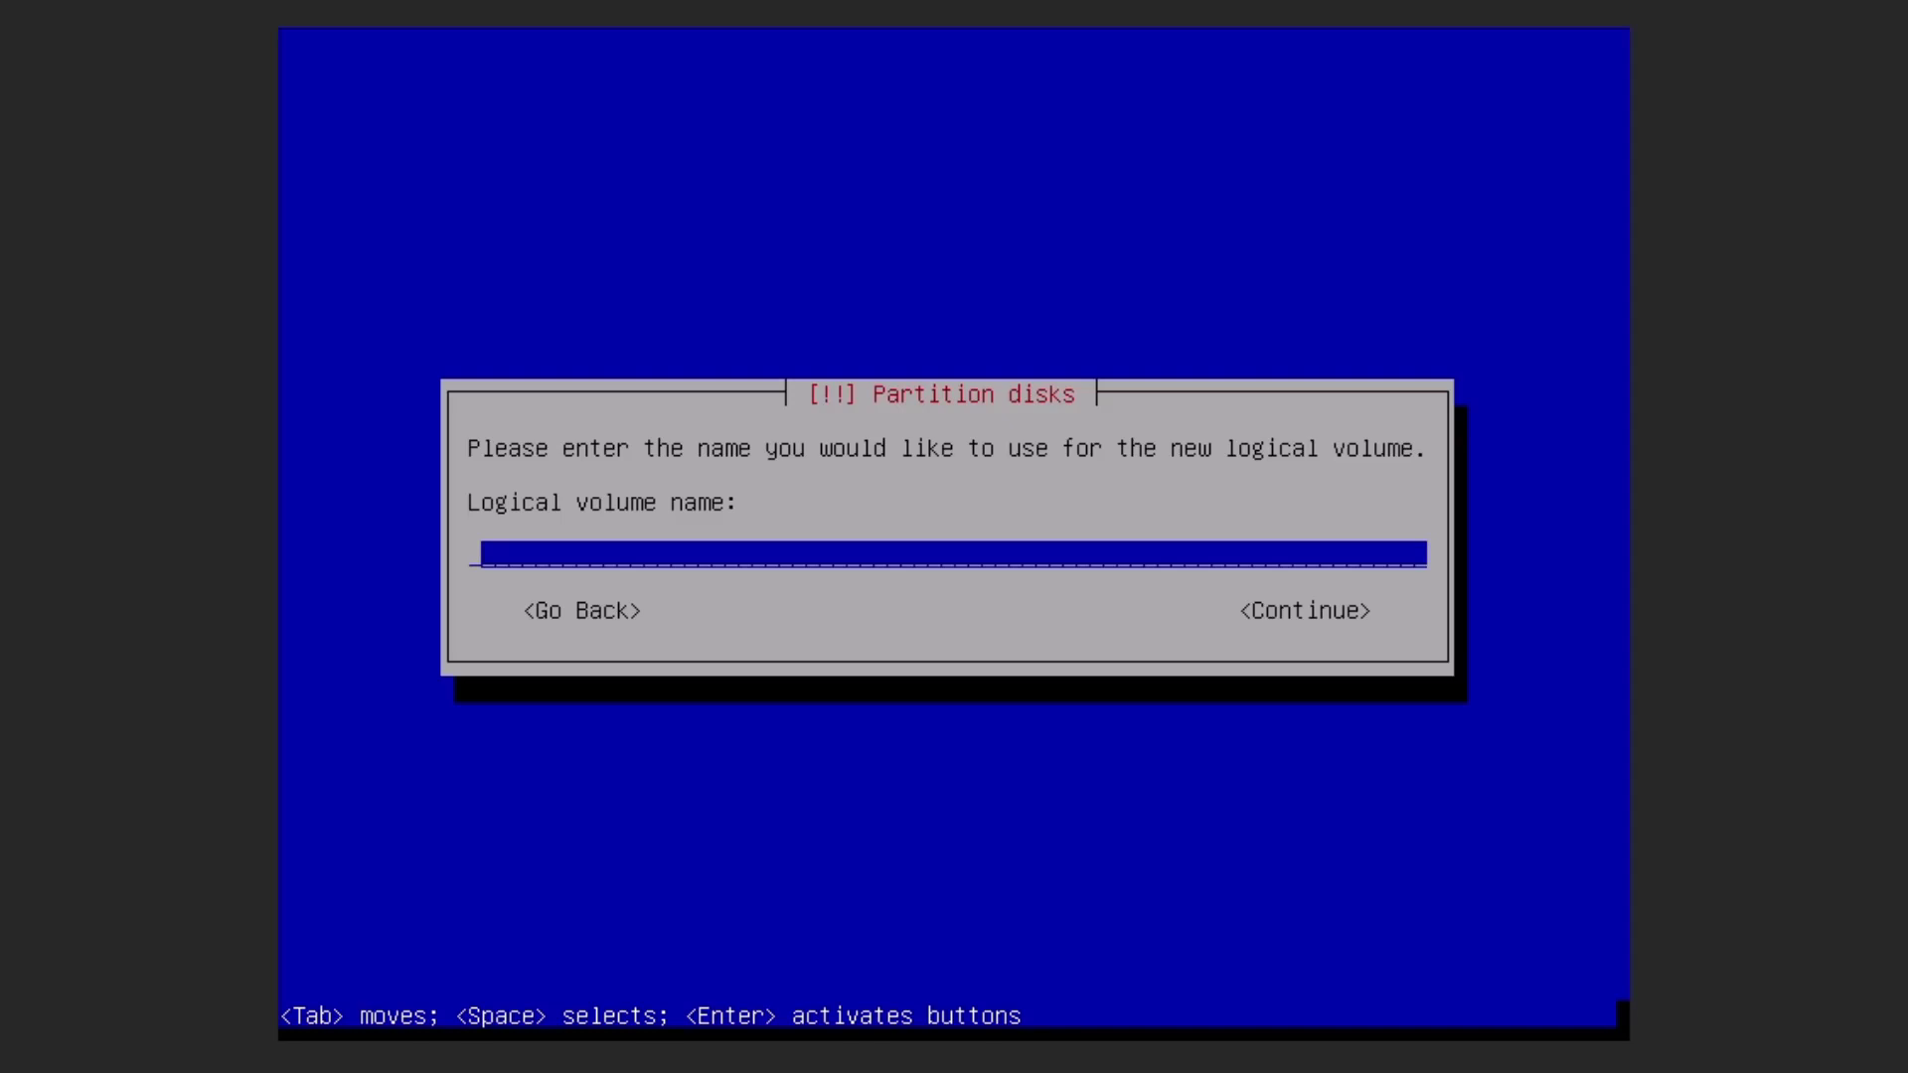
pyautogui.write('lv-swap')
pyautogui.press('Tab')
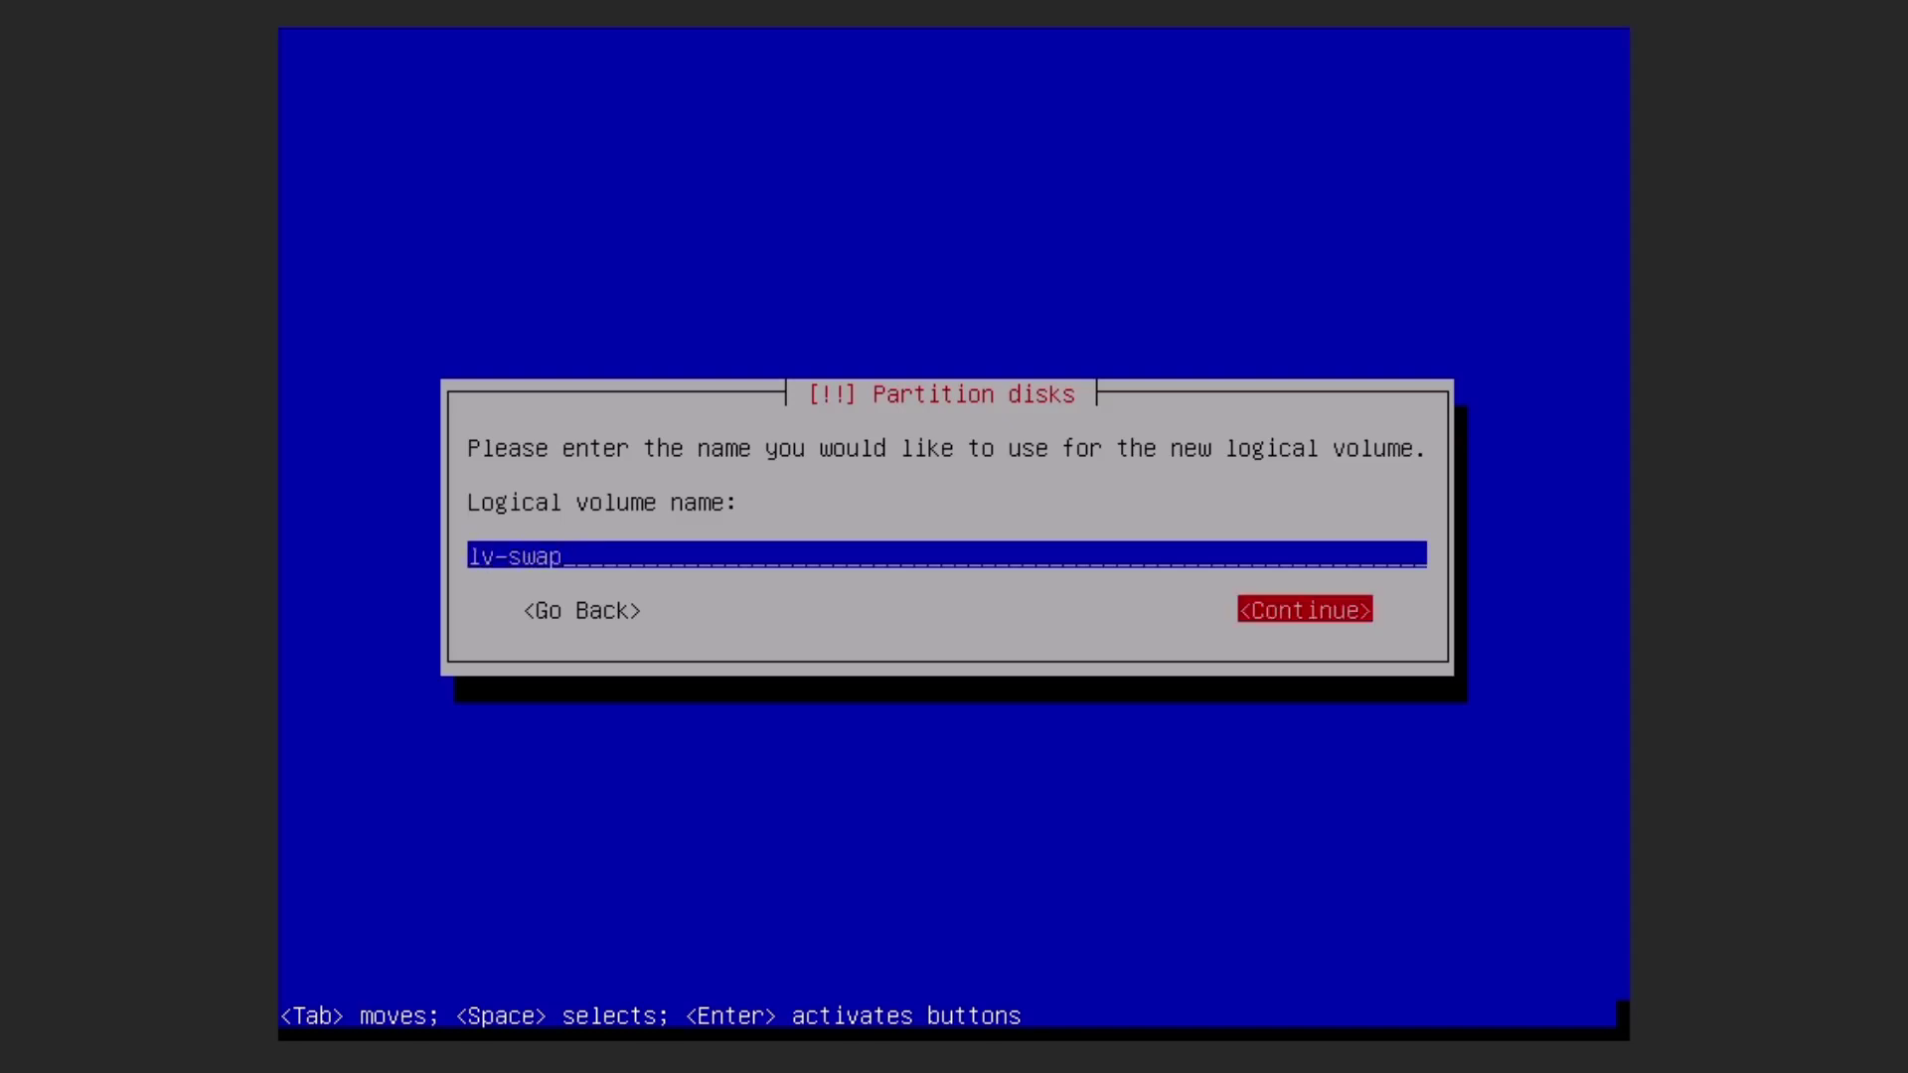
pyautogui.press('Return')
# Set the size of the lv-swap logical volume to 8 GB and create it.
pyautogui.press('BackSpace')
pyautogui.press('BackSpace')
pyautogui.press('BackSpace')
pyautogui.press('BackSpace')
pyautogui.press('BackSpace')
pyautogui.press('BackSpace')
pyautogui.press('BackSpace')
pyautogui.press('BackSpace')
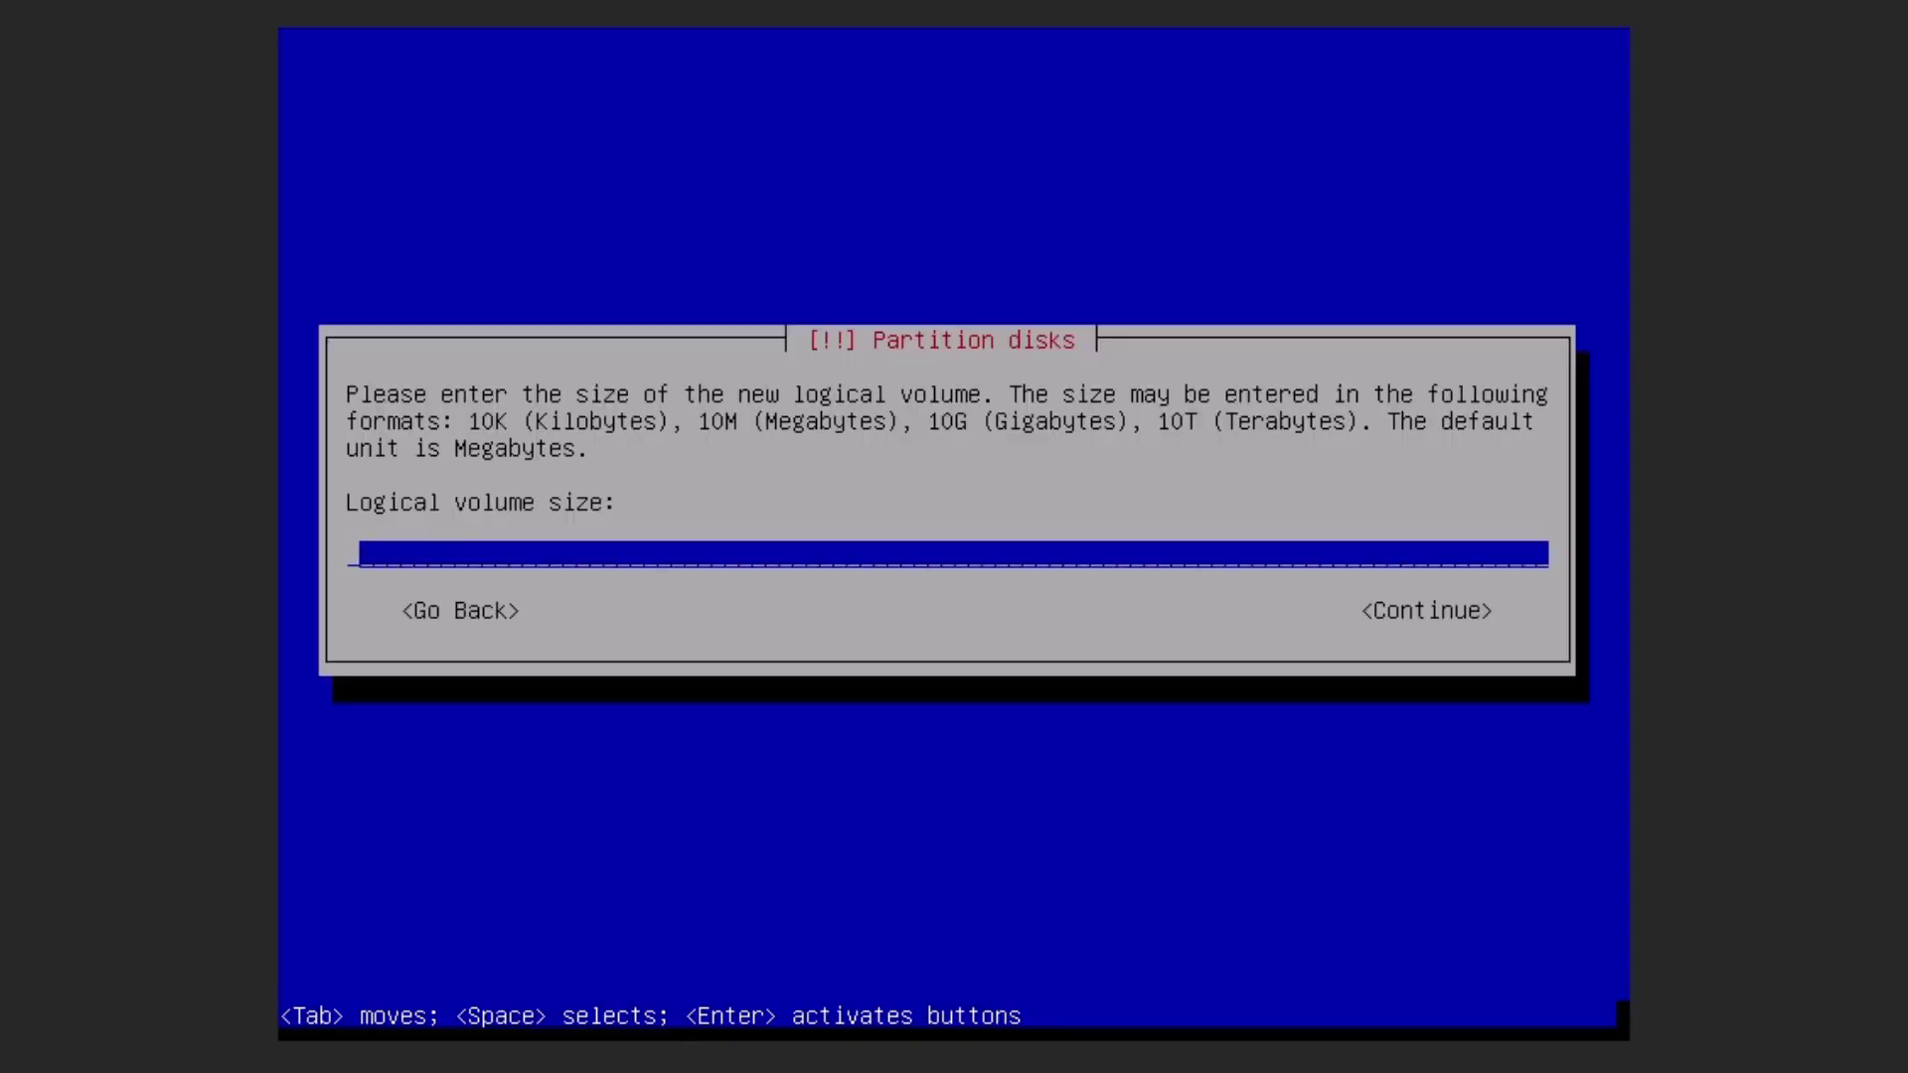
pyautogui.write('8 GB')
pyautogui.press('Tab')
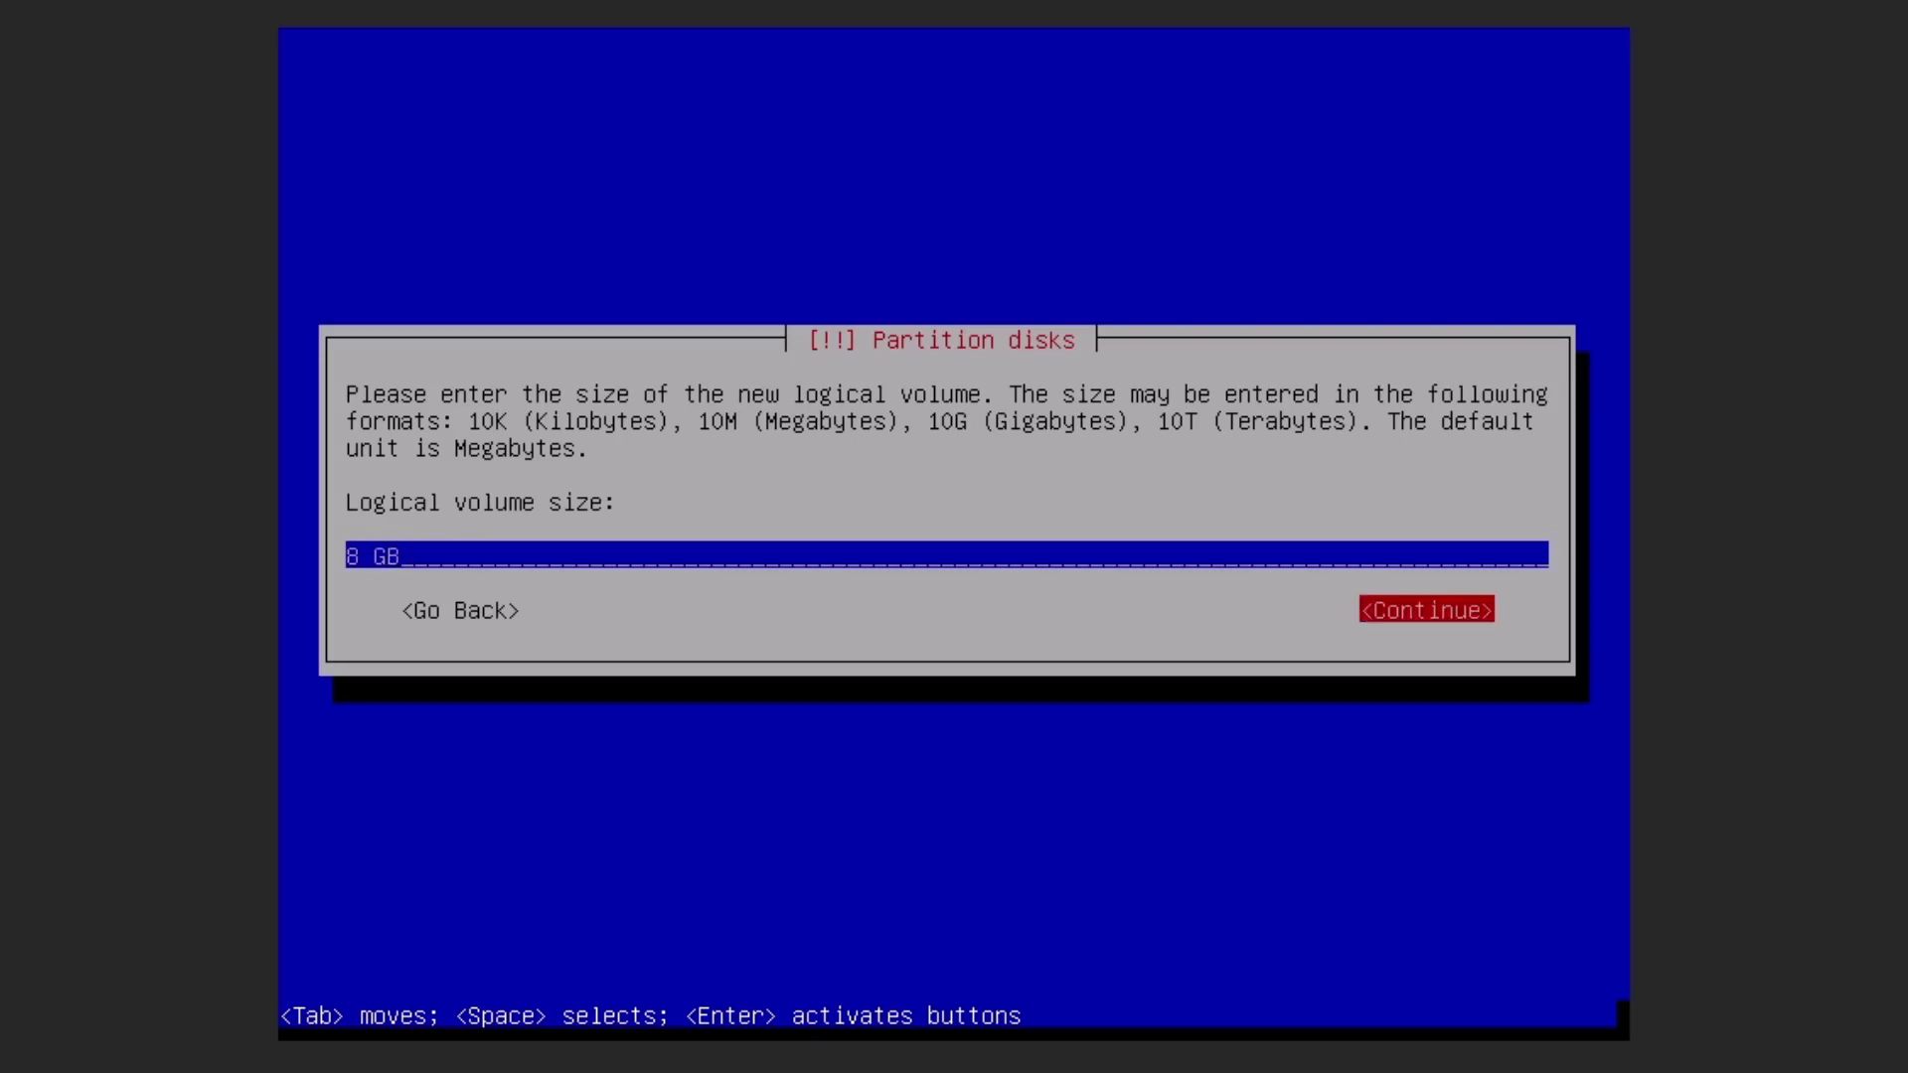
pyautogui.press('Return')
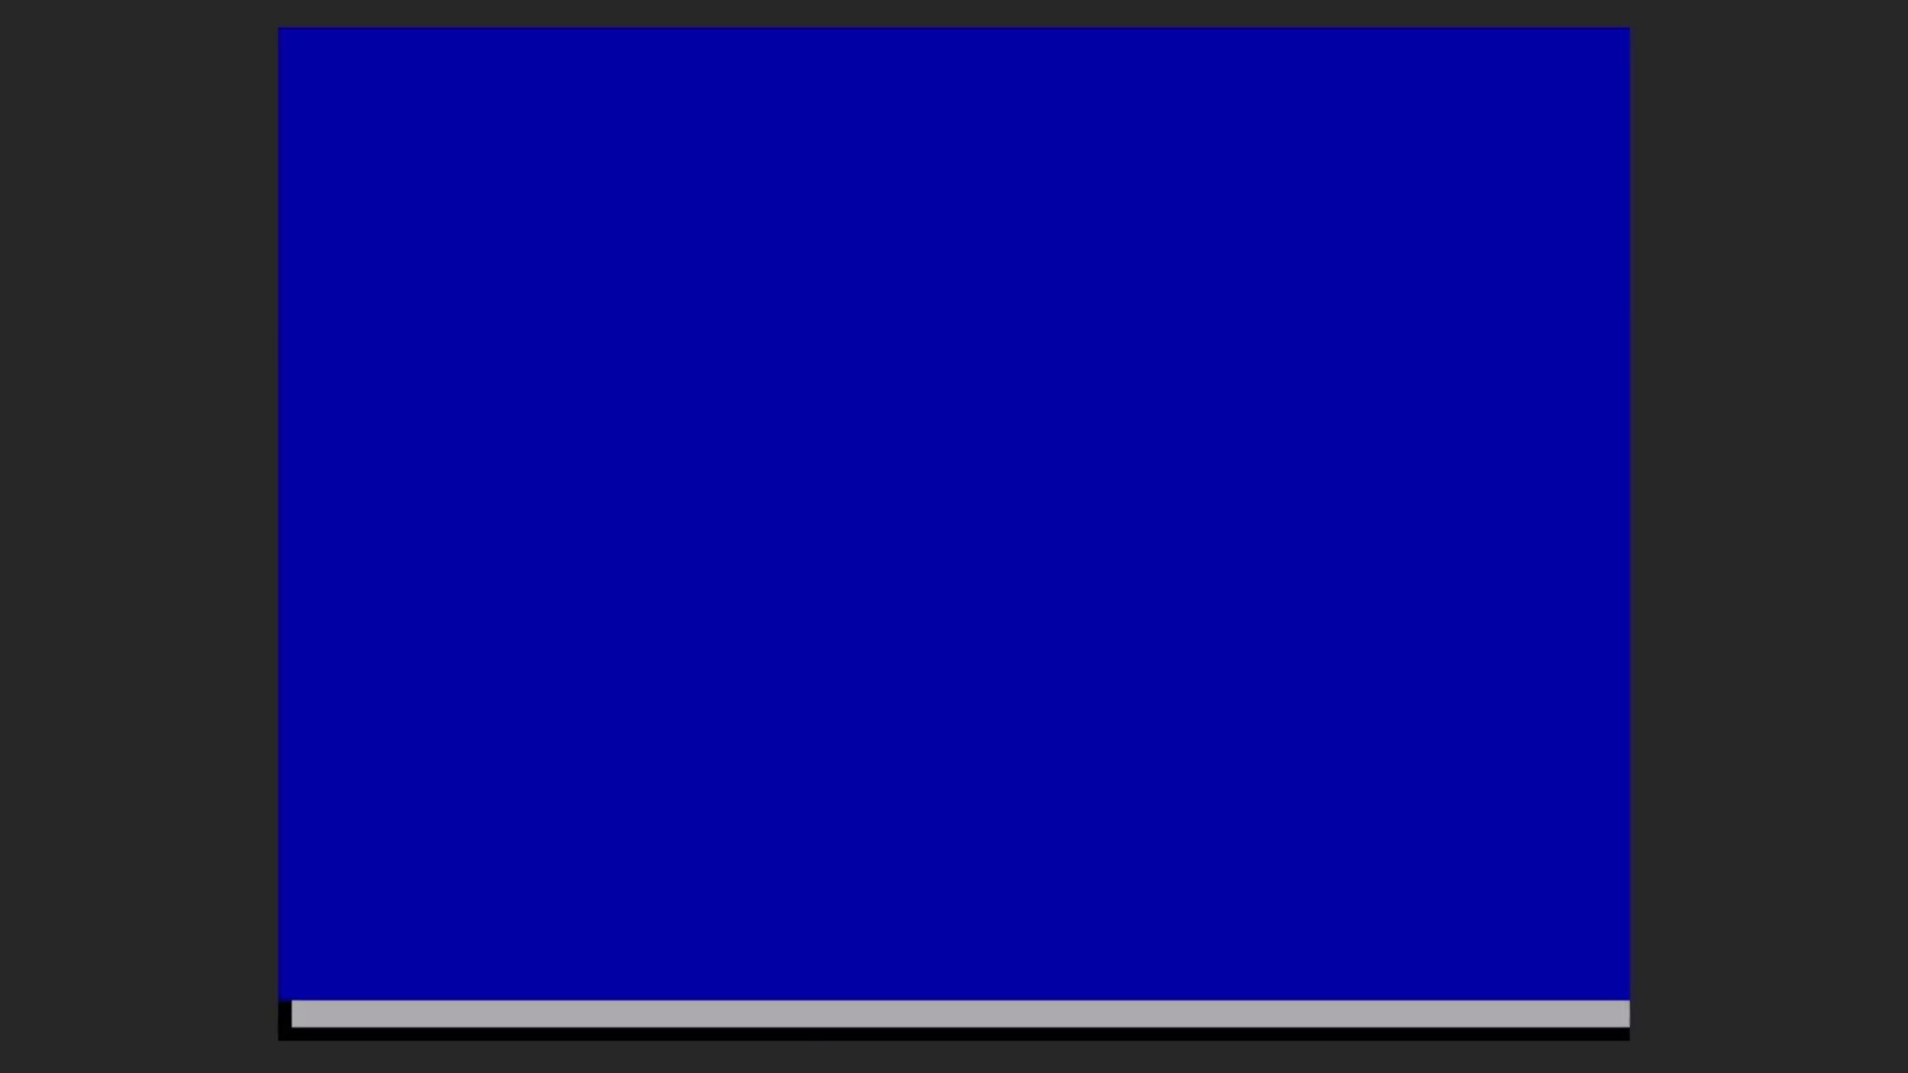
# Begin a new logical volume in the vg-debian volume group and name it lv-home.
pyautogui.press('Down')
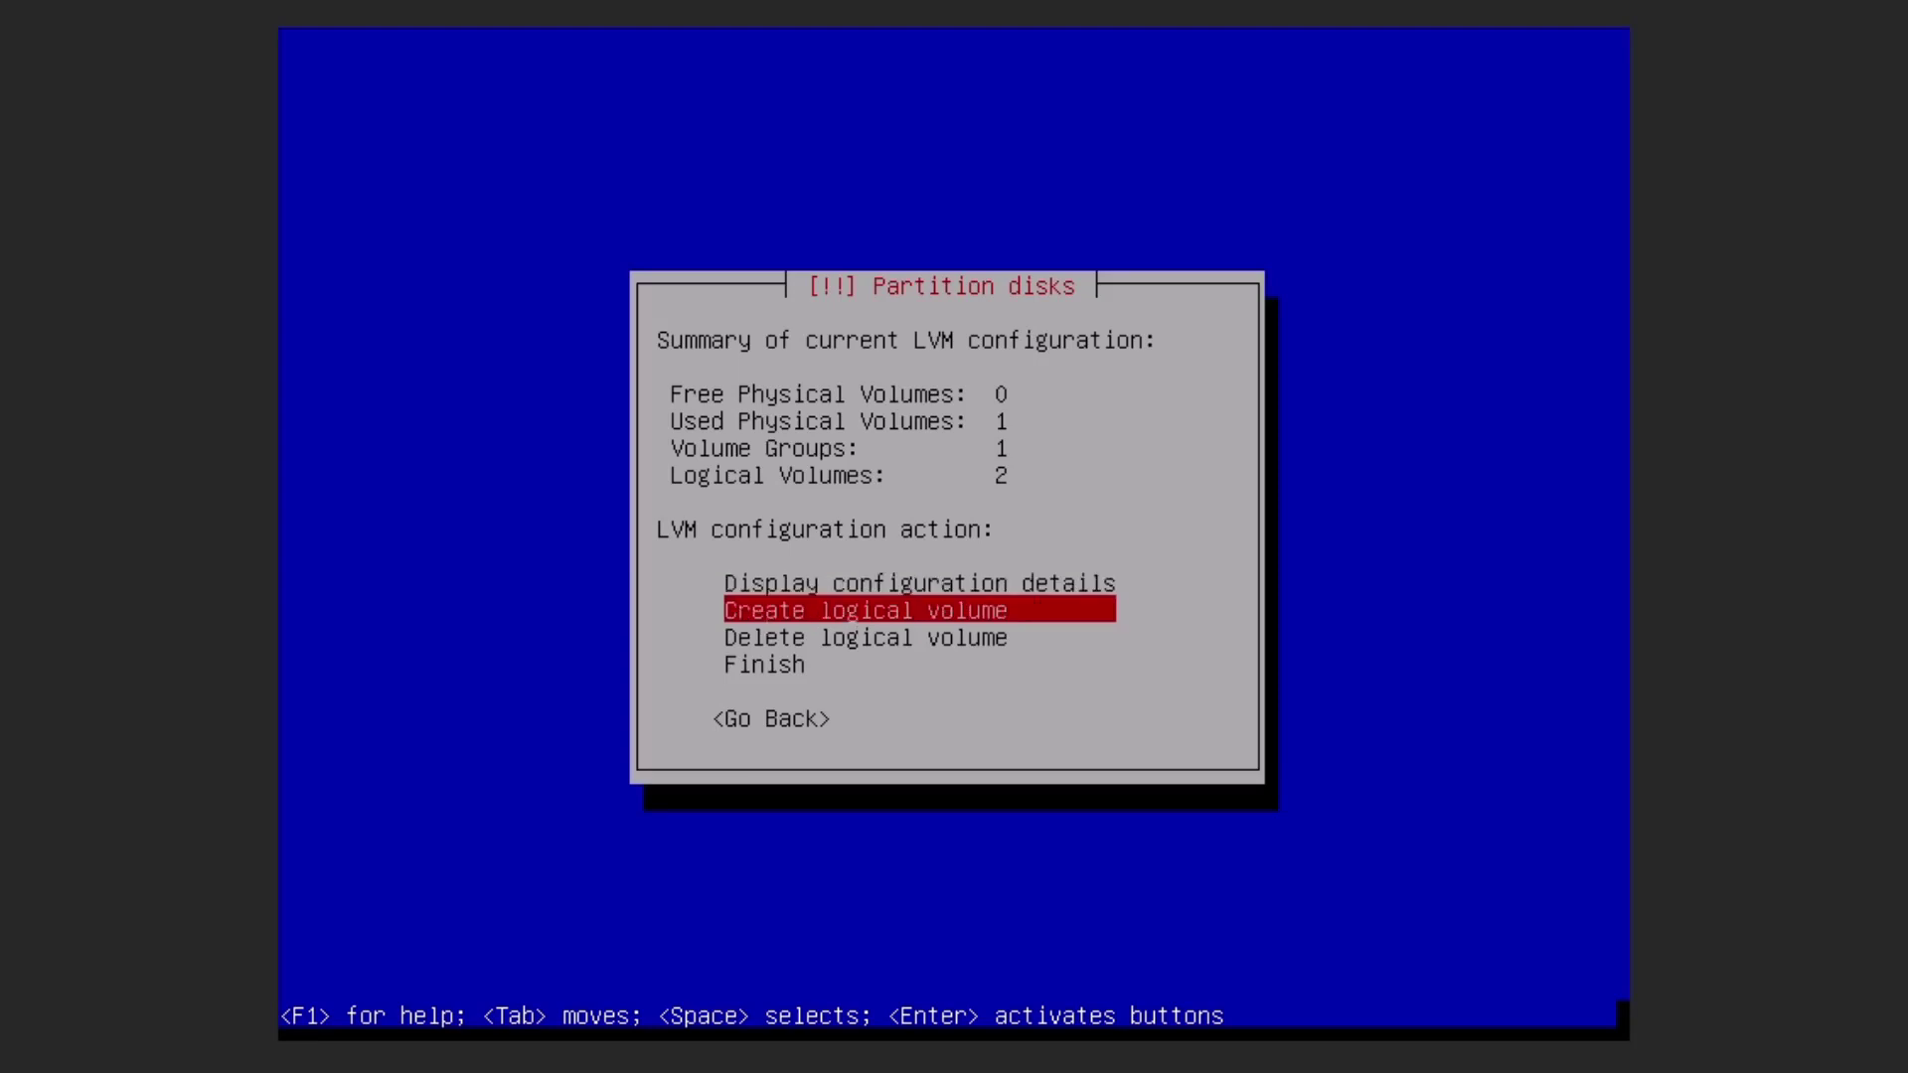
pyautogui.press('Return')
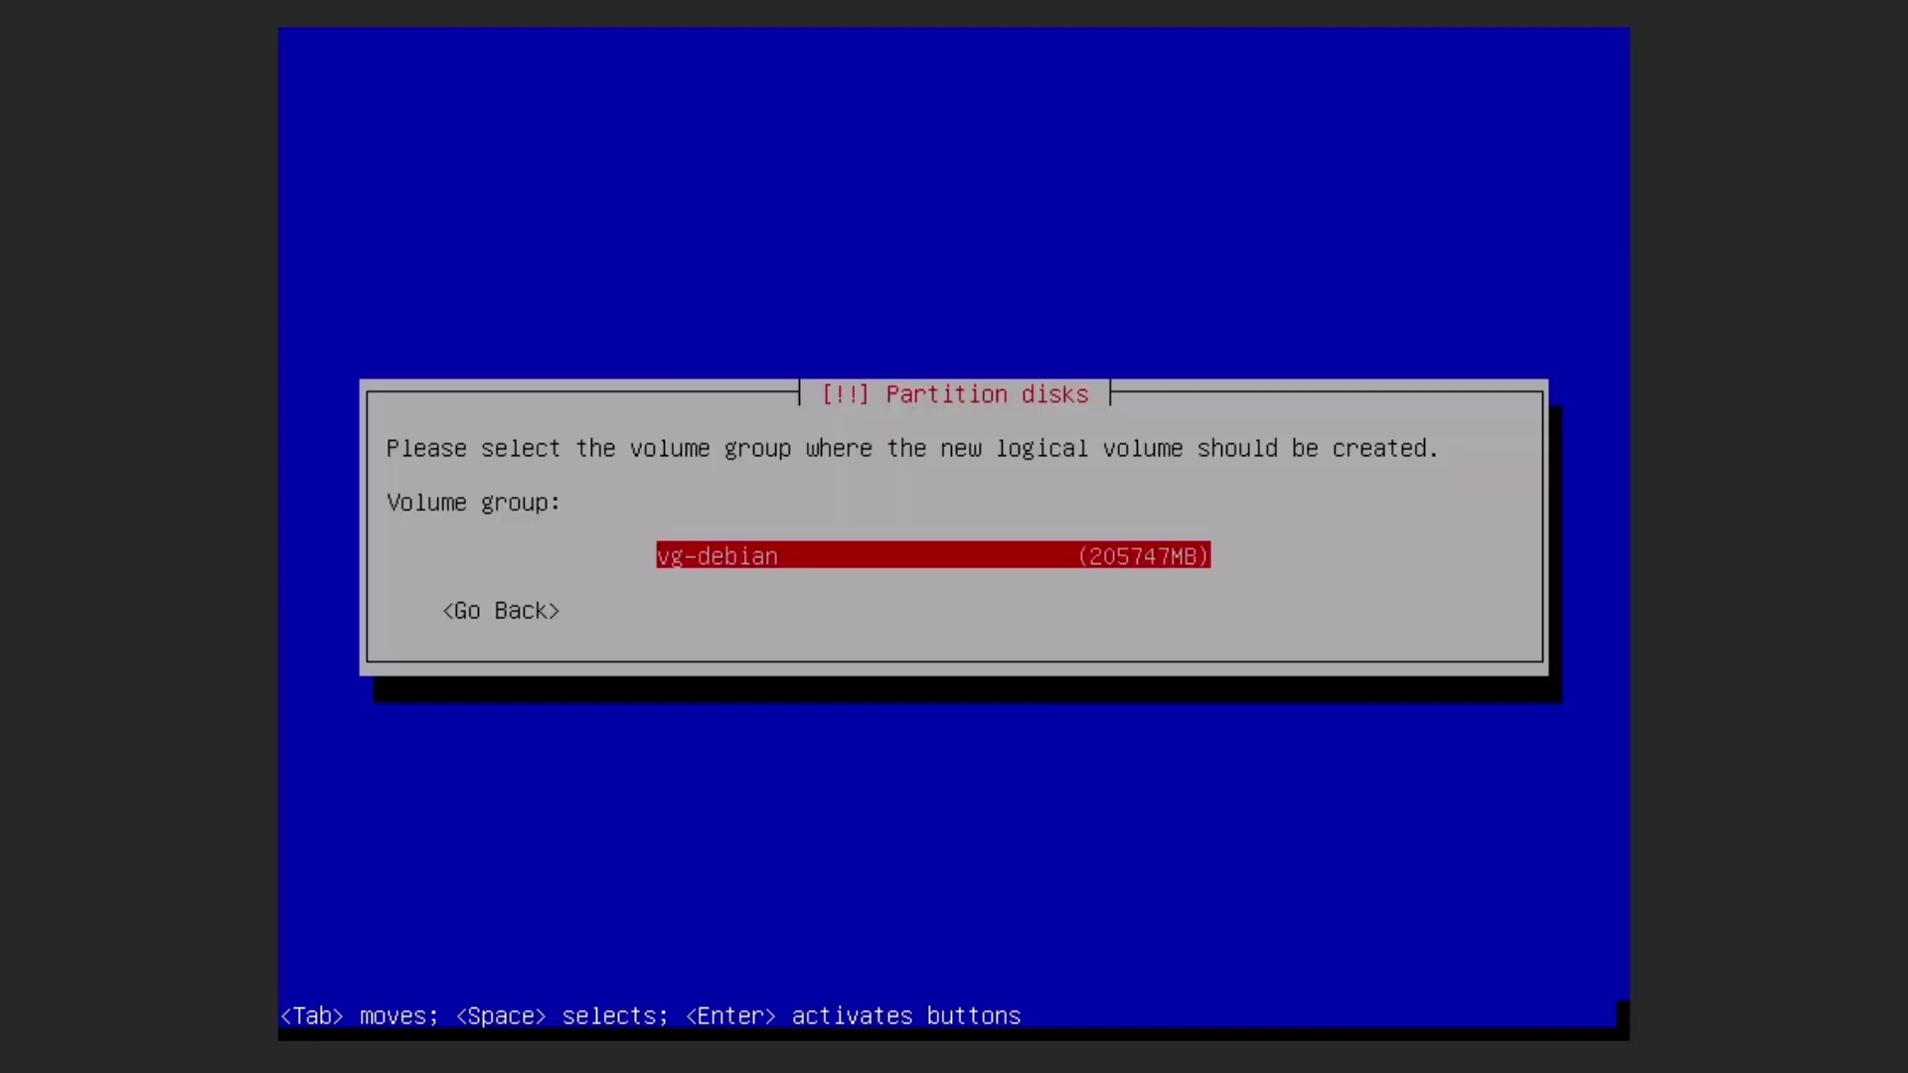
pyautogui.press('Return')
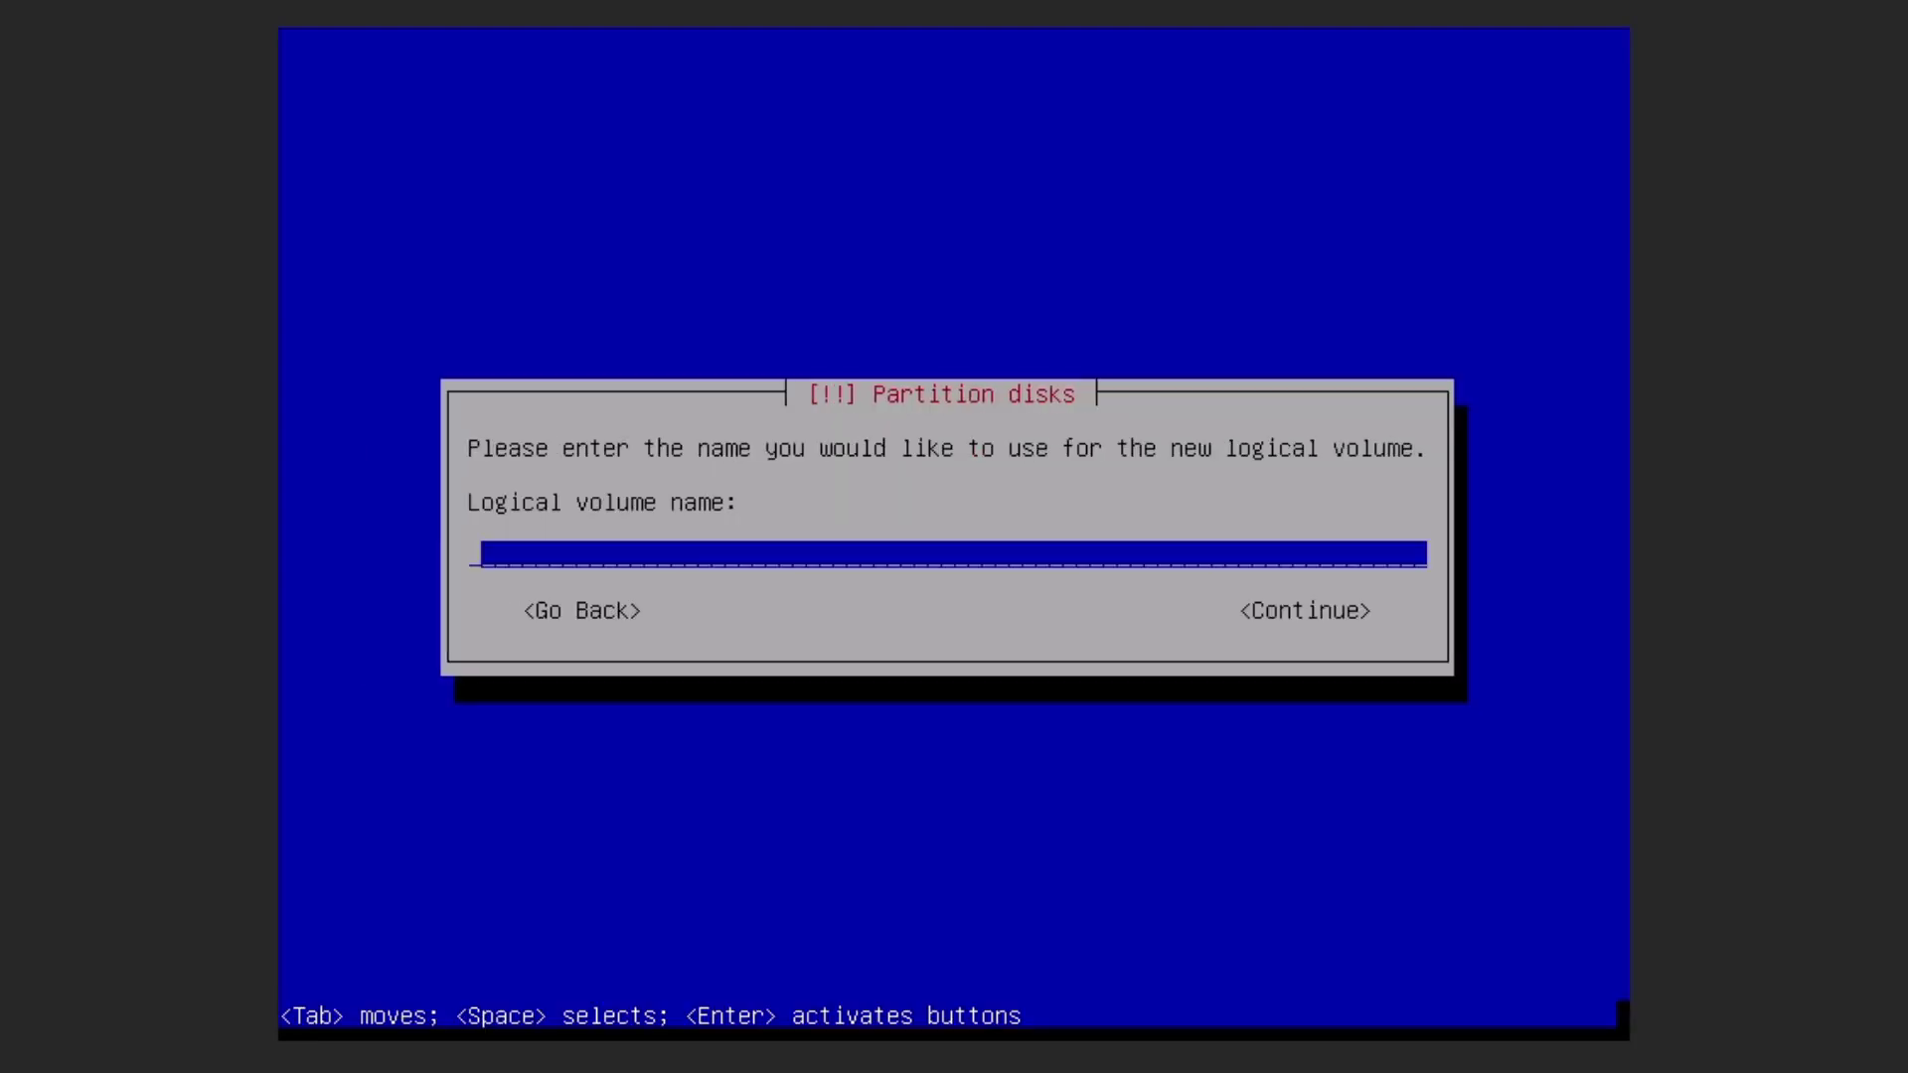
pyautogui.write('lv-home')
pyautogui.press('Return')
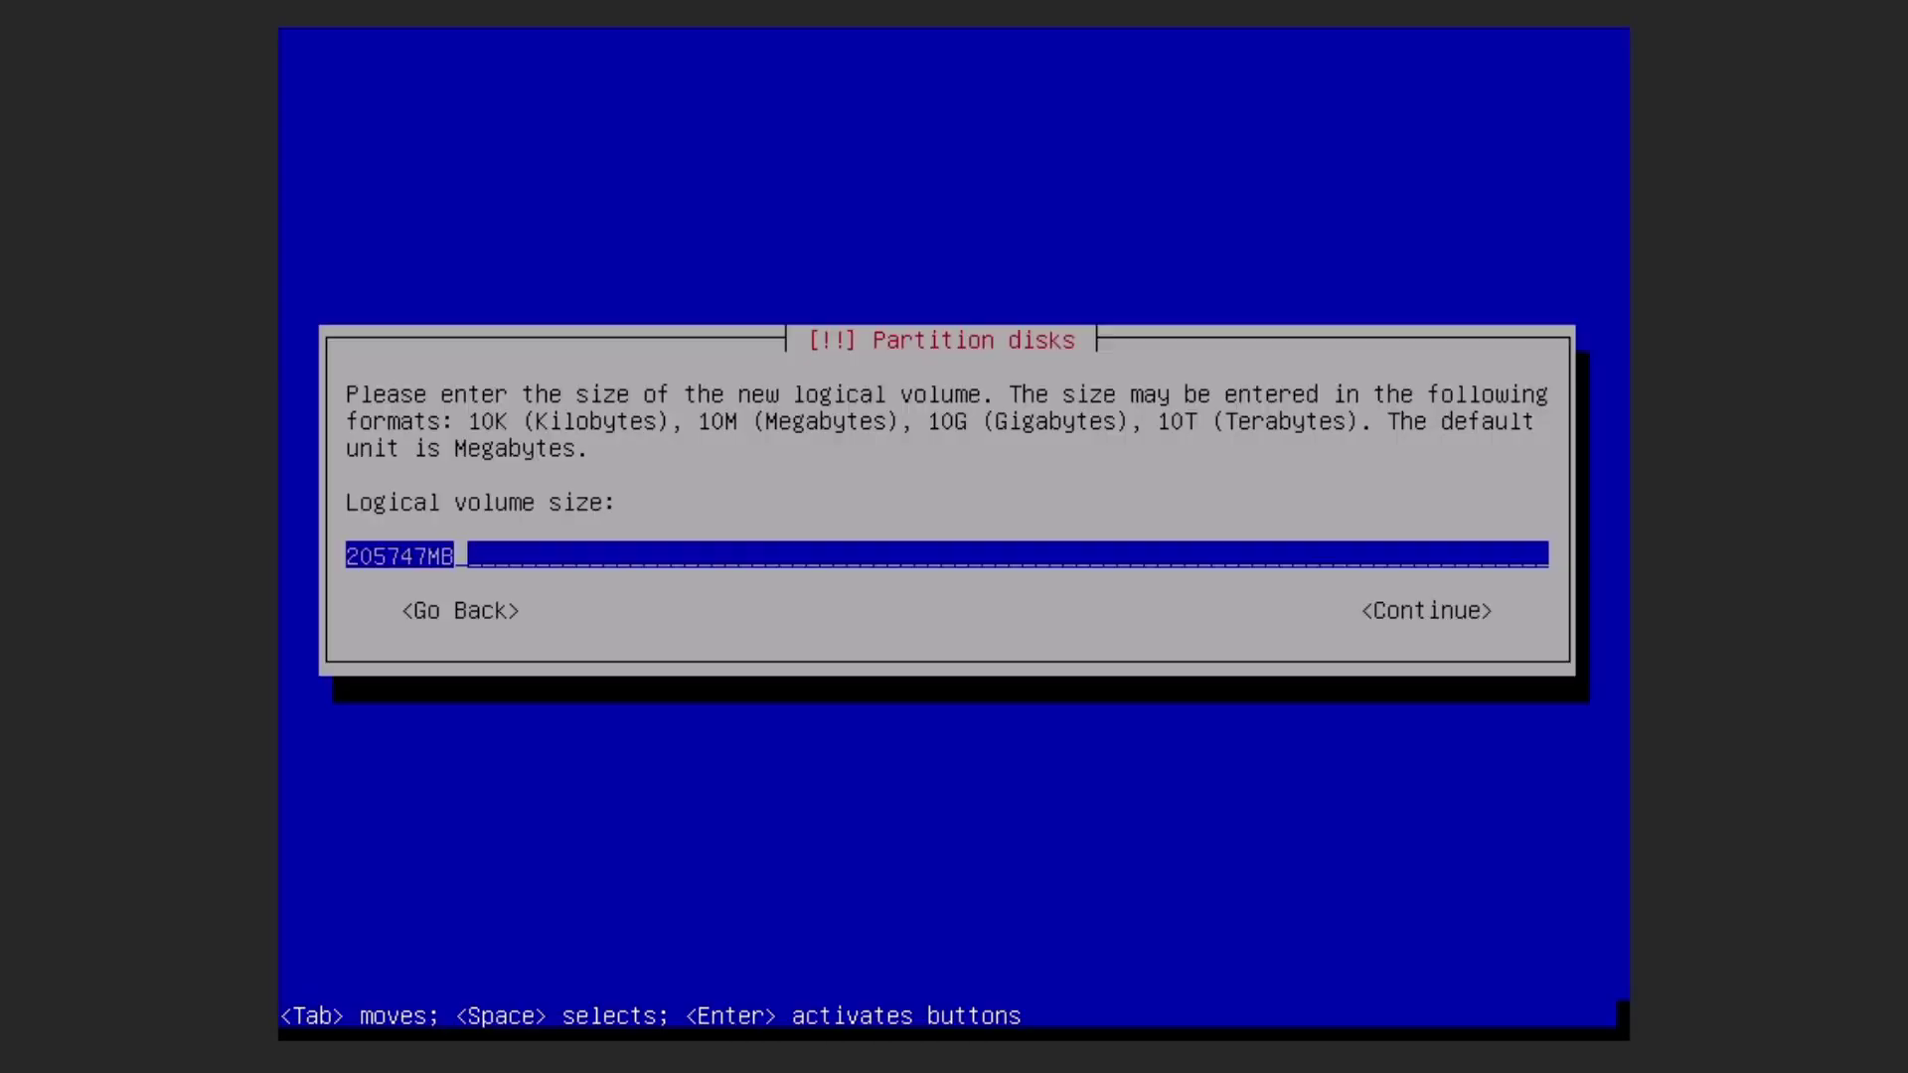
# Set the size of the lv-home logical volume to 20 GB and create it.
pyautogui.press('BackSpace')
pyautogui.press('BackSpace')
pyautogui.press('BackSpace')
pyautogui.press('BackSpace')
pyautogui.press('BackSpace')
pyautogui.press('BackSpace')
pyautogui.press('BackSpace')
pyautogui.press('BackSpace')
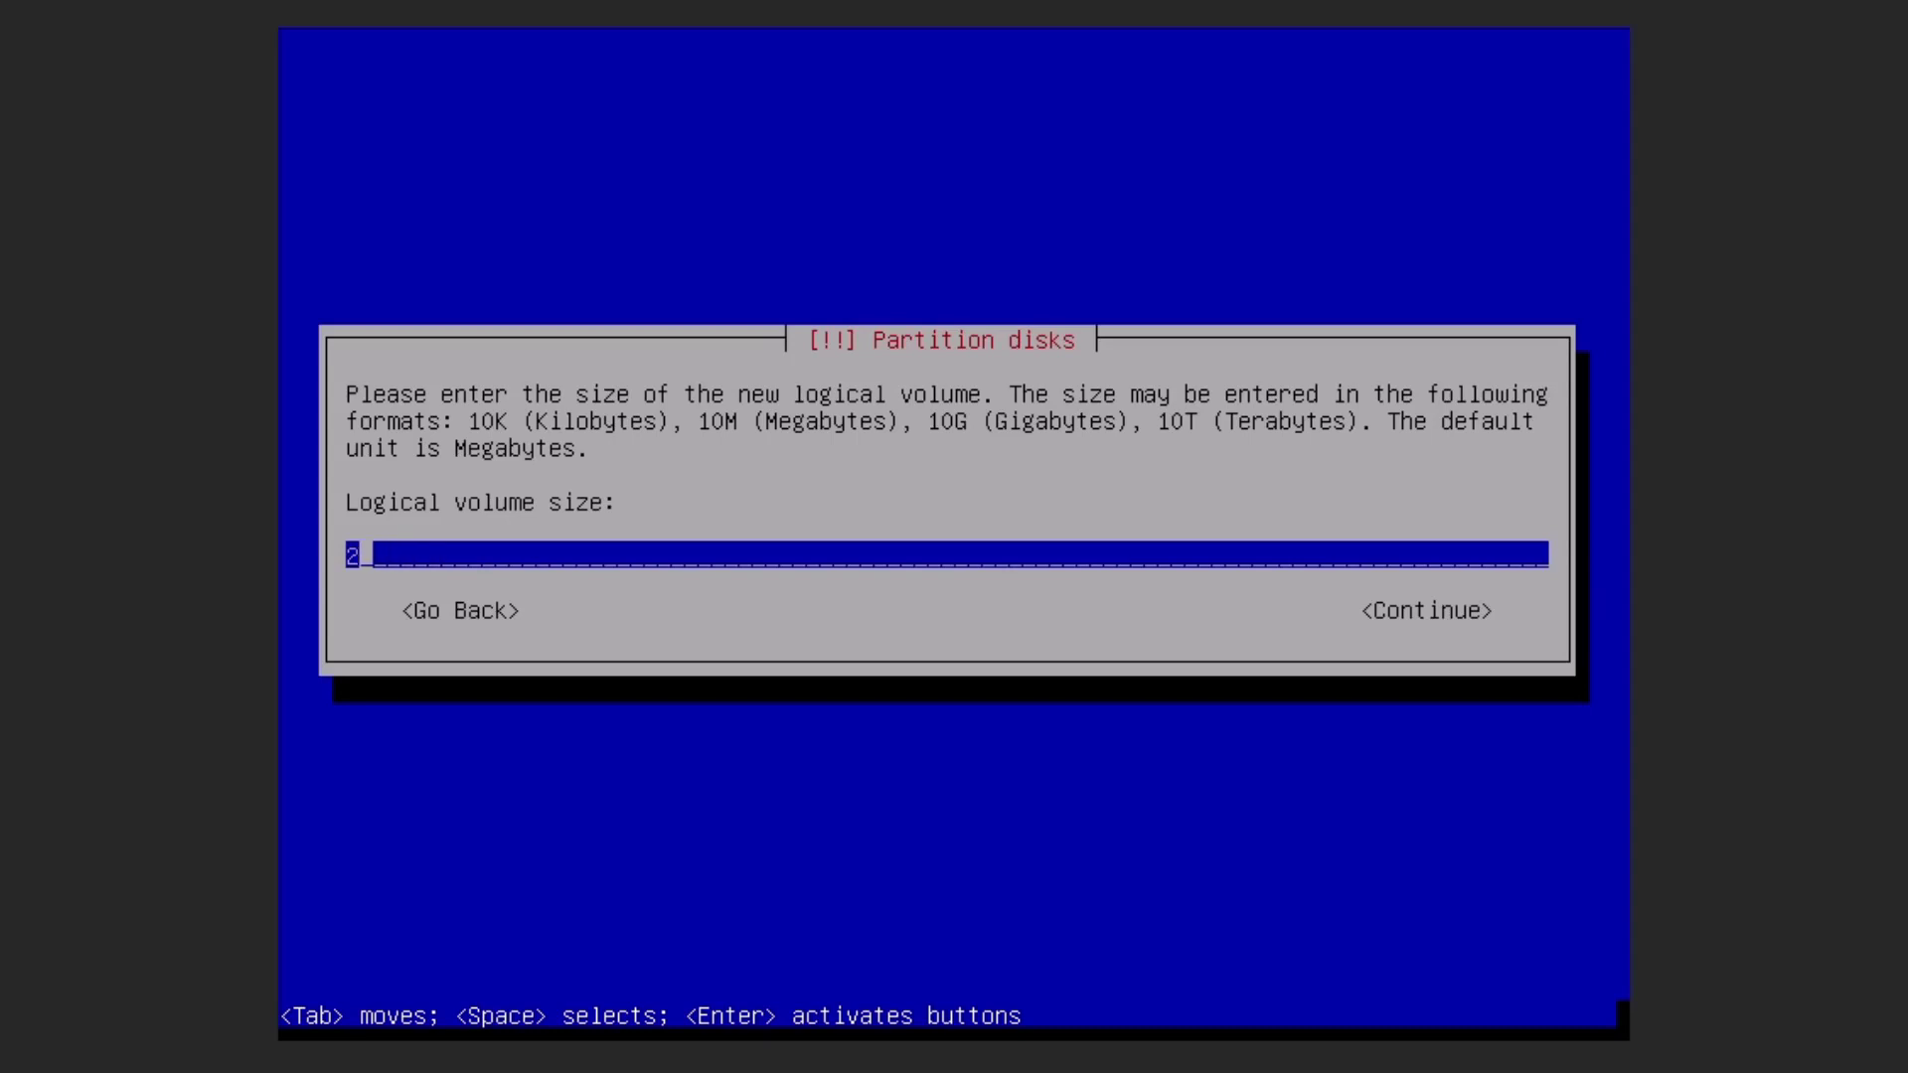
pyautogui.write('70 GB')
pyautogui.press('Return')
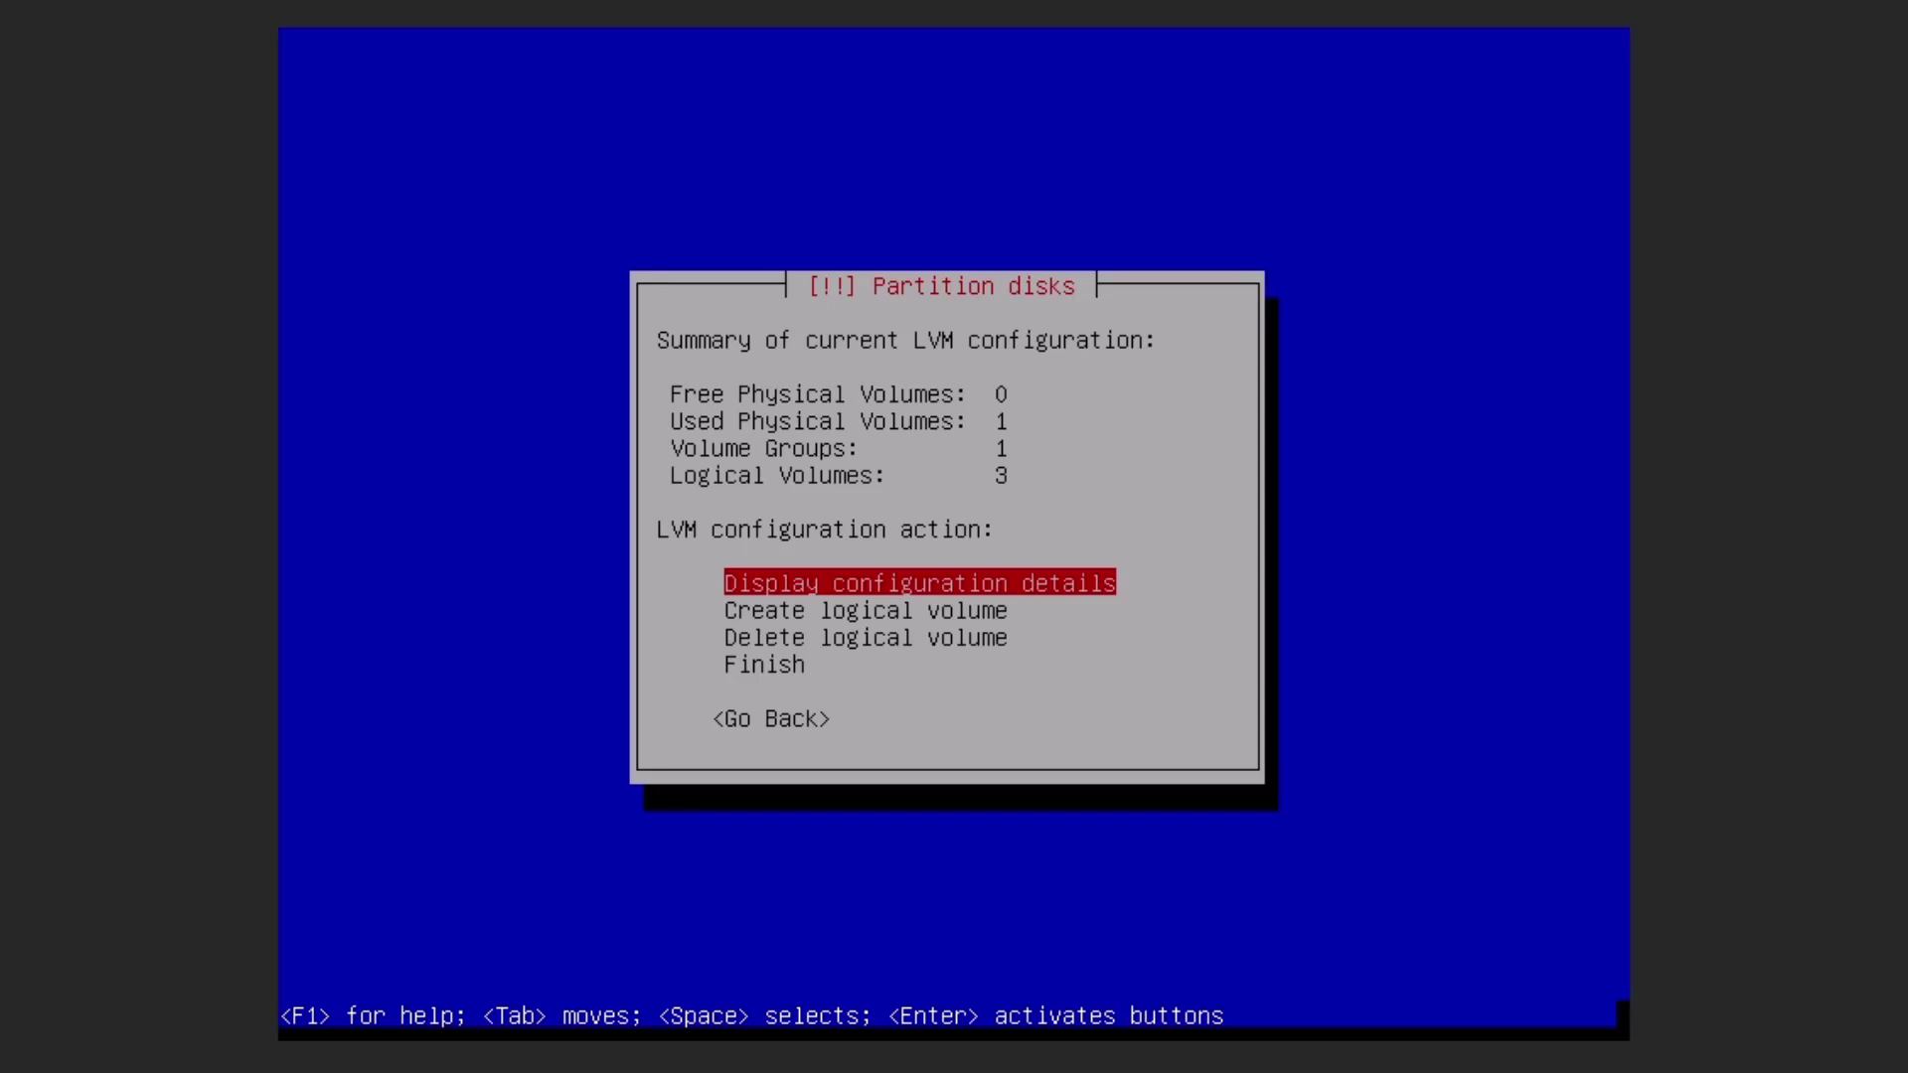
# Begin a new logical volume in the vg-debian volume group and name it lv-tmp.
pyautogui.press('Down')
pyautogui.press('Return')
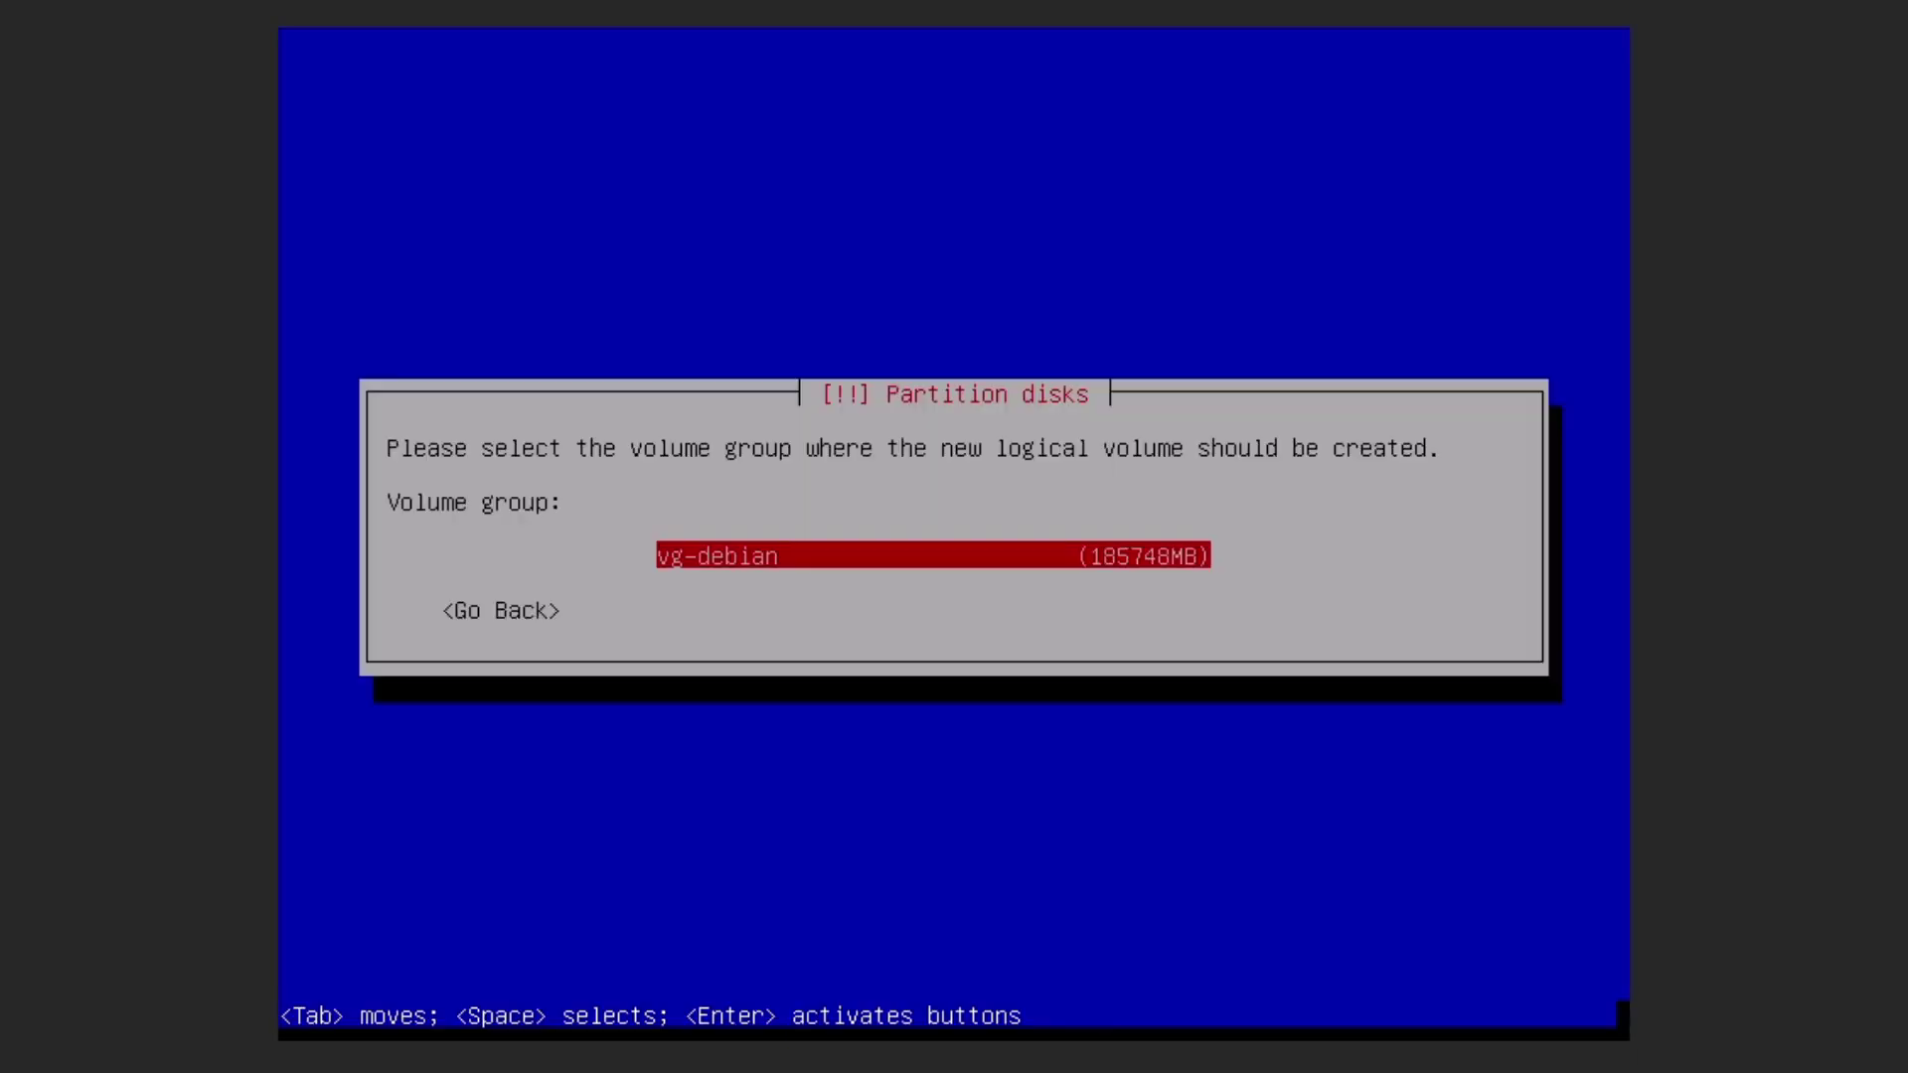
pyautogui.press('Return')
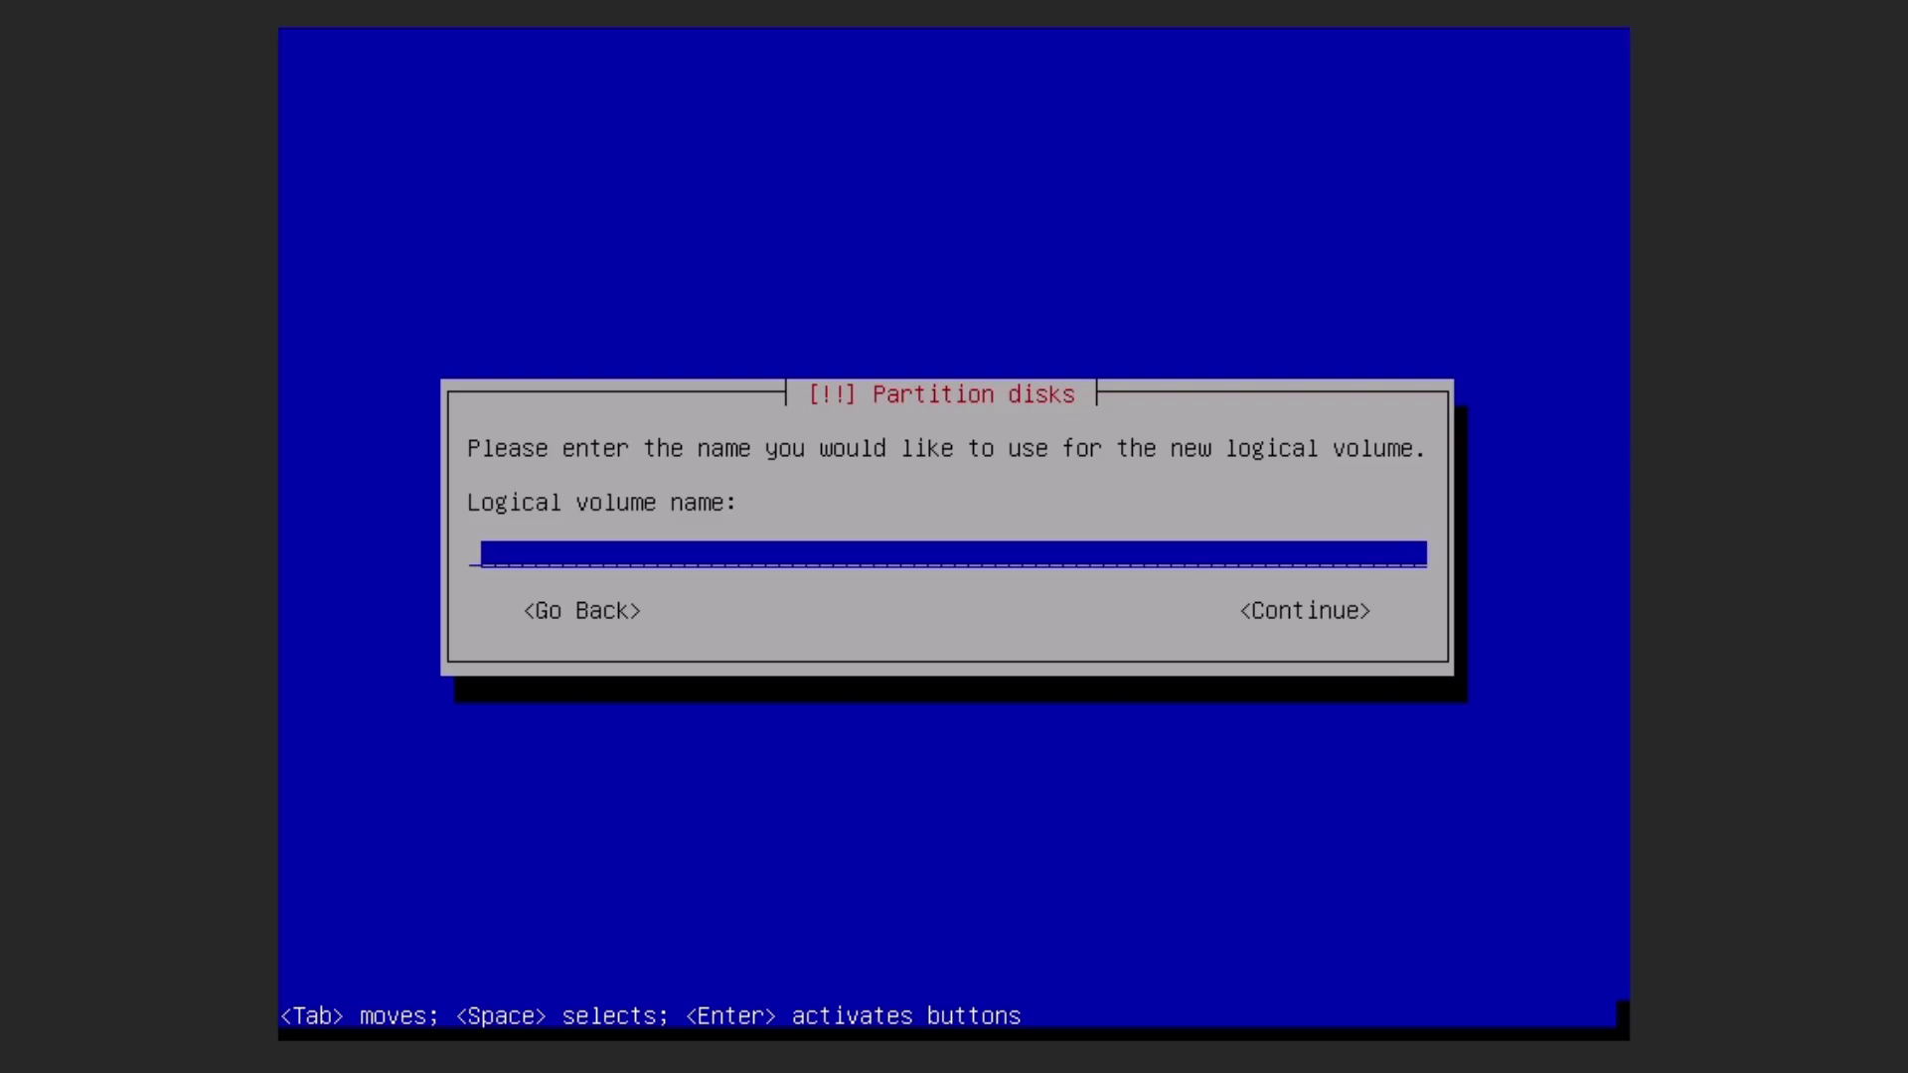
pyautogui.write('lv-tmp')
pyautogui.press('Tab')
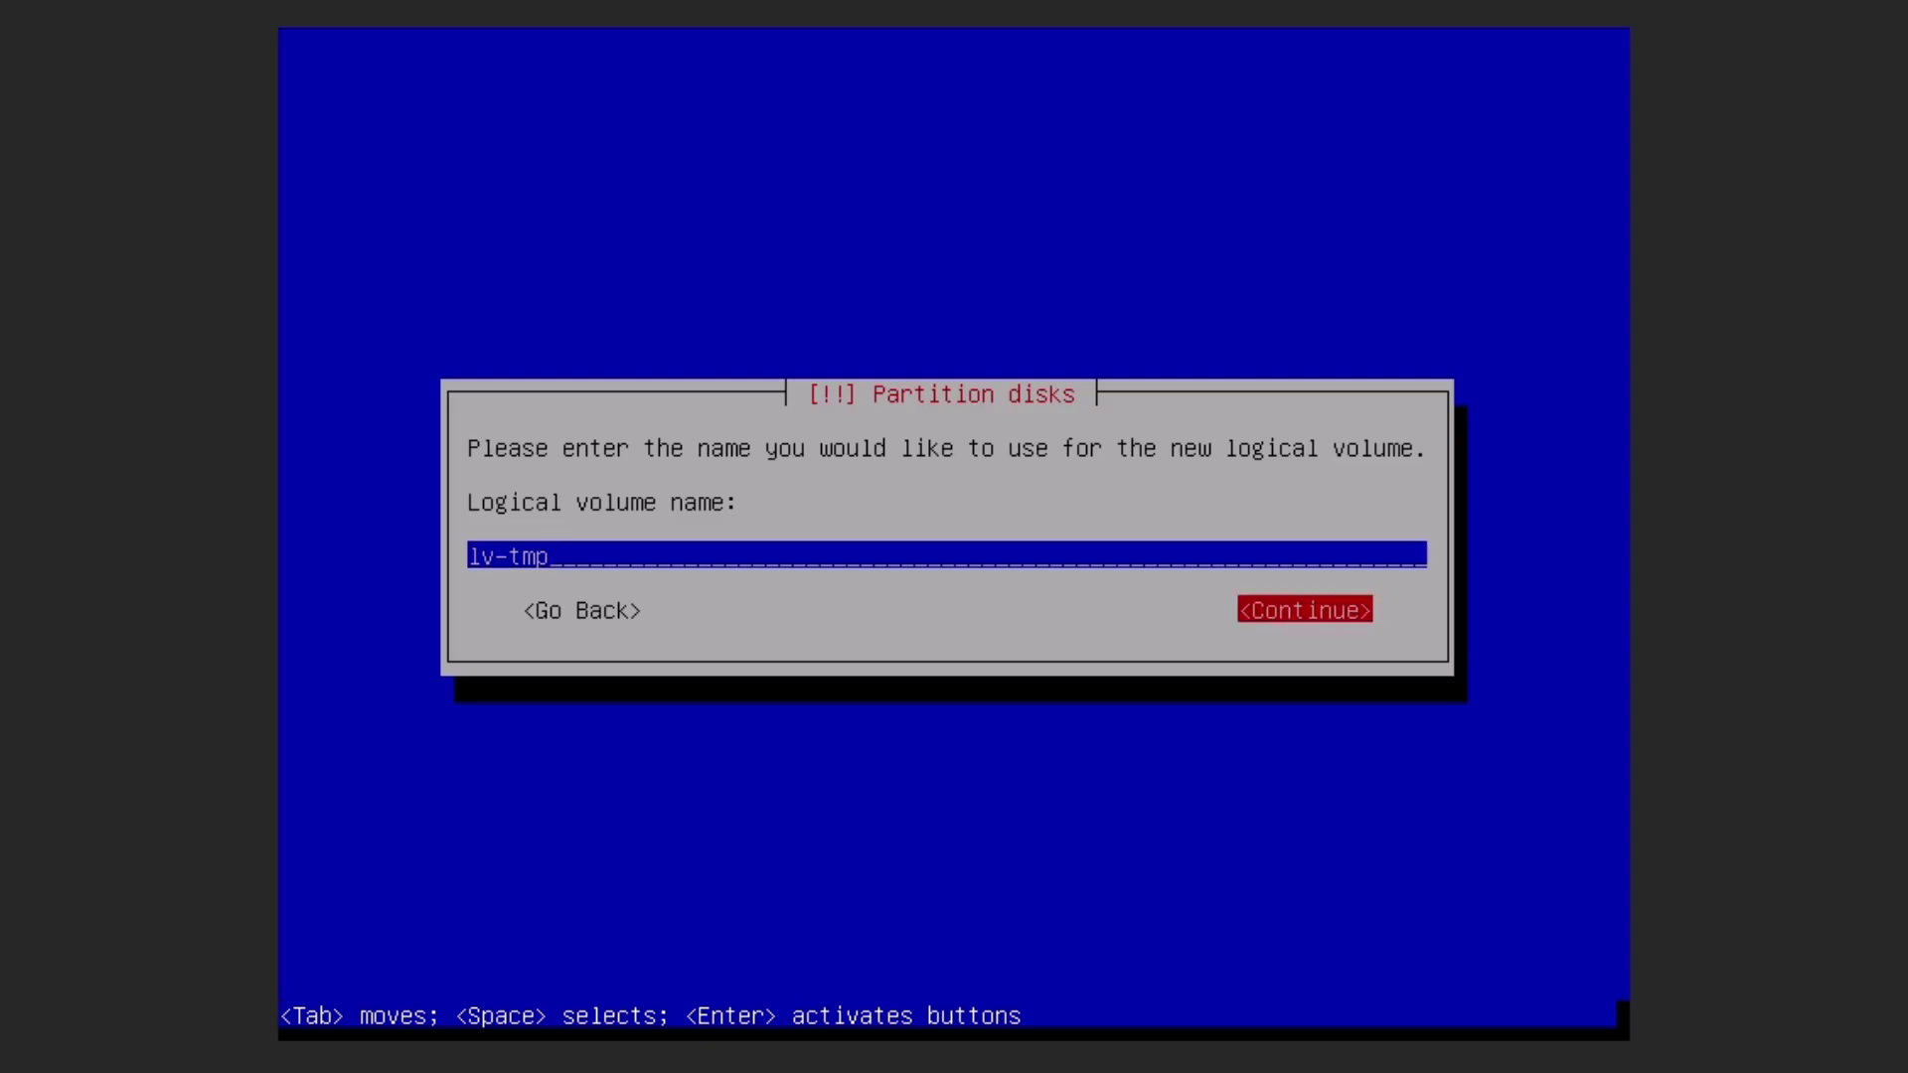
pyautogui.press('Return')
# Set the size of the lv-tmp logical volume to 20 GB and create it.
pyautogui.press('BackSpace')
pyautogui.press('BackSpace')
pyautogui.press('BackSpace')
pyautogui.press('BackSpace')
pyautogui.press('BackSpace')
pyautogui.press('BackSpace')
pyautogui.press('BackSpace')
pyautogui.press('BackSpace')
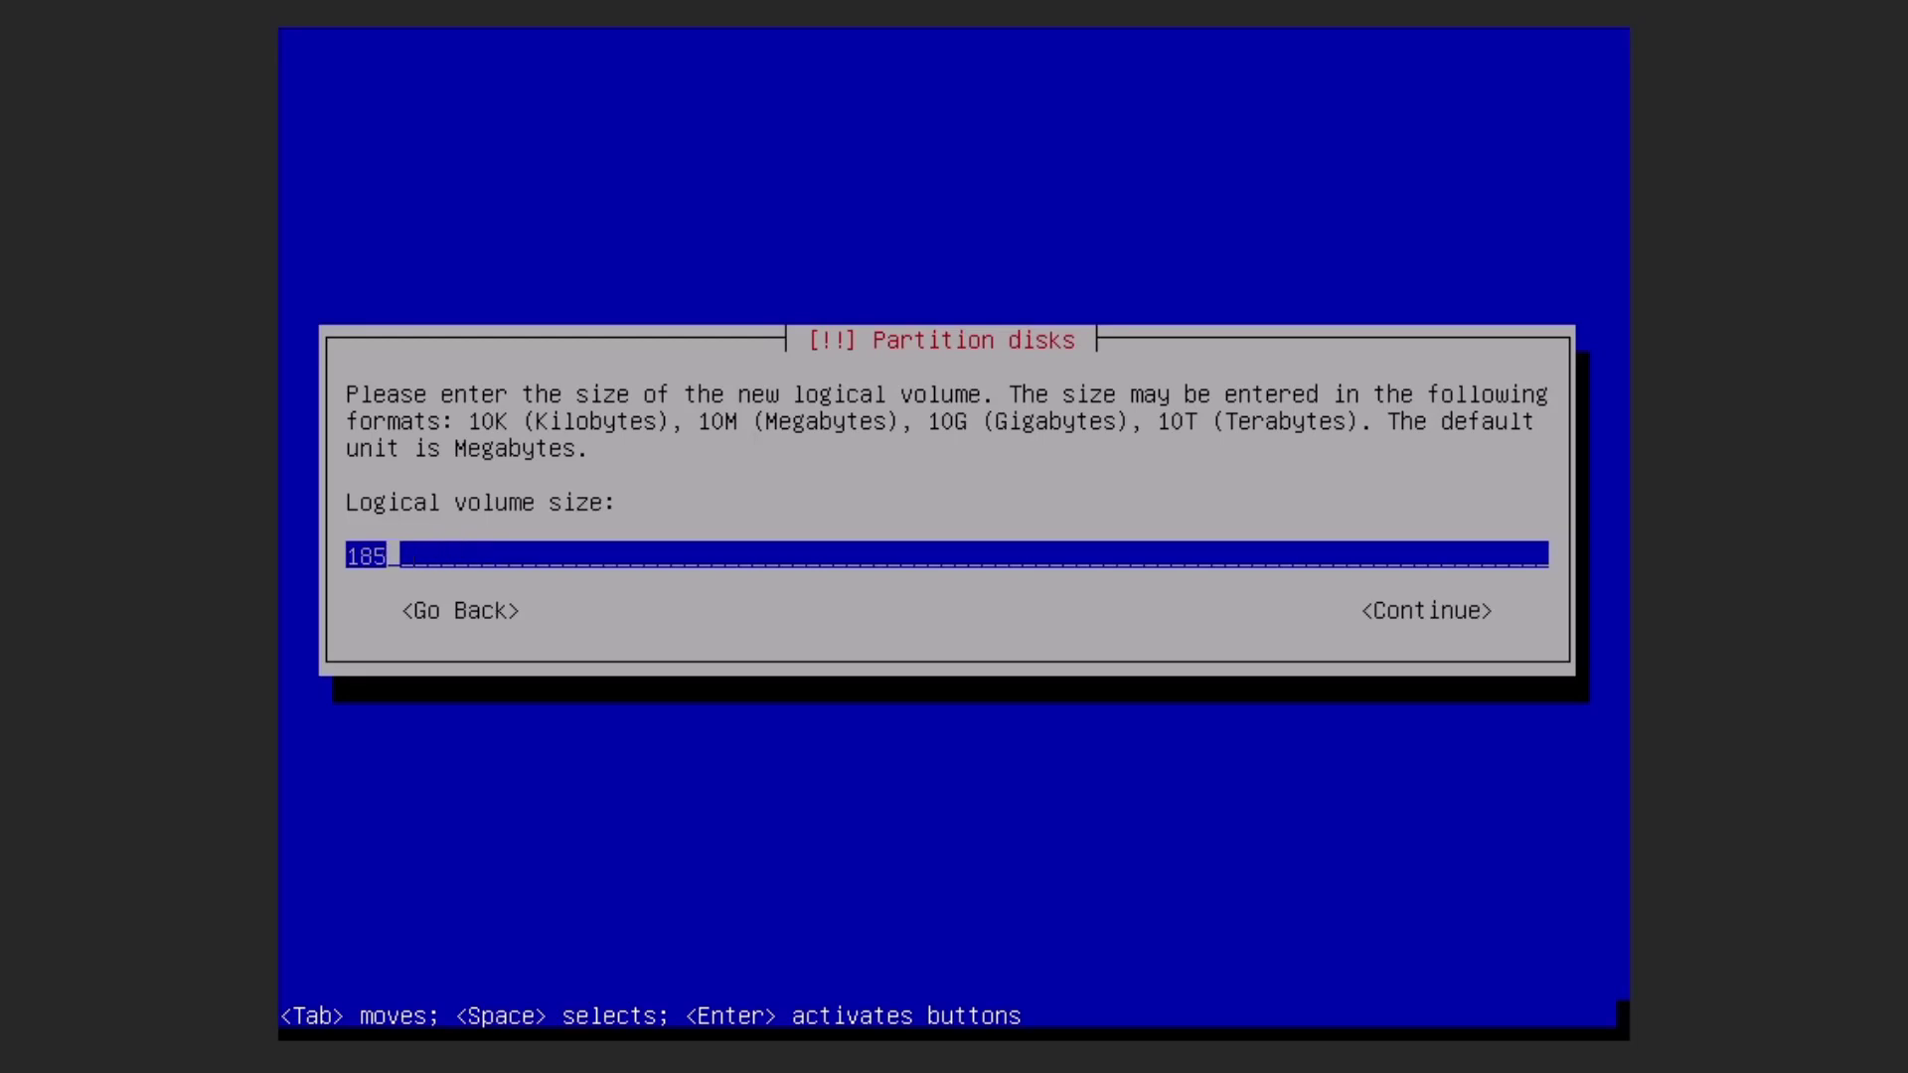
pyautogui.write('20 GB')
pyautogui.press('Return')
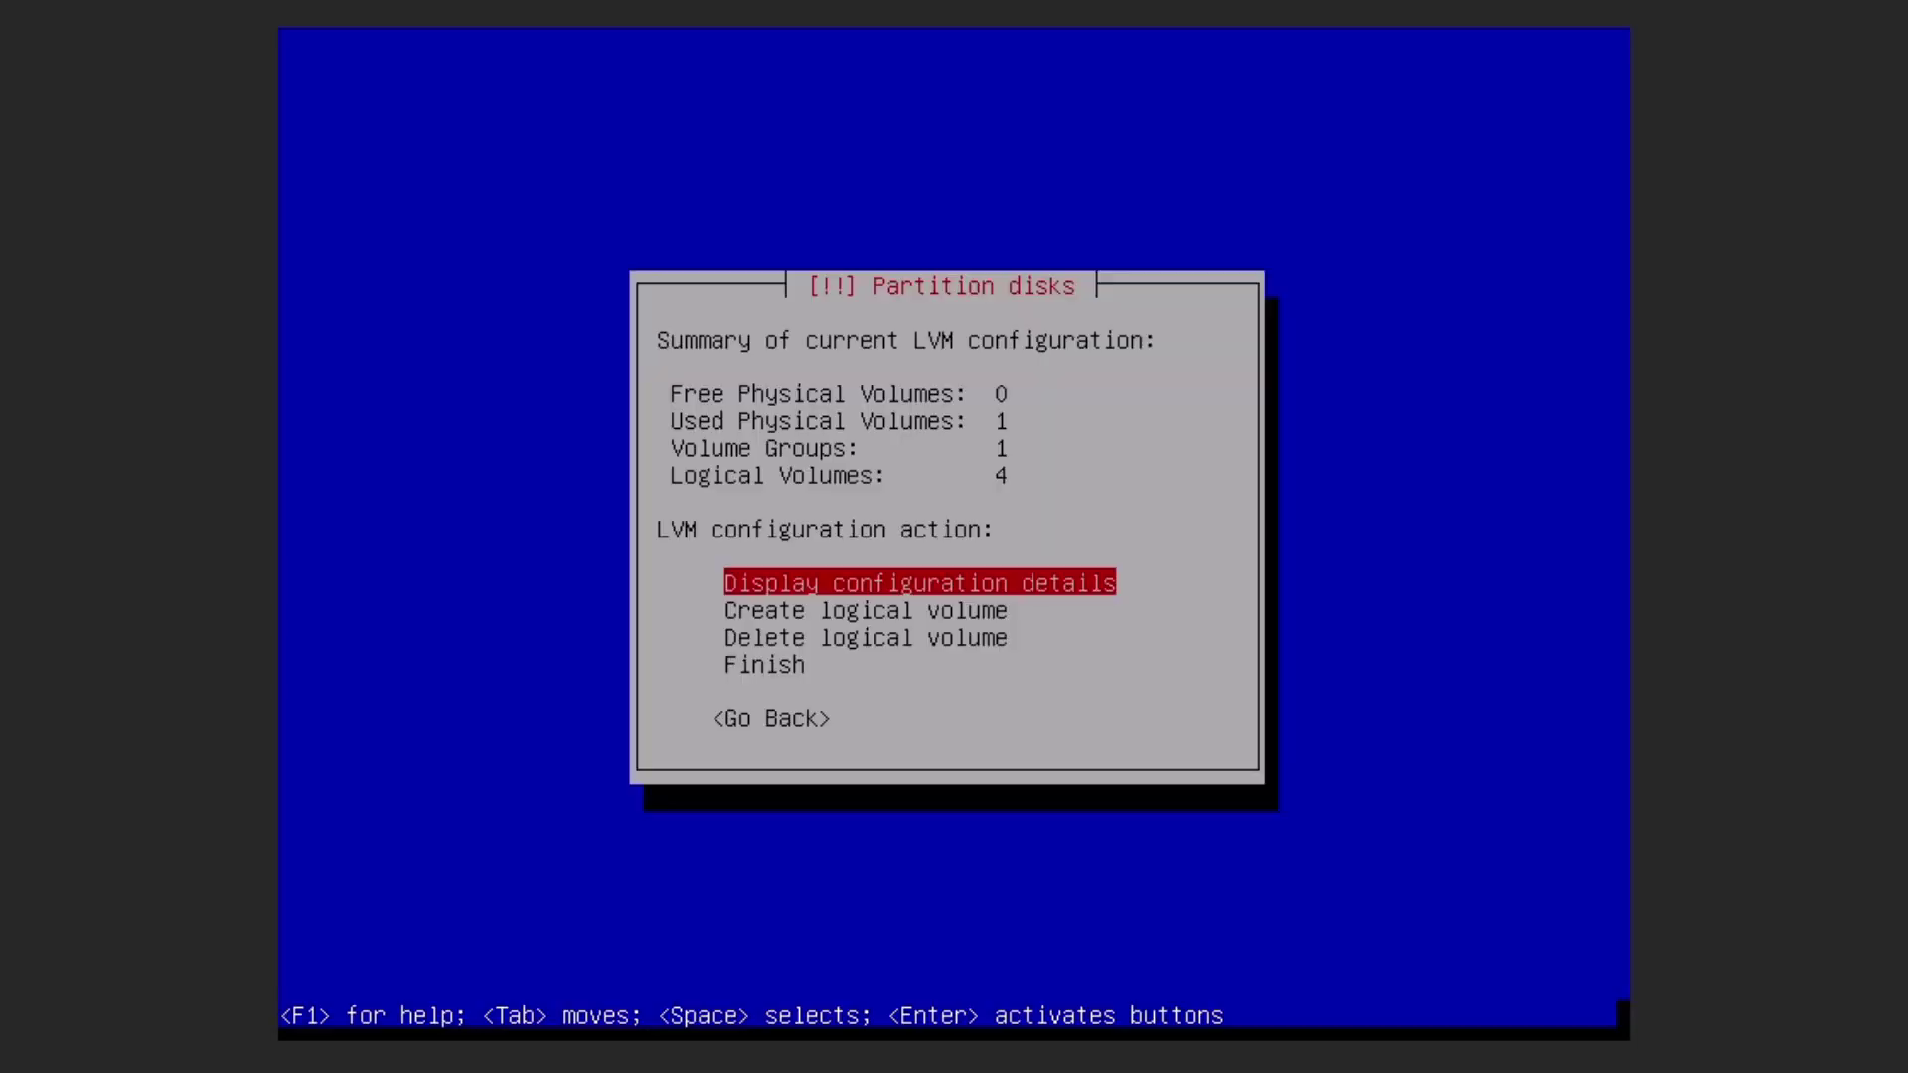
# Begin a new logical volume in the vg-debian volume group and name it lv-var.
pyautogui.press('Down')
pyautogui.press('Return')
pyautogui.press('Return')
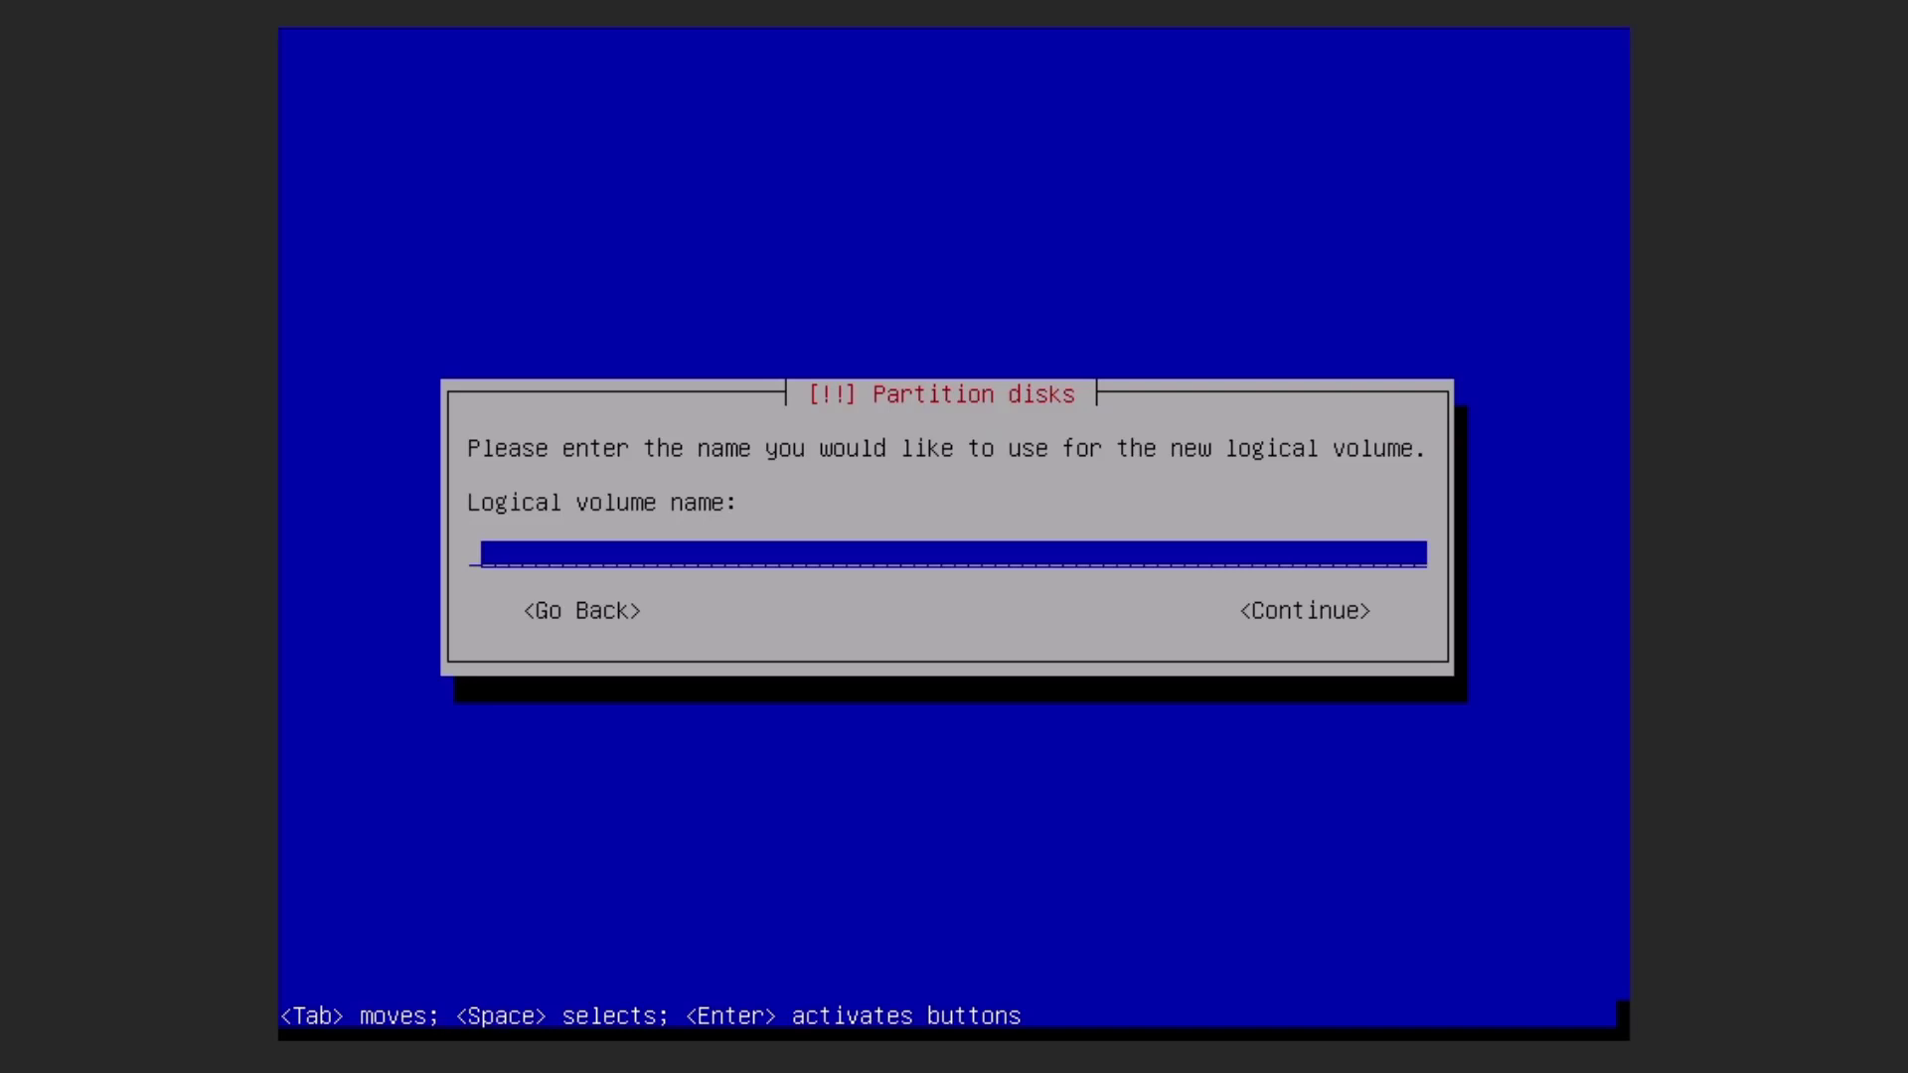
pyautogui.write('lv')
pyautogui.write('-var')
pyautogui.press('Return')
# Set the size of the lv-var logical volume to 20 GB and create it.
pyautogui.press('BackSpace')
pyautogui.press('BackSpace')
pyautogui.press('BackSpace')
pyautogui.press('BackSpace')
pyautogui.press('BackSpace')
pyautogui.press('BackSpace')
pyautogui.press('BackSpace')
pyautogui.press('BackSpace')
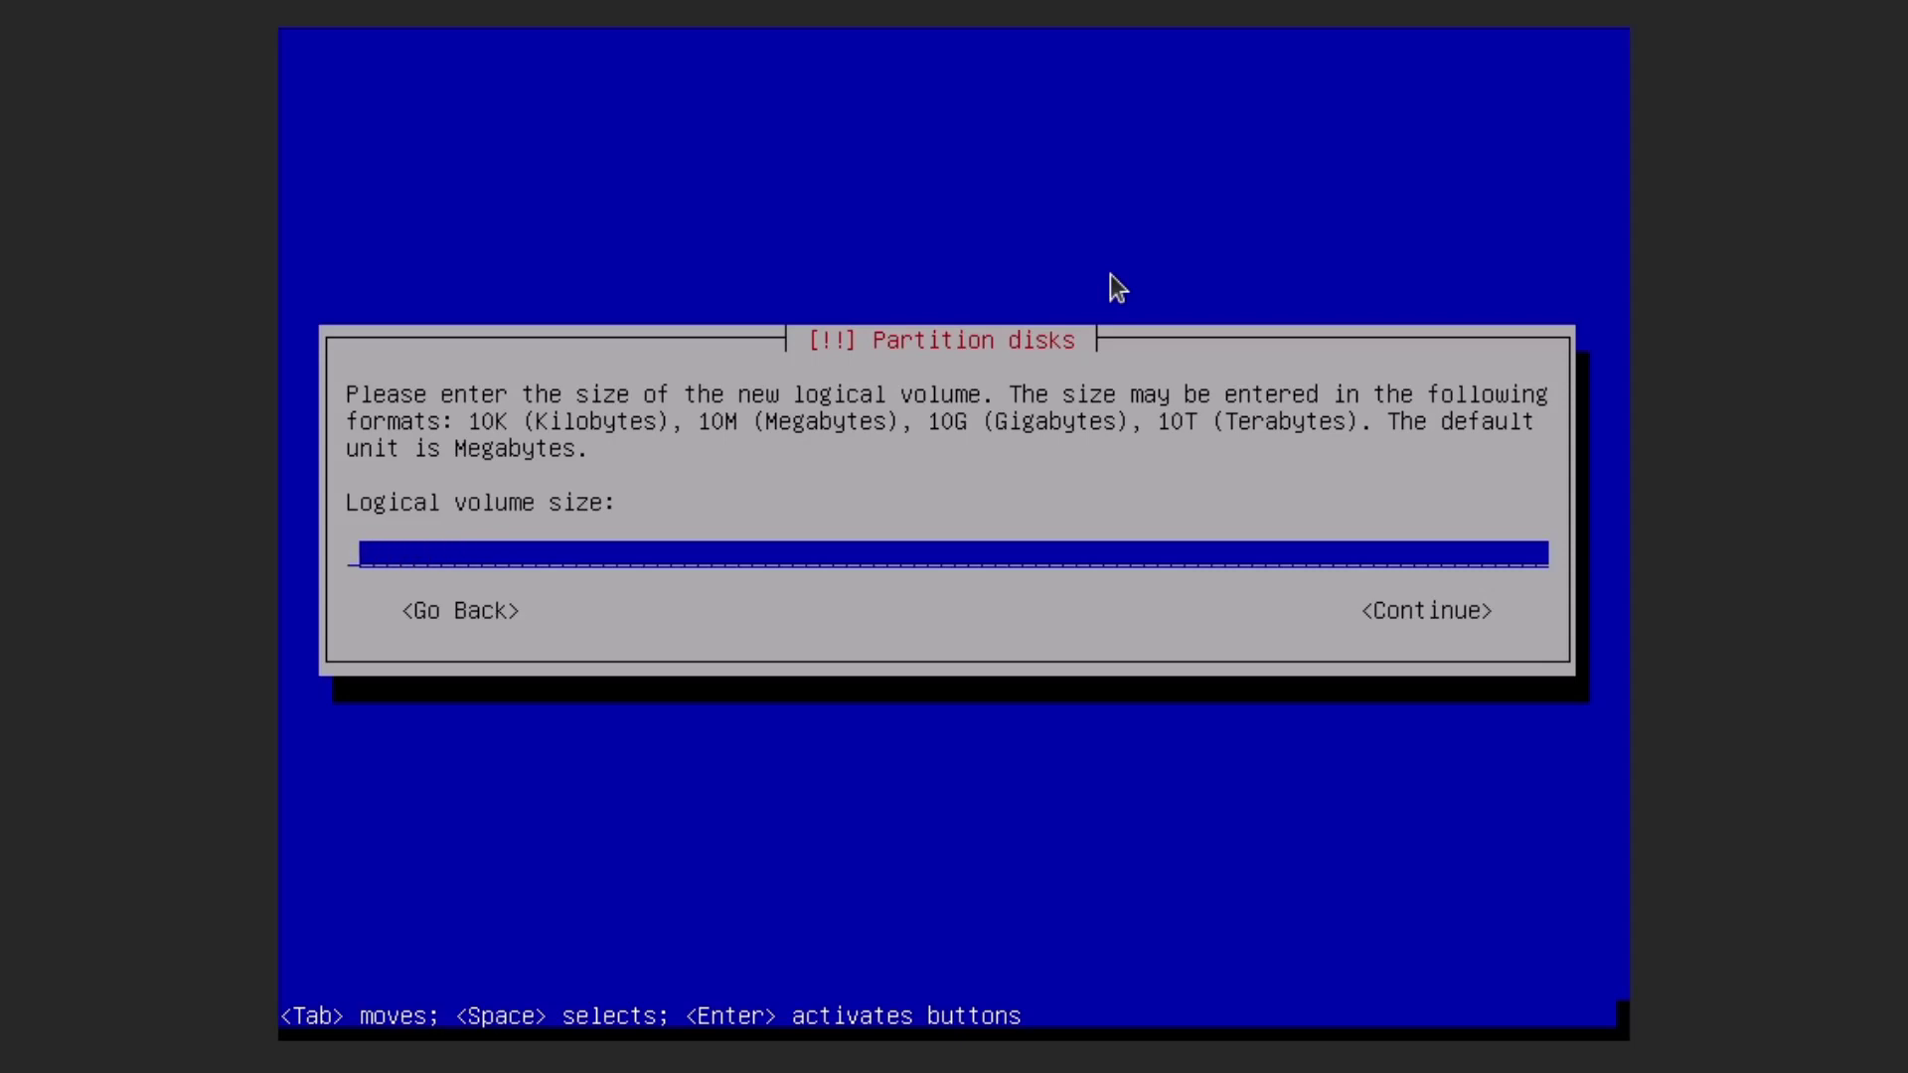
pyautogui.write('20')
pyautogui.press('BackSpace')
pyautogui.press('BackSpace')
pyautogui.write('20 GB')
pyautogui.press('Return')
# Begin a new logical volume in the vg-debian volume group and name it lv-root.
pyautogui.press('Down')
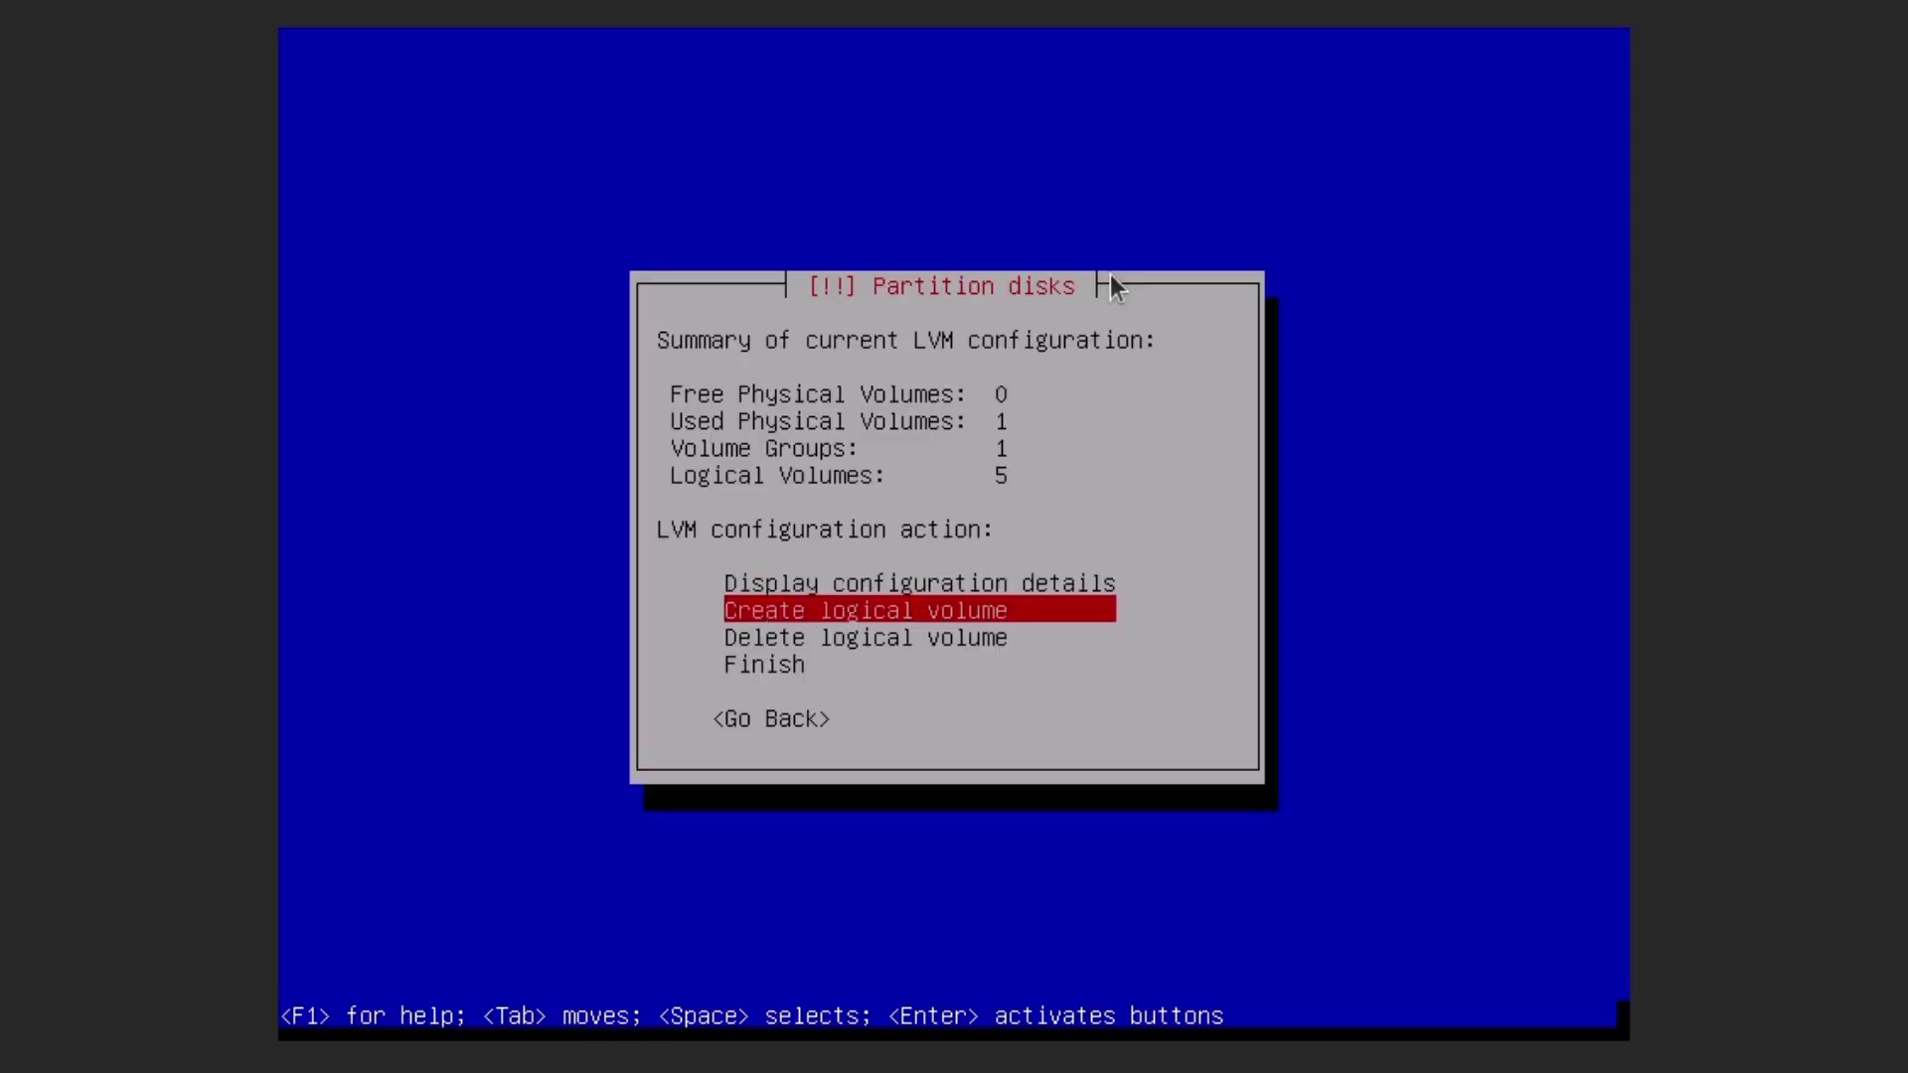
pyautogui.press('Return')
pyautogui.press('Return')
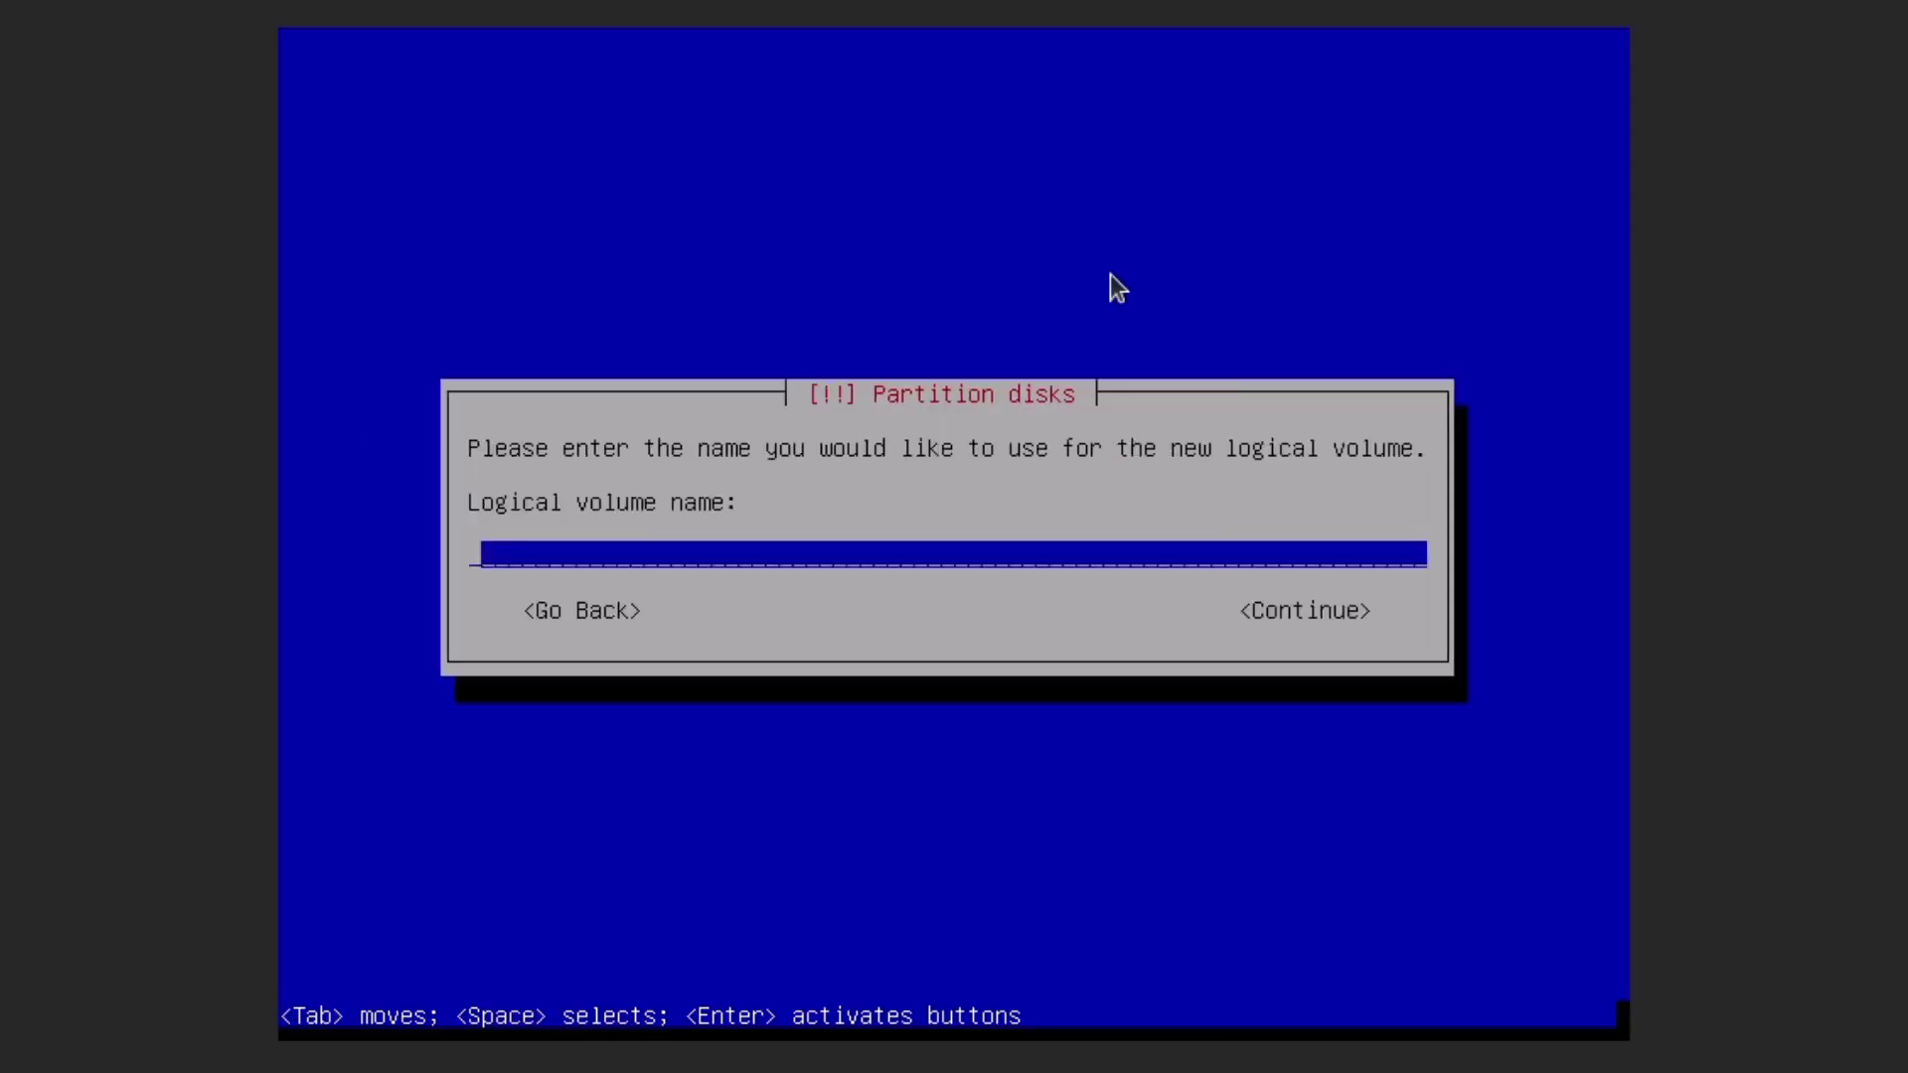
pyautogui.write('lv-root')
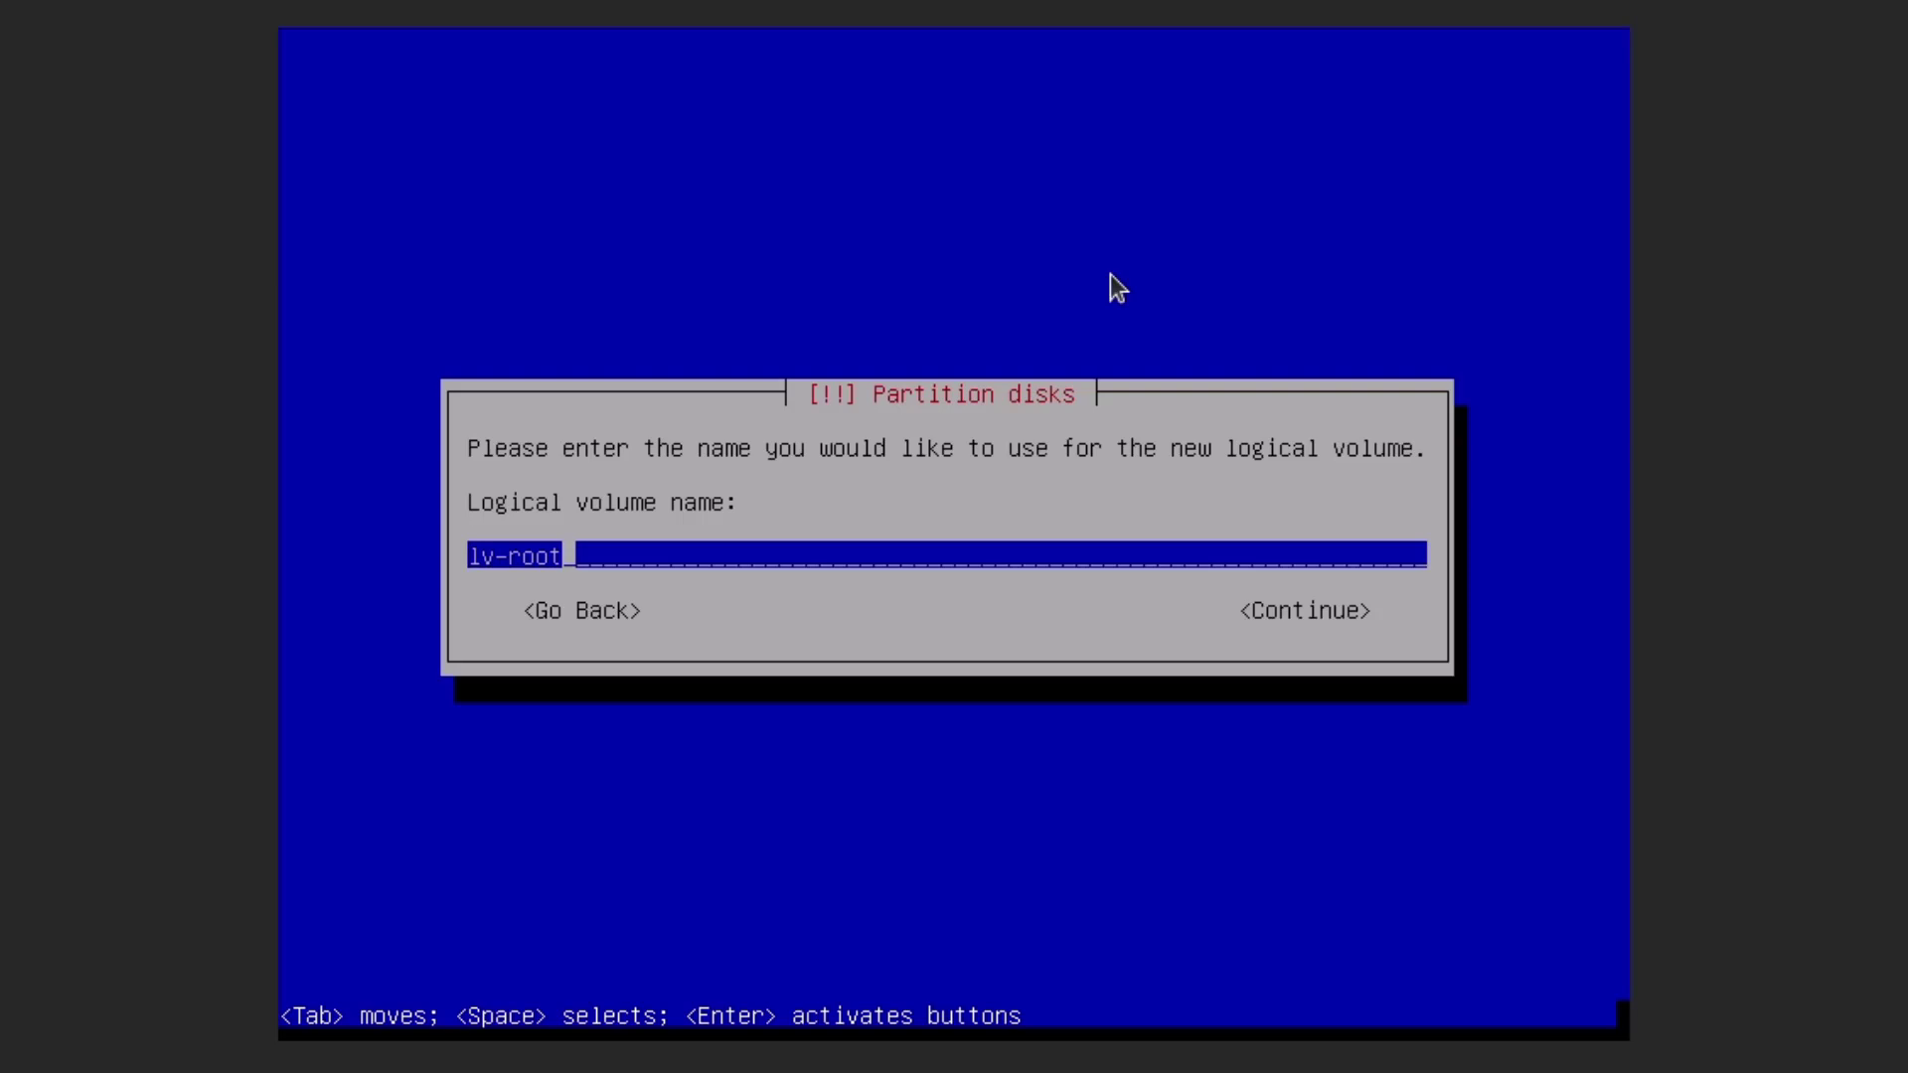
pyautogui.press('Tab')
pyautogui.press('Return')
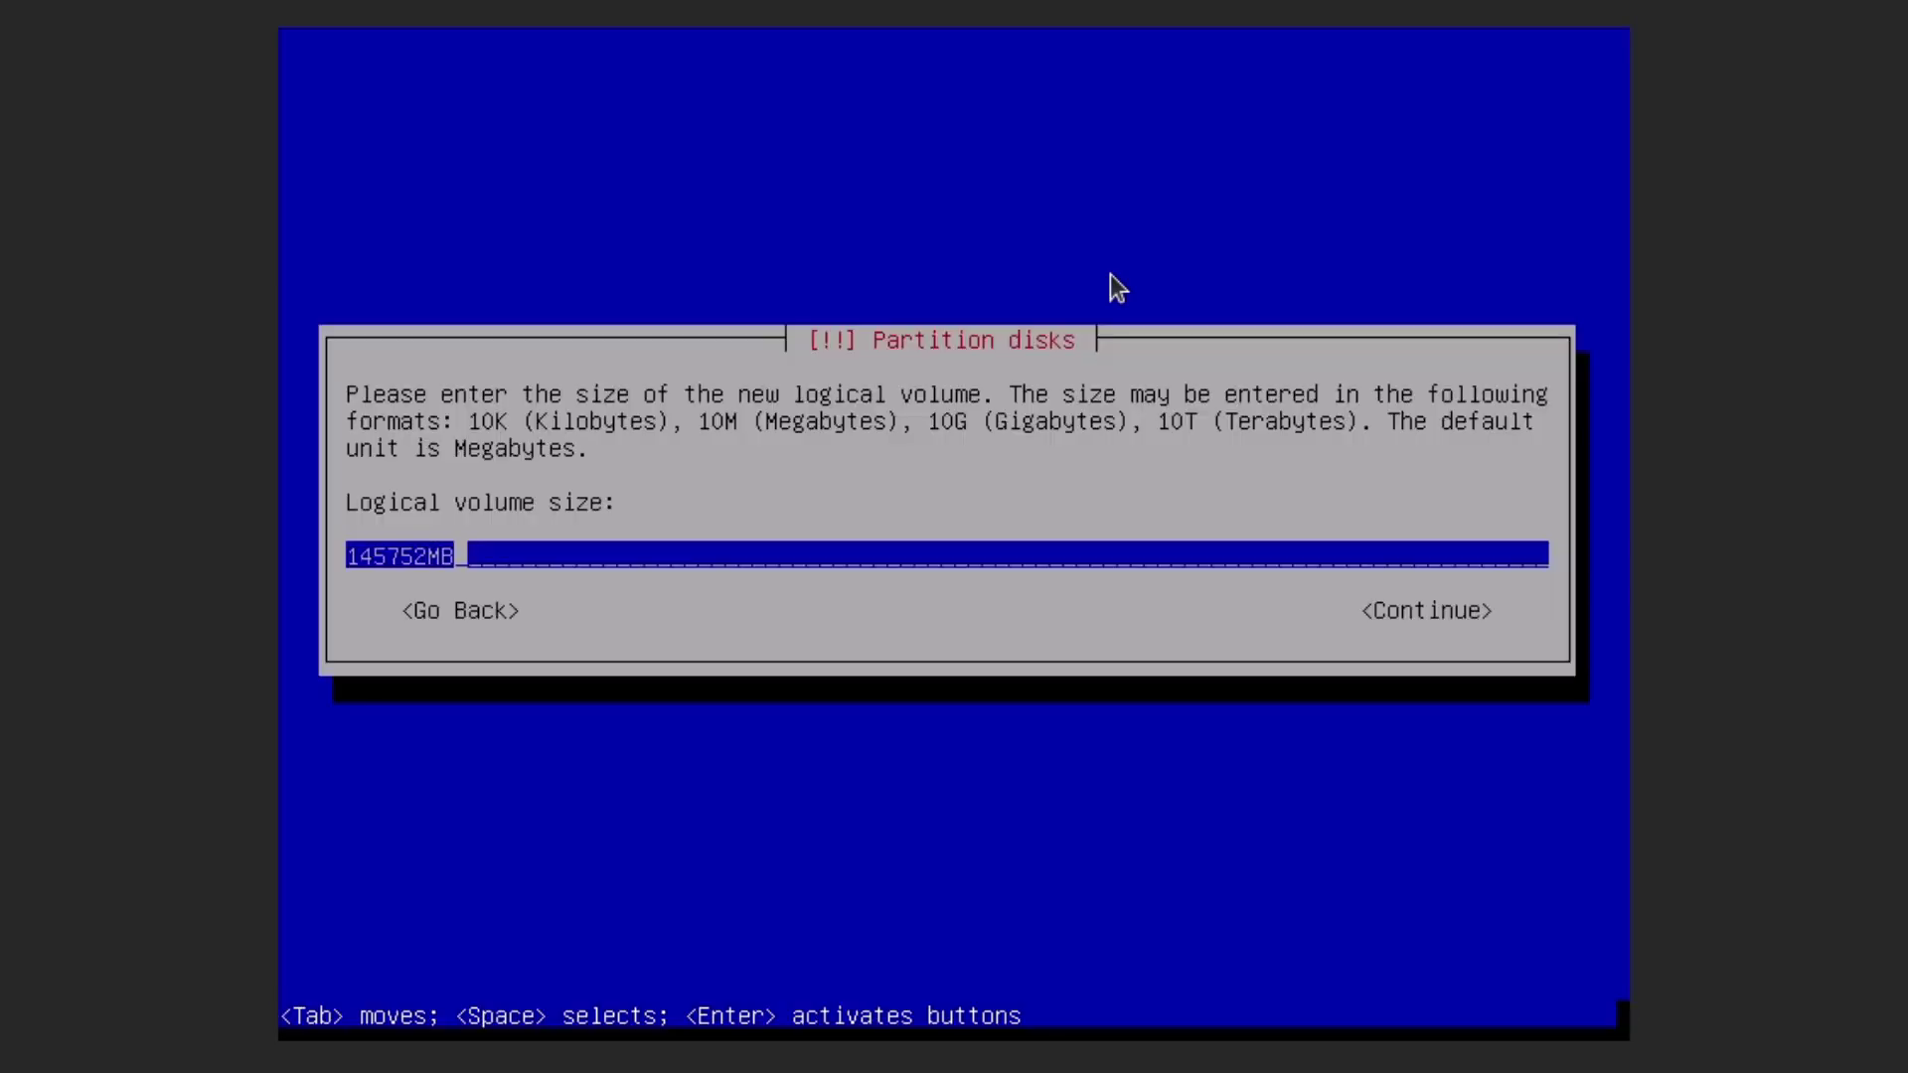
# Set the size of the lv-root logical volume to 20 GB and create it.
pyautogui.press('BackSpace')
pyautogui.press('BackSpace')
pyautogui.press('BackSpace')
pyautogui.press('BackSpace')
pyautogui.press('BackSpace')
pyautogui.press('BackSpace')
pyautogui.press('BackSpace')
pyautogui.press('BackSpace')
pyautogui.write('20 ')
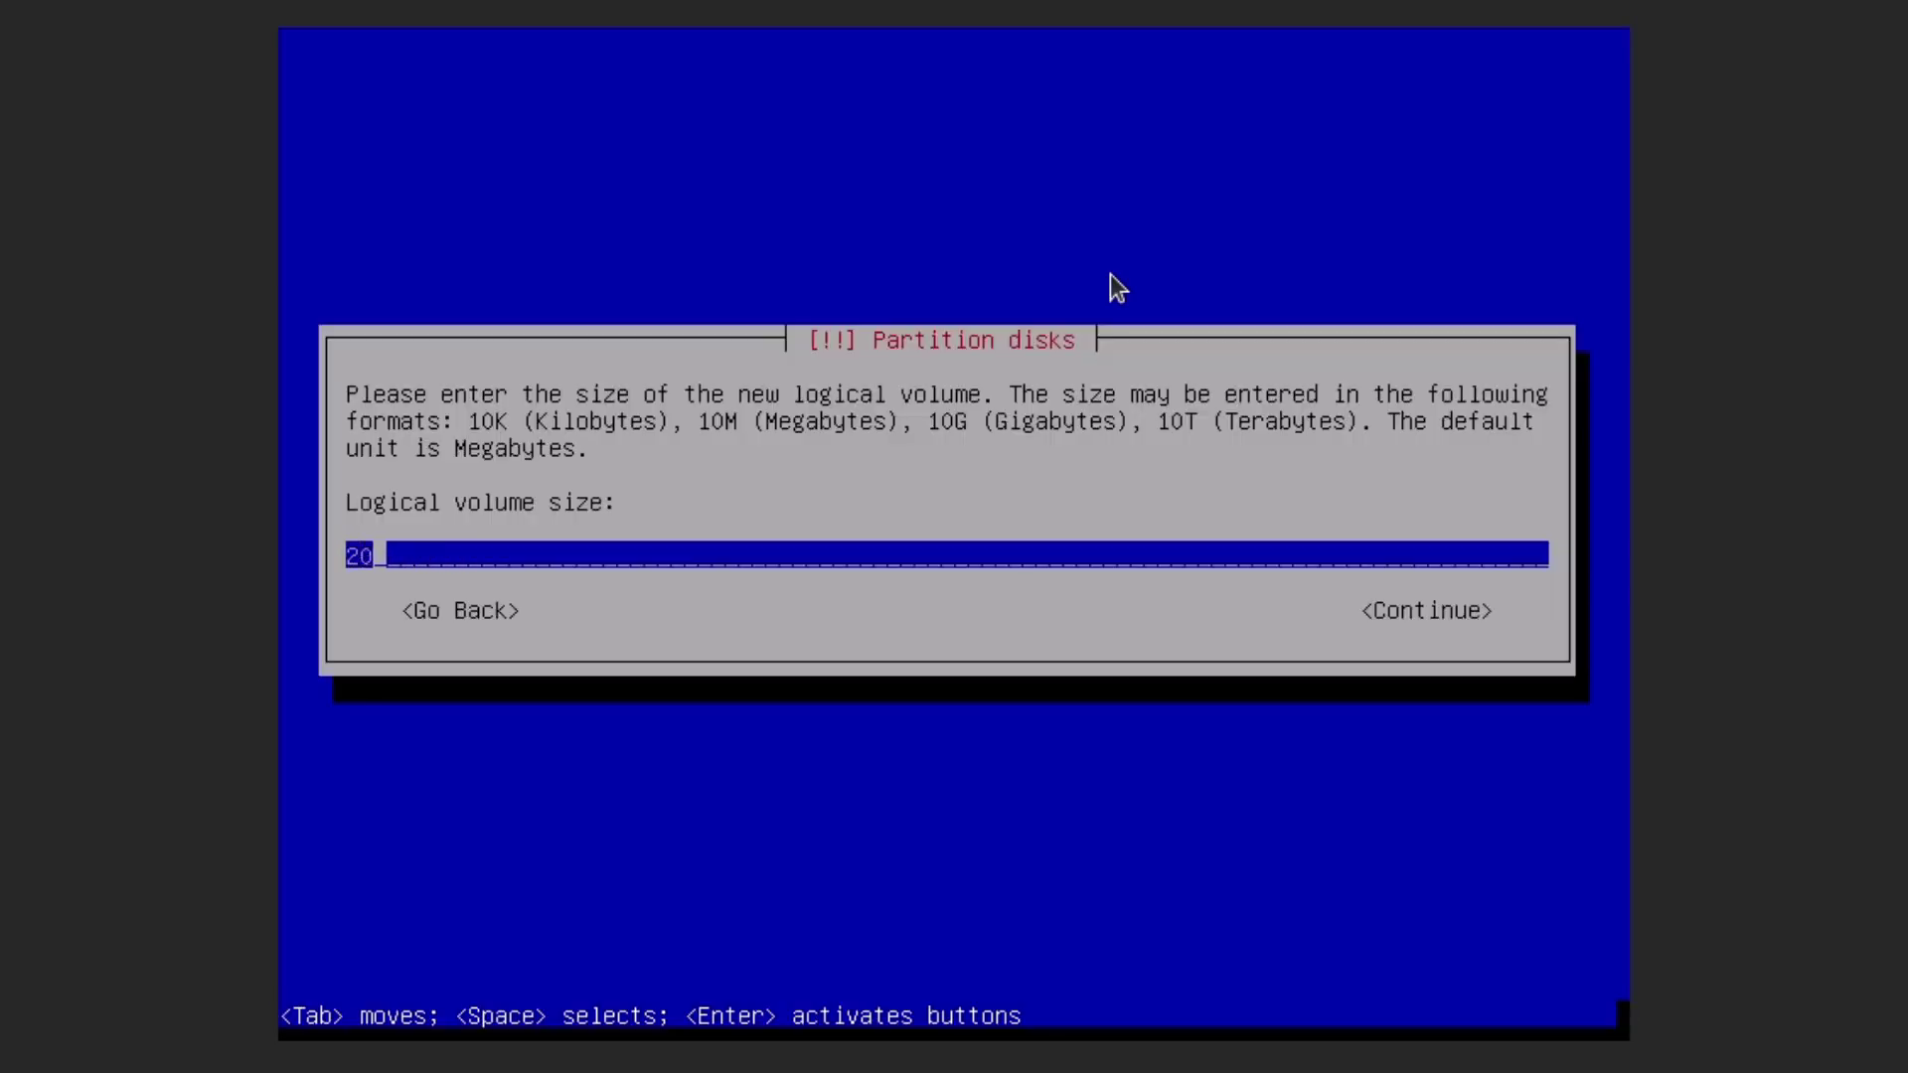
pyautogui.write('GB')
pyautogui.press('Return')
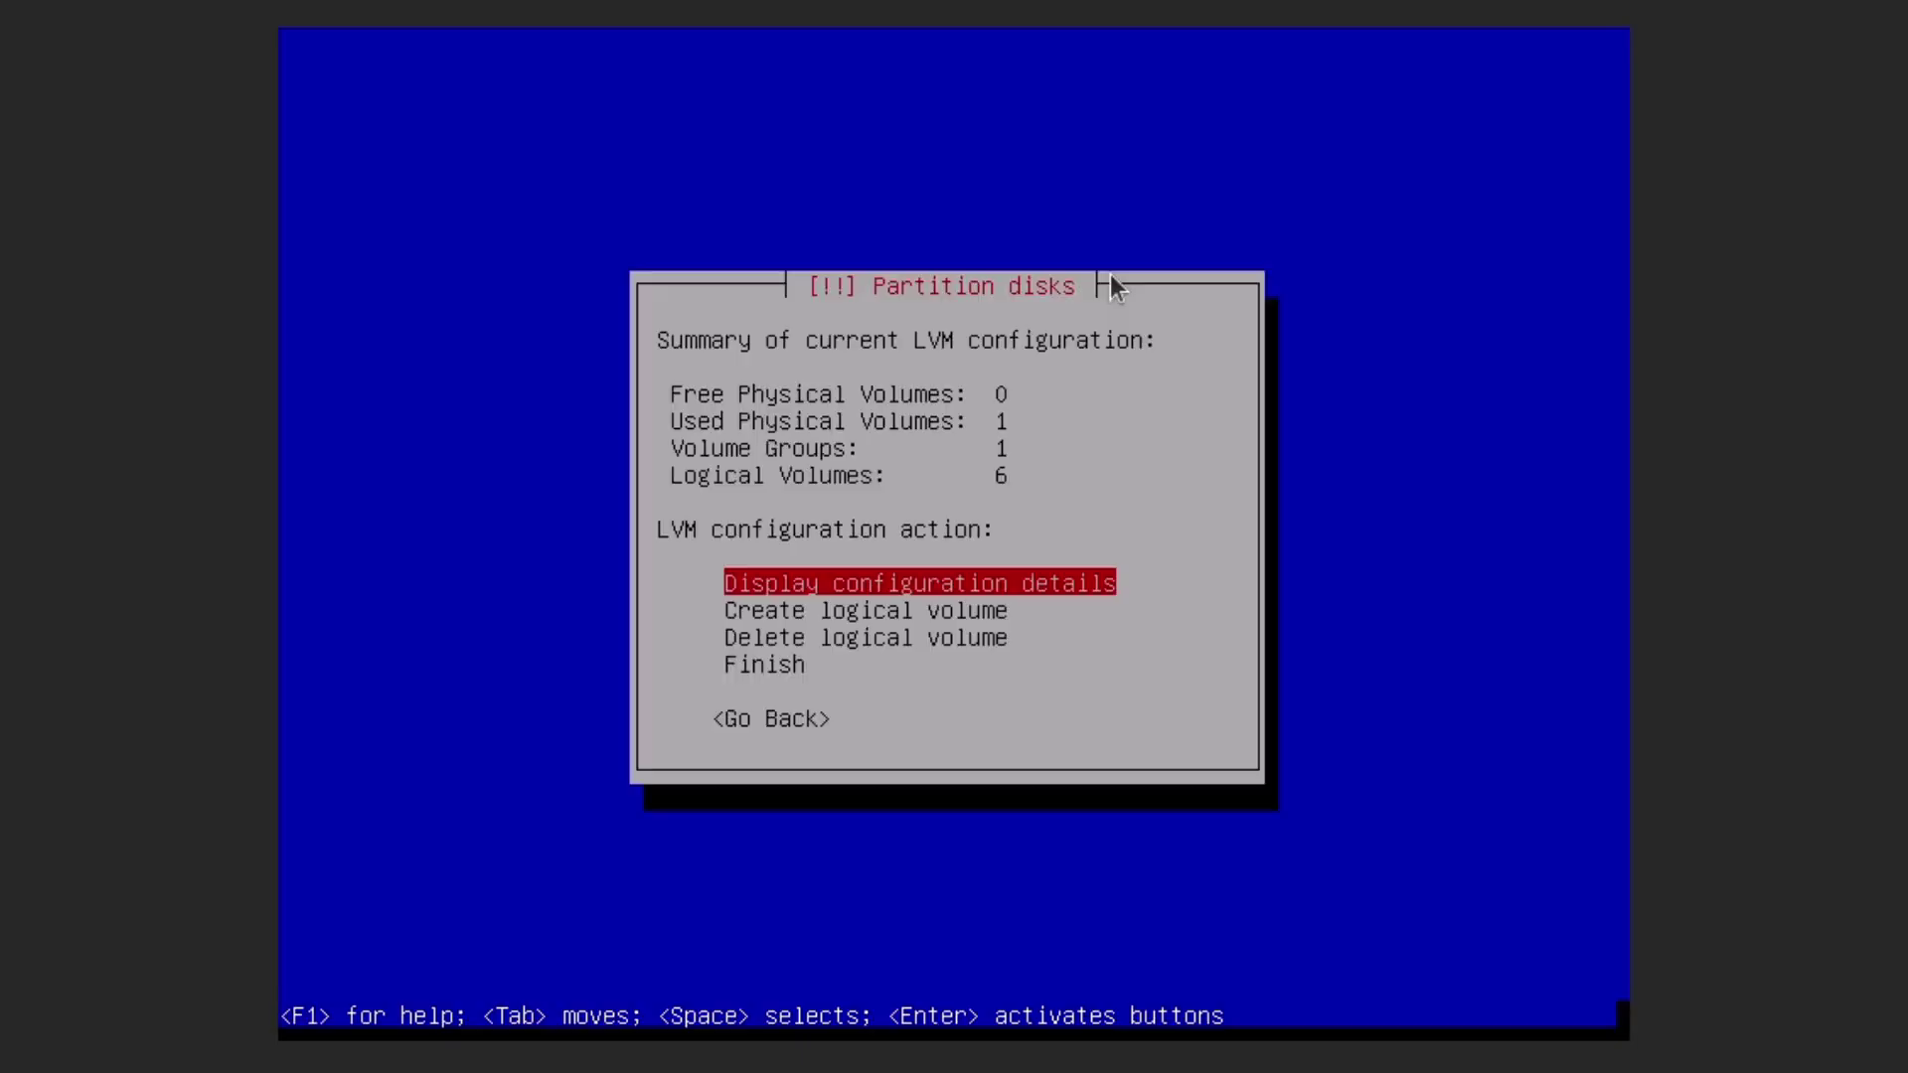
# Create a logical volume named lv-srv in vg-debian, using all the remaining space offered (125753MB).
pyautogui.press('Down')
pyautogui.press('Return')
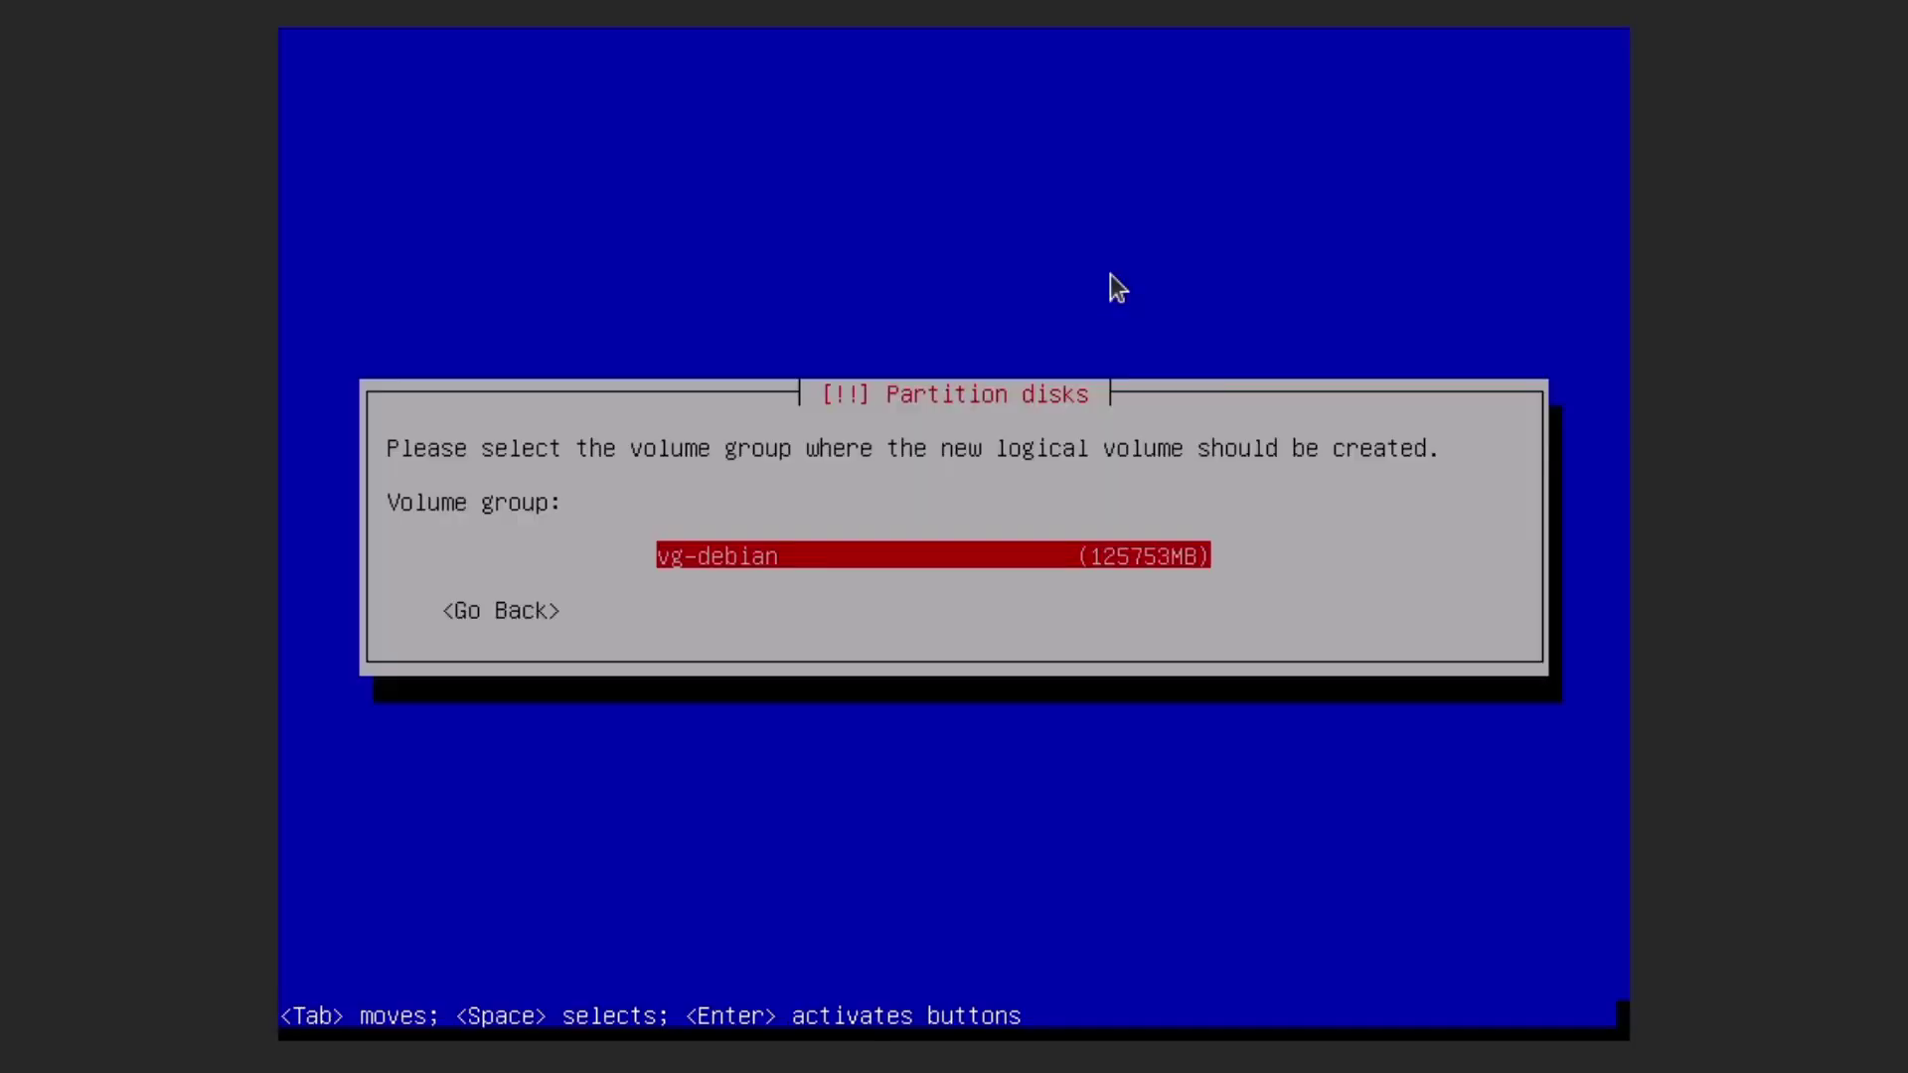
pyautogui.press('Return')
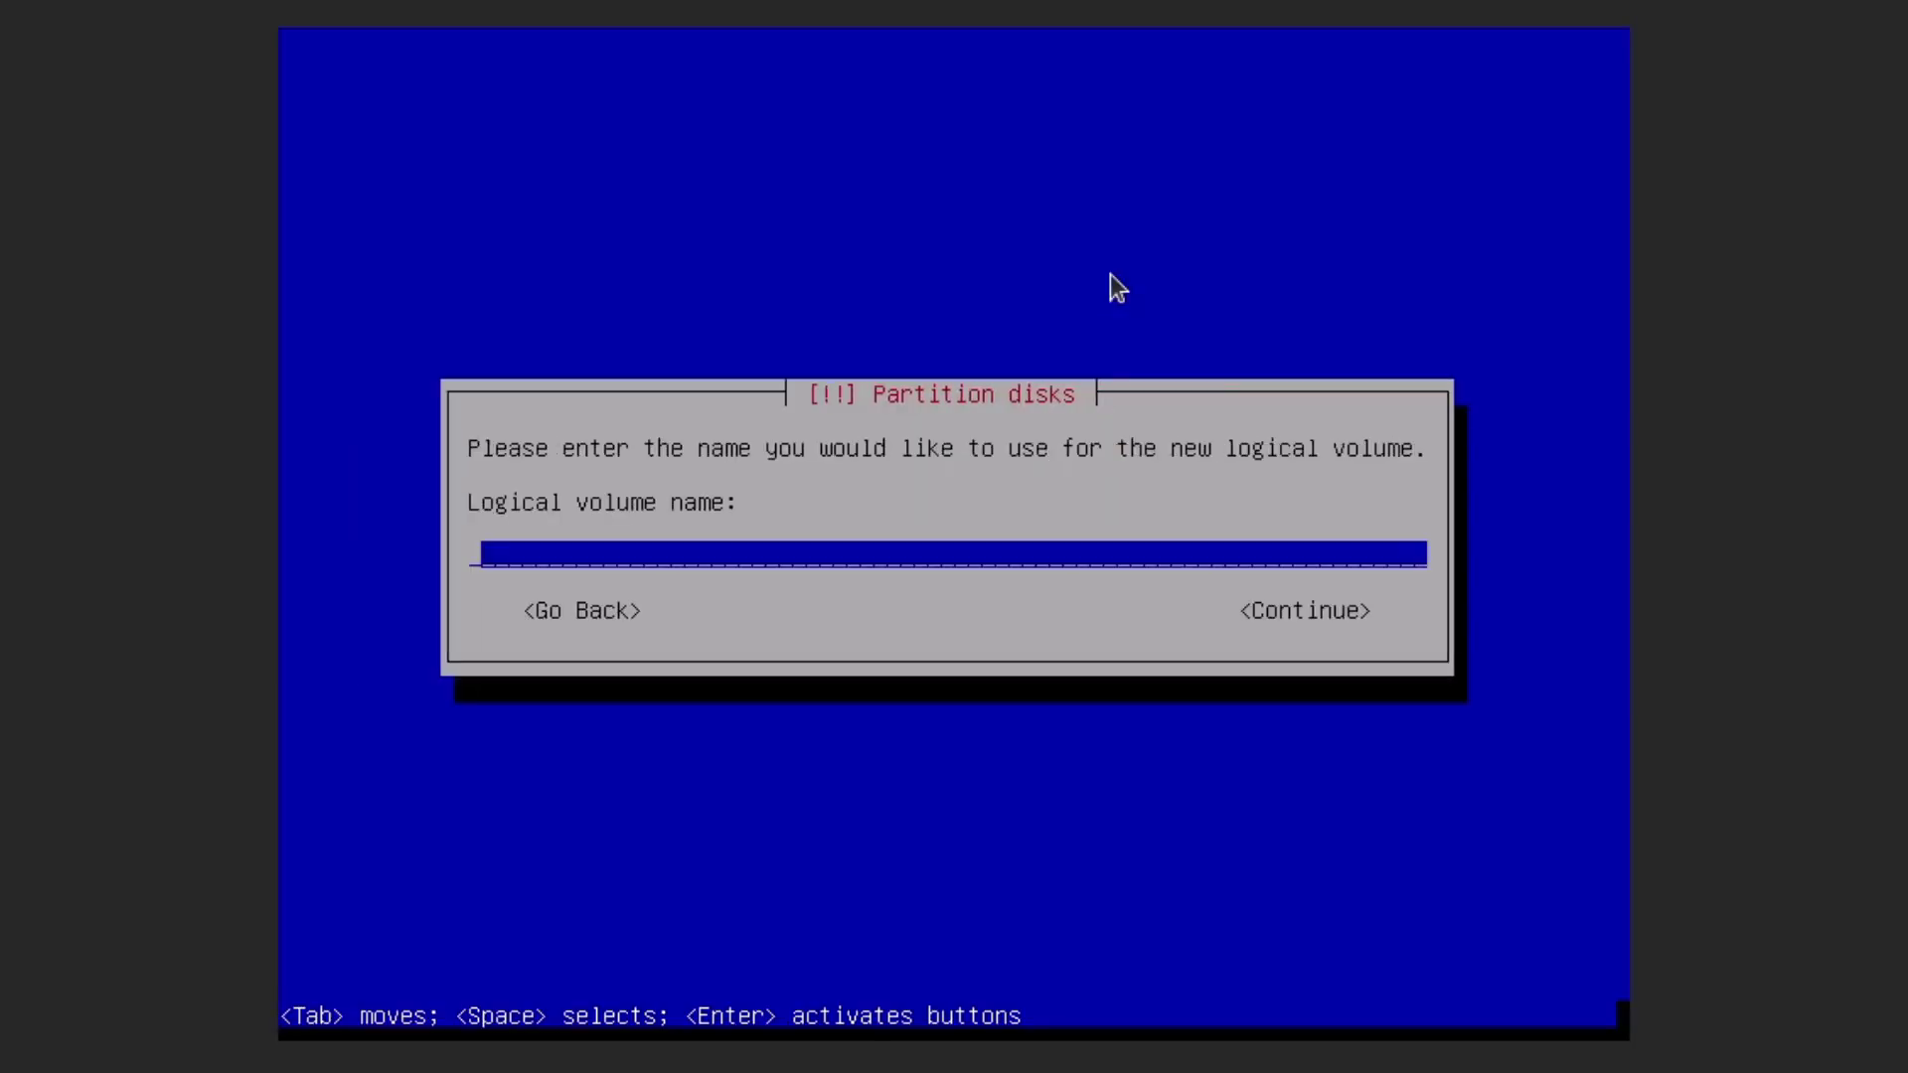
pyautogui.write('lv-srv')
pyautogui.press('Return')
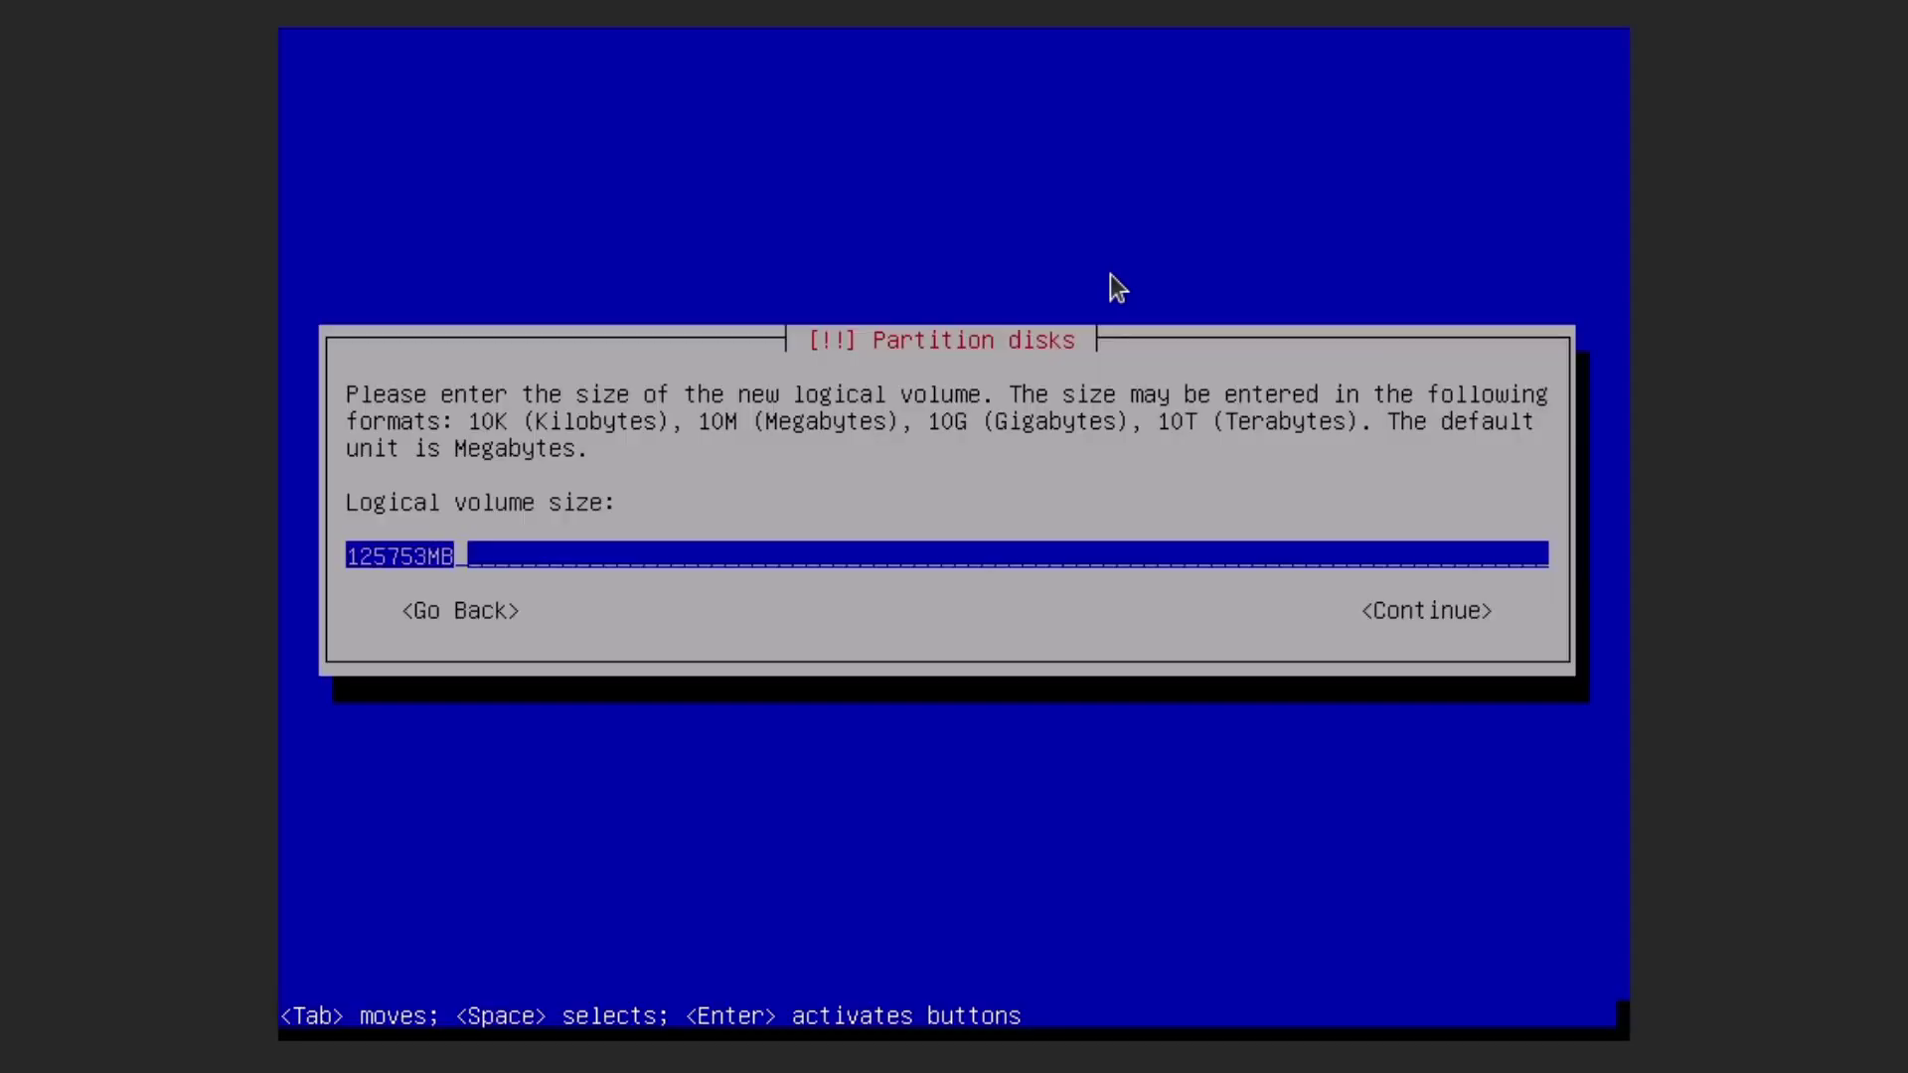
pyautogui.press('Tab')
pyautogui.press('Return')
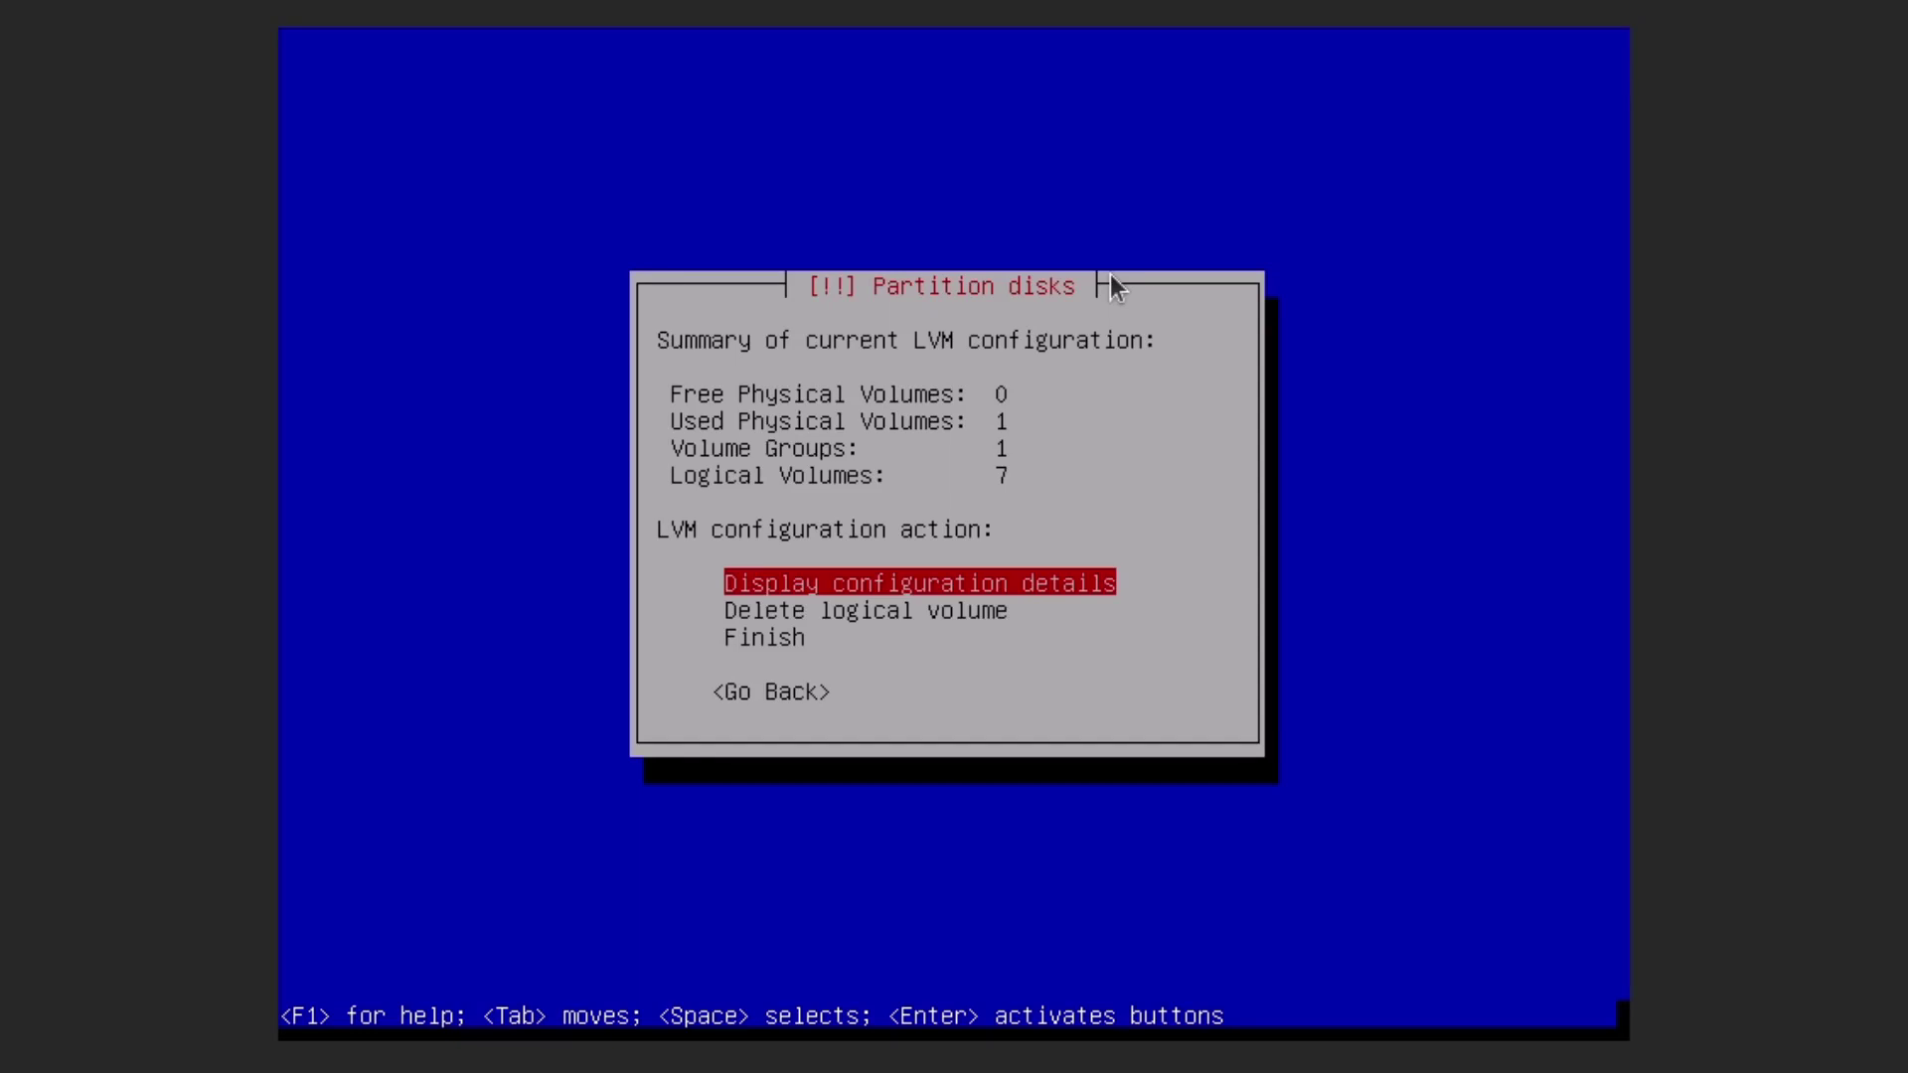
# Review the current LVM configuration details and finish the Logical Volume Manager configuration.
pyautogui.press('Return')
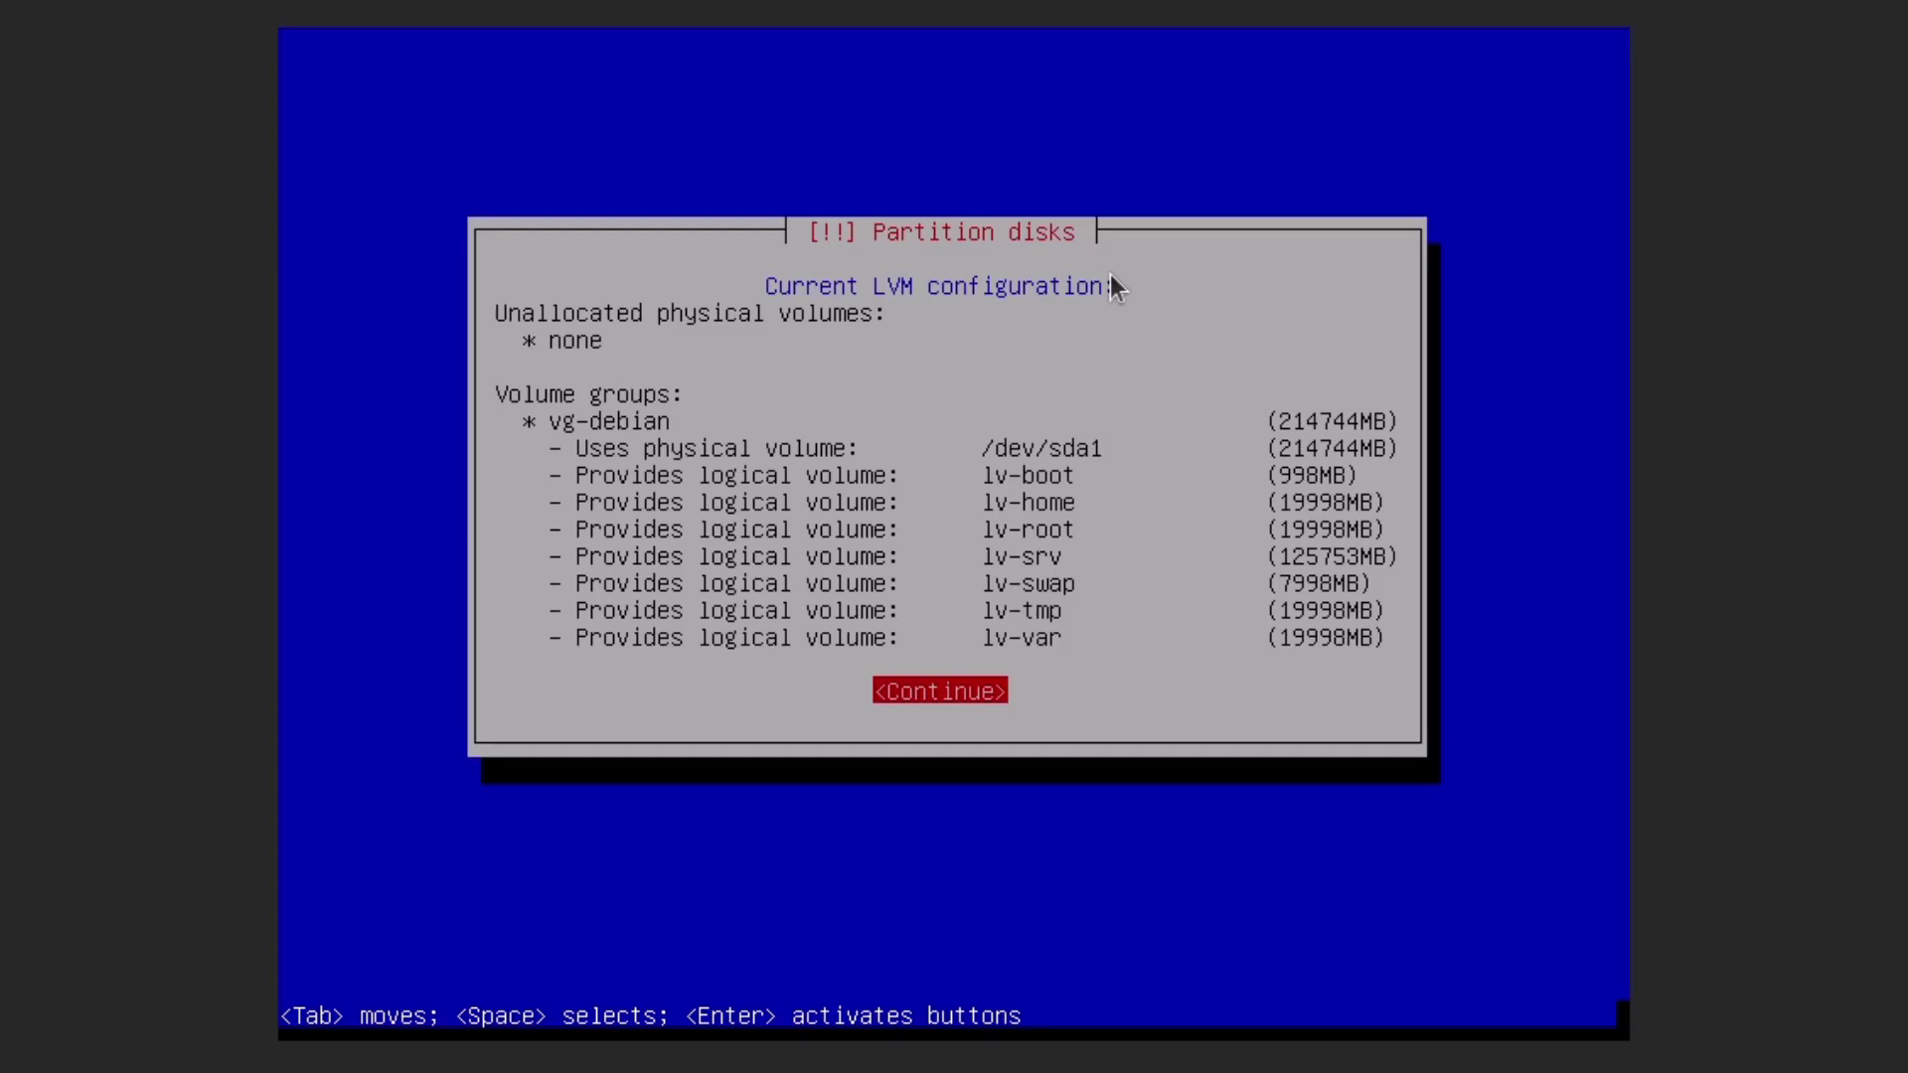
pyautogui.press('Return')
pyautogui.press('Down')
pyautogui.press('Down')
pyautogui.press('Return')
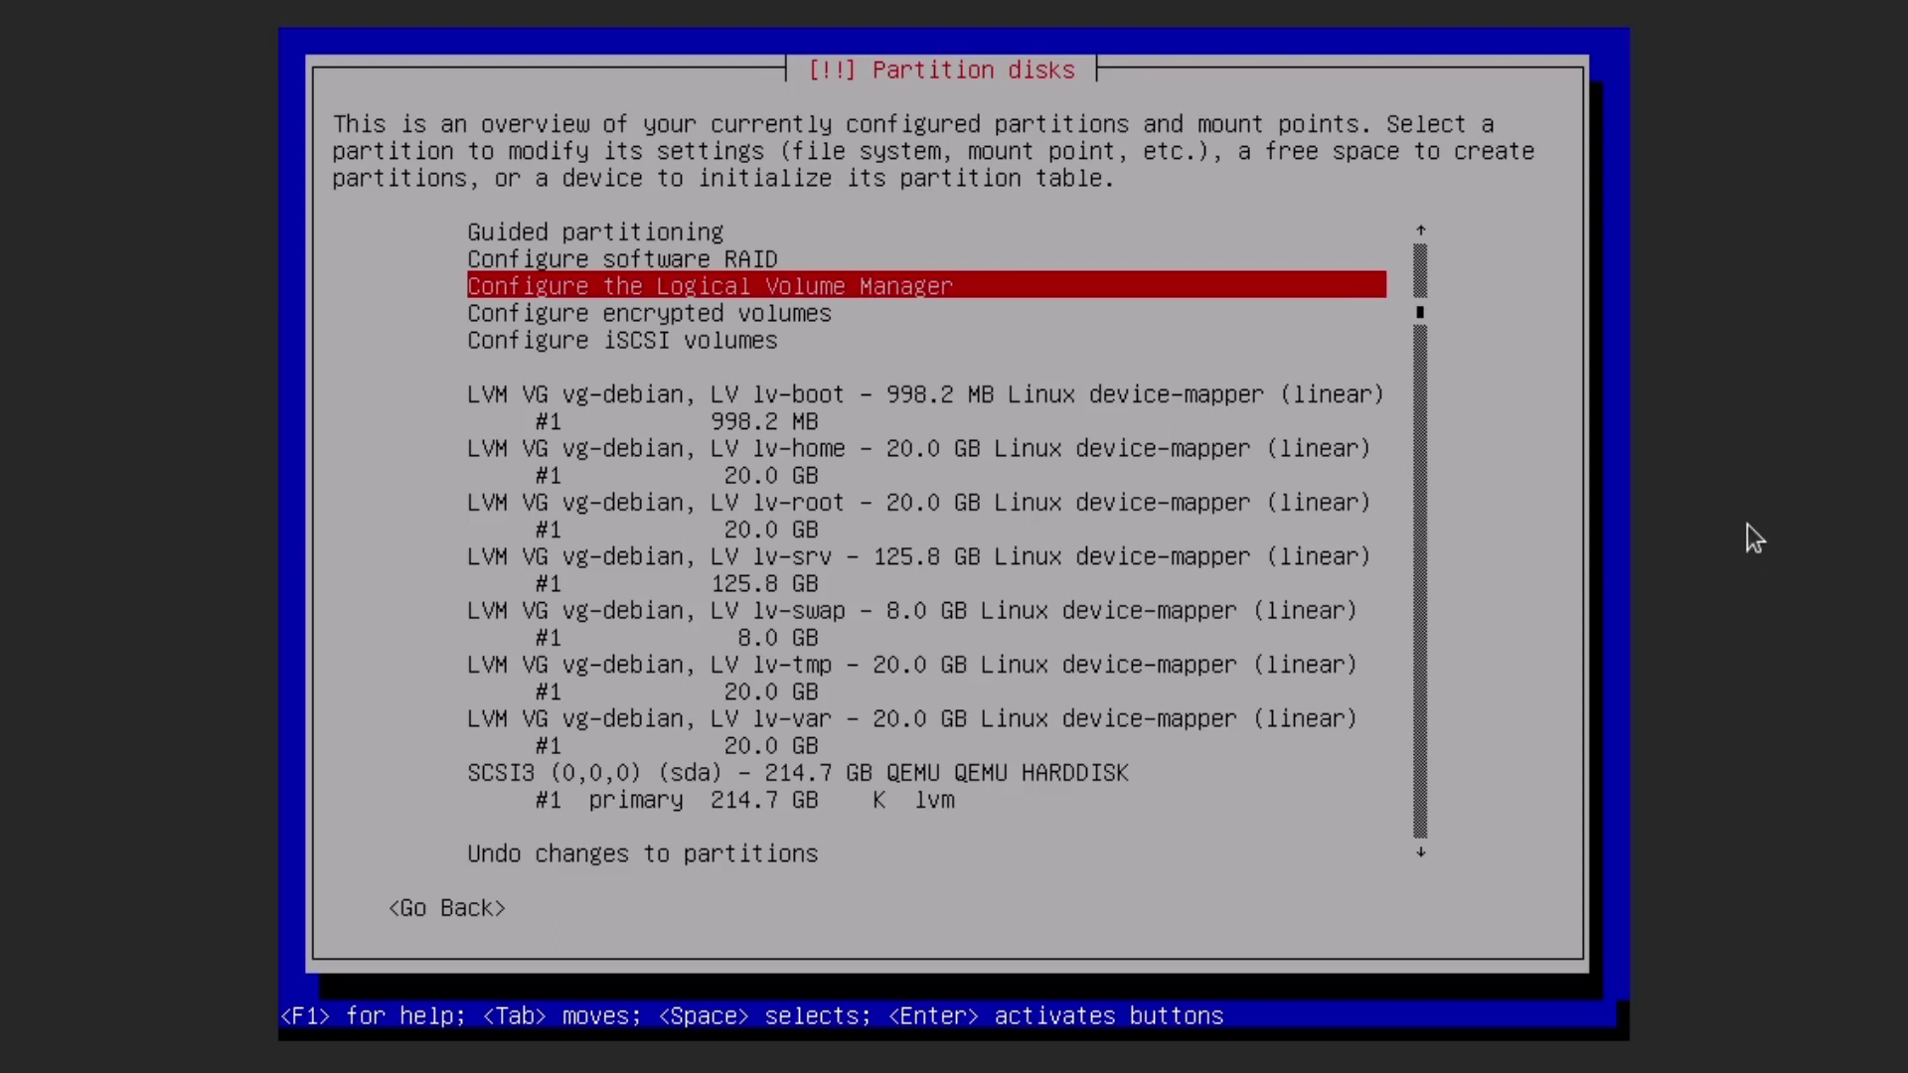
# Try to finish partitioning and write the changes to disk.
pyautogui.press('Down')
pyautogui.press('Down')
pyautogui.press('Down')
pyautogui.press('Down')
pyautogui.press('Down')
pyautogui.press('Down')
pyautogui.press('Down')
pyautogui.press('Down')
pyautogui.press('Down')
pyautogui.press('Down')
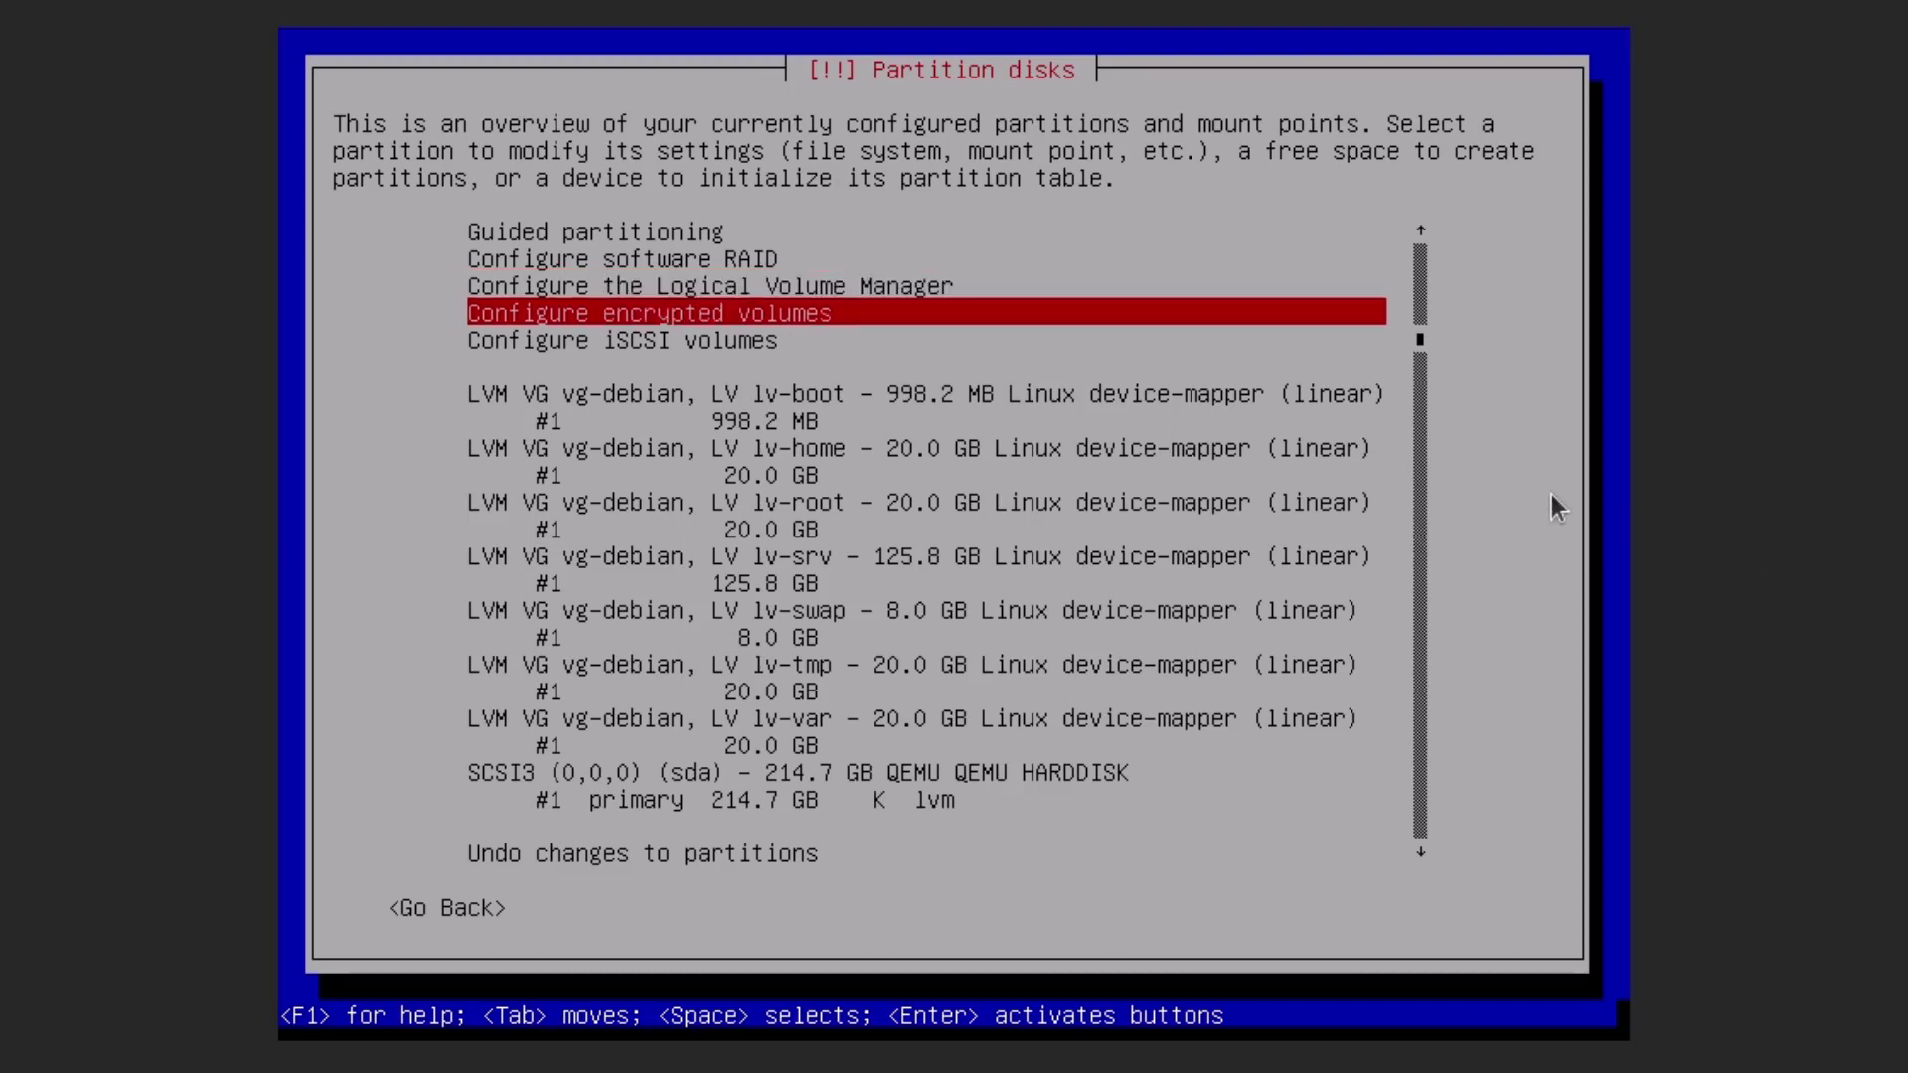
pyautogui.press('Down')
pyautogui.press('Down')
pyautogui.press('Down')
pyautogui.press('Down')
pyautogui.press('Down')
pyautogui.press('Down')
pyautogui.press('Down')
pyautogui.press('Down')
pyautogui.press('Down')
pyautogui.press('Down')
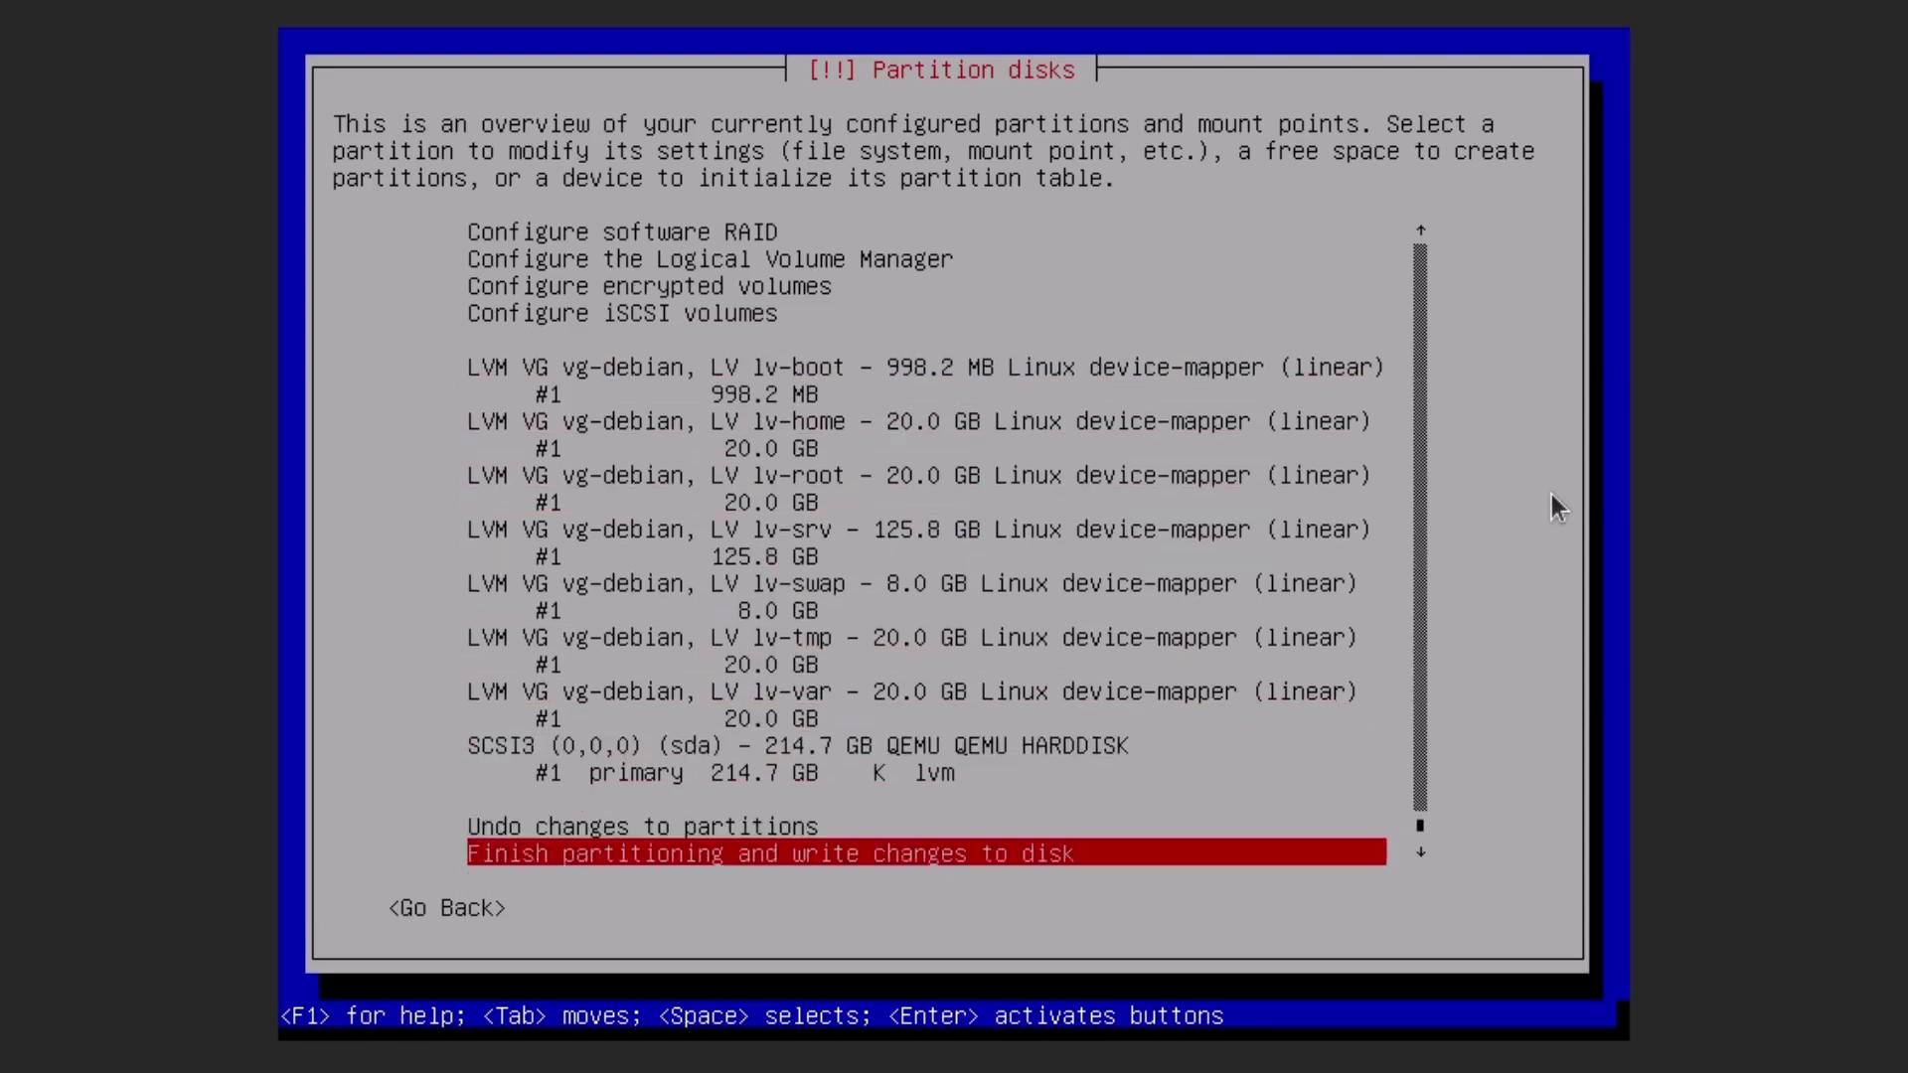
pyautogui.press('Return')
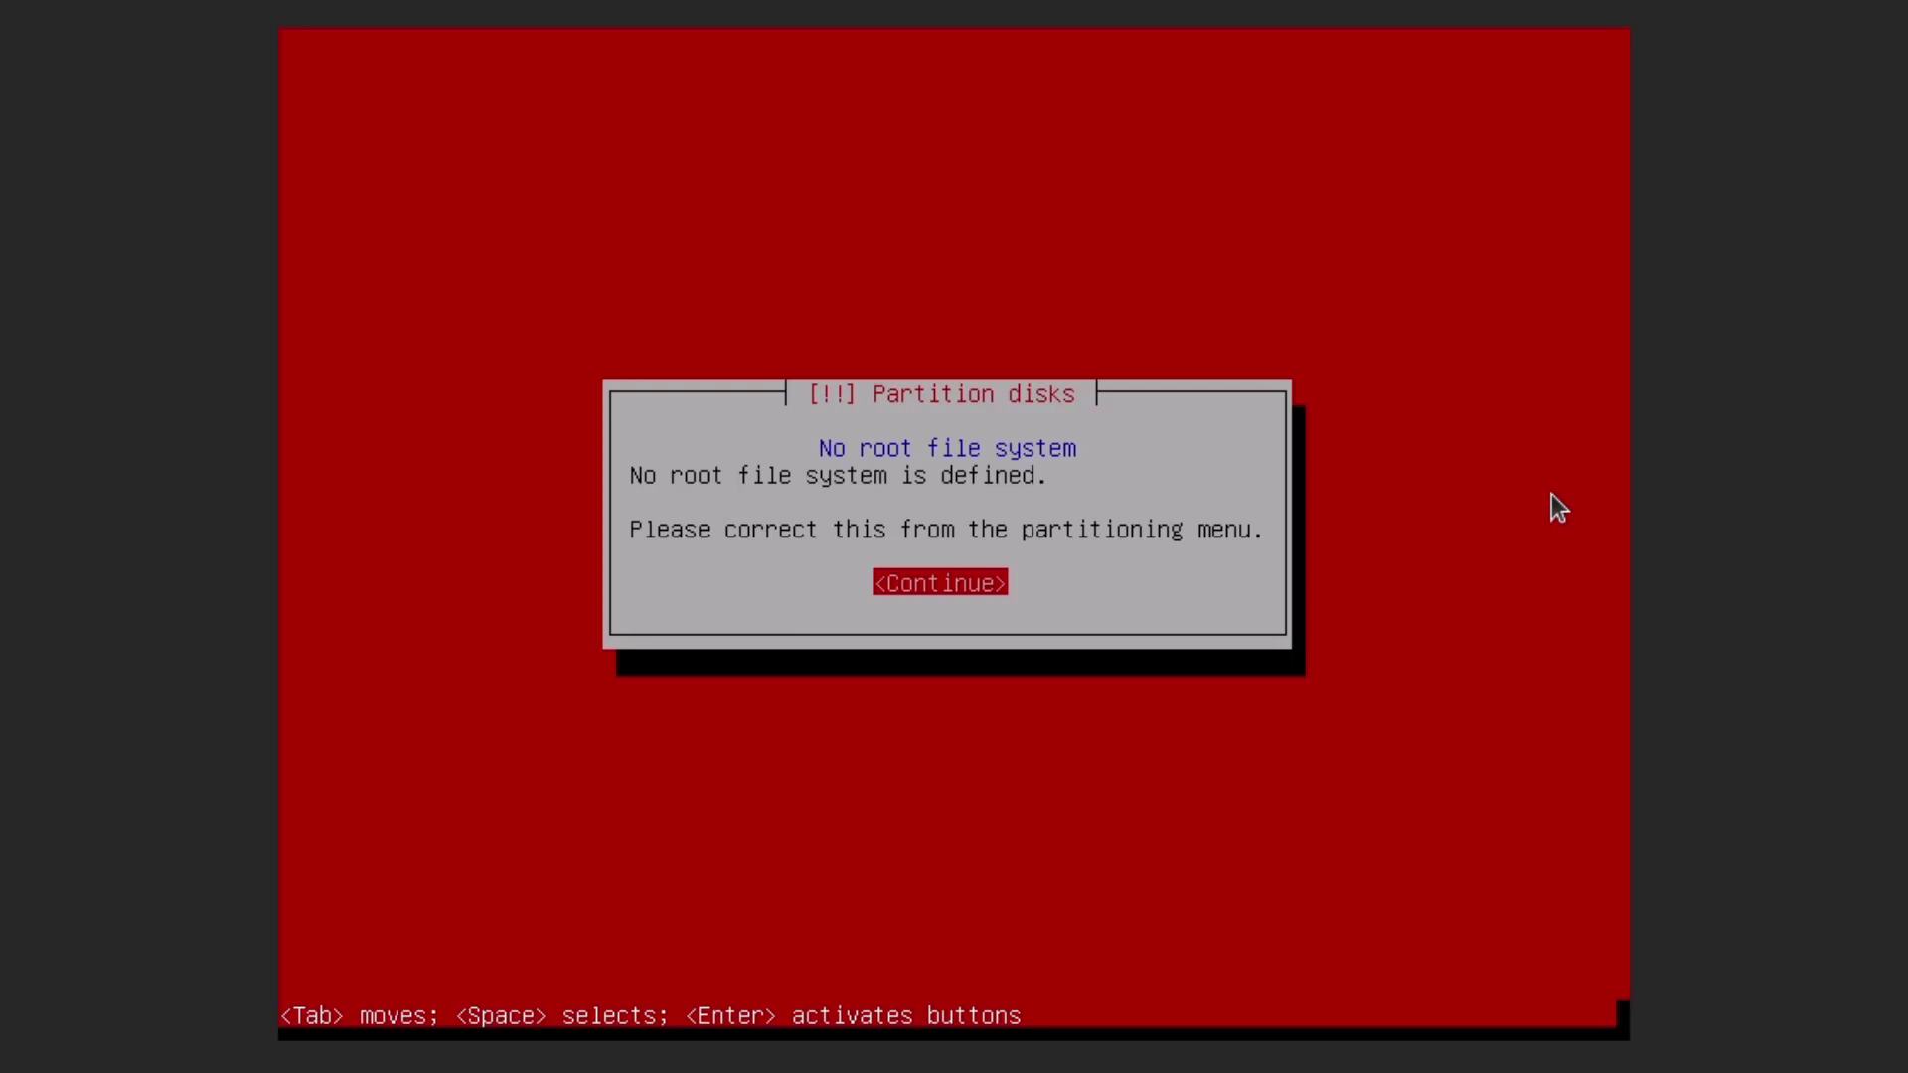
pyautogui.press('Return')
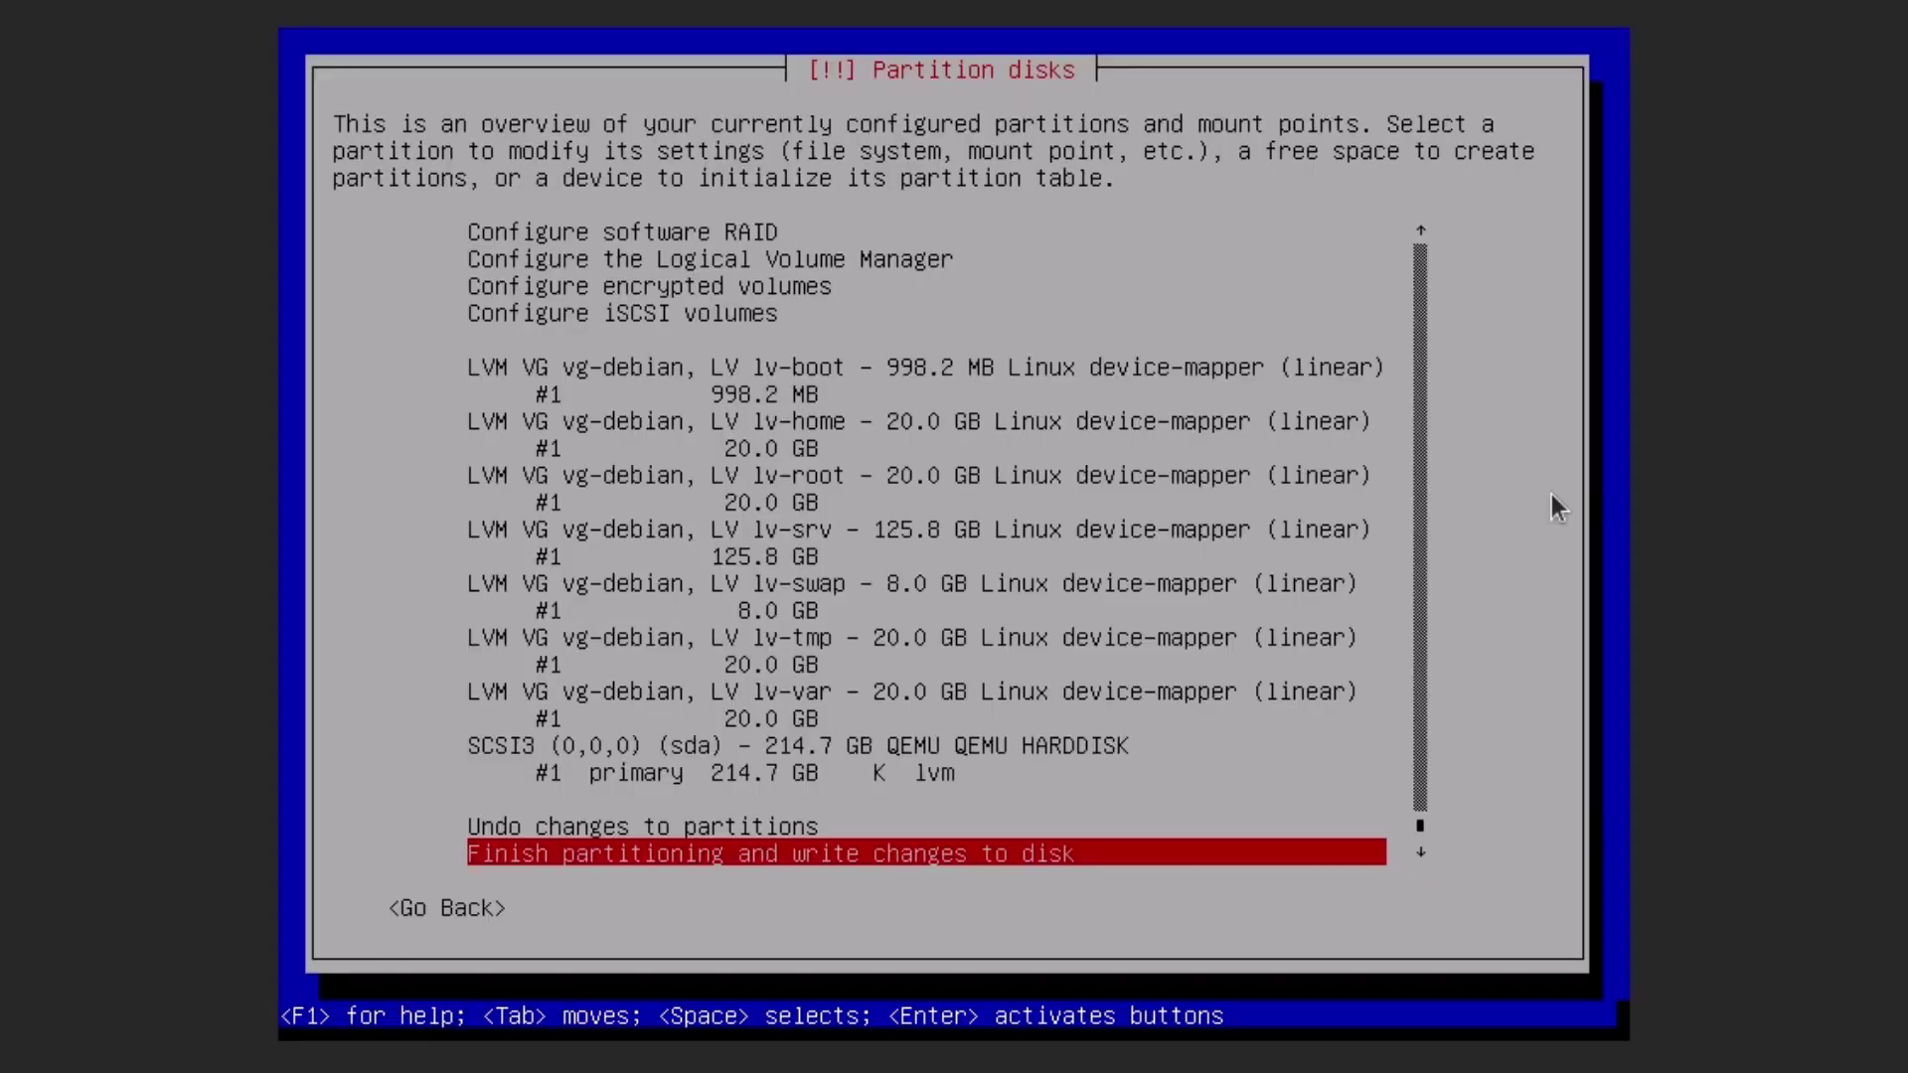
# Set the lv-boot volume's partition to be used as an Ext4 journaling file system.
pyautogui.press('Up')
pyautogui.press('Up')
pyautogui.press('Up')
pyautogui.press('Up')
pyautogui.press('Up')
pyautogui.press('Up')
pyautogui.press('Up')
pyautogui.press('Up')
pyautogui.press('Up')
pyautogui.press('Up')
pyautogui.press('Up')
pyautogui.press('Up')
pyautogui.press('Up')
pyautogui.press('Up')
pyautogui.press('Up')
pyautogui.press('Up')
pyautogui.press('Up')
pyautogui.press('Up')
pyautogui.press('Down')
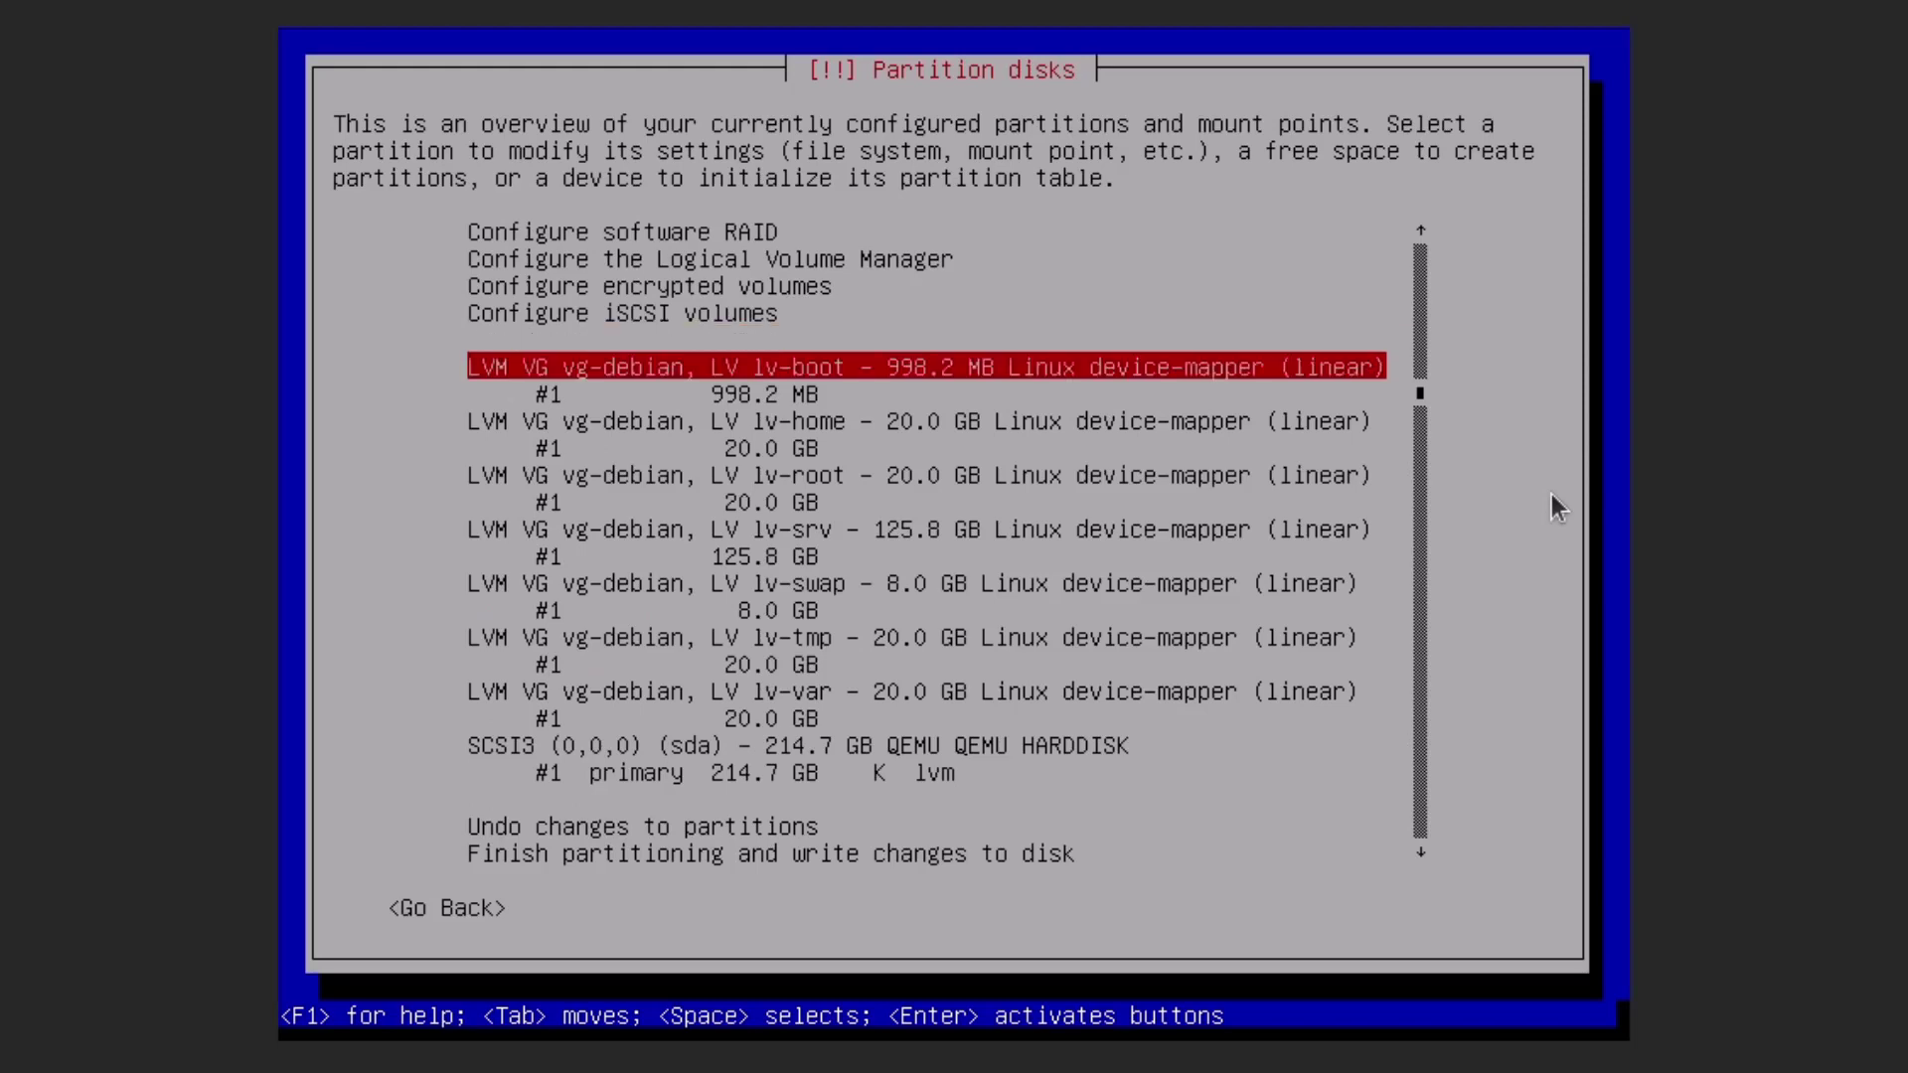
pyautogui.press('Return')
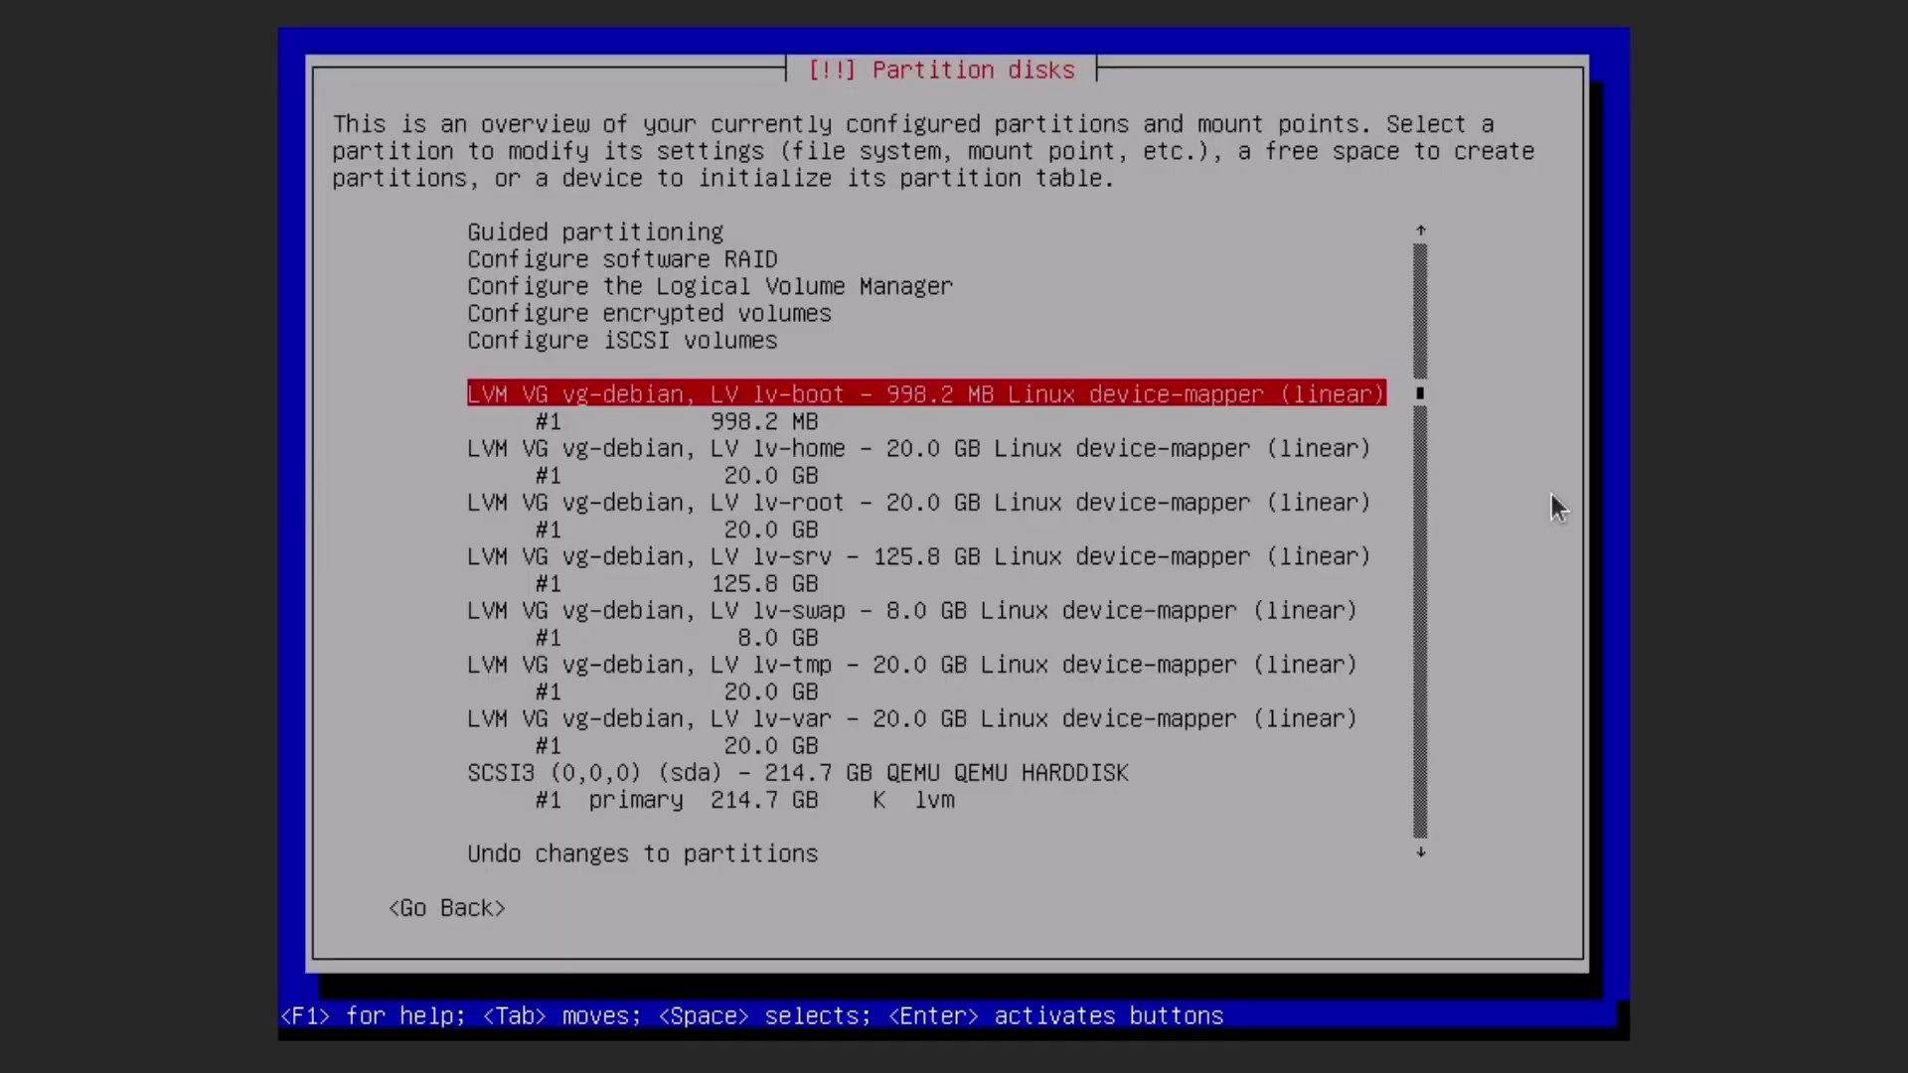
pyautogui.press('Down')
pyautogui.press('Return')
pyautogui.press('Return')
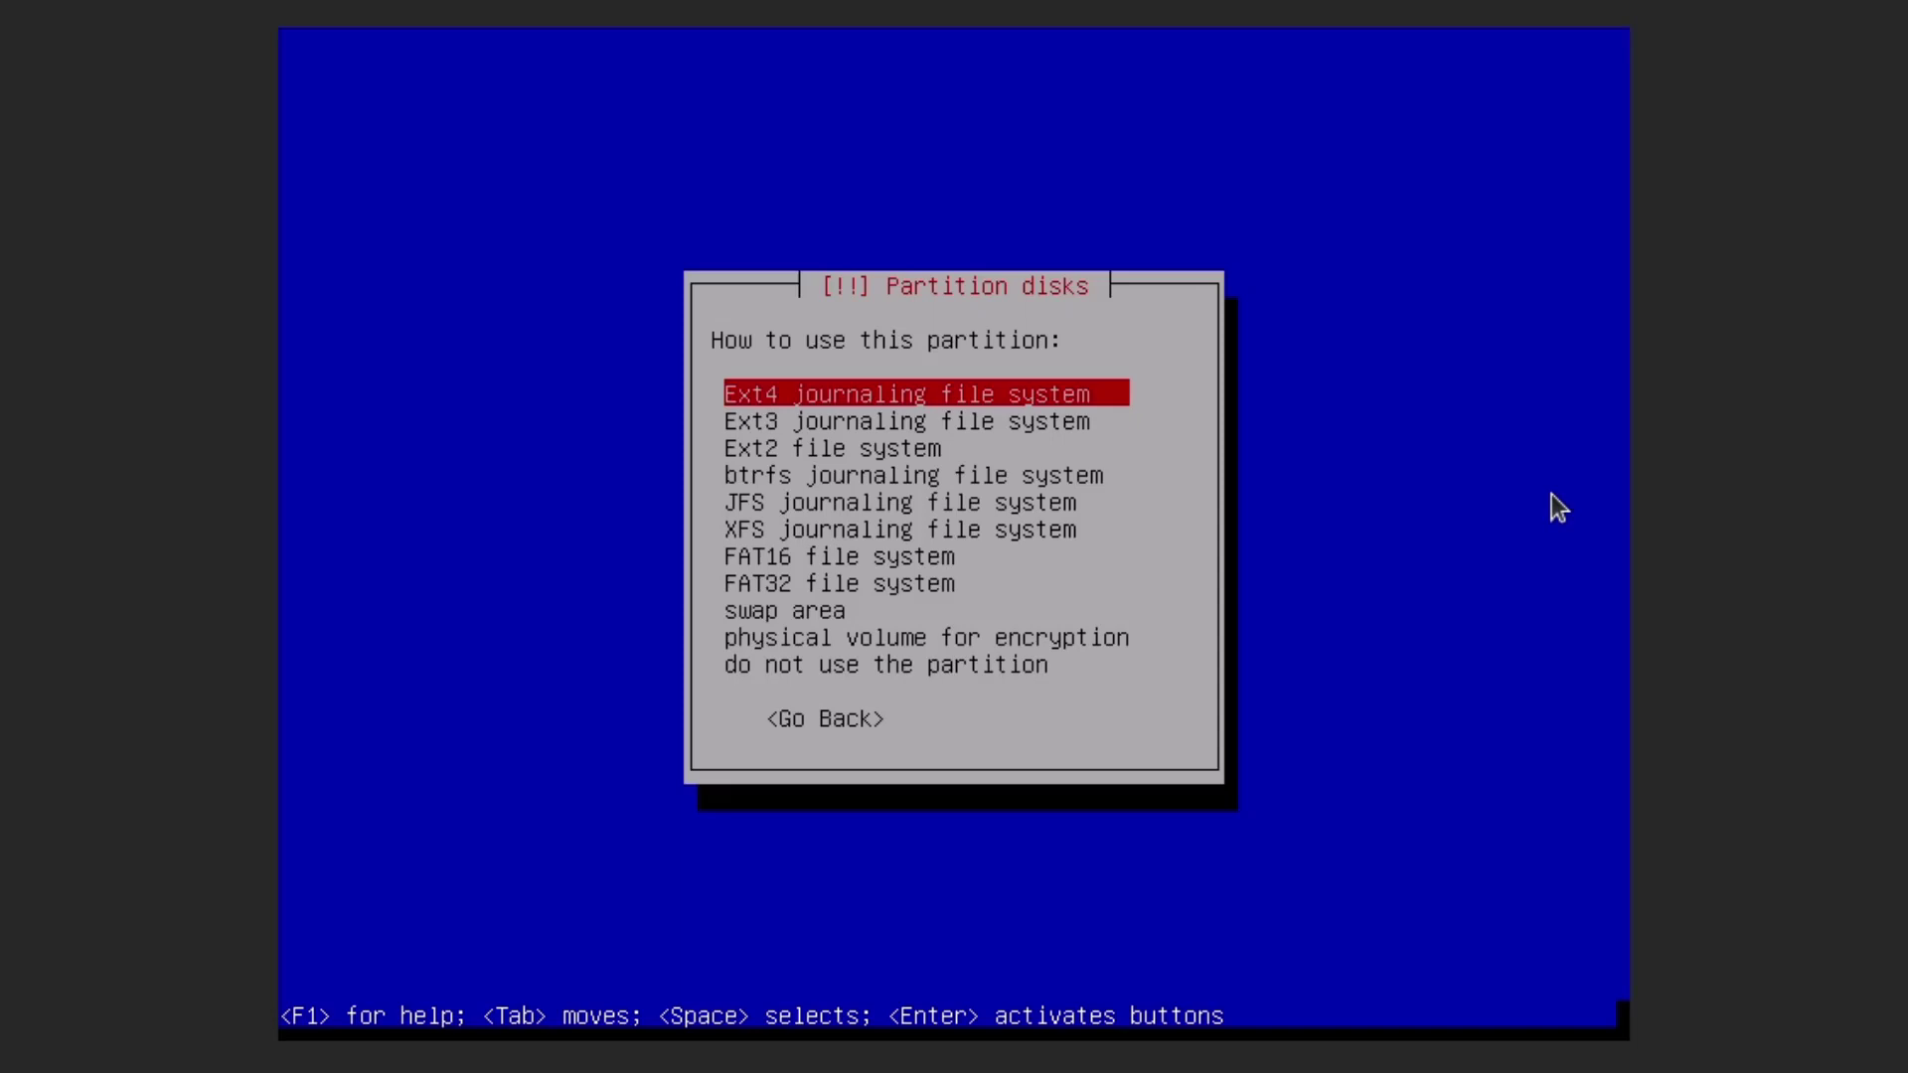
pyautogui.press('Return')
# Assign the mount point /boot to the lv-boot partition and finish setting it up.
pyautogui.press('Down')
pyautogui.press('Down')
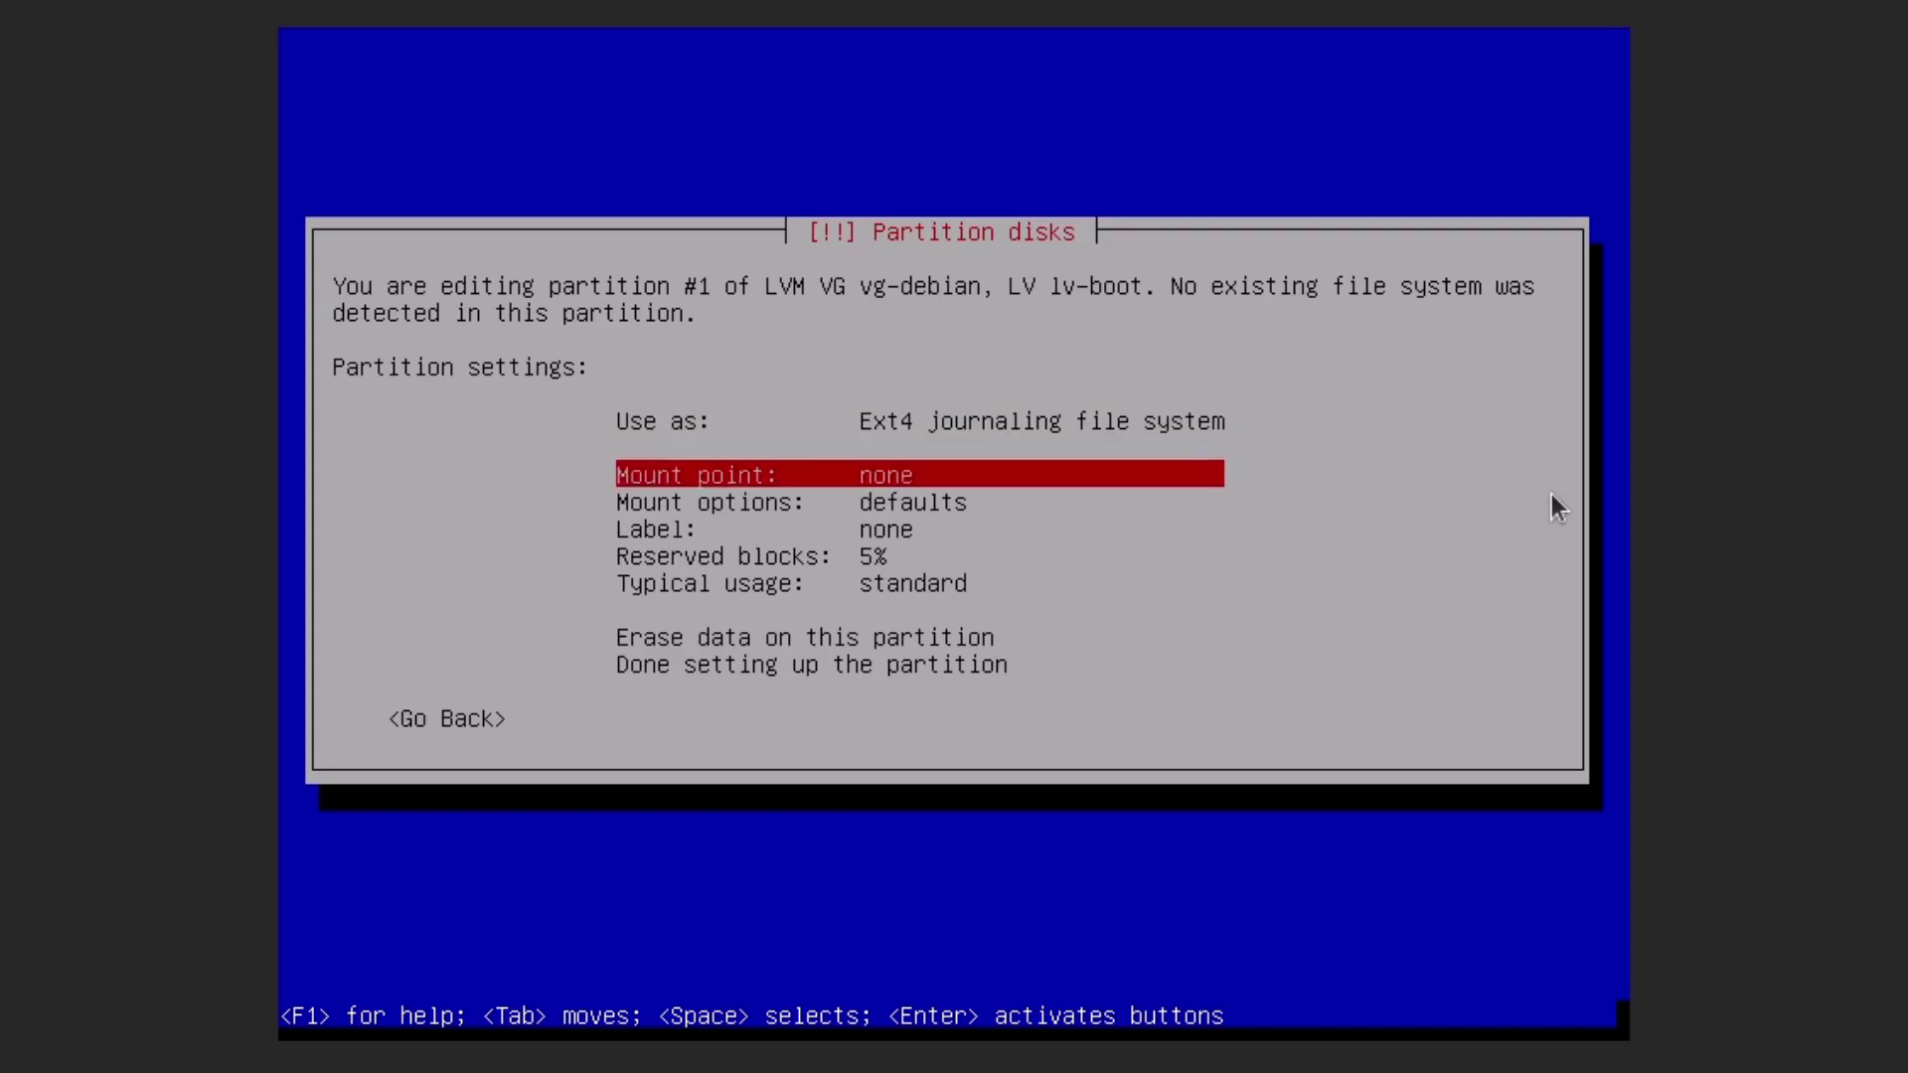
pyautogui.press('Return')
pyautogui.press('Down')
pyautogui.press('Return')
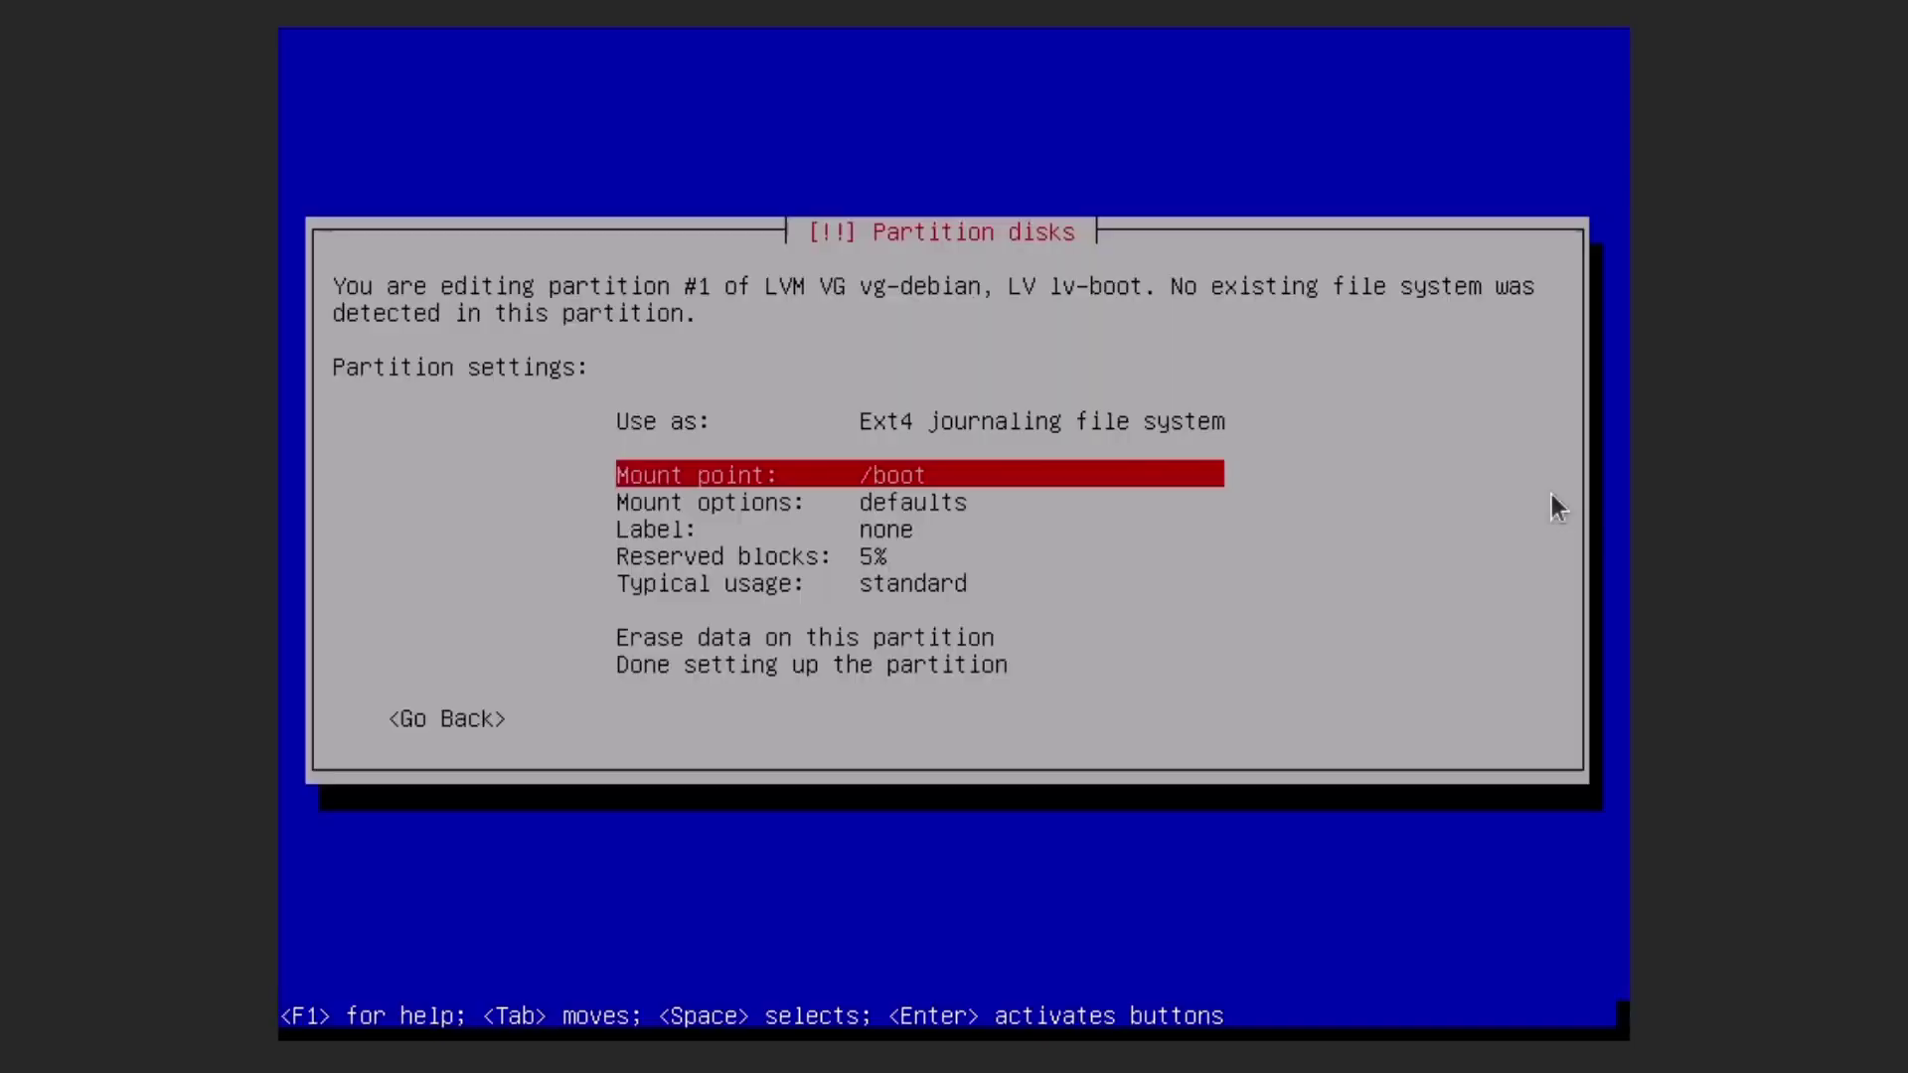
pyautogui.press('Down')
pyautogui.press('Down')
pyautogui.press('Down')
pyautogui.press('Down')
pyautogui.press('Down')
pyautogui.press('Down')
pyautogui.press('Down')
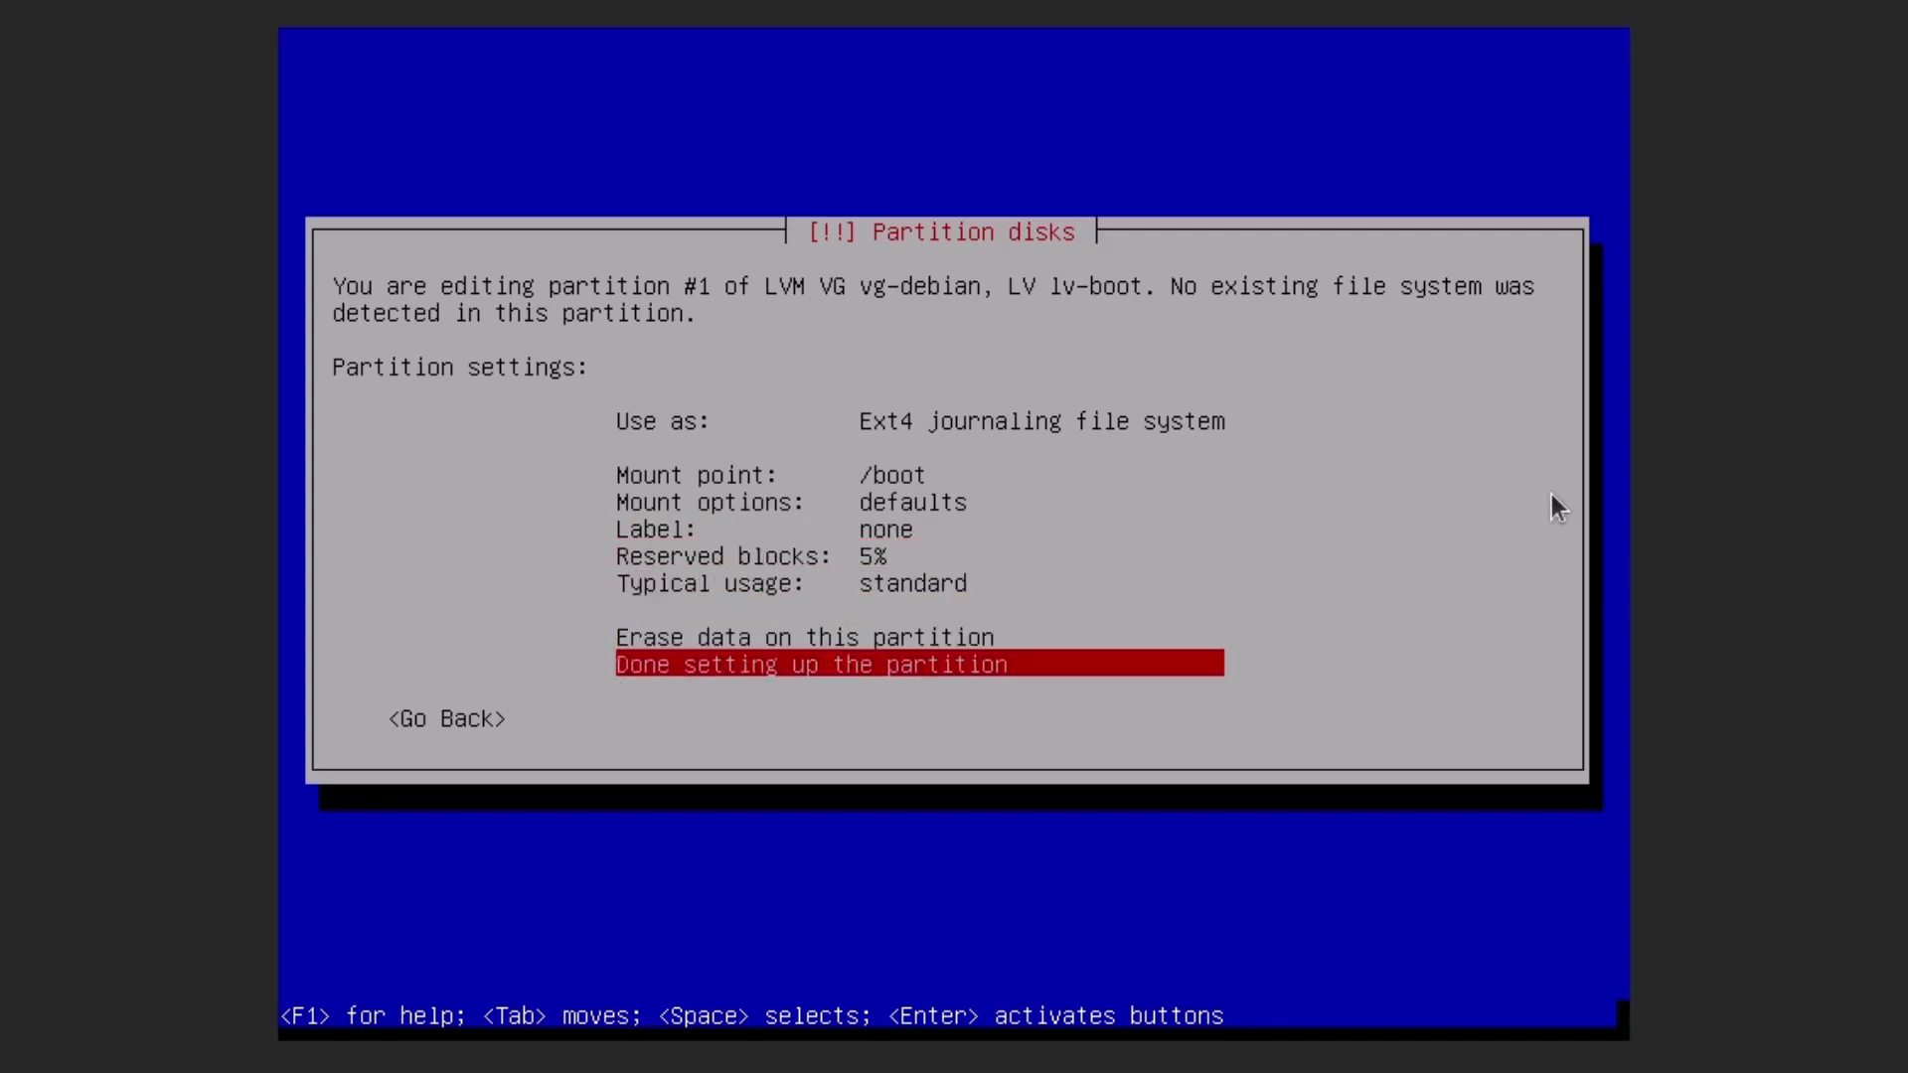
pyautogui.press('Return')
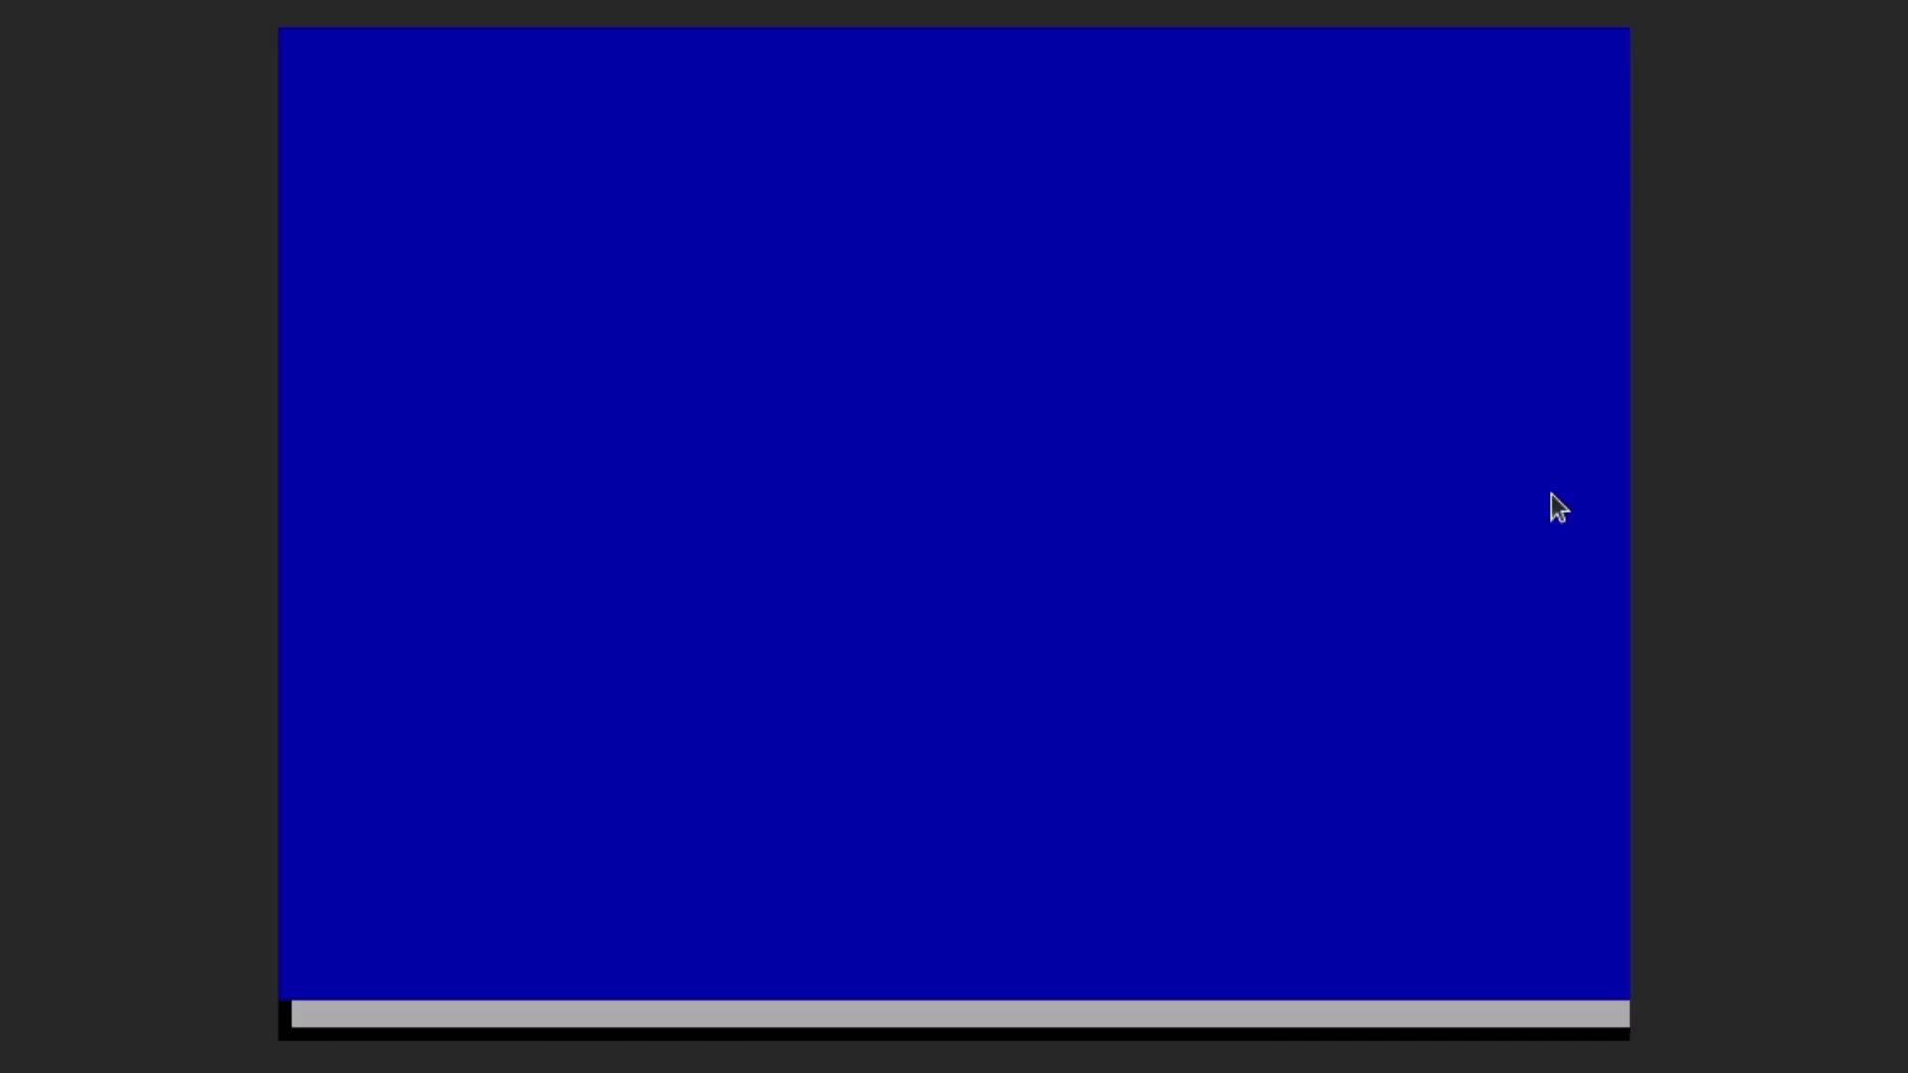
# Set the lv-home volume's partition to be used as an Ext4 journaling file system.
pyautogui.press('Down')
pyautogui.press('Down')
pyautogui.press('Return')
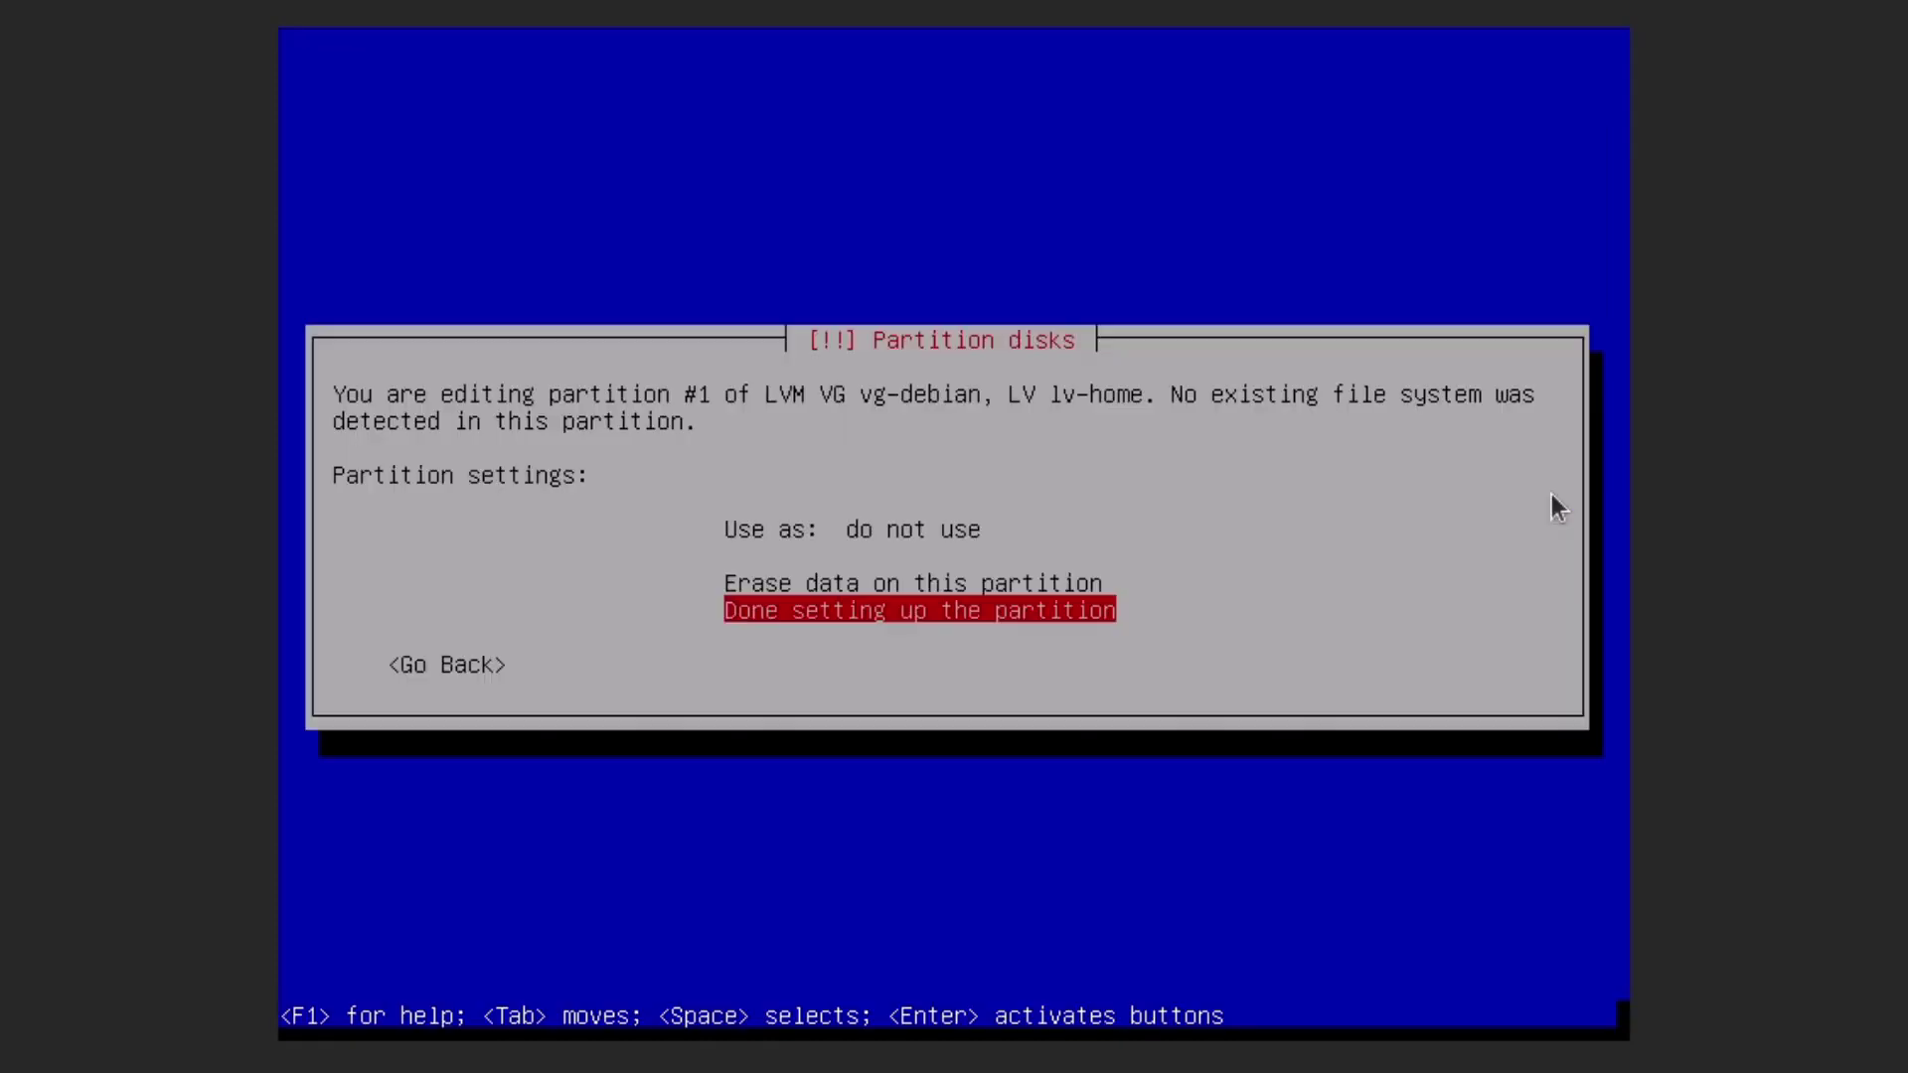
pyautogui.press('Up')
pyautogui.press('Up')
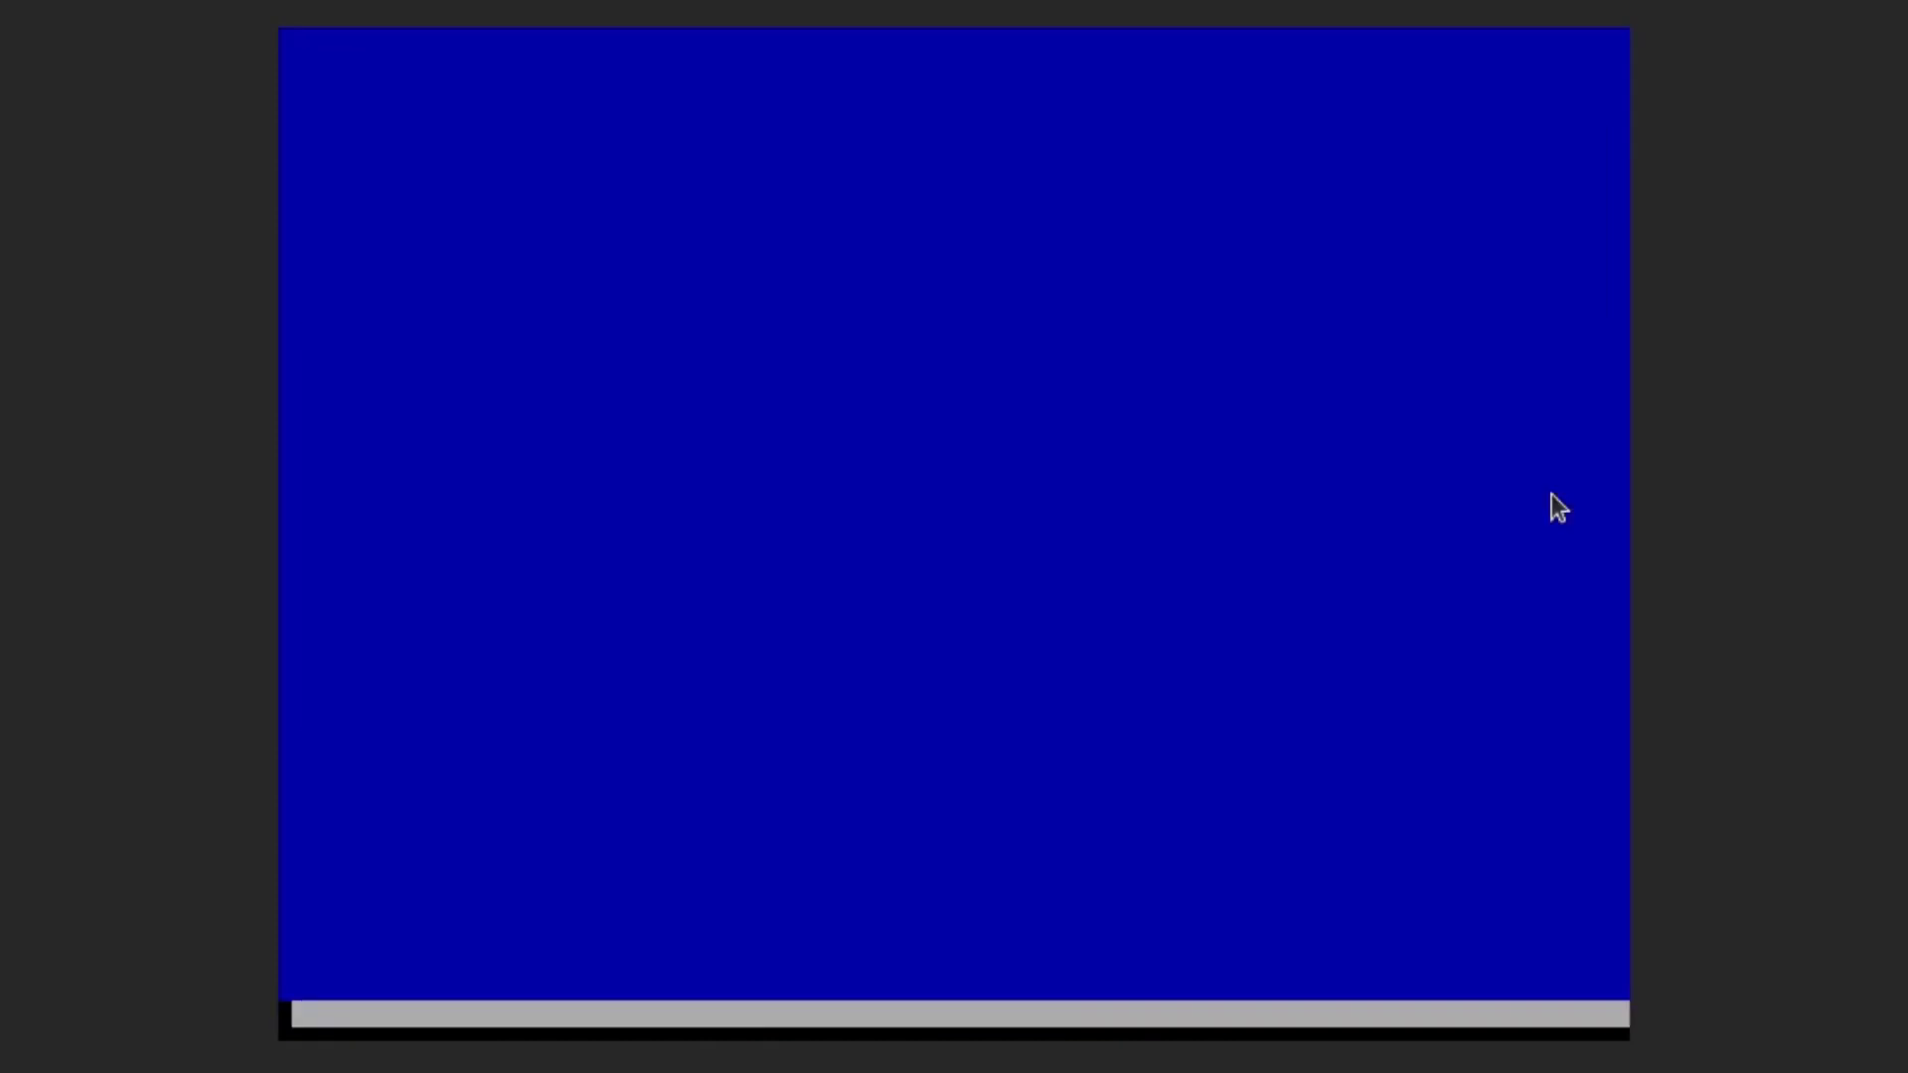
pyautogui.press('Up')
pyautogui.press('Return')
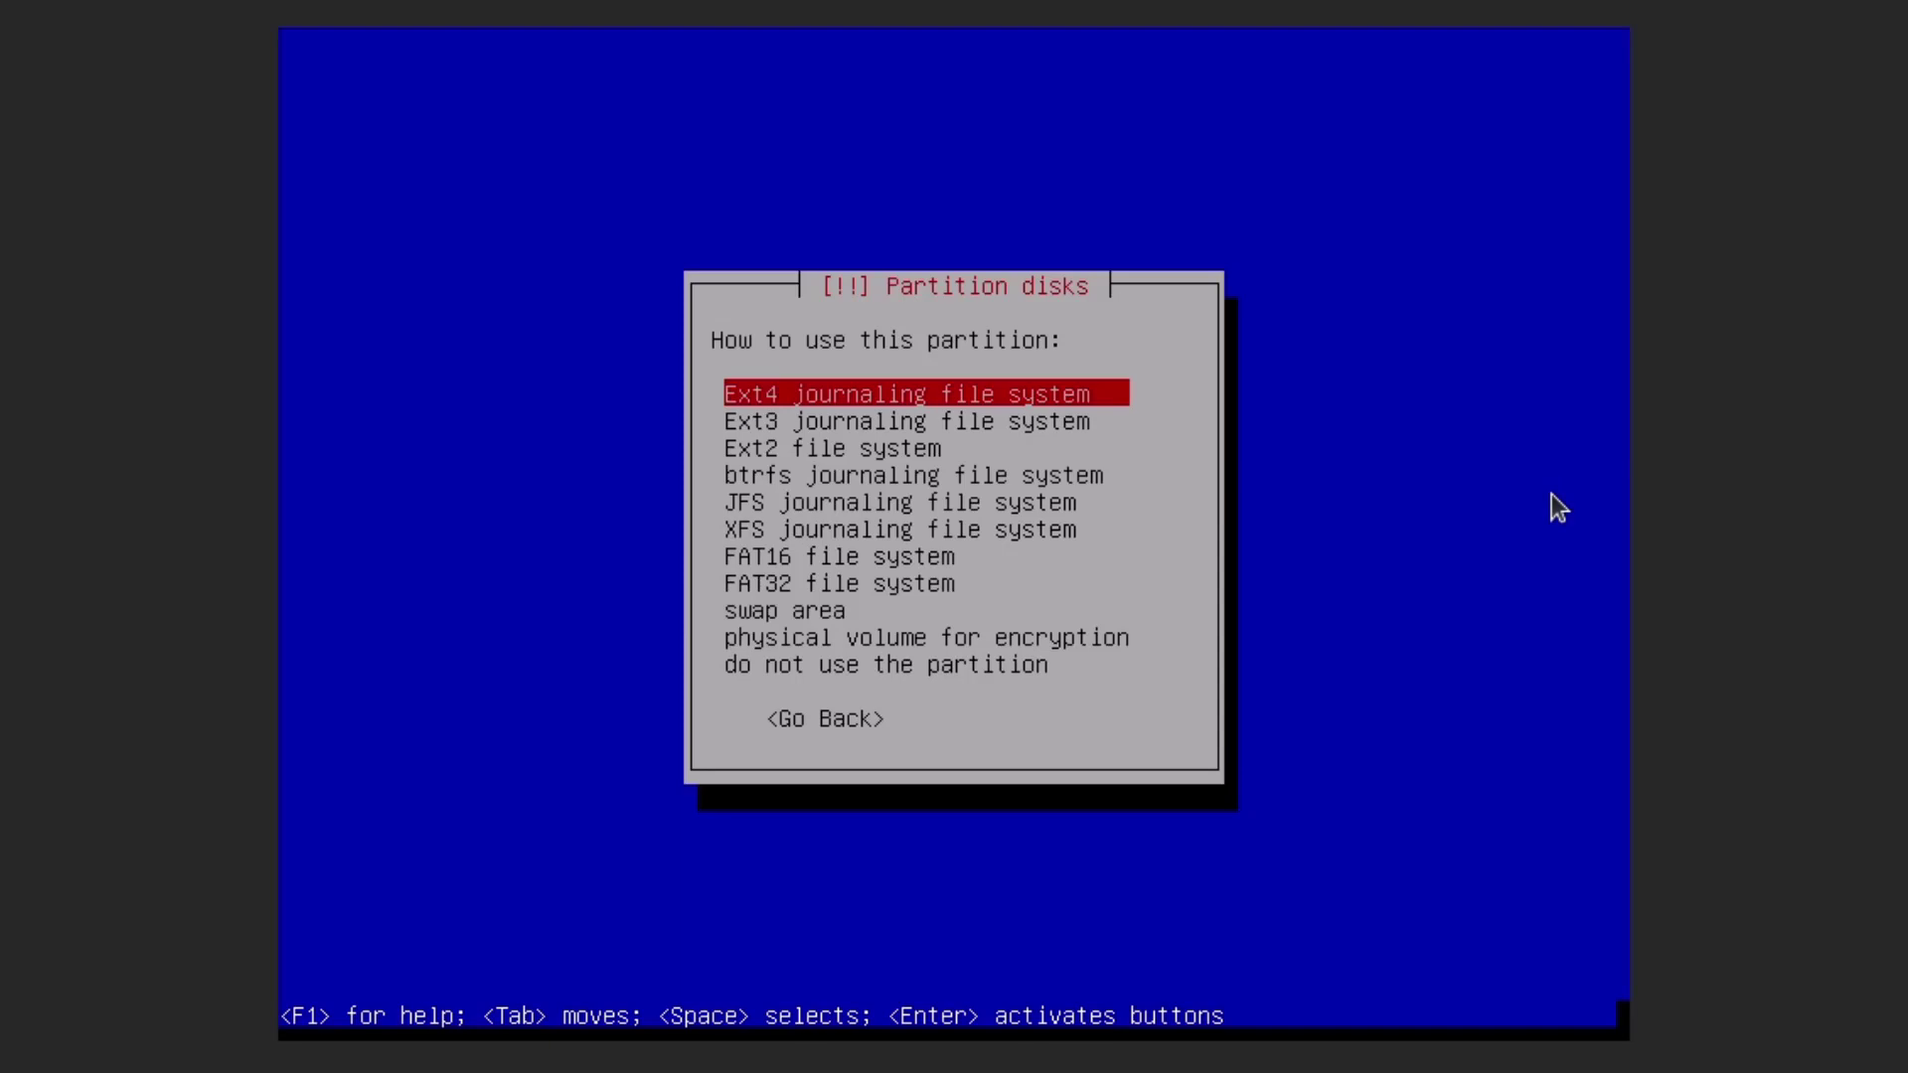
pyautogui.press('Return')
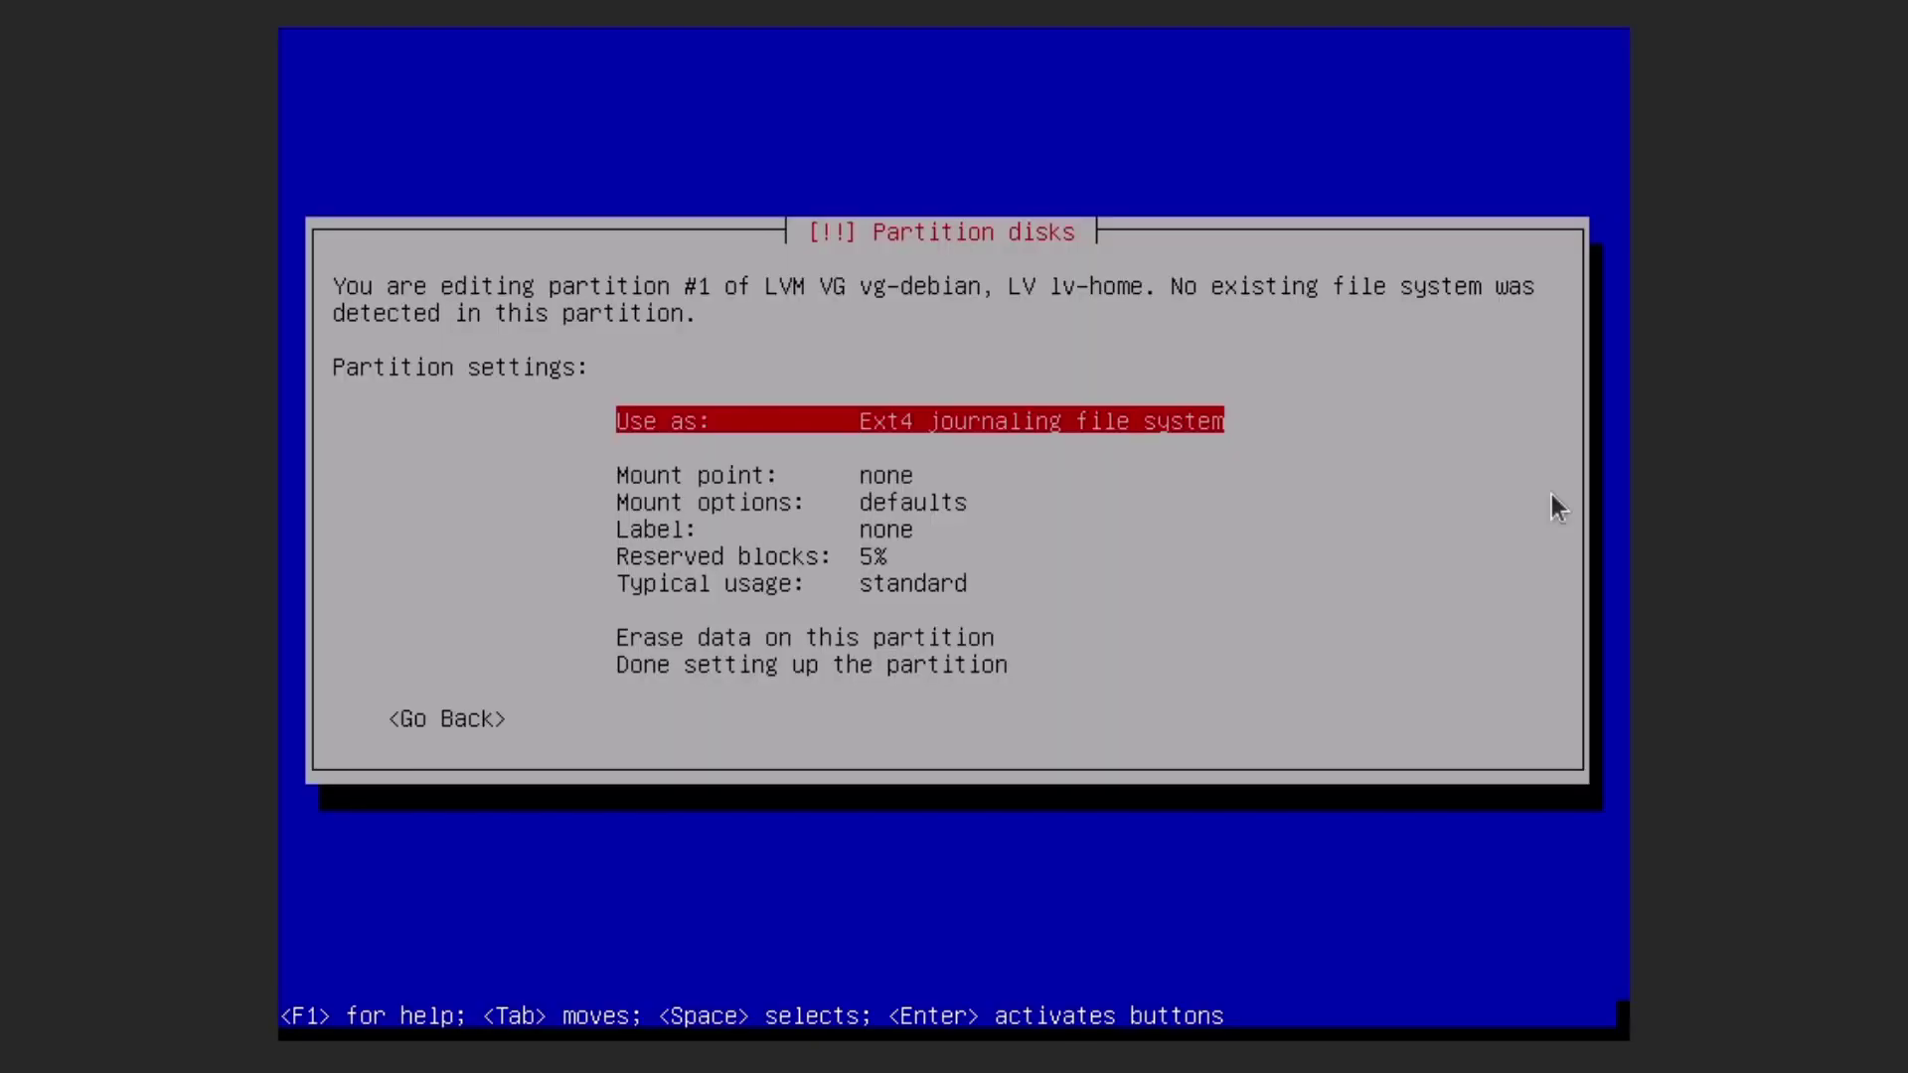
# Assign the mount point /home to the lv-home partition and finish setting it up.
pyautogui.press('Down')
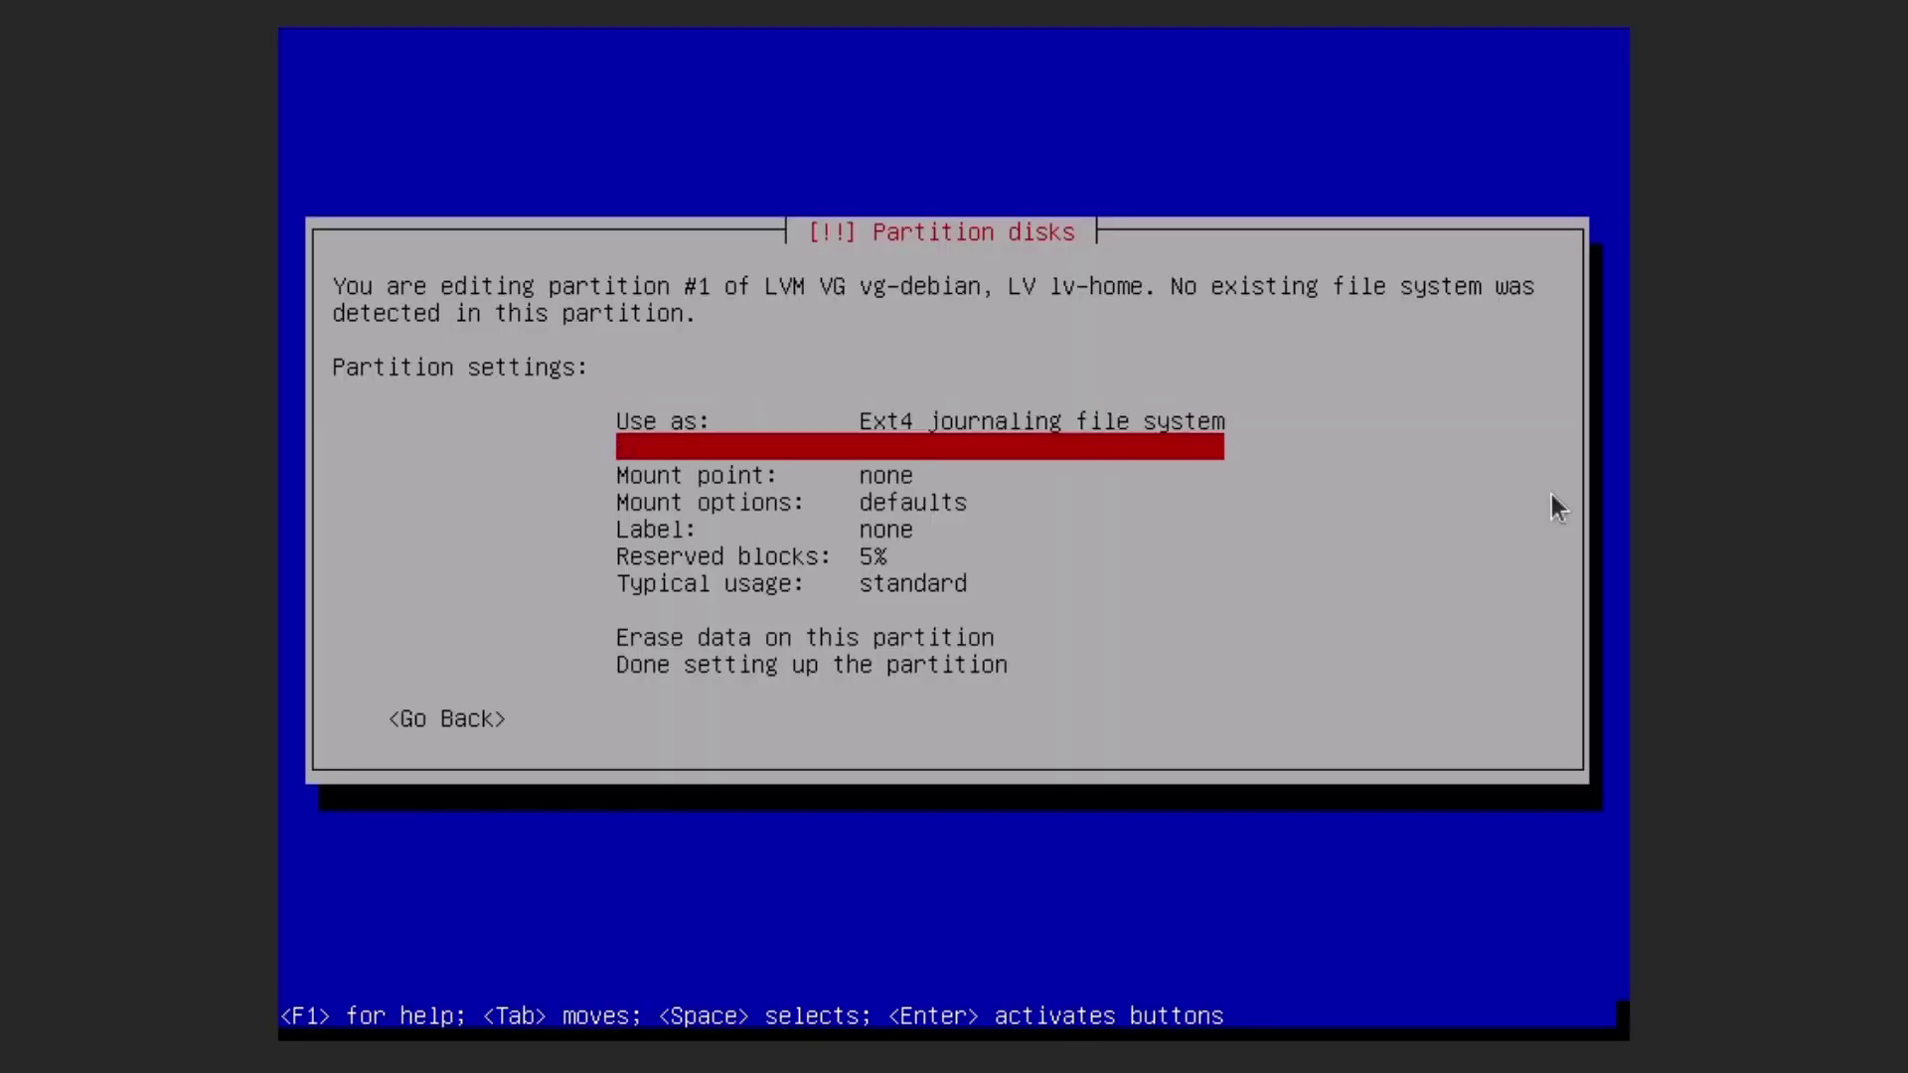
pyautogui.press('Return')
pyautogui.press('Down')
pyautogui.press('Down')
pyautogui.press('Return')
pyautogui.press('Down')
pyautogui.press('Down')
pyautogui.press('Down')
pyautogui.press('Down')
pyautogui.press('Down')
pyautogui.press('Down')
pyautogui.press('Return')
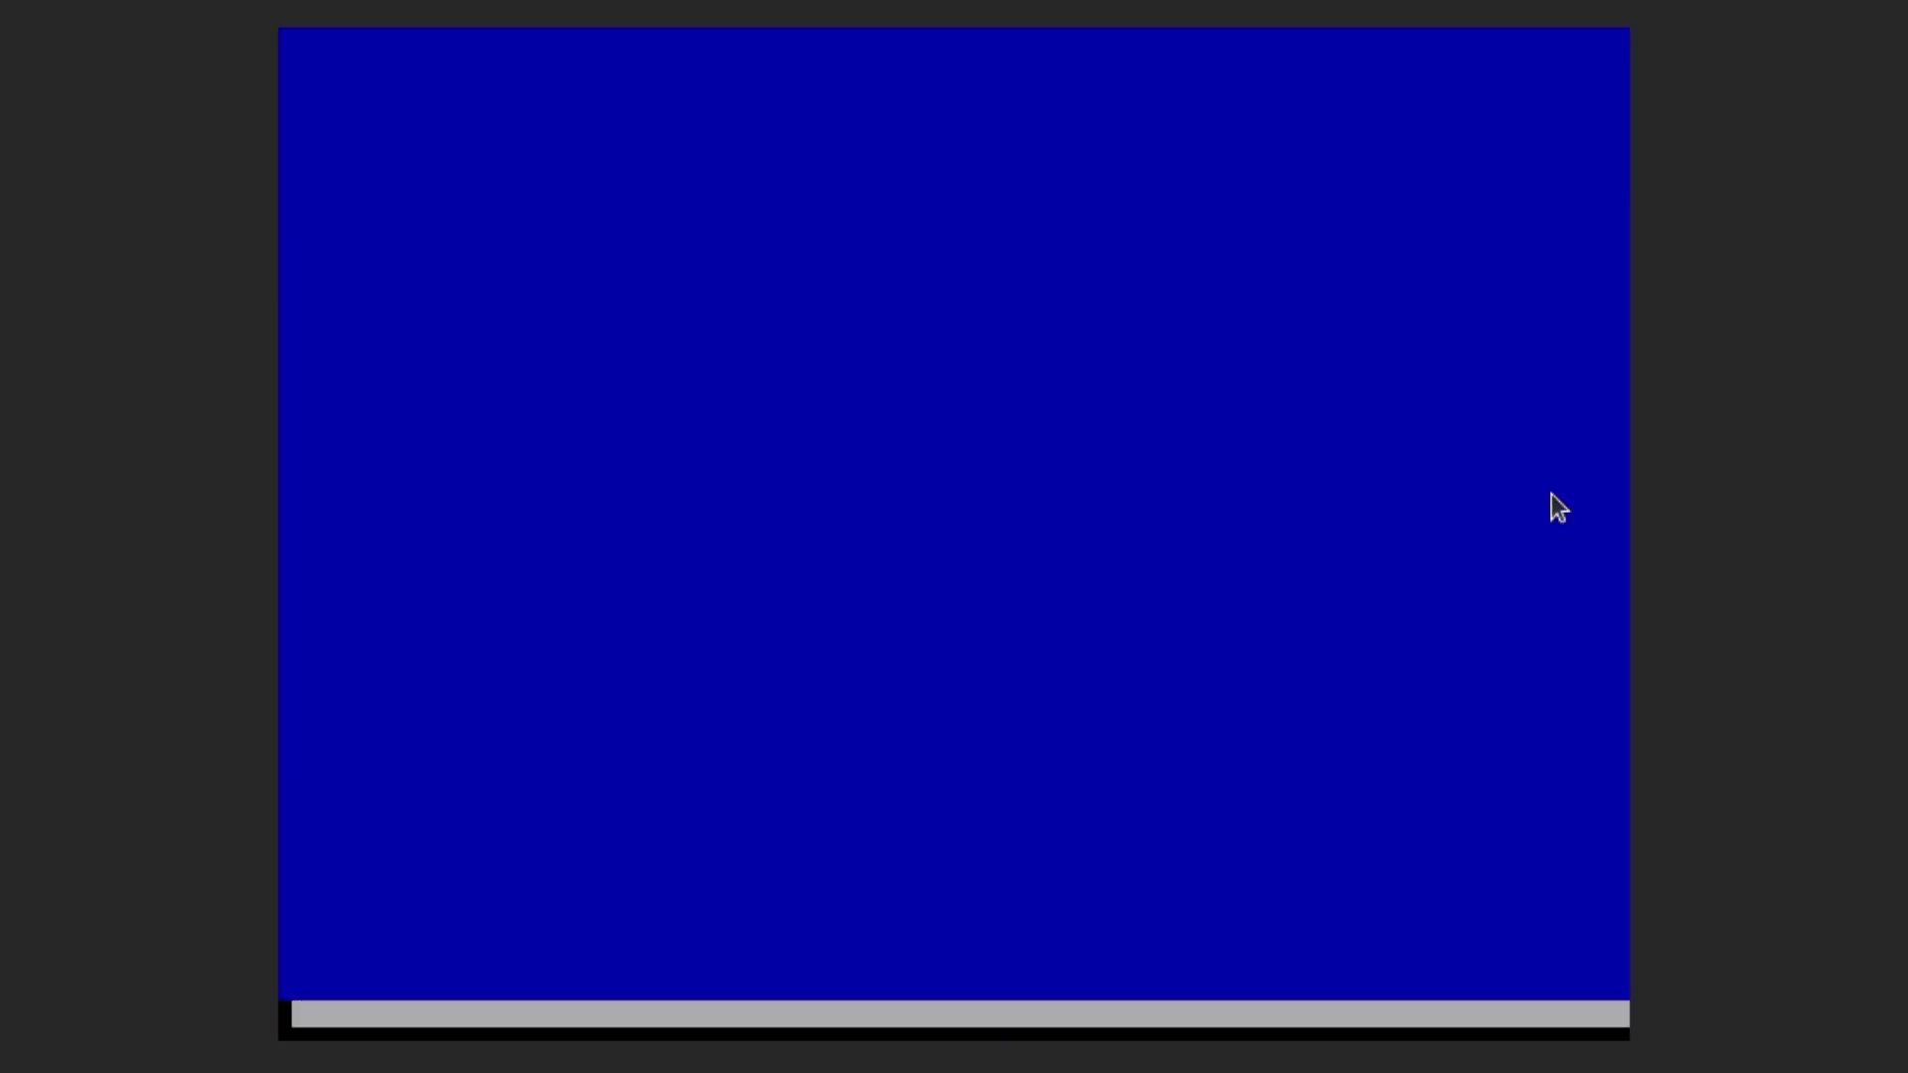
# Set the lv-root volume's partition to be used as an Ext4 journaling file system.
pyautogui.press('Down')
pyautogui.press('Down')
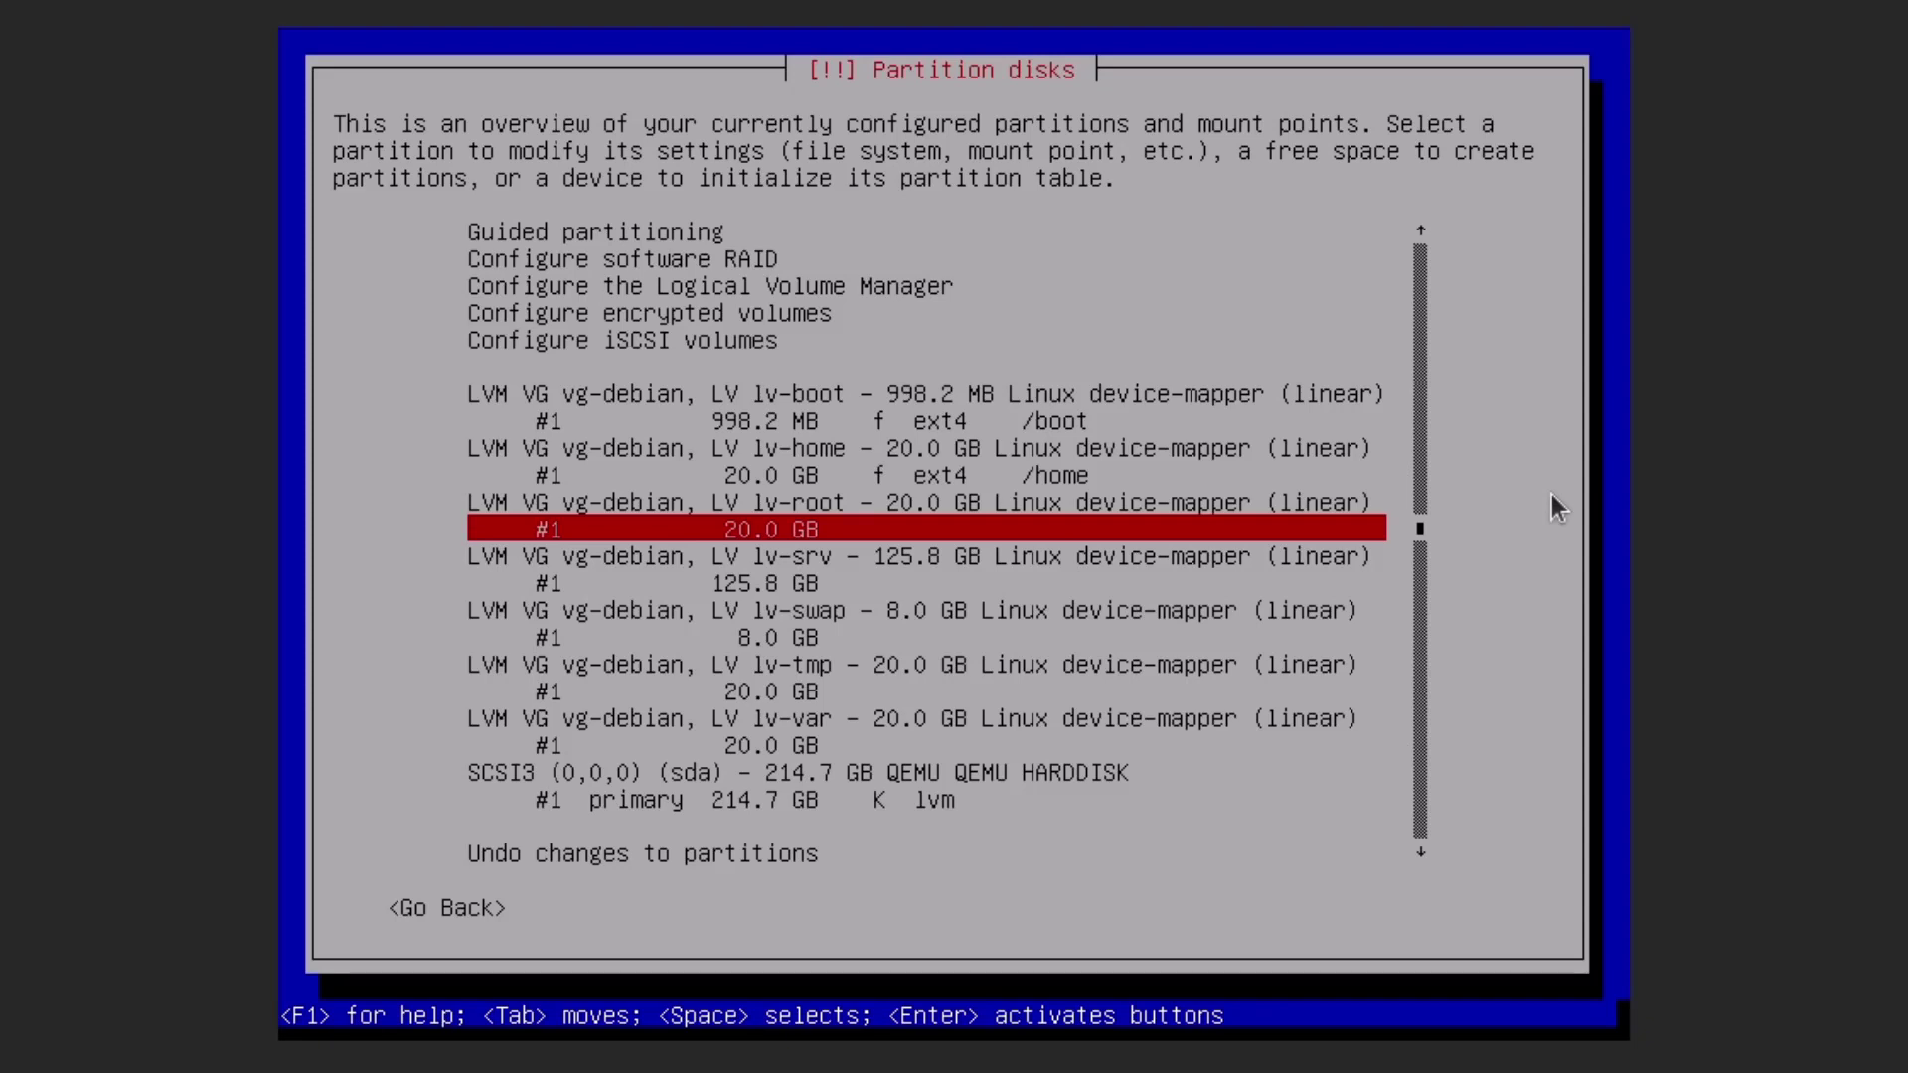
pyautogui.press('Return')
pyautogui.press('Up')
pyautogui.press('Up')
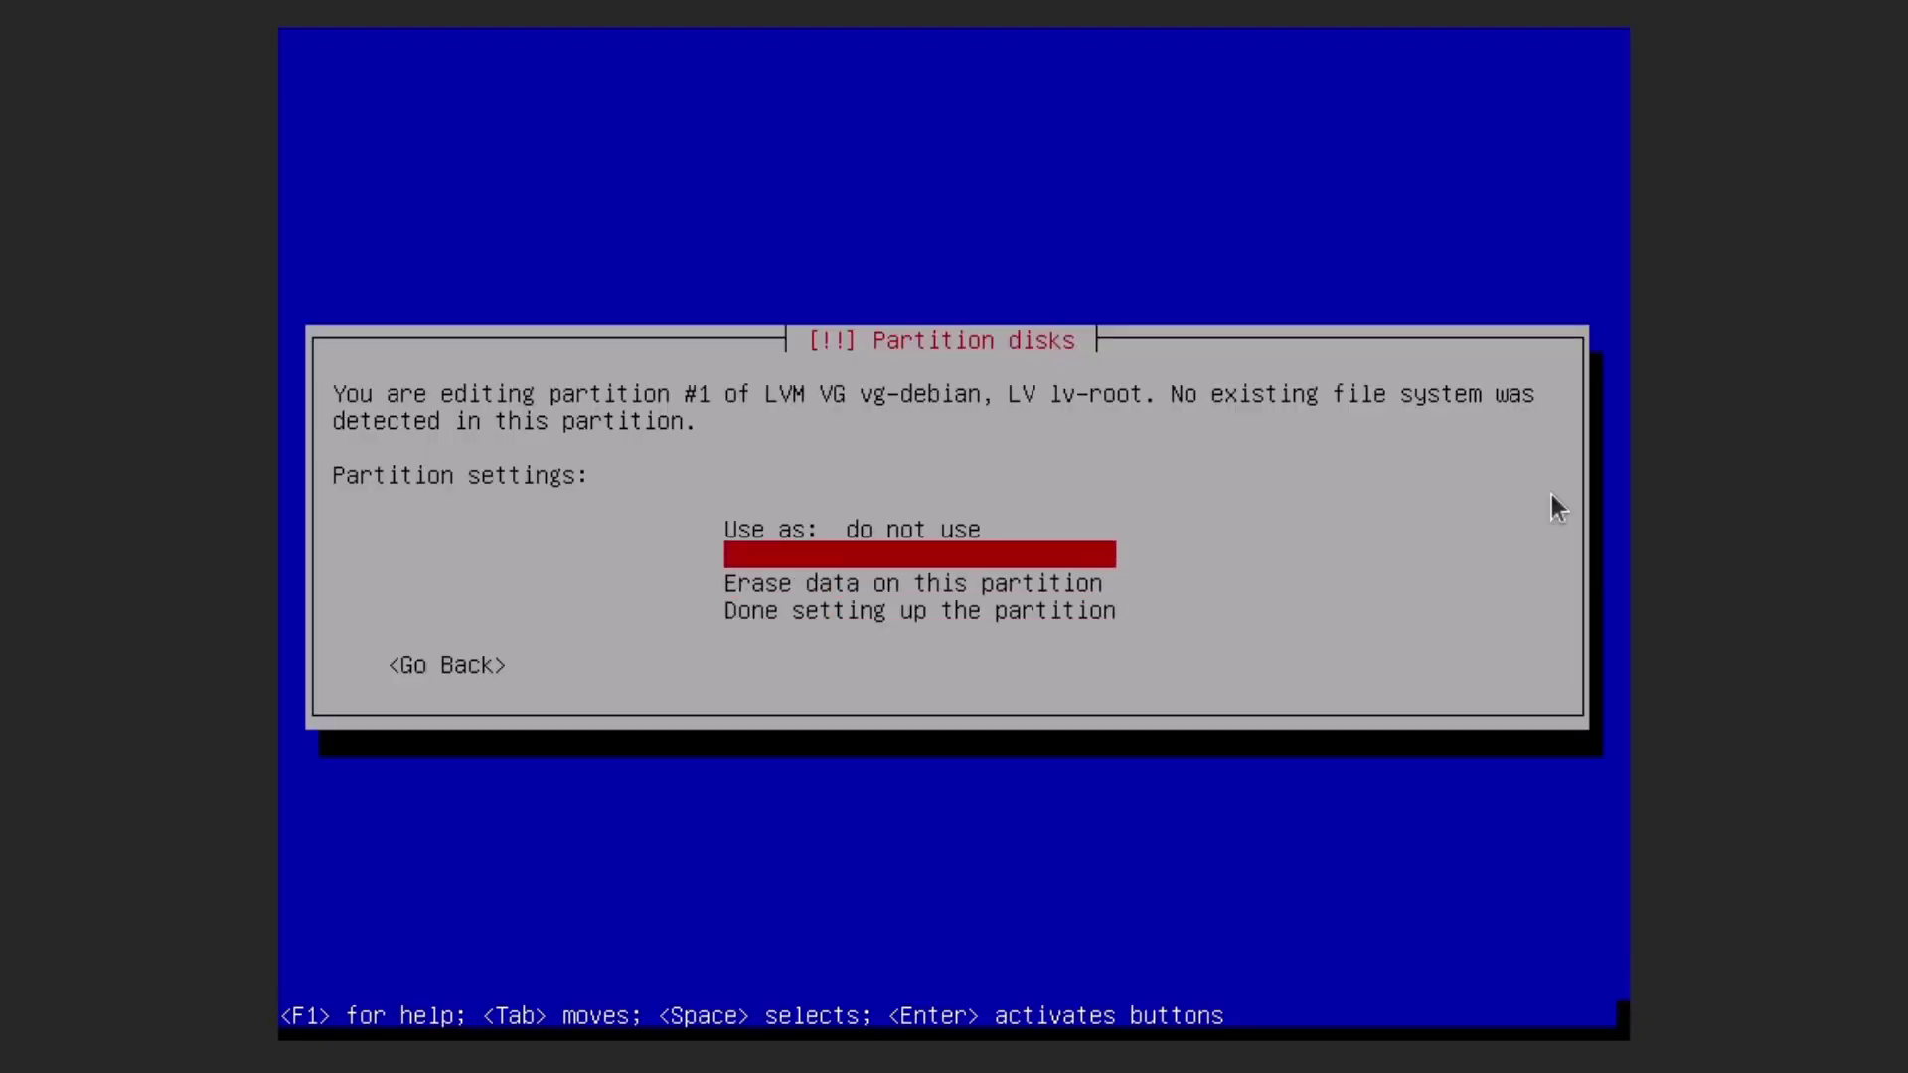
pyautogui.press('Return')
pyautogui.press('Return')
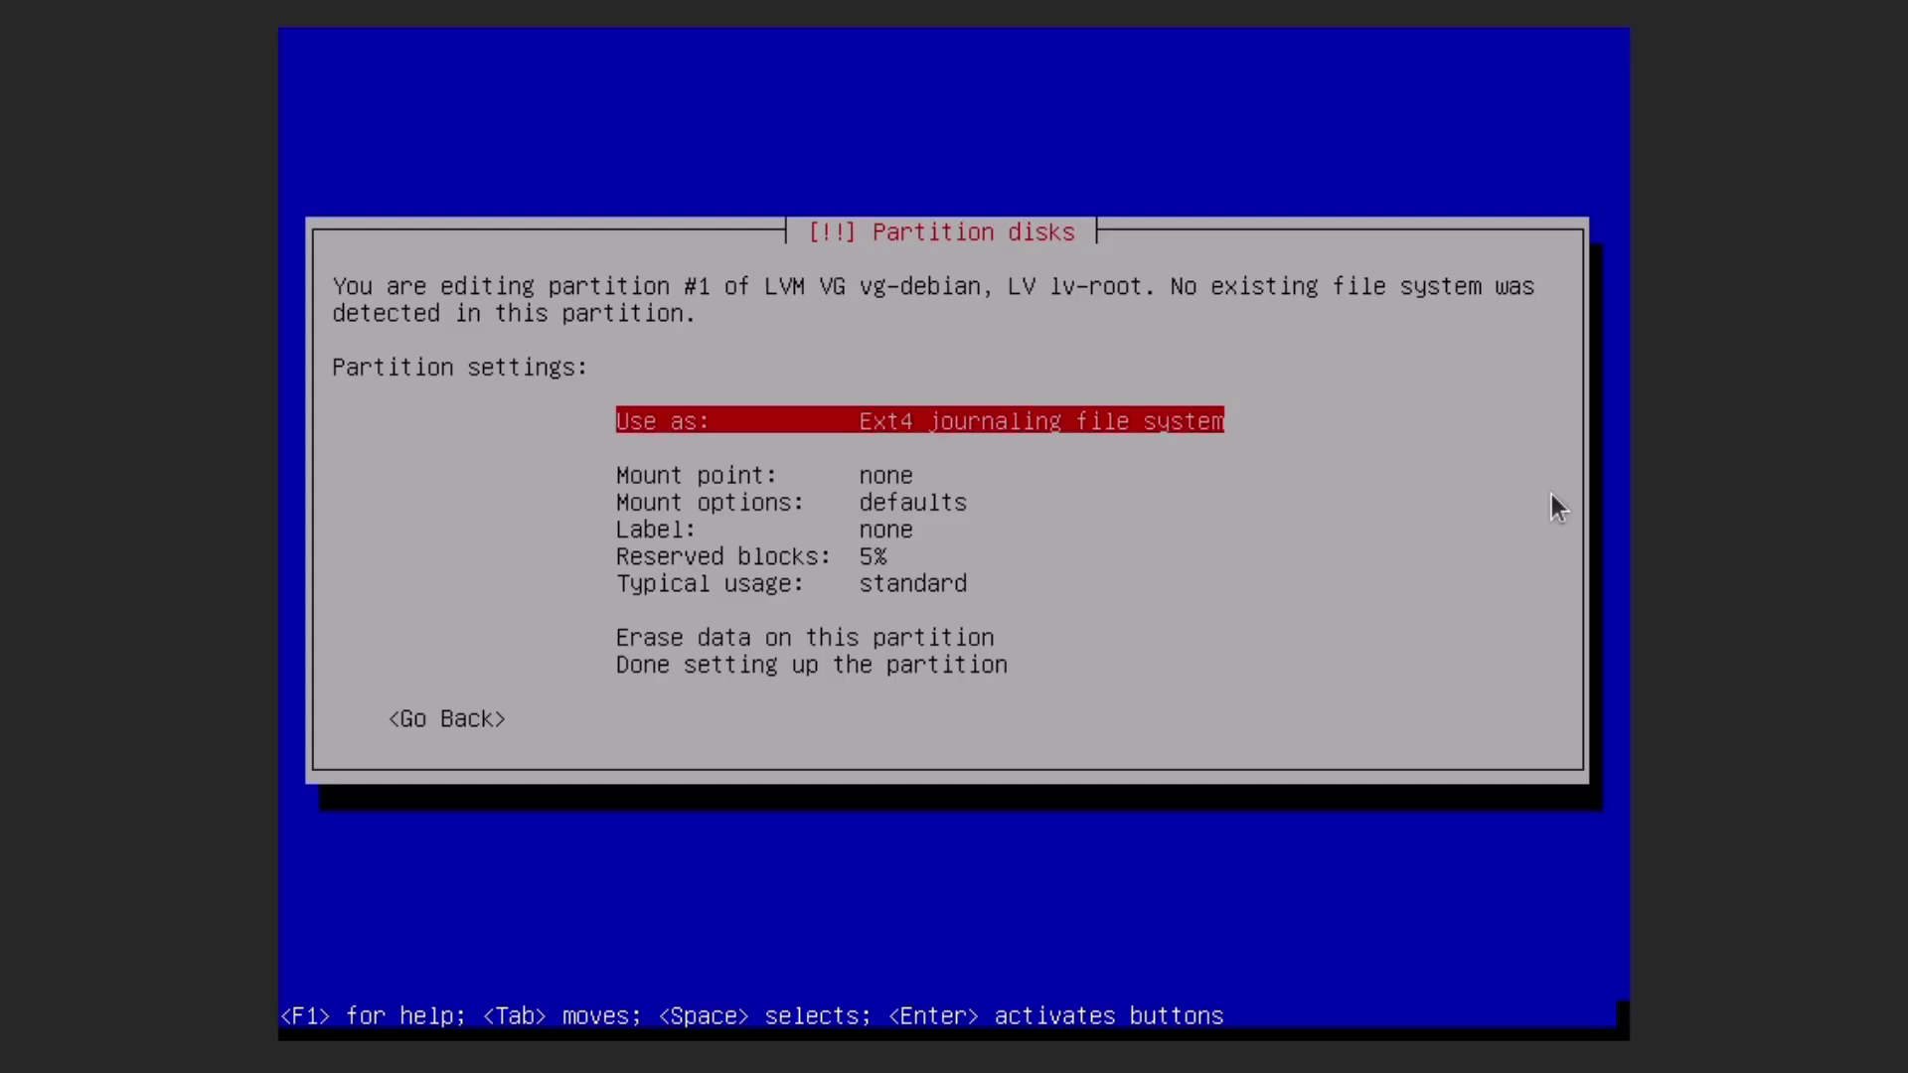
# Assign the root mount point / to the lv-root partition and finish setting it up.
pyautogui.press('Down')
pyautogui.press('Return')
pyautogui.press('Down')
pyautogui.press('Up')
pyautogui.press('Return')
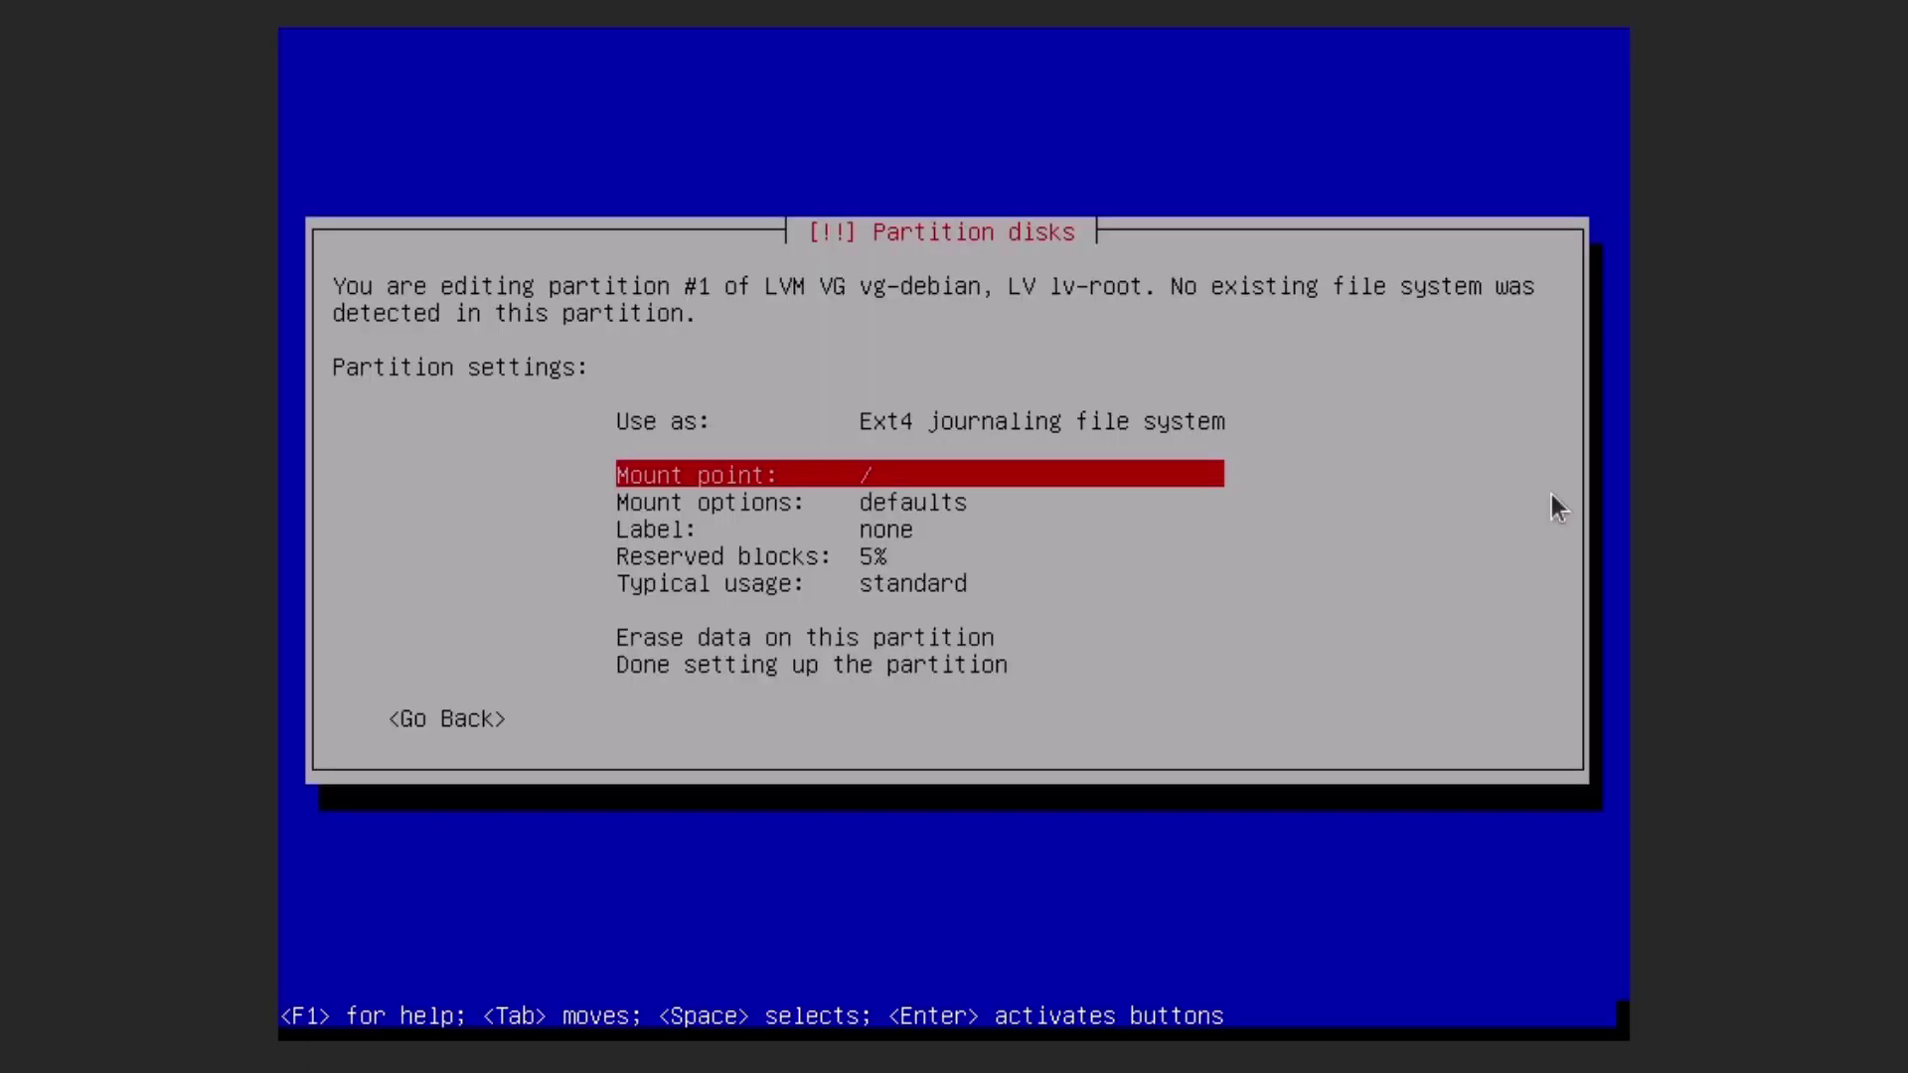
pyautogui.press('Down')
pyautogui.press('Down')
pyautogui.press('Down')
pyautogui.press('Down')
pyautogui.press('Down')
pyautogui.press('Down')
pyautogui.press('Return')
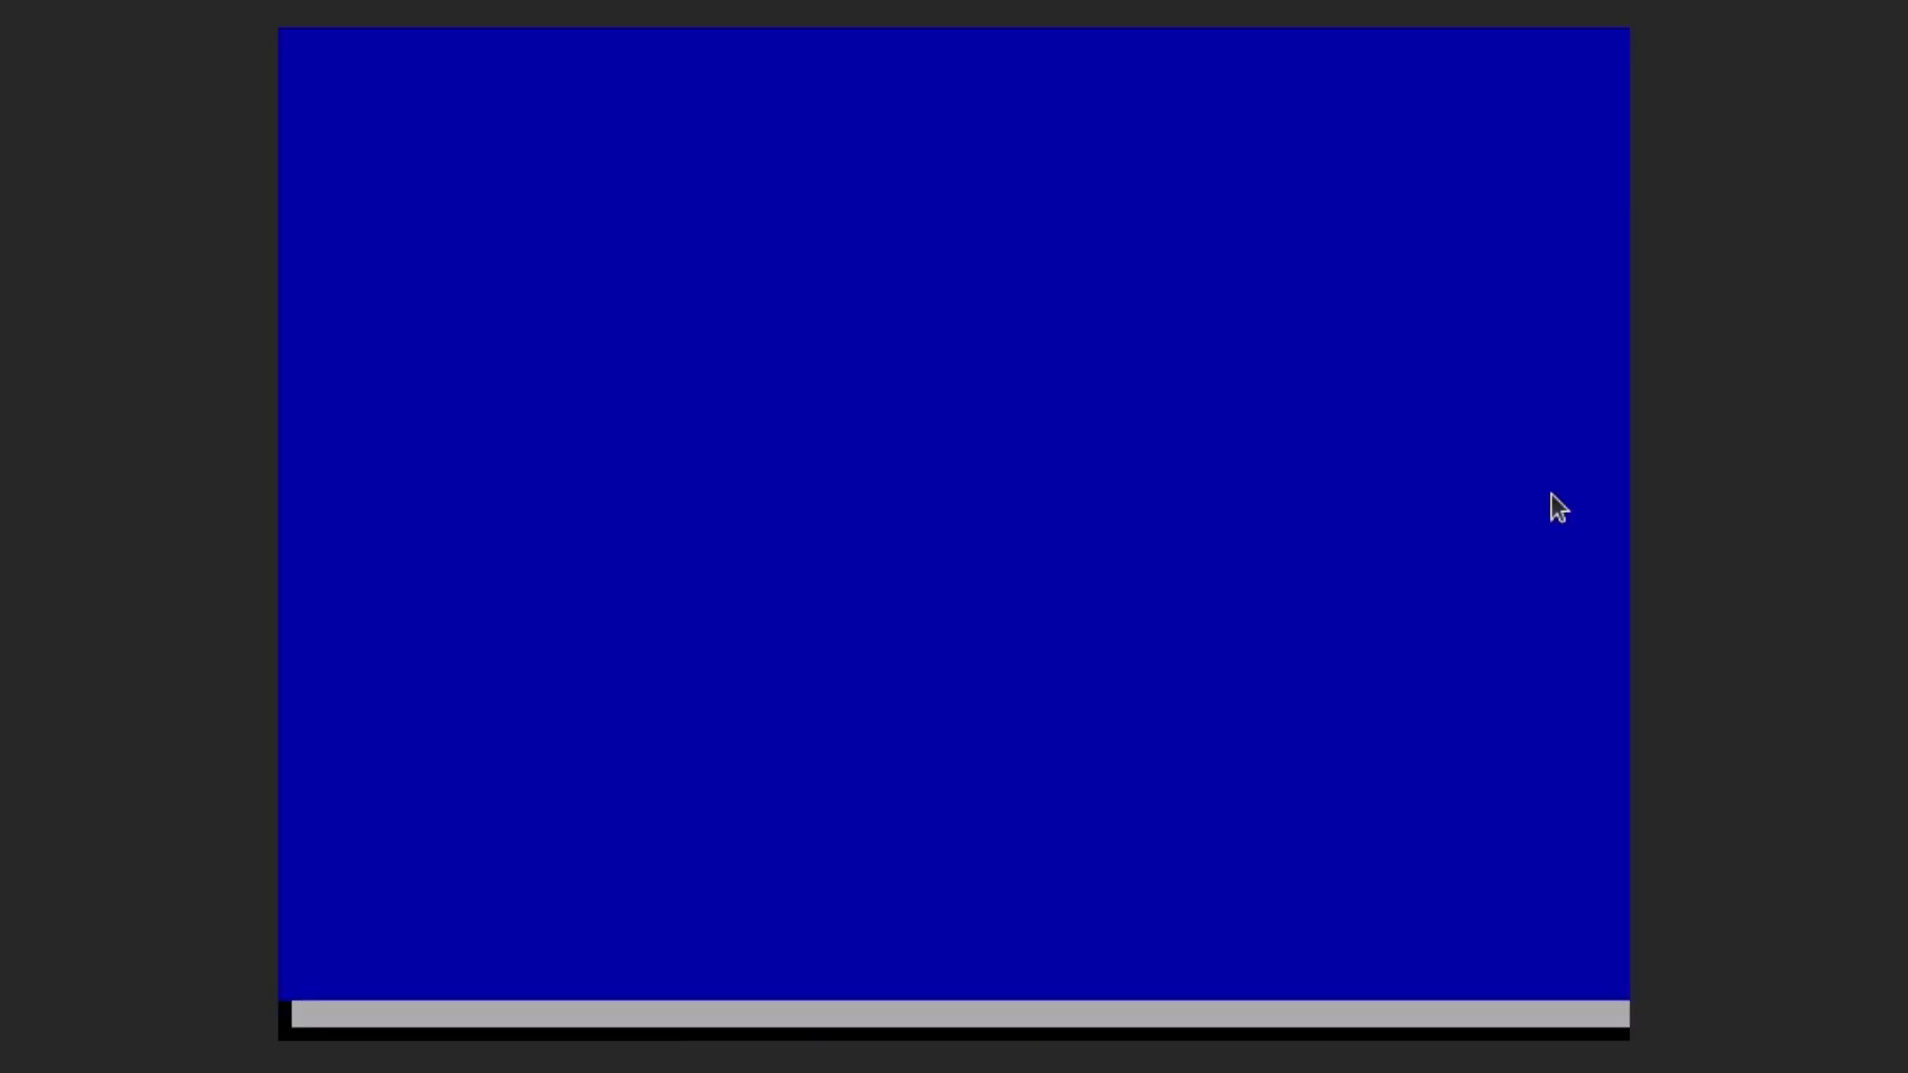
# Set the lv-srv volume's partition to be used as an Ext4 journaling file system.
pyautogui.press('Down')
pyautogui.press('Down')
pyautogui.press('Return')
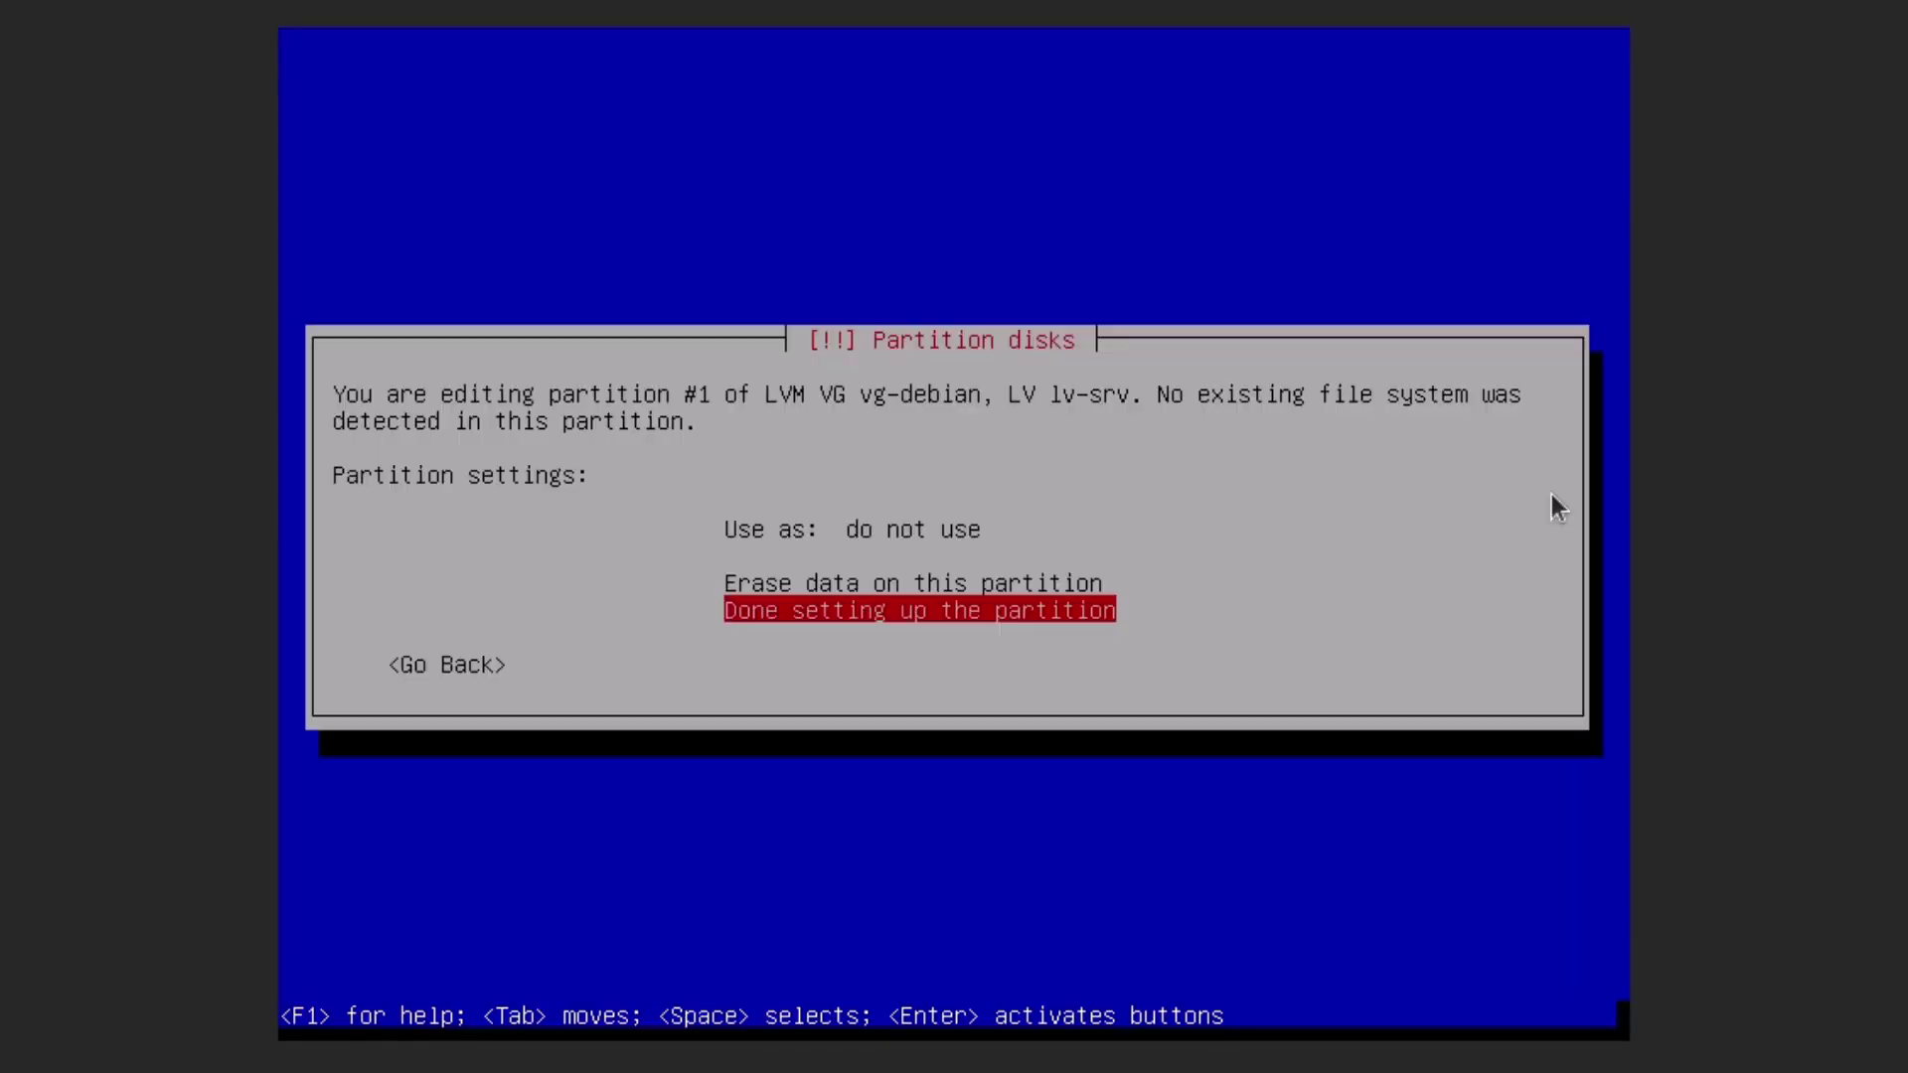
pyautogui.press('Up')
pyautogui.press('Up')
pyautogui.press('Return')
pyautogui.press('Down')
pyautogui.press('Down')
pyautogui.press('Down')
pyautogui.press('Up')
pyautogui.press('Up')
pyautogui.press('Up')
pyautogui.press('Return')
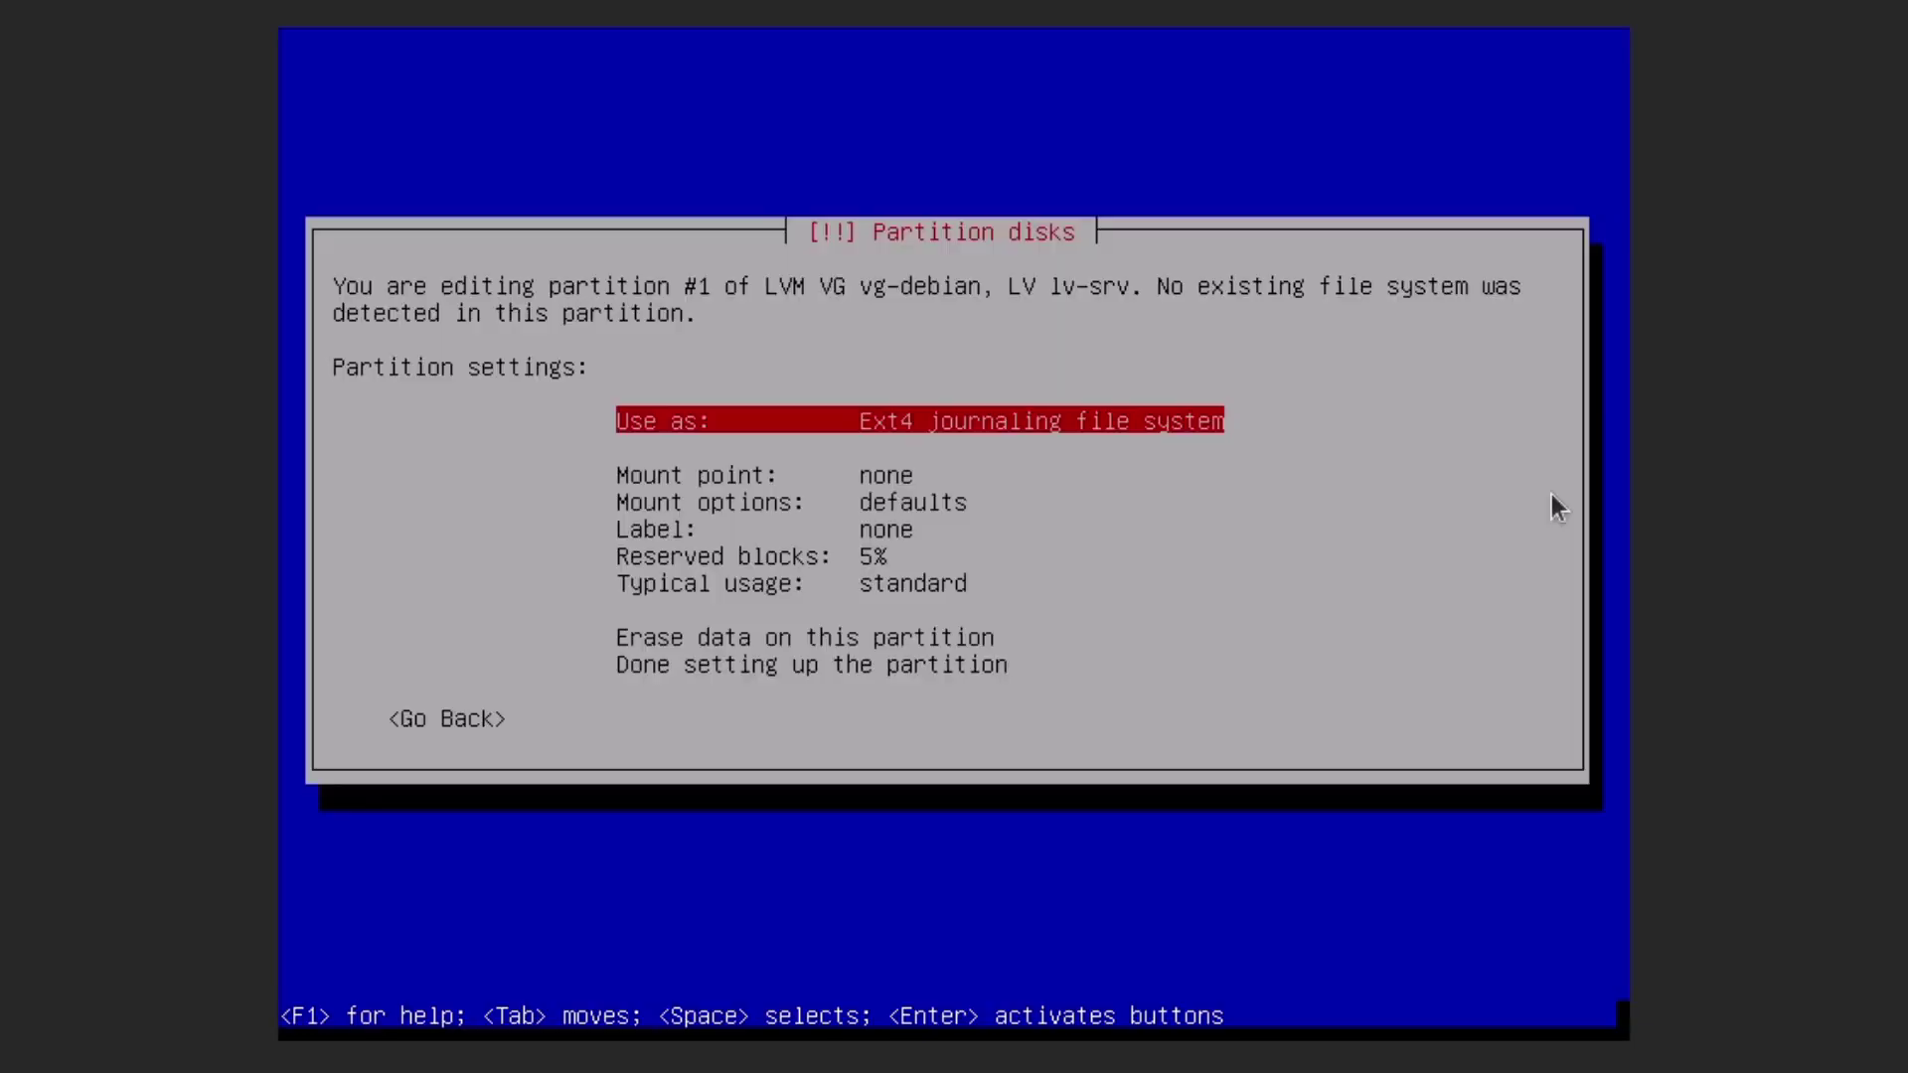
# Assign the mount point /srv to the lv-srv partition and finish setting it up.
pyautogui.press('Down')
pyautogui.press('Return')
pyautogui.press('Down')
pyautogui.press('Down')
pyautogui.press('Down')
pyautogui.press('Down')
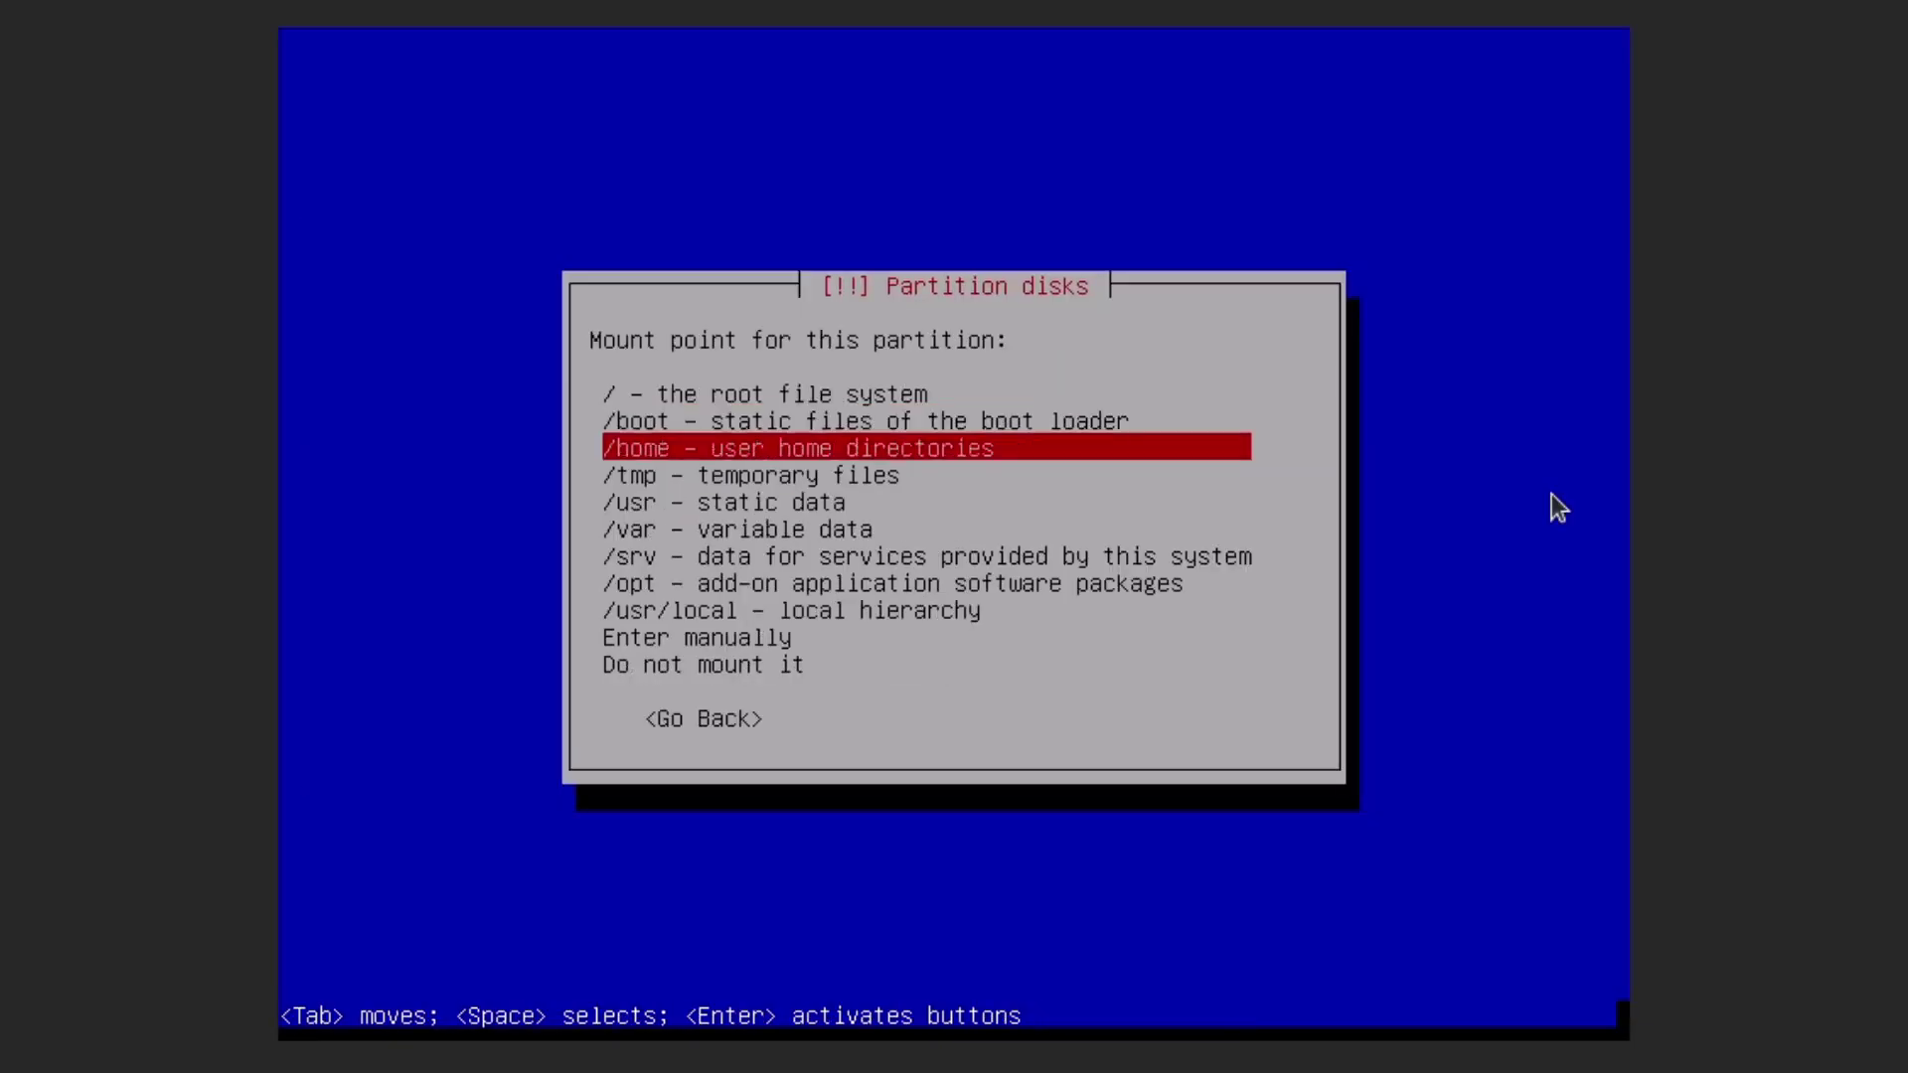
pyautogui.press('Down')
pyautogui.press('Down')
pyautogui.press('Return')
pyautogui.press('Down')
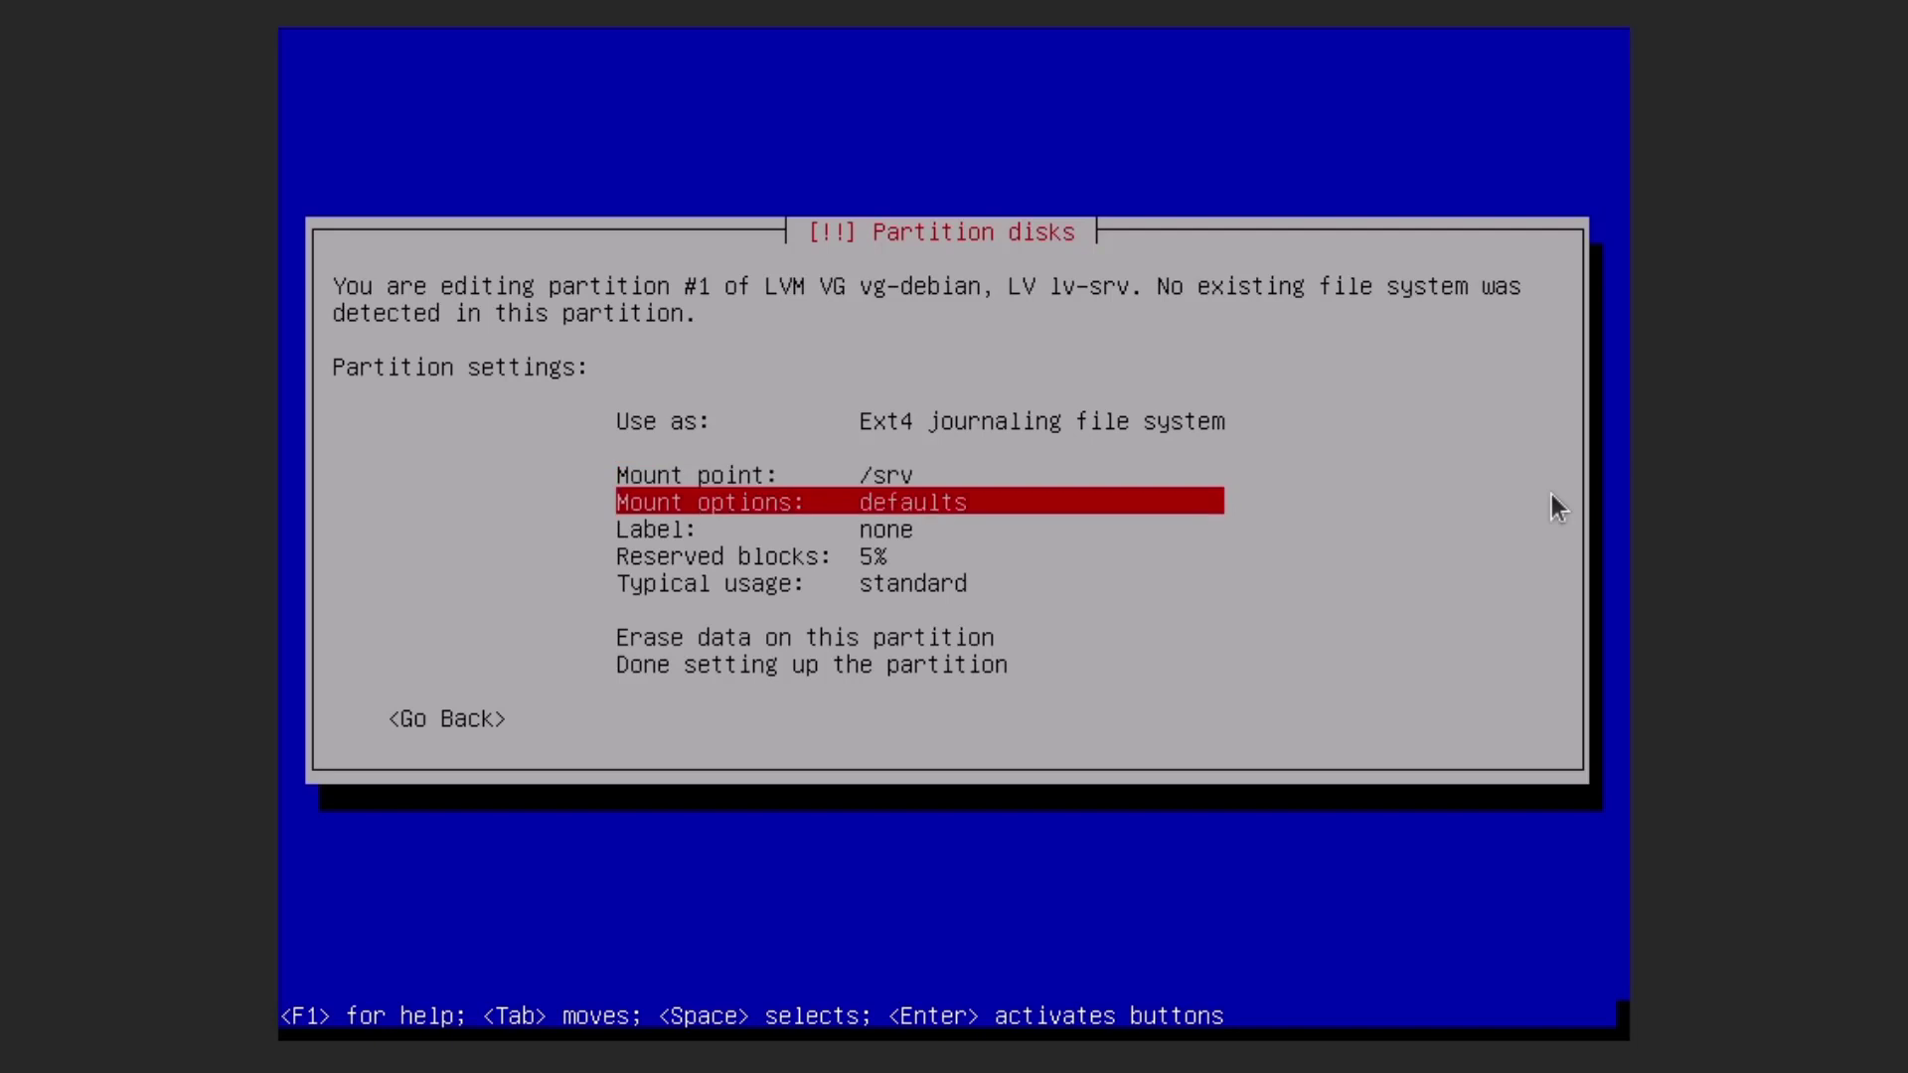
pyautogui.press('Down')
pyautogui.press('Down')
pyautogui.press('Down')
pyautogui.press('Down')
pyautogui.press('Down')
pyautogui.press('Return')
# Set the lv-swap volume's partition to be used as a swap area and finish setting it up.
pyautogui.press('Down')
pyautogui.press('Down')
pyautogui.press('Return')
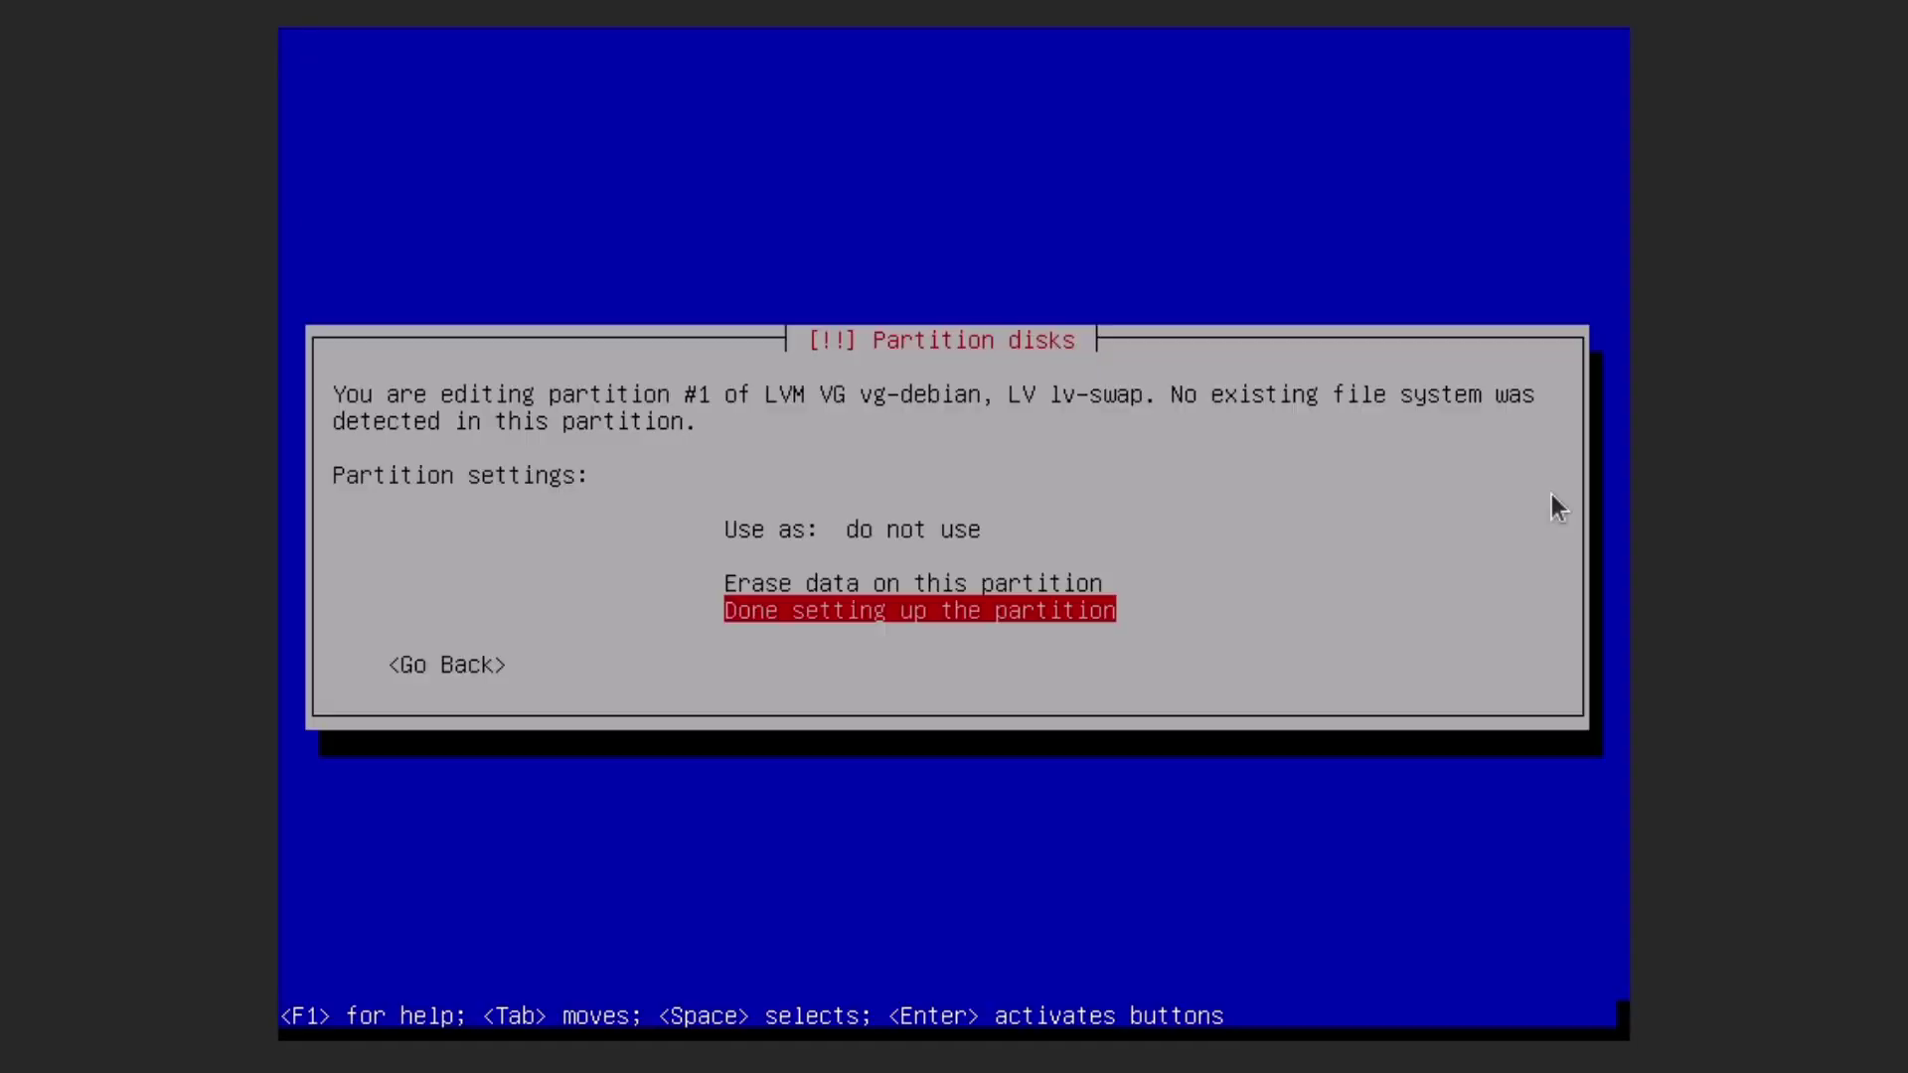
pyautogui.press('Up')
pyautogui.press('Up')
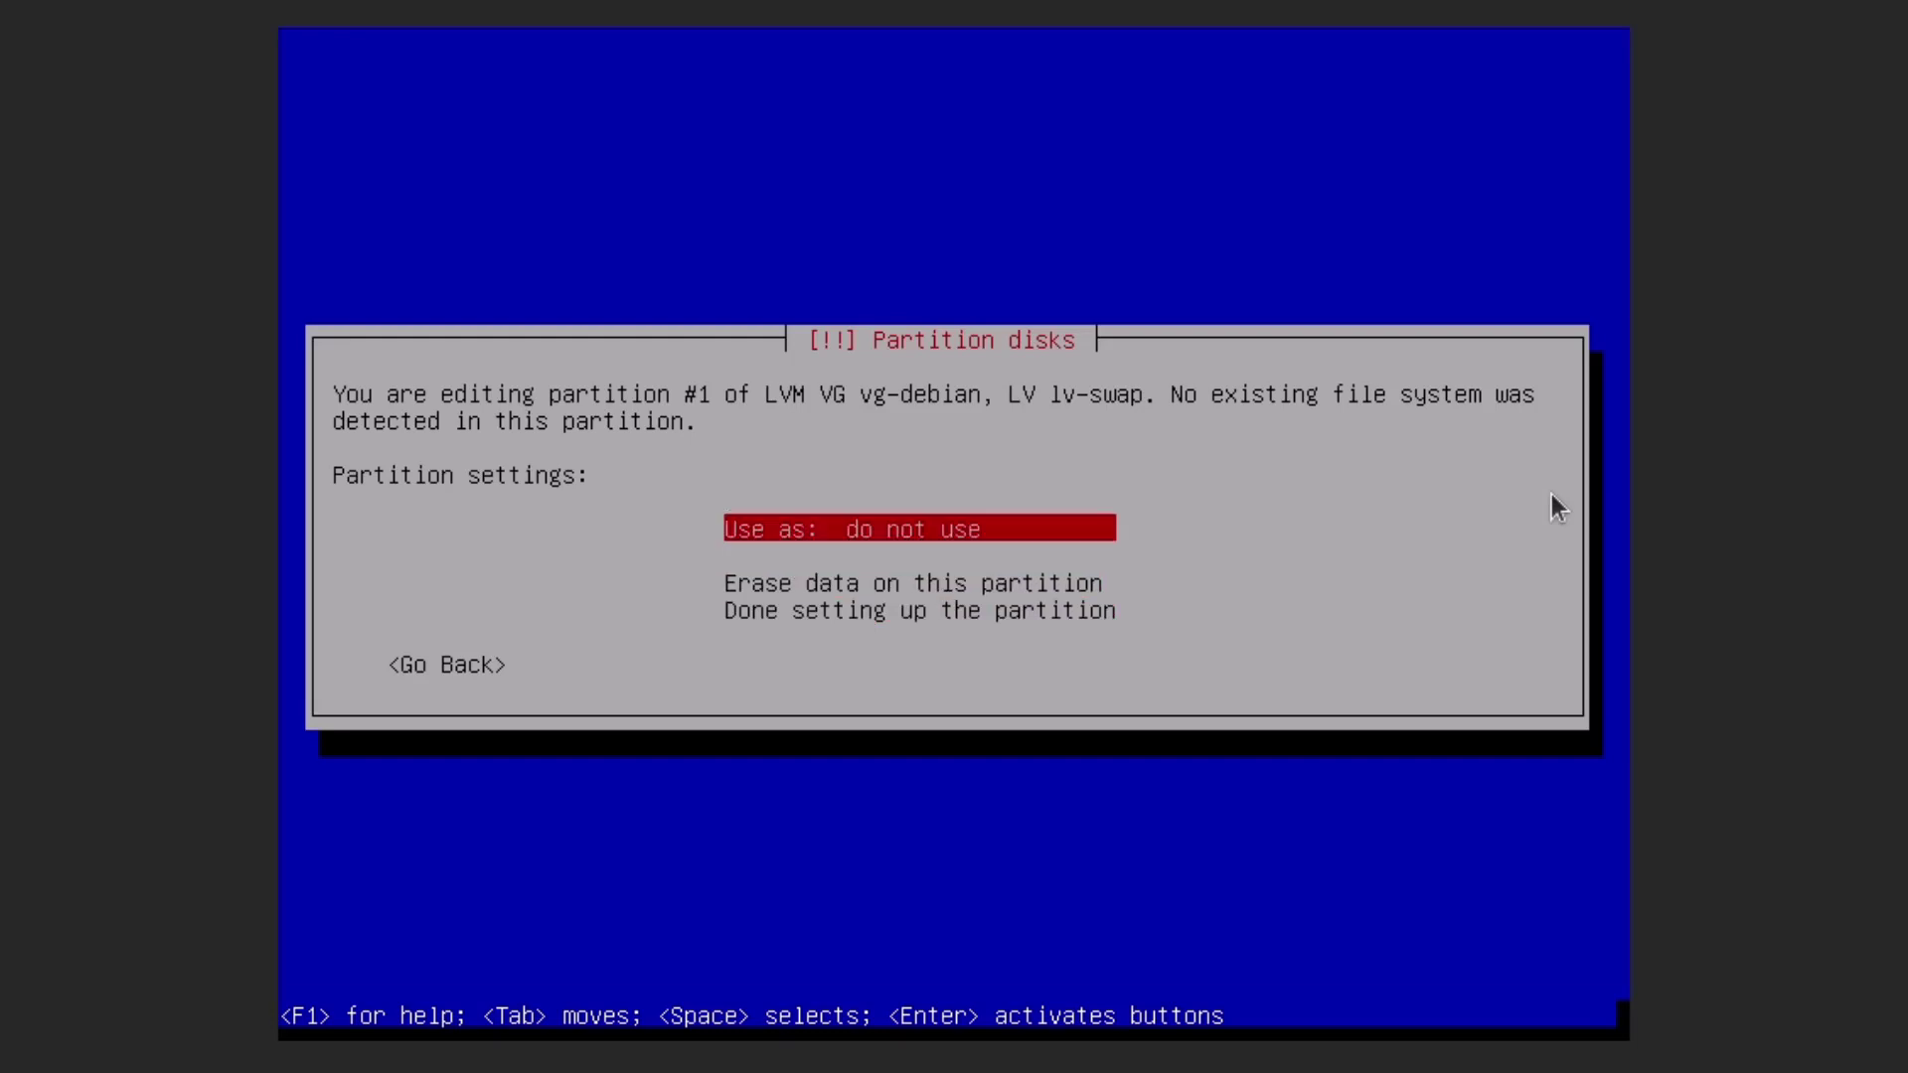
pyautogui.press('Return')
pyautogui.press('Down')
pyautogui.press('Down')
pyautogui.press('Down')
pyautogui.press('Down')
pyautogui.press('Down')
pyautogui.press('Down')
pyautogui.press('Down')
pyautogui.press('Down')
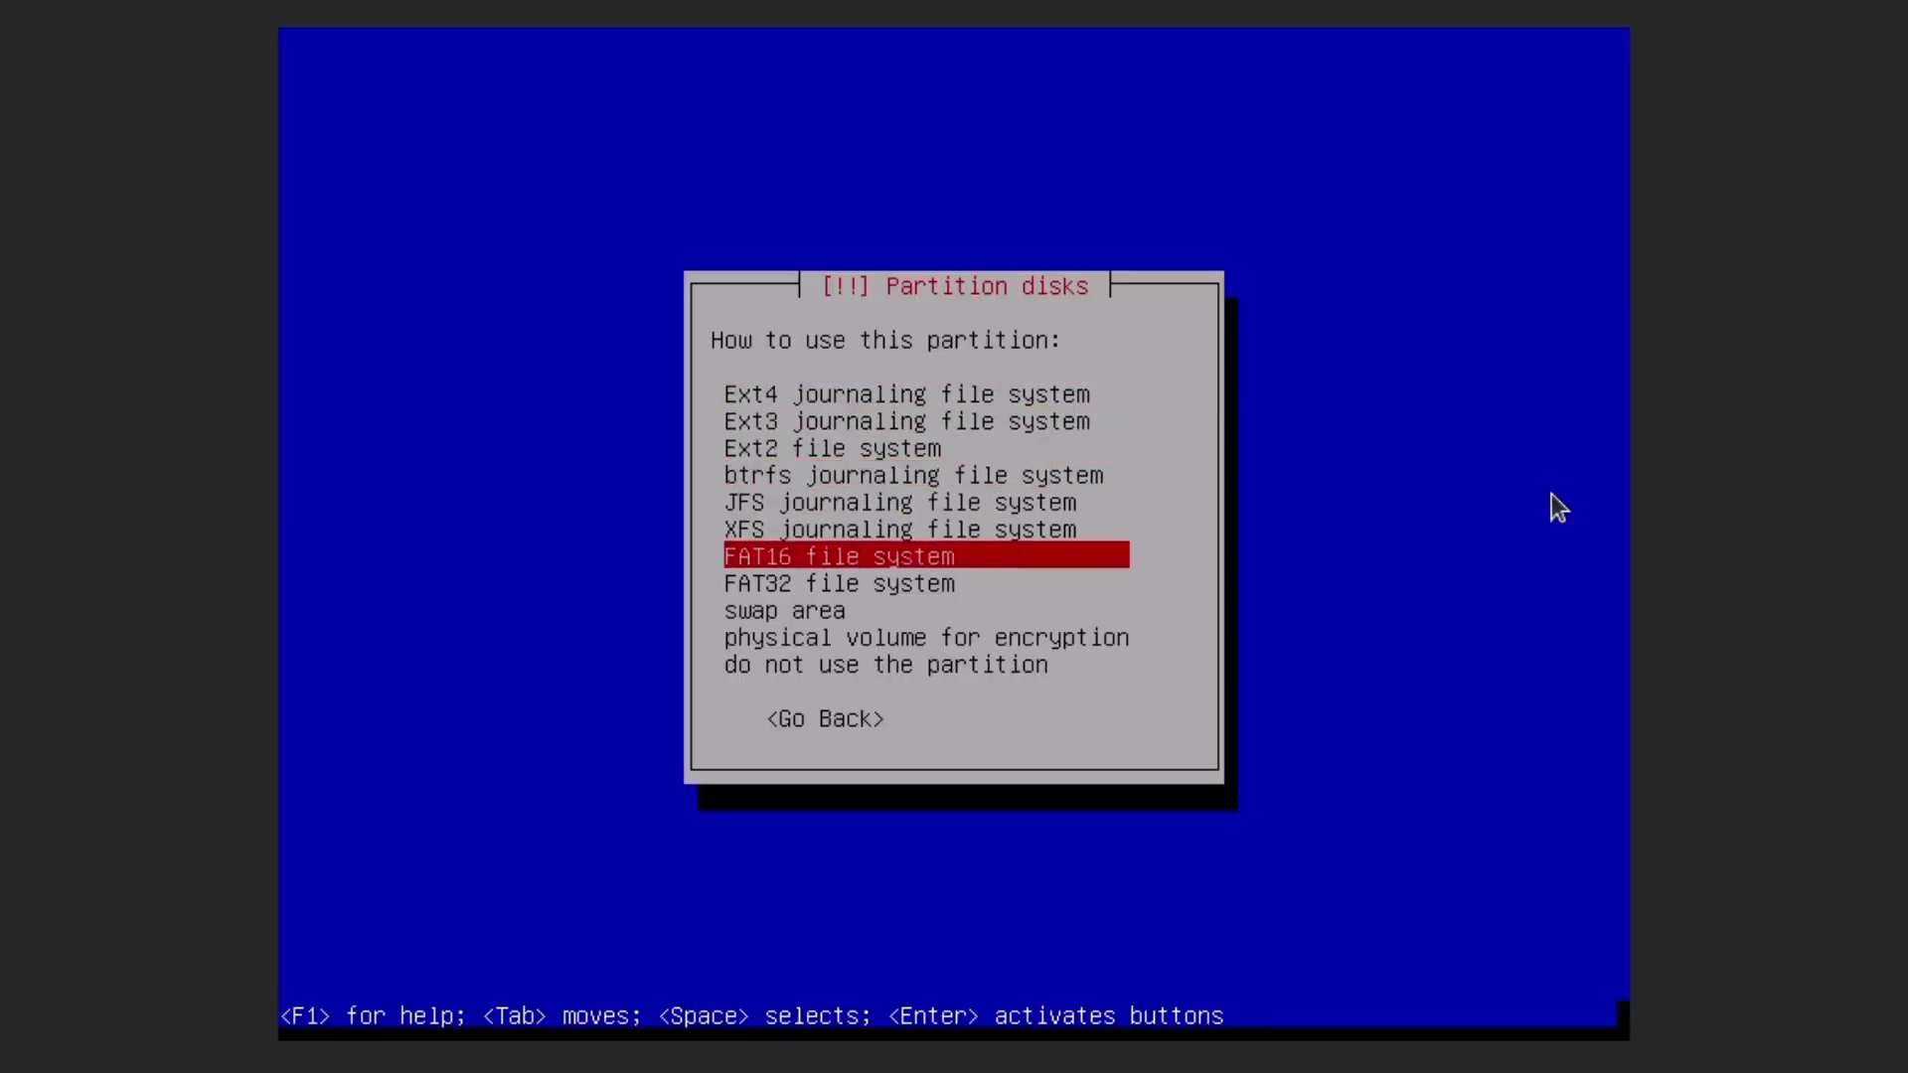
pyautogui.press('Return')
pyautogui.press('Down')
pyautogui.press('Down')
pyautogui.press('Return')
# Set the lv-tmp volume's partition to be used as an Ext4 journaling file system.
pyautogui.press('Down')
pyautogui.press('Down')
pyautogui.press('Return')
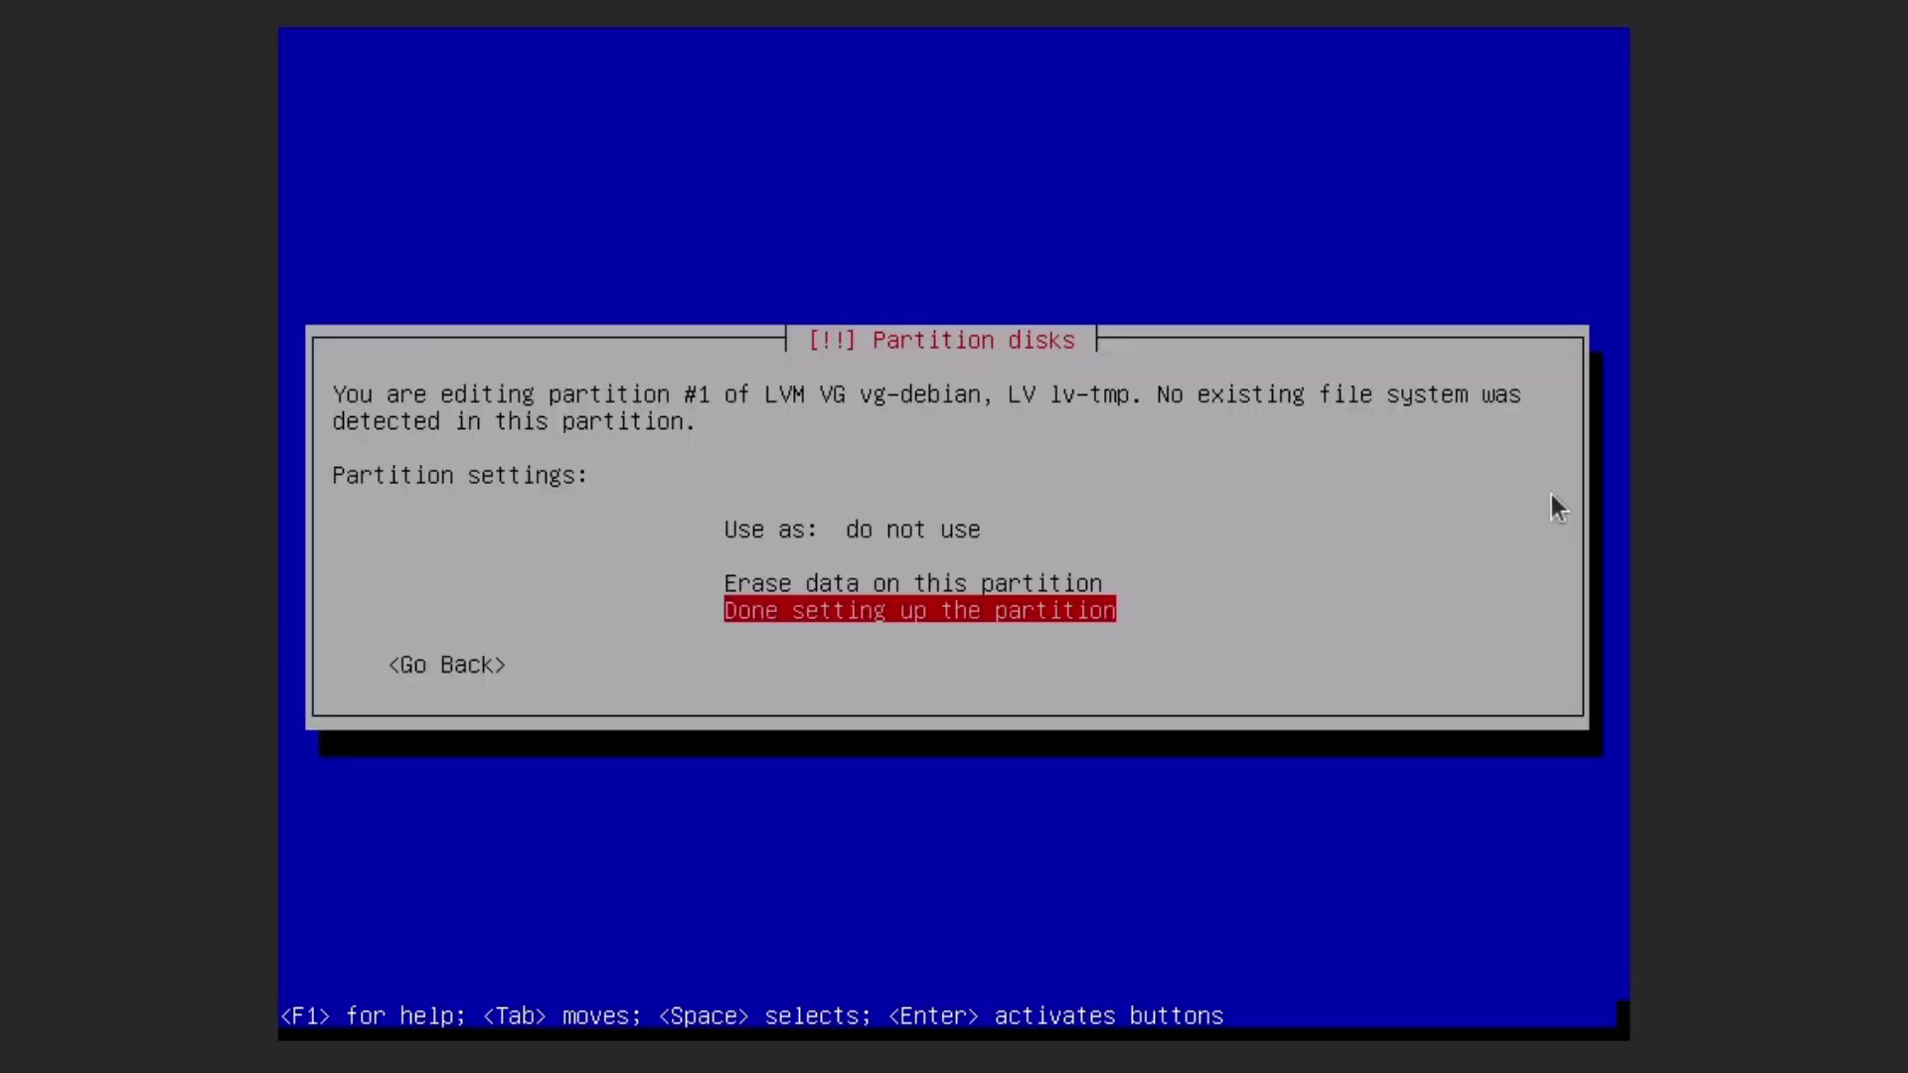
pyautogui.press('Up')
pyautogui.press('Up')
pyautogui.press('Up')
pyautogui.press('Return')
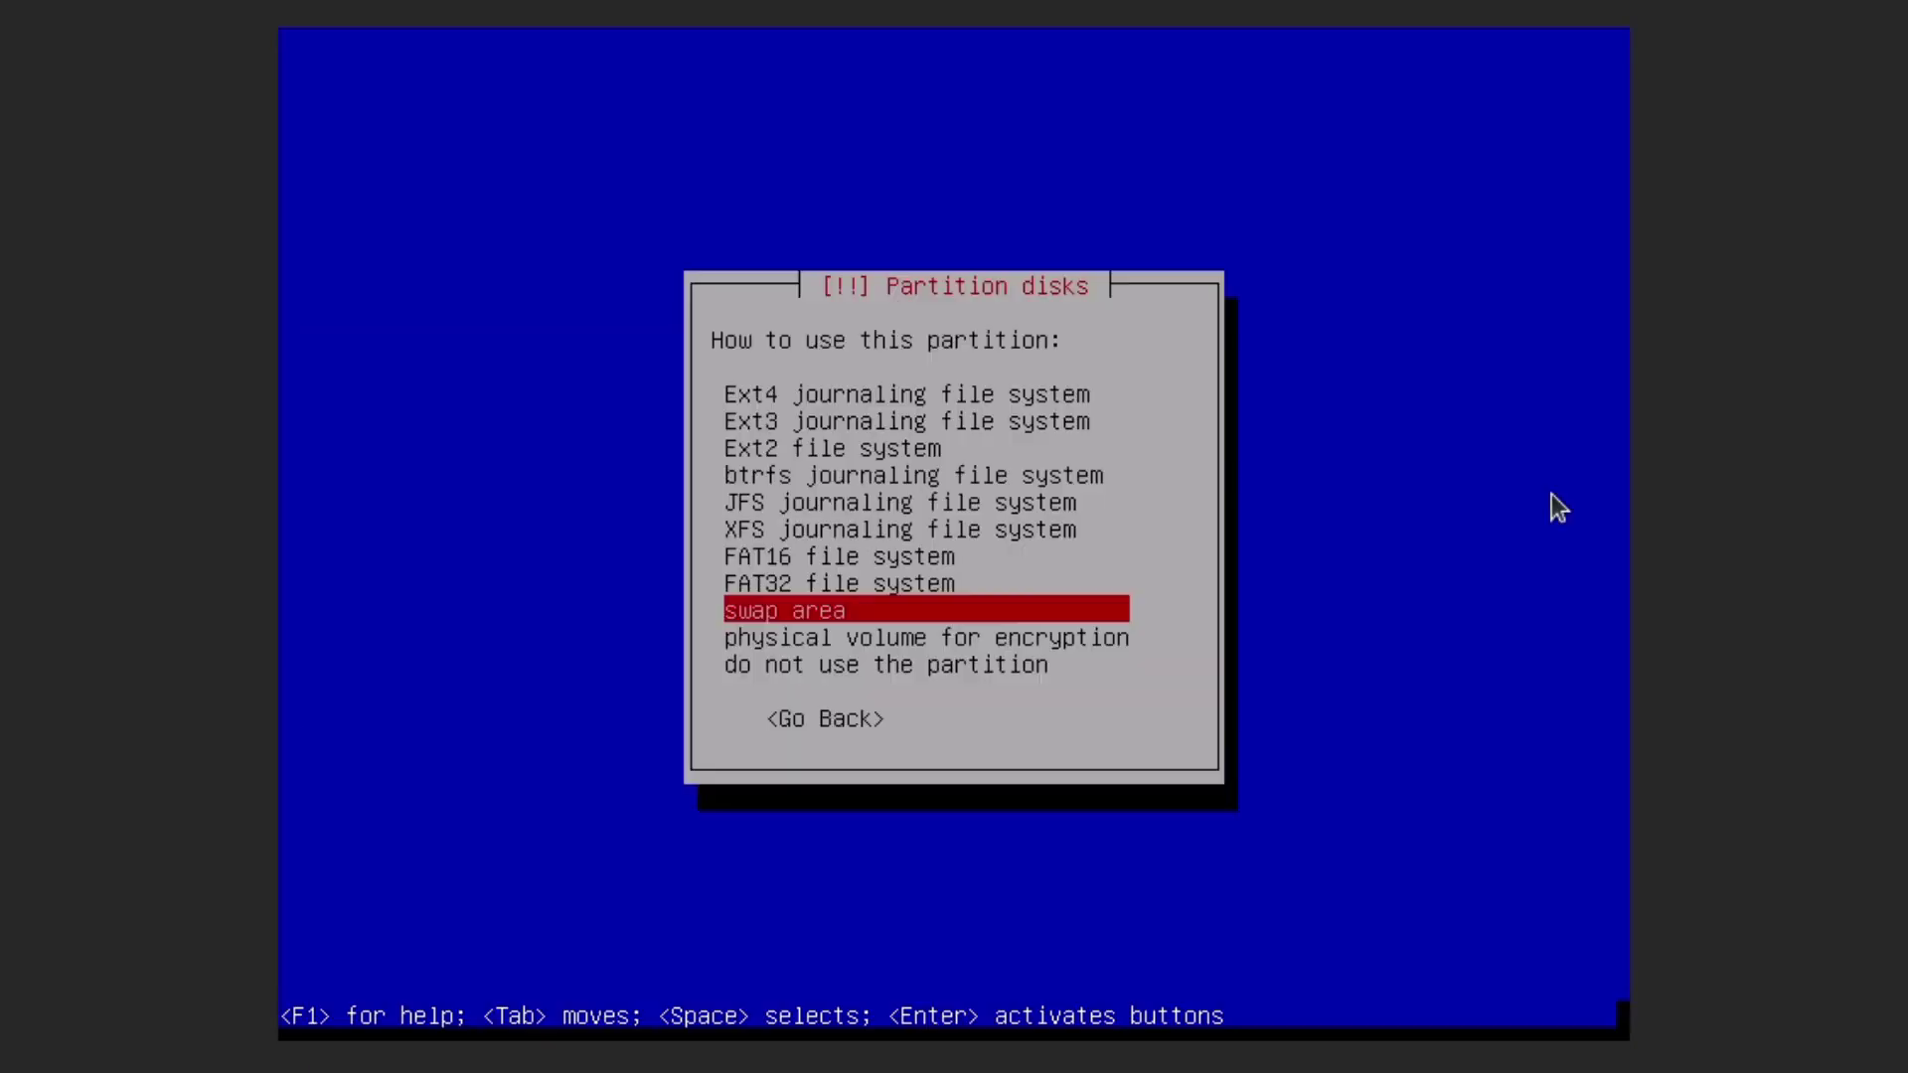
pyautogui.press('Up')
pyautogui.press('Up')
pyautogui.press('Up')
pyautogui.press('Up')
pyautogui.press('Up')
pyautogui.press('Up')
pyautogui.press('Up')
pyautogui.press('Up')
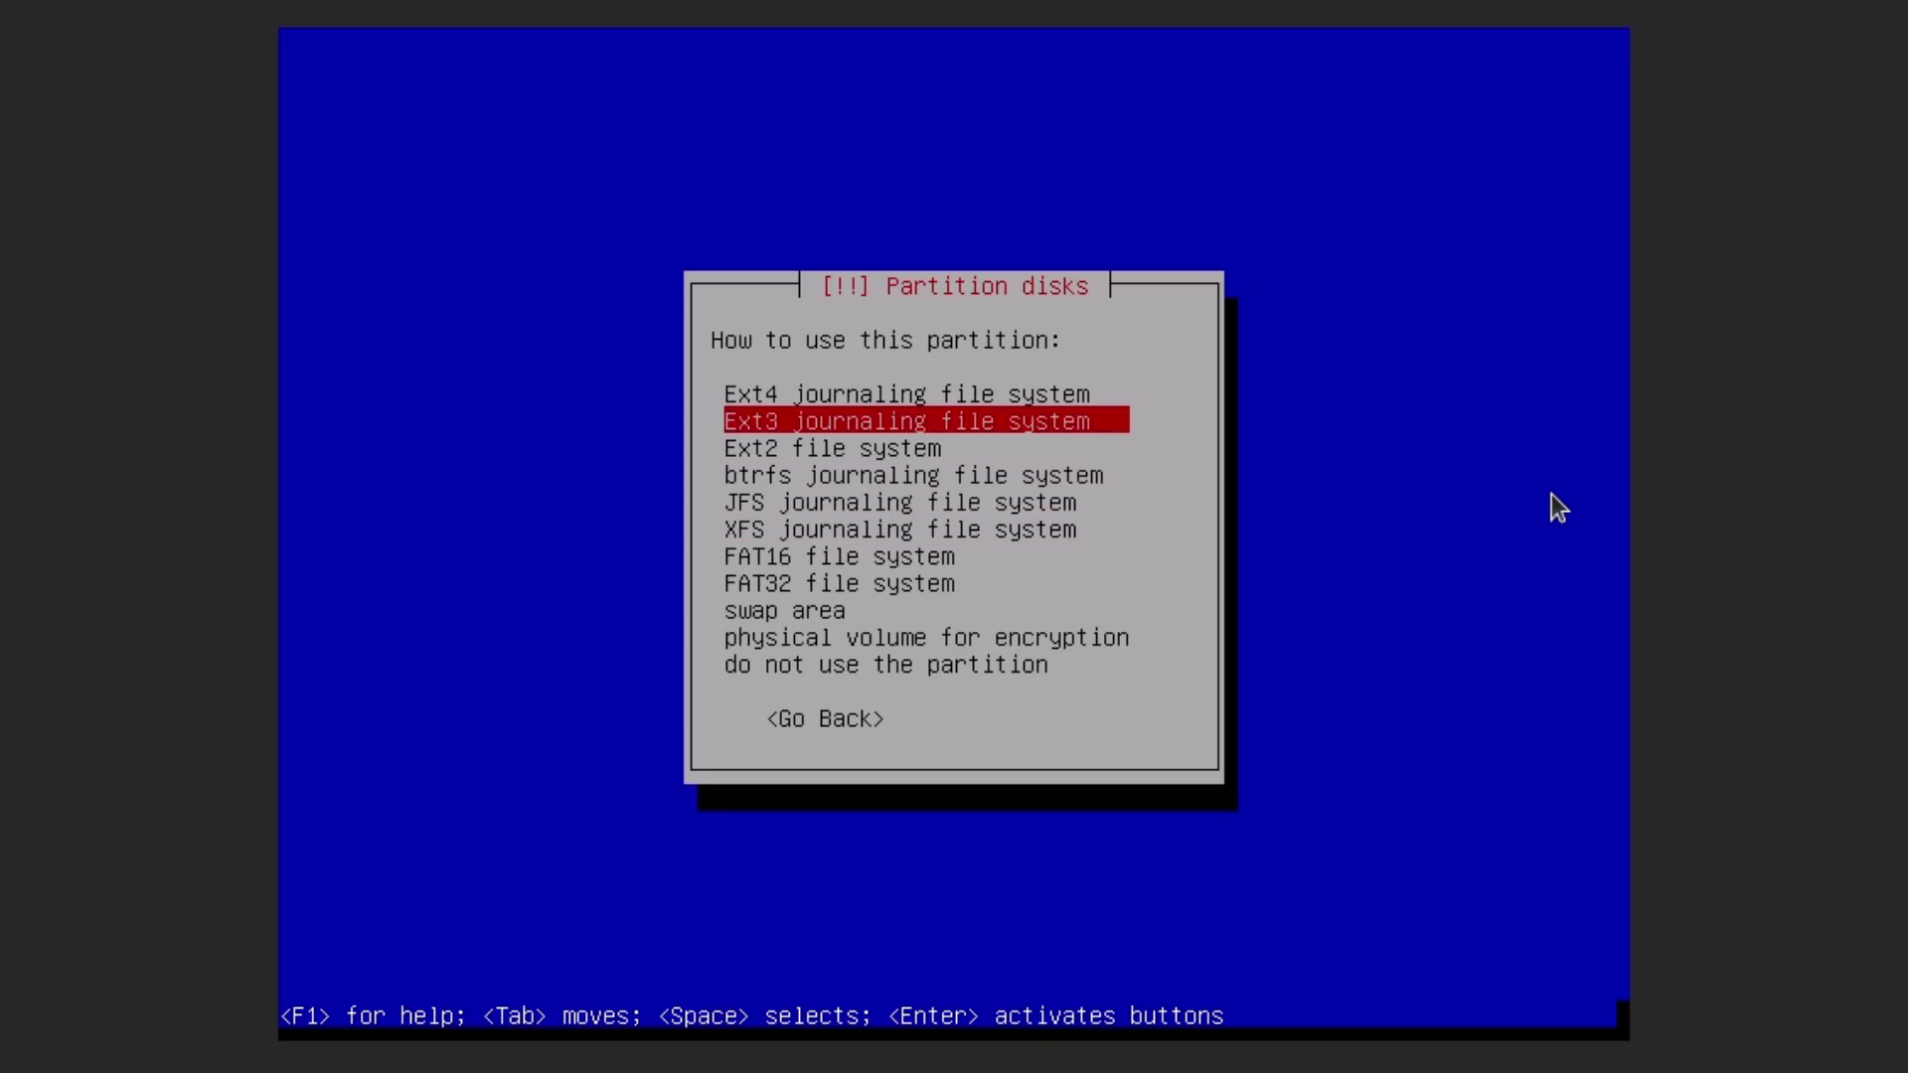
pyautogui.press('Return')
# Assign the mount point /tmp to the lv-tmp partition and finish setting it up.
pyautogui.press('Down')
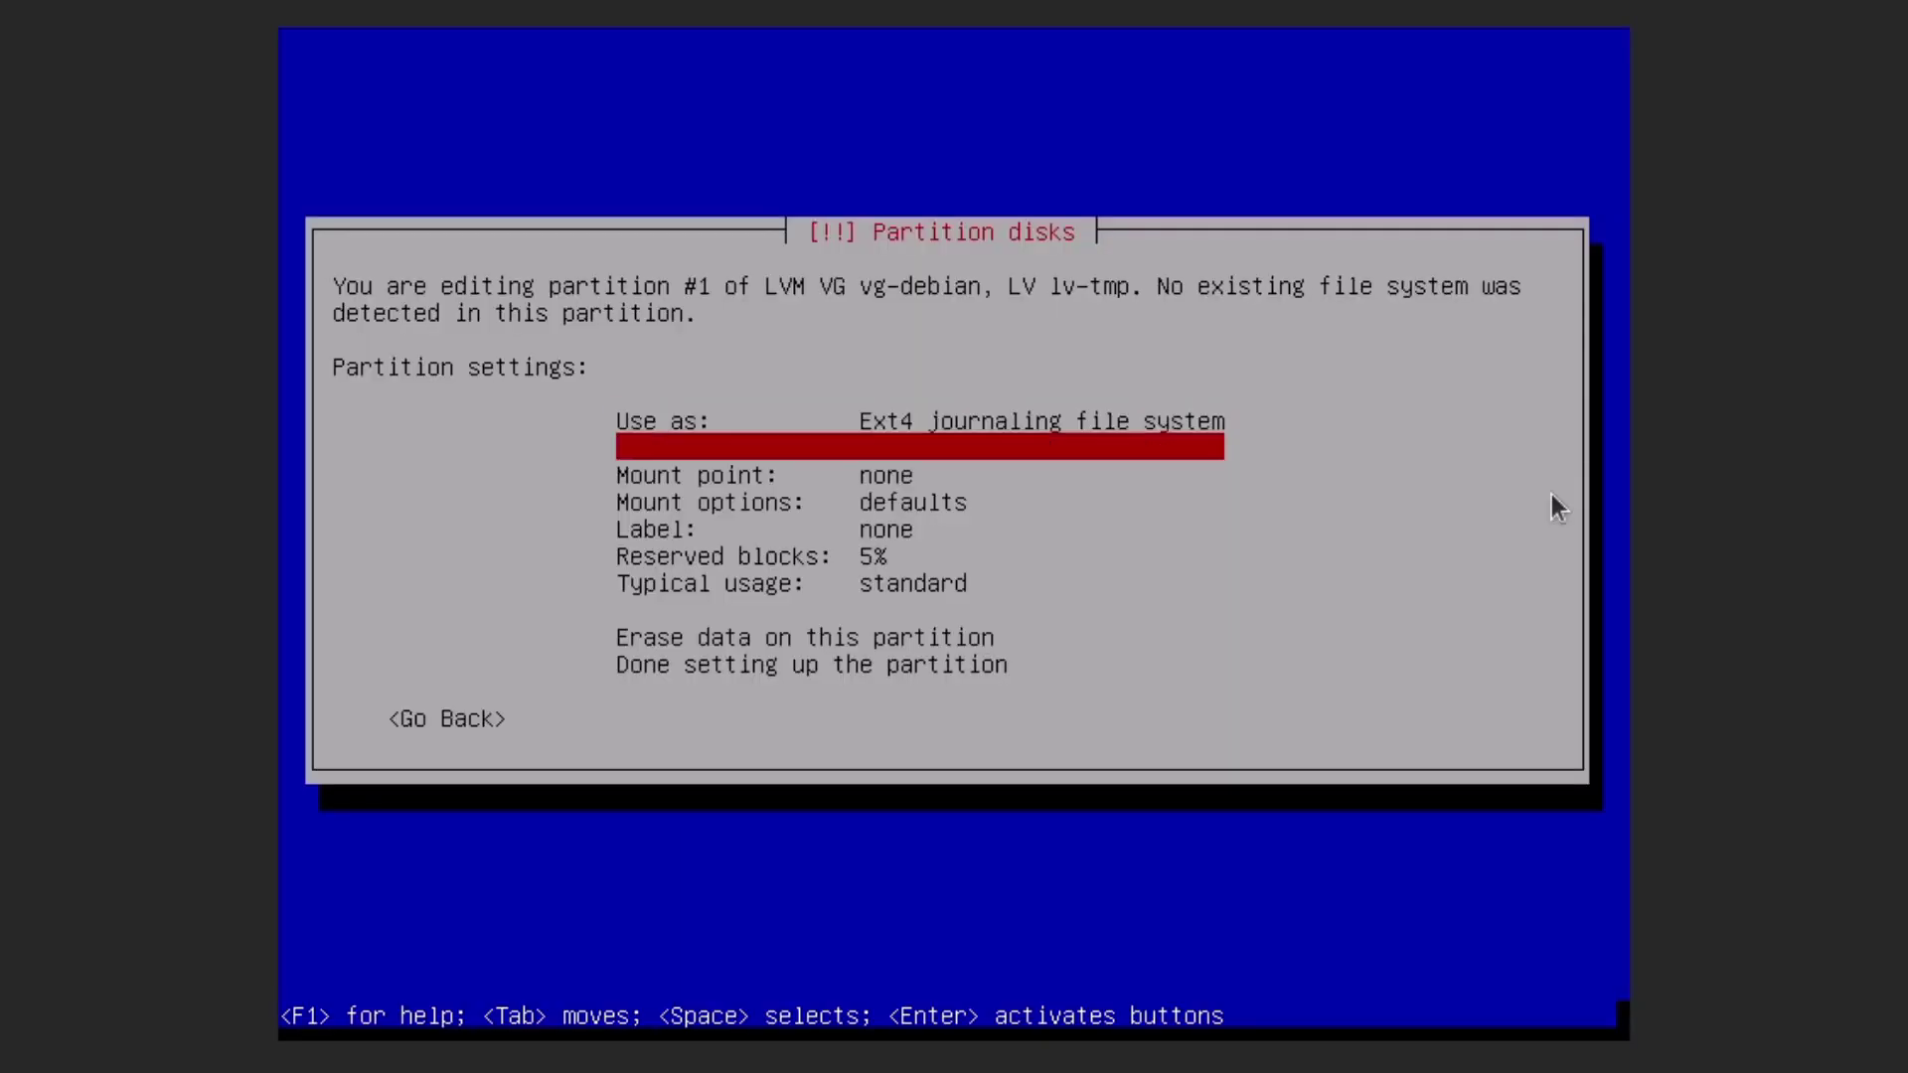
pyautogui.press('Return')
pyautogui.press('Down')
pyautogui.press('Down')
pyautogui.press('Down')
pyautogui.press('Up')
pyautogui.press('Down')
pyautogui.press('Return')
pyautogui.press('Down')
pyautogui.press('Down')
pyautogui.press('Down')
pyautogui.press('Down')
pyautogui.press('Down')
pyautogui.press('Down')
pyautogui.press('Return')
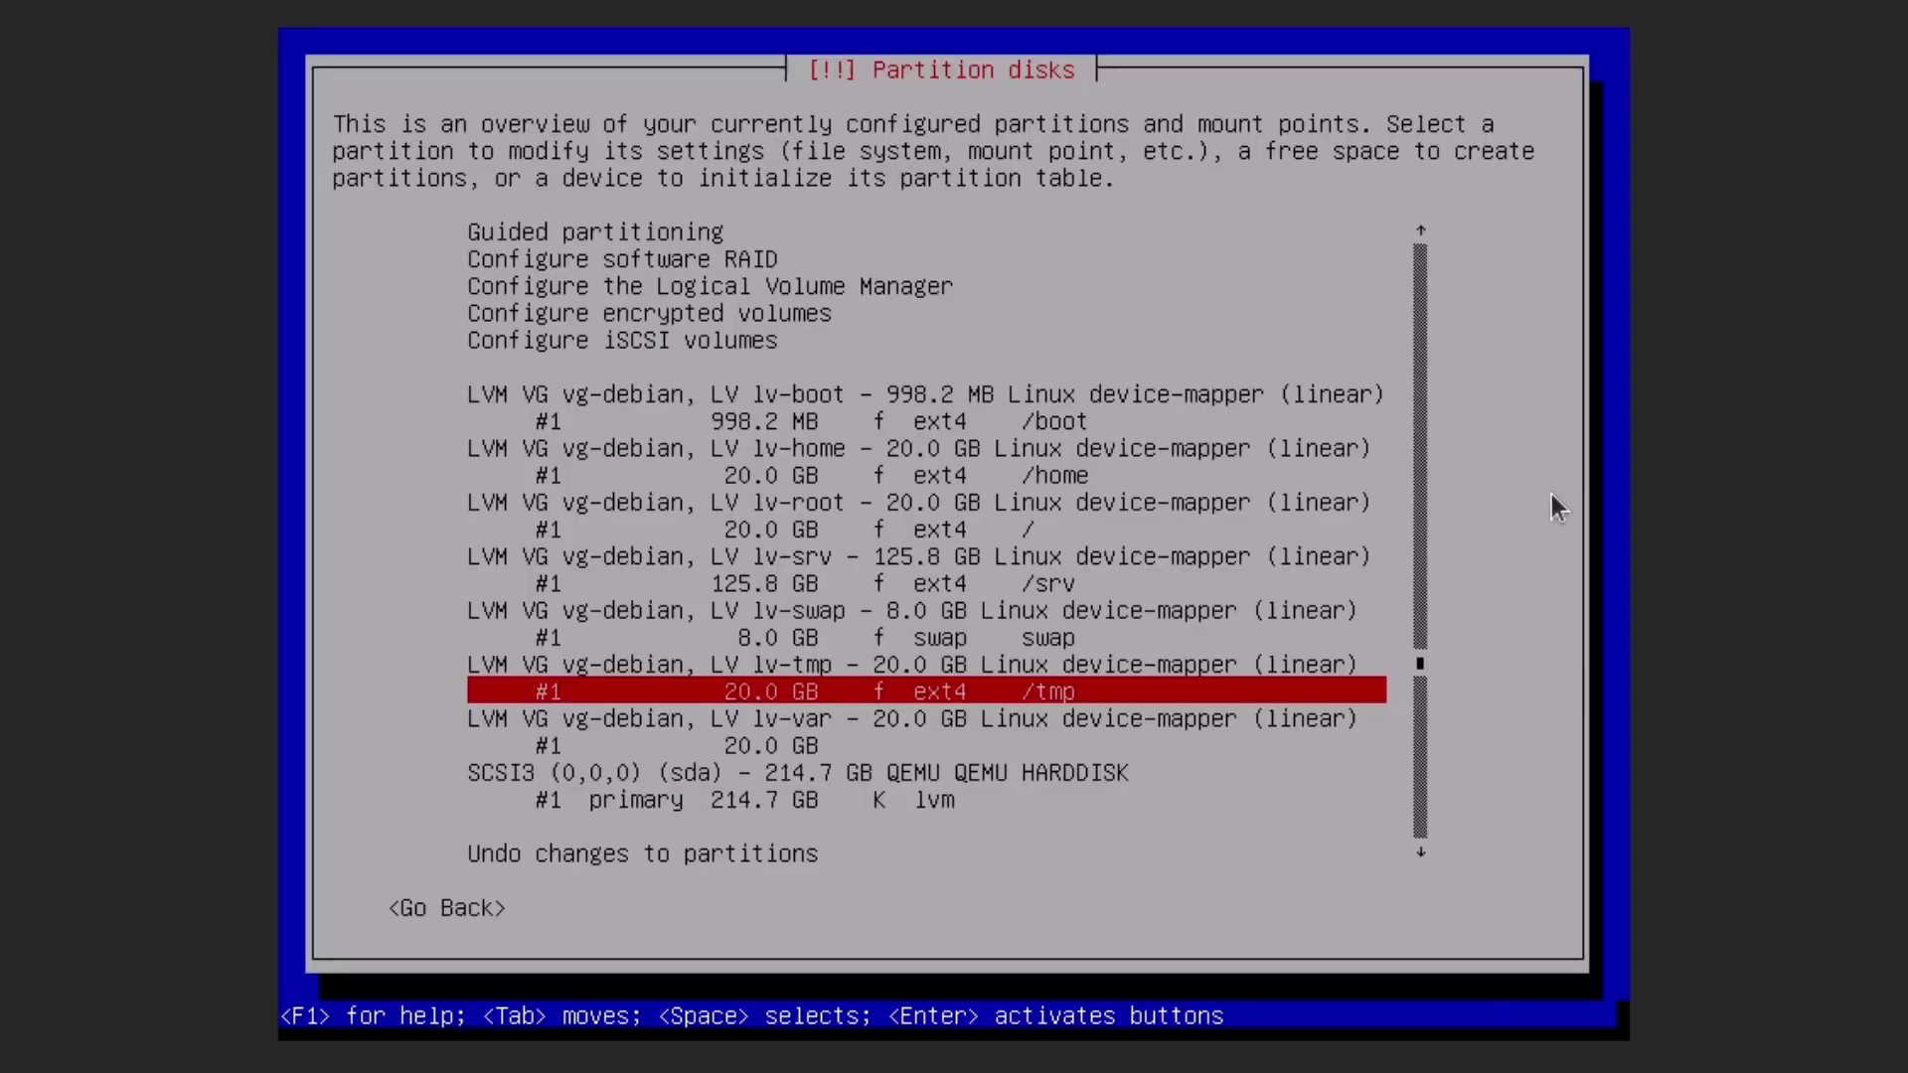
# Set the lv-var volume's partition to be used as an Ext4 journaling file system.
pyautogui.press('Down')
pyautogui.press('Down')
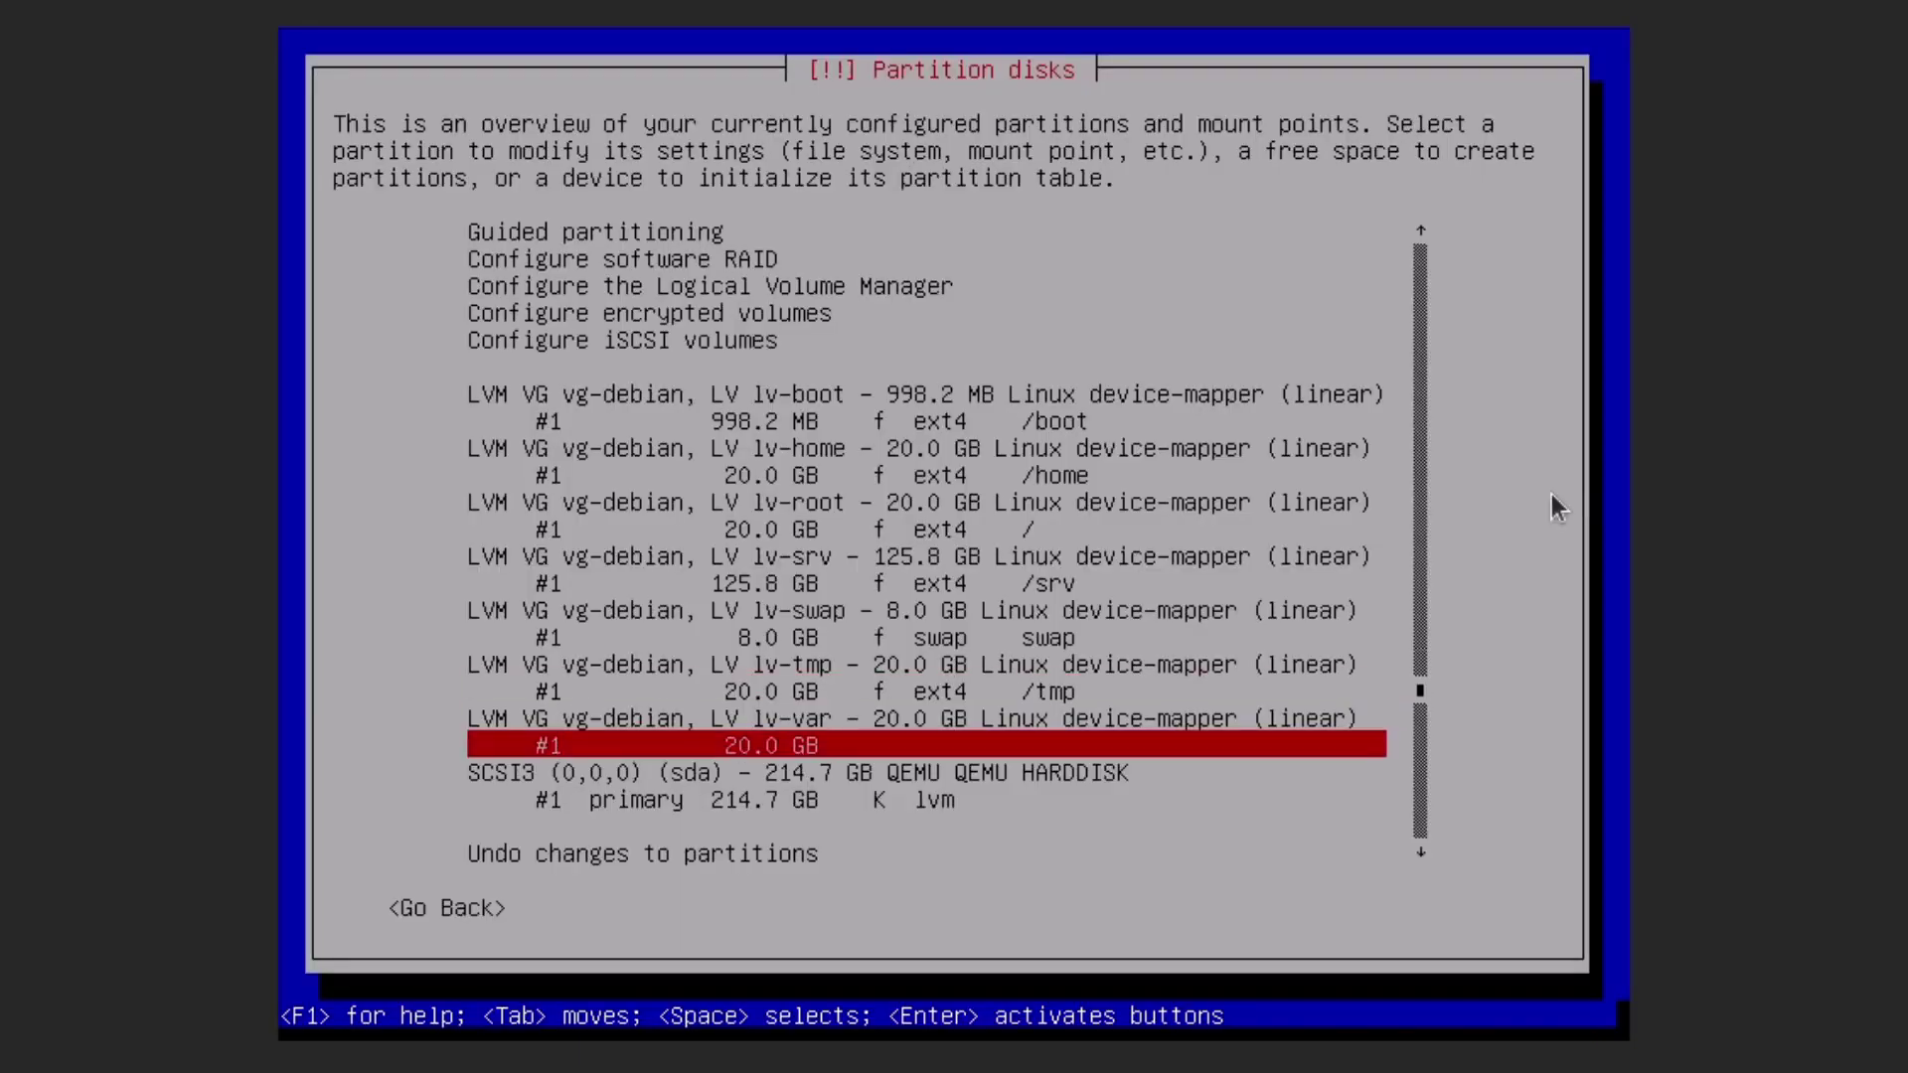
pyautogui.press('Return')
pyautogui.press('Up')
pyautogui.press('Up')
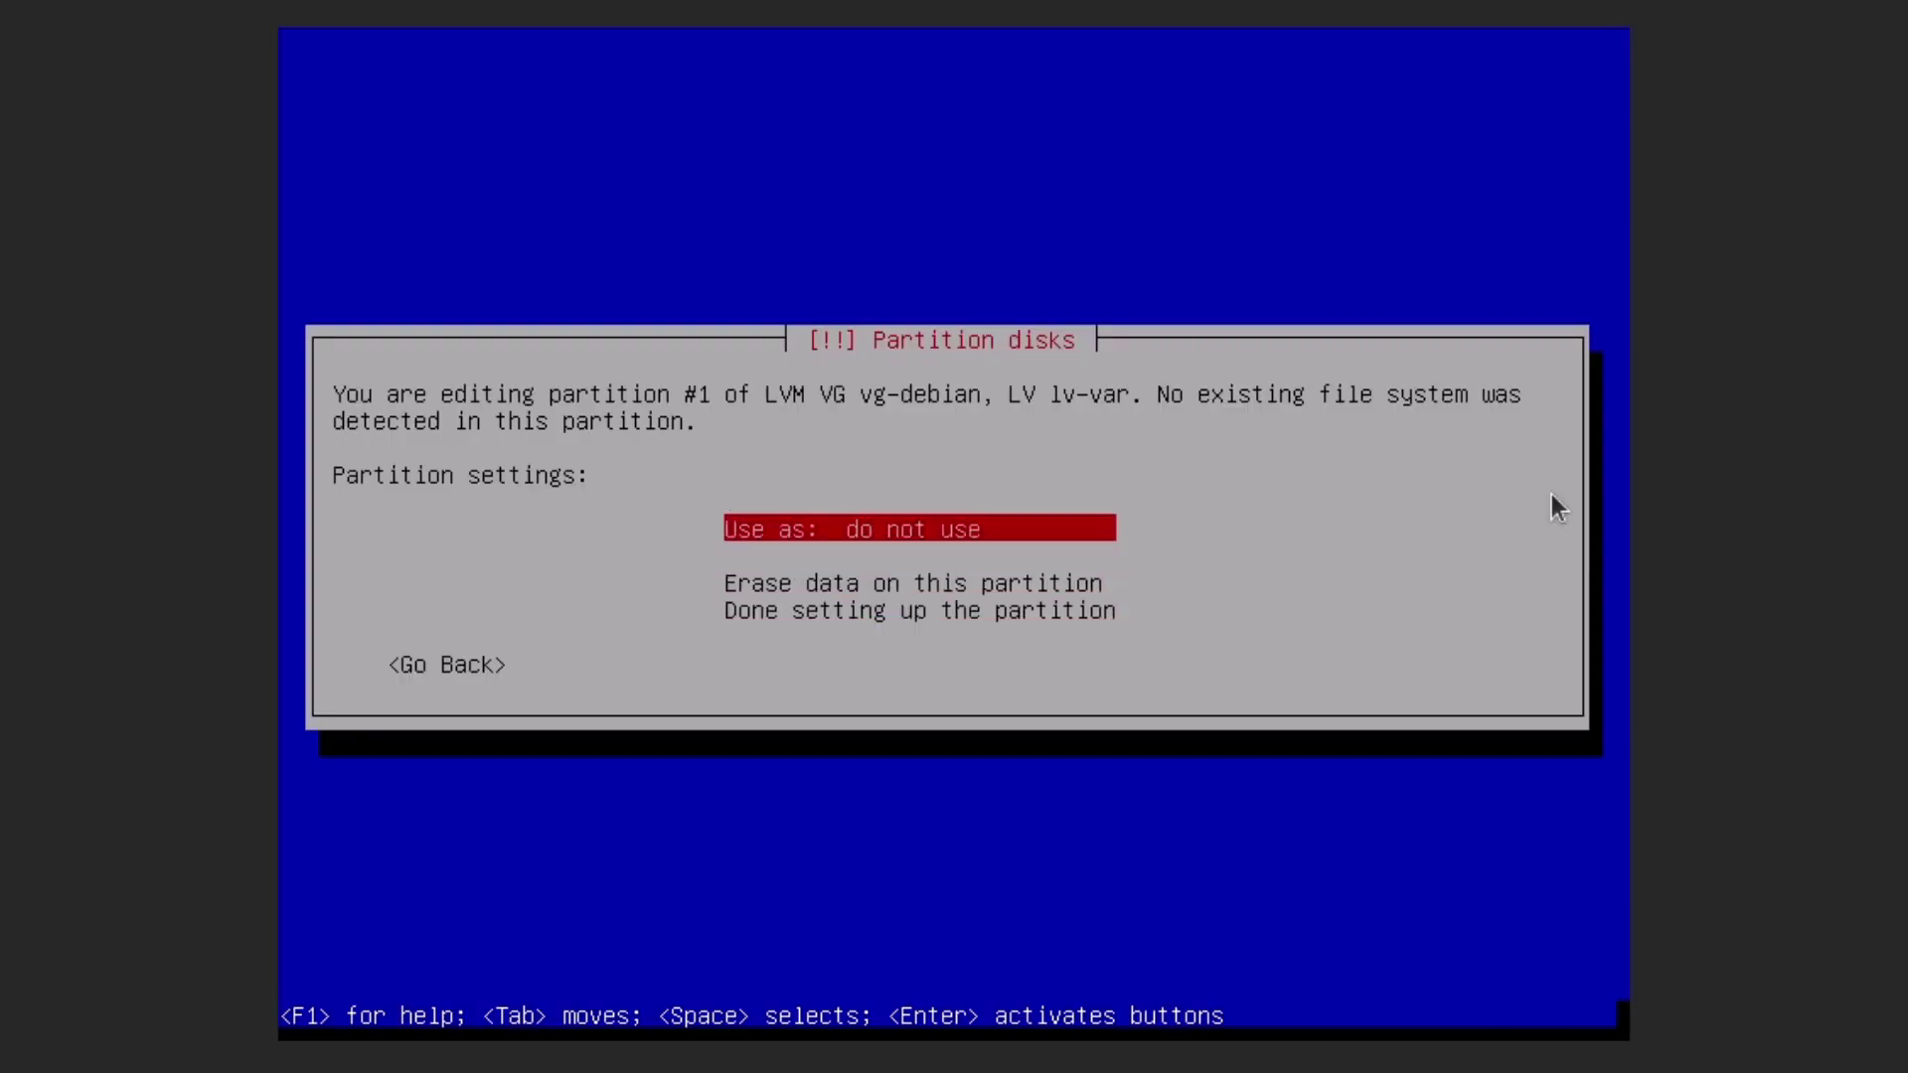
pyautogui.press('Return')
pyautogui.press('Down')
pyautogui.press('Return')
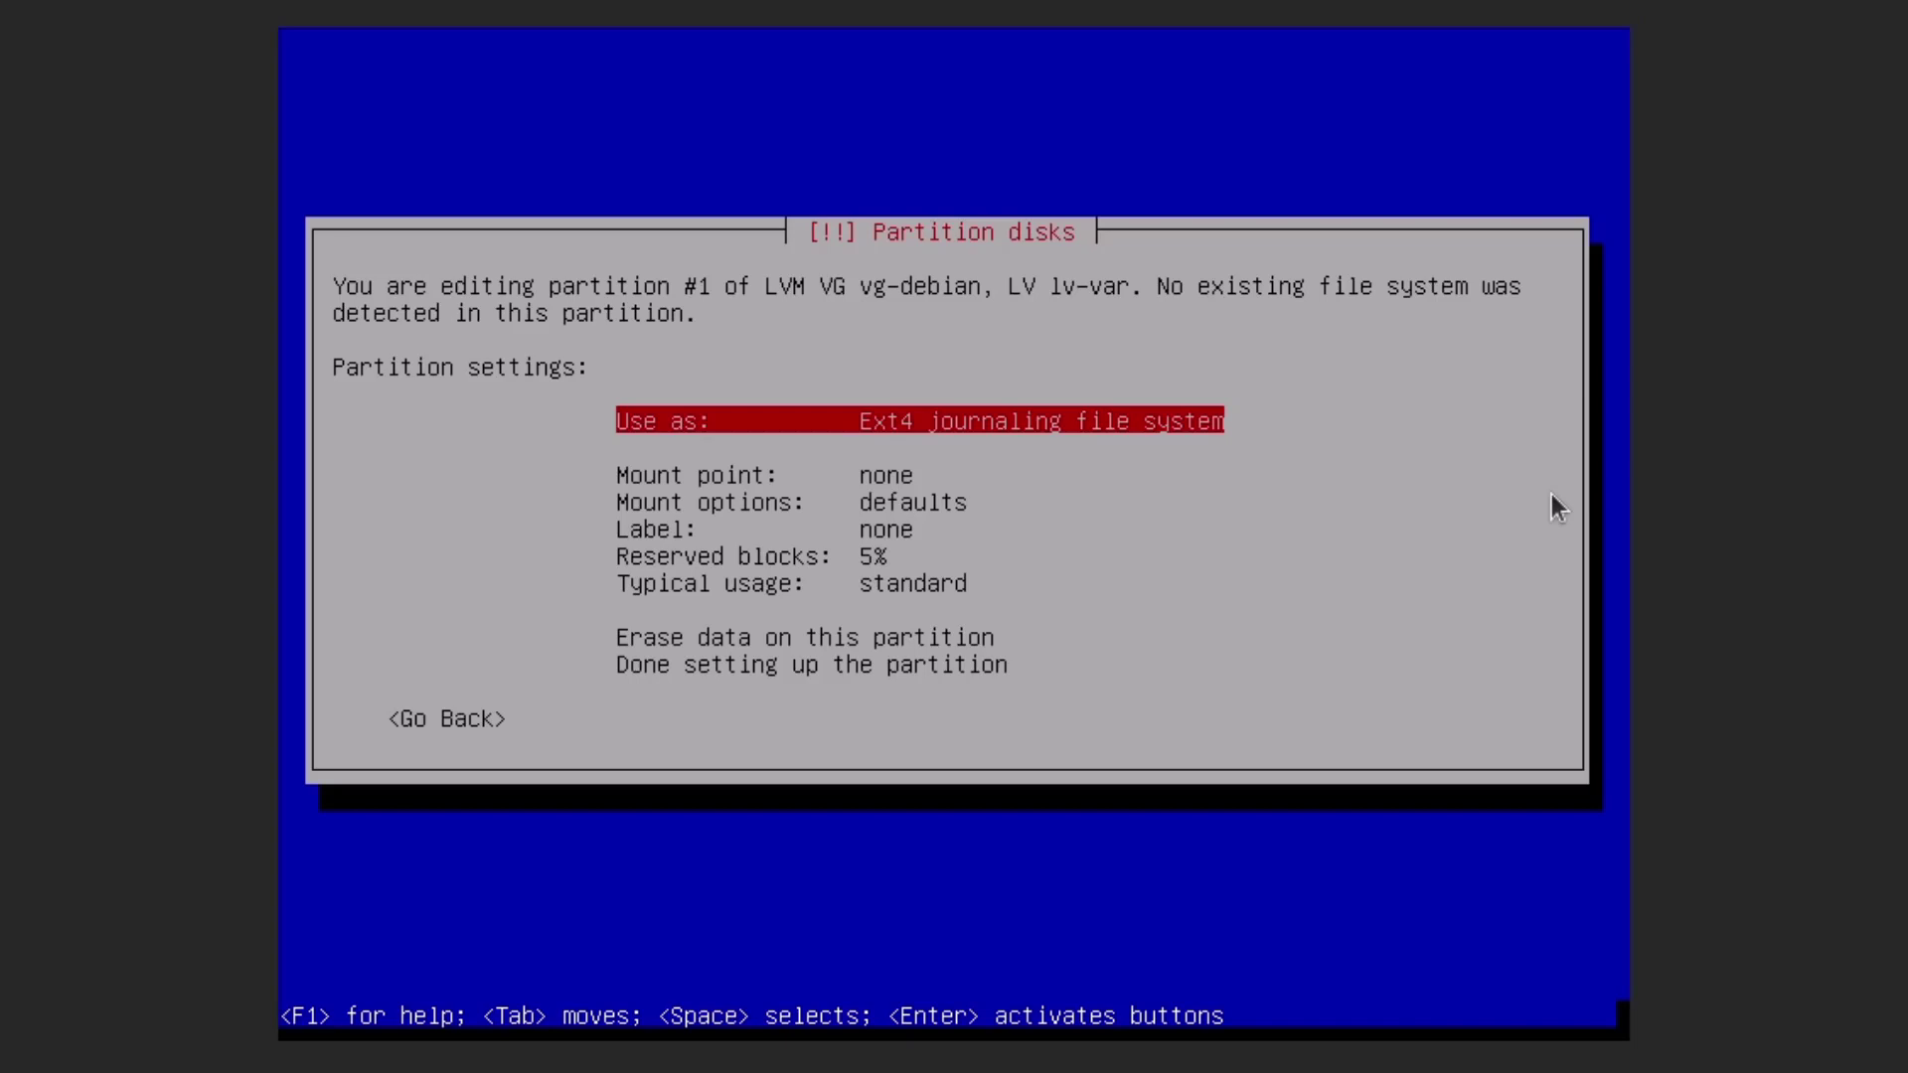
# Assign the mount point /var to the lv-var partition and finish setting it up.
pyautogui.press('Down')
pyautogui.press('Down')
pyautogui.press('Up')
pyautogui.press('Return')
pyautogui.press('Down')
pyautogui.press('Down')
pyautogui.press('Down')
pyautogui.press('Down')
pyautogui.press('Down')
pyautogui.press('Return')
pyautogui.press('Down')
pyautogui.press('Down')
pyautogui.press('Down')
pyautogui.press('Down')
pyautogui.press('Down')
pyautogui.press('Down')
pyautogui.press('Return')
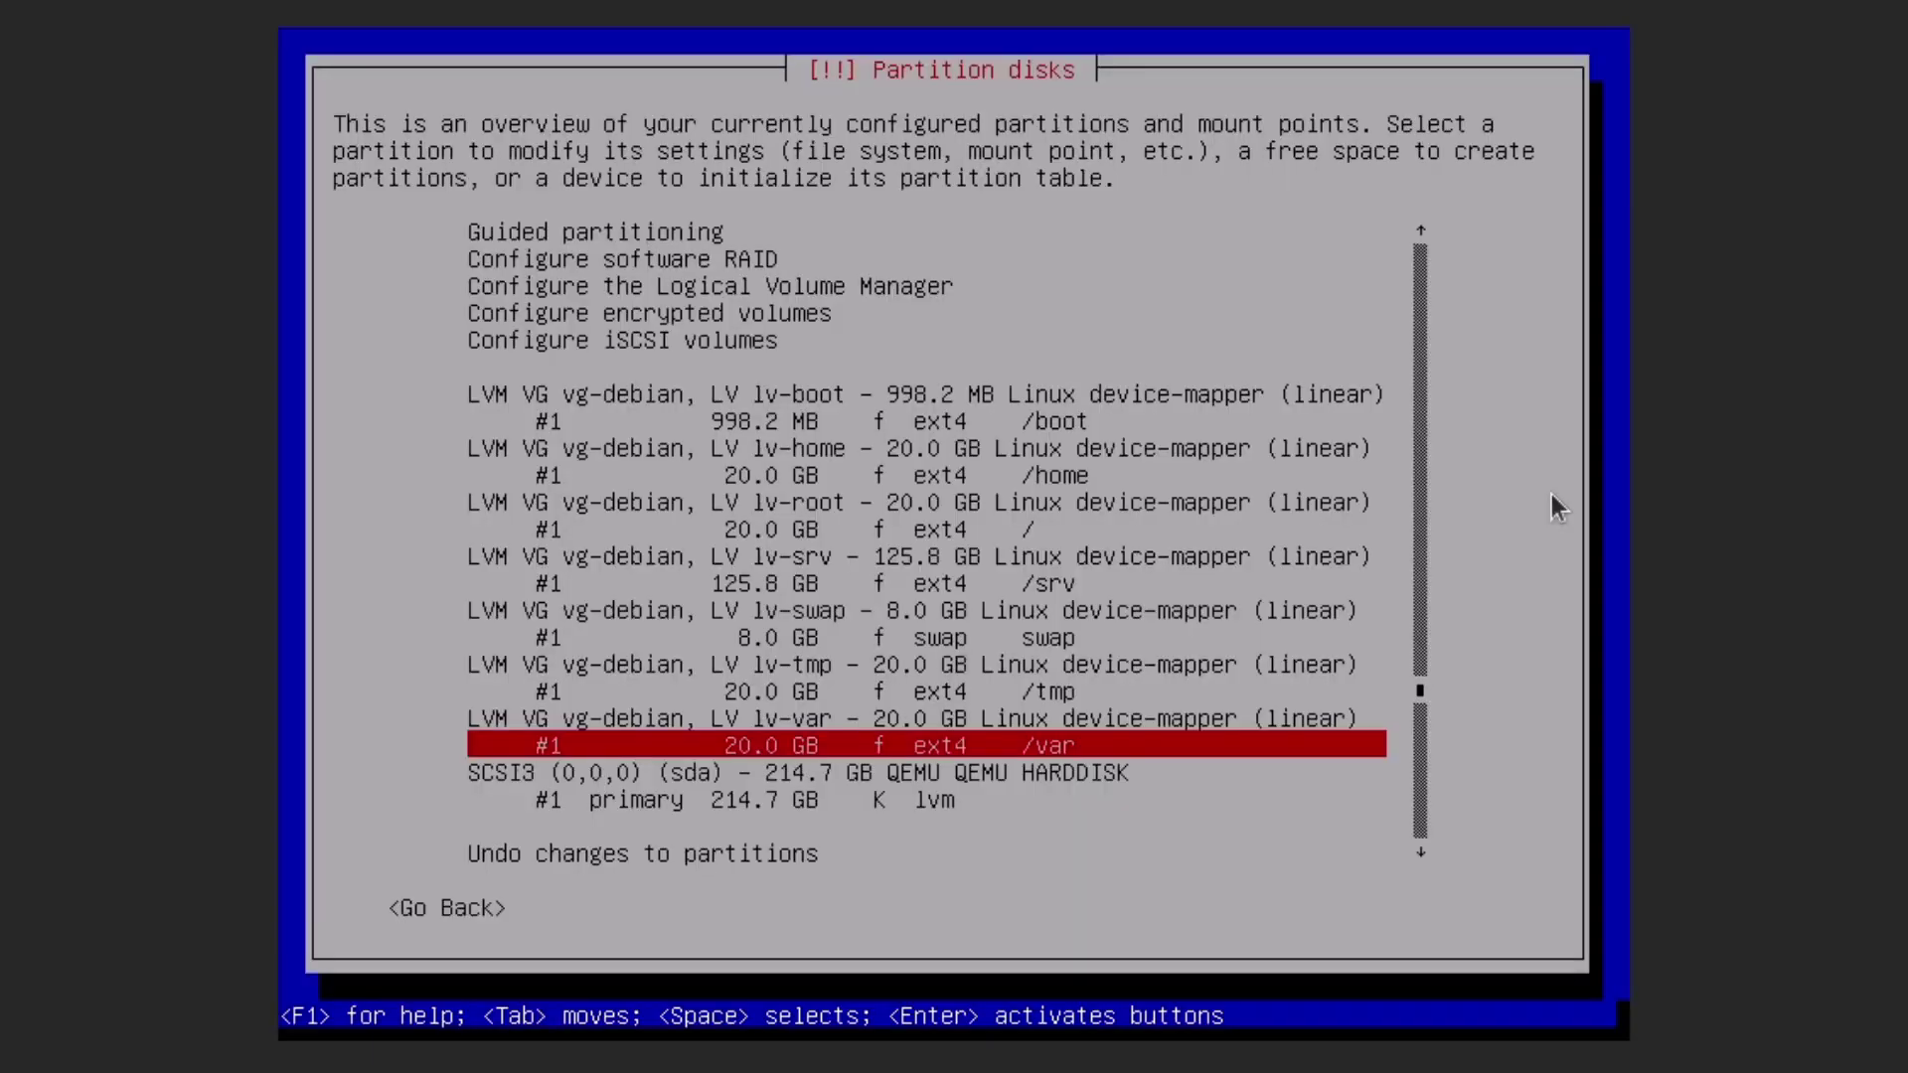
# Finish partitioning and write the changes for all LVM volumes to disk.
pyautogui.press('Down')
pyautogui.press('Down')
pyautogui.press('Down')
pyautogui.press('Down')
pyautogui.press('Down')
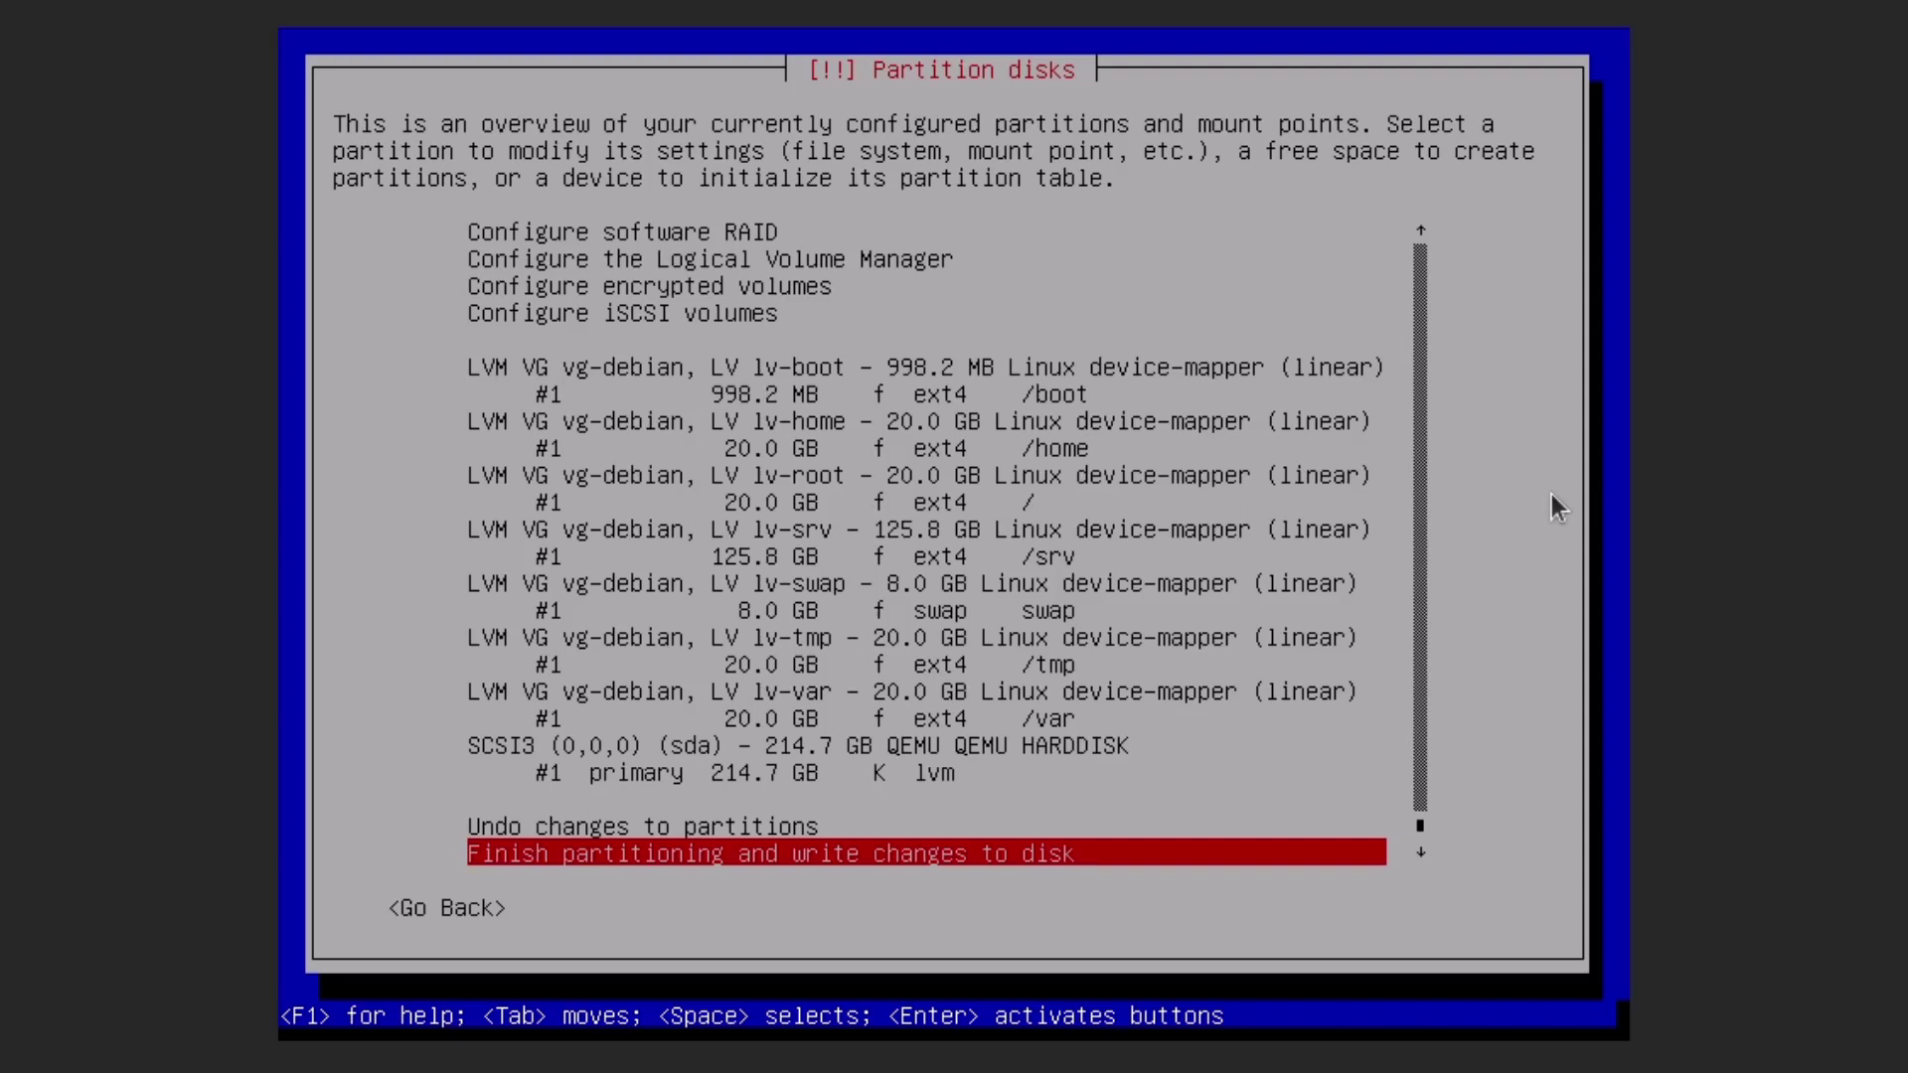
pyautogui.press('Return')
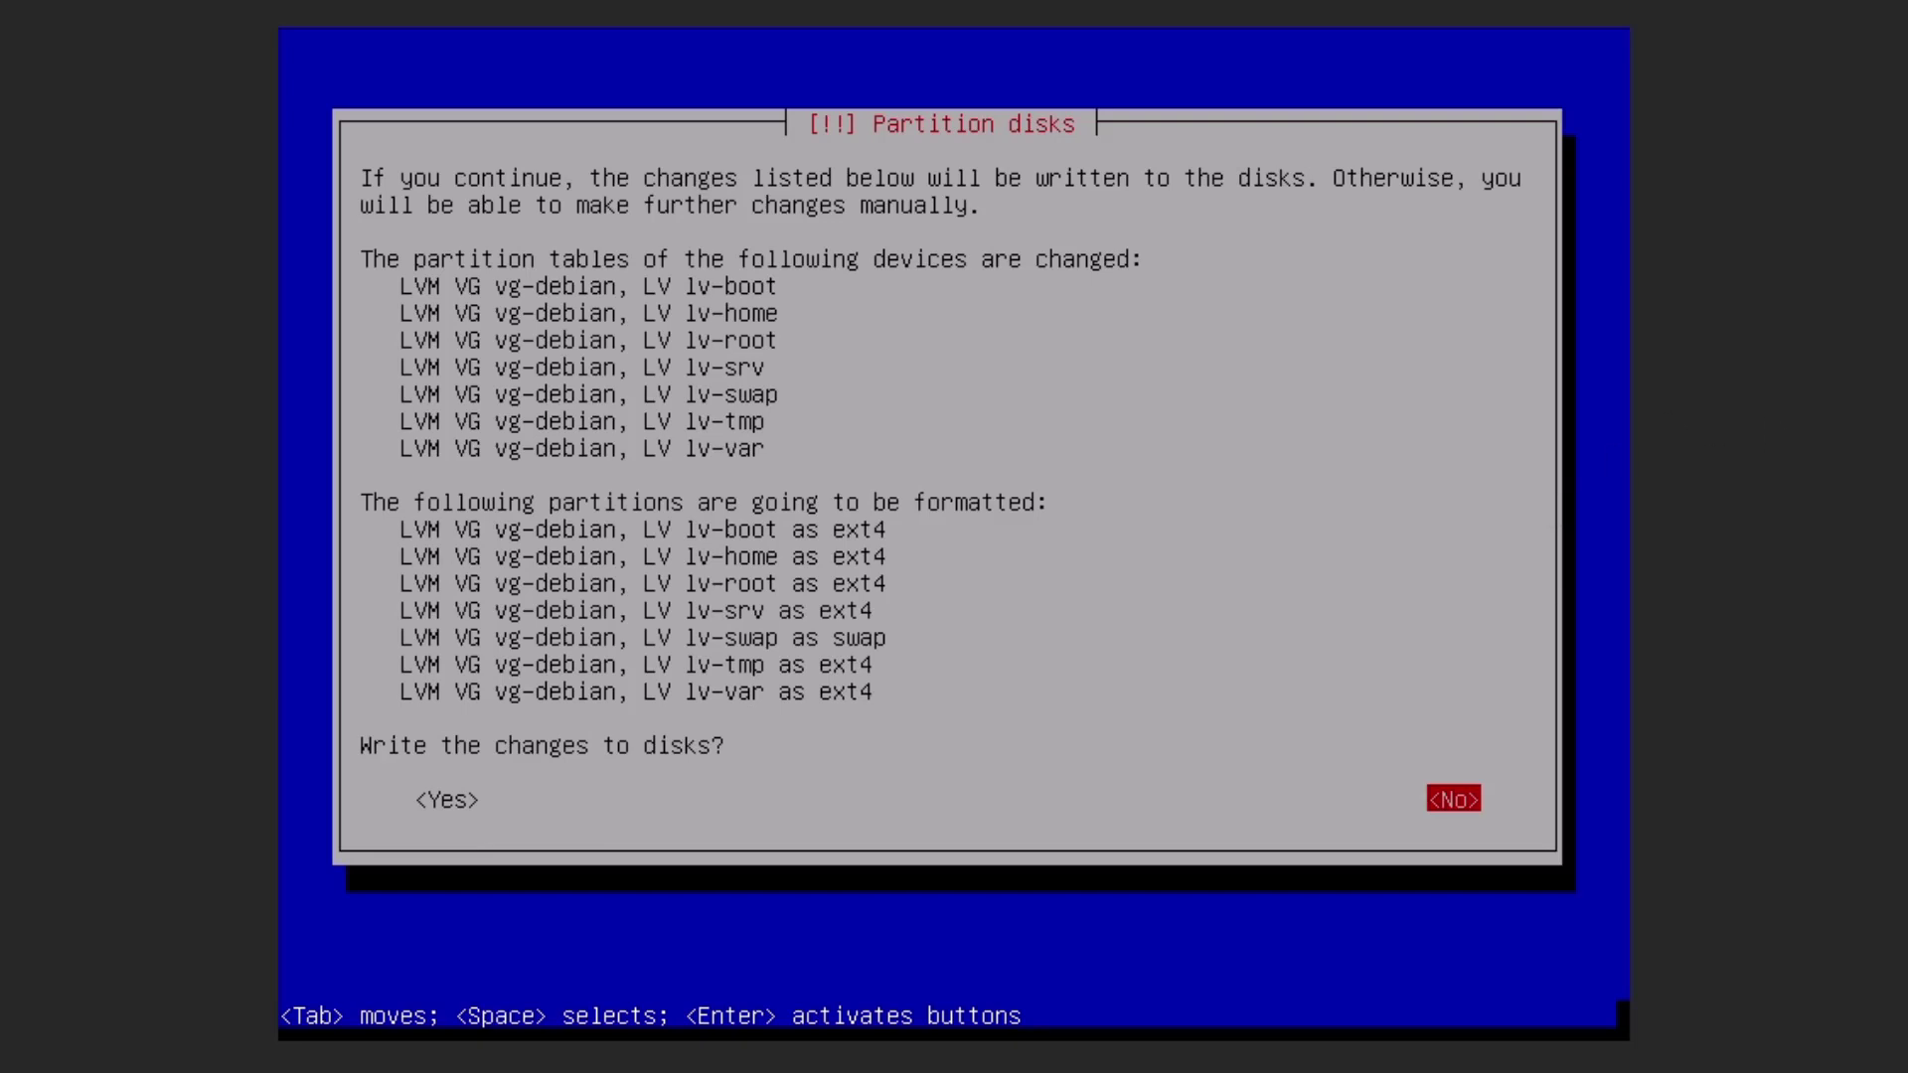
pyautogui.press('Tab')
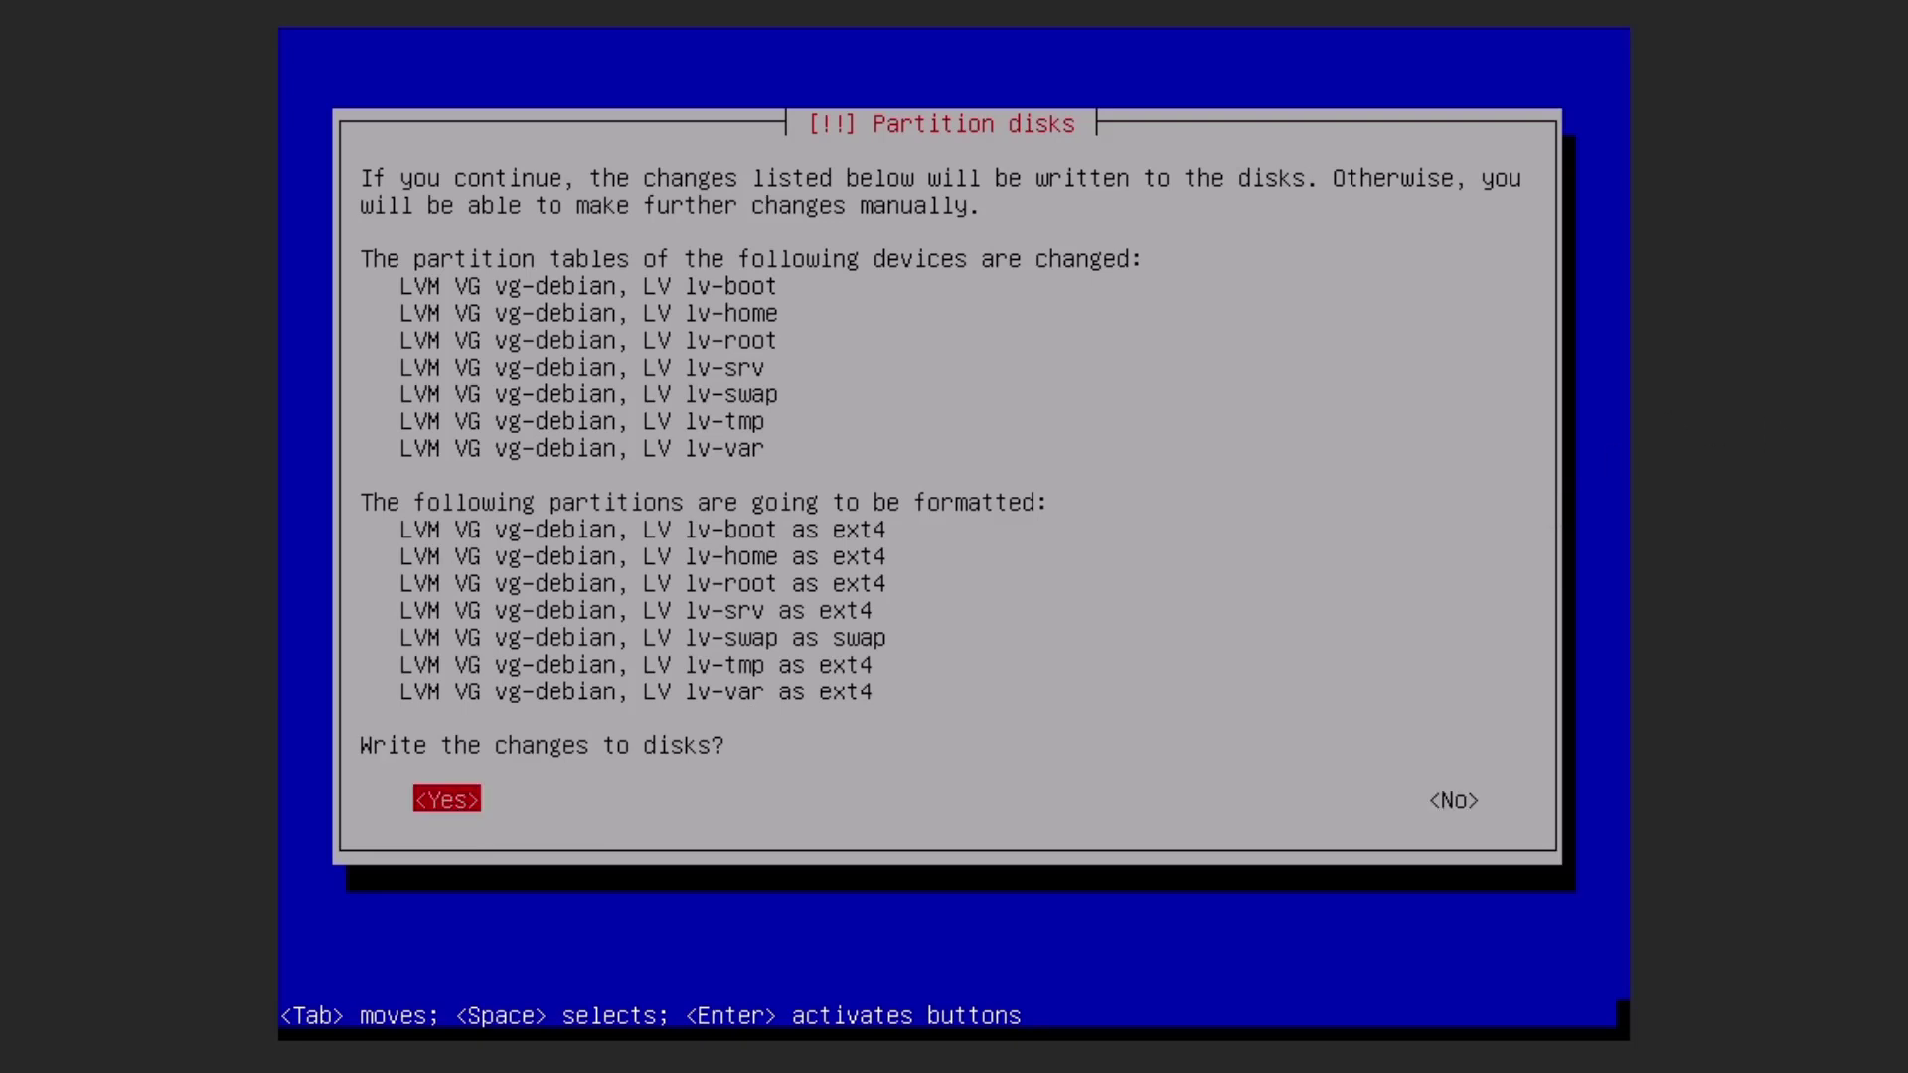
pyautogui.press('Return')
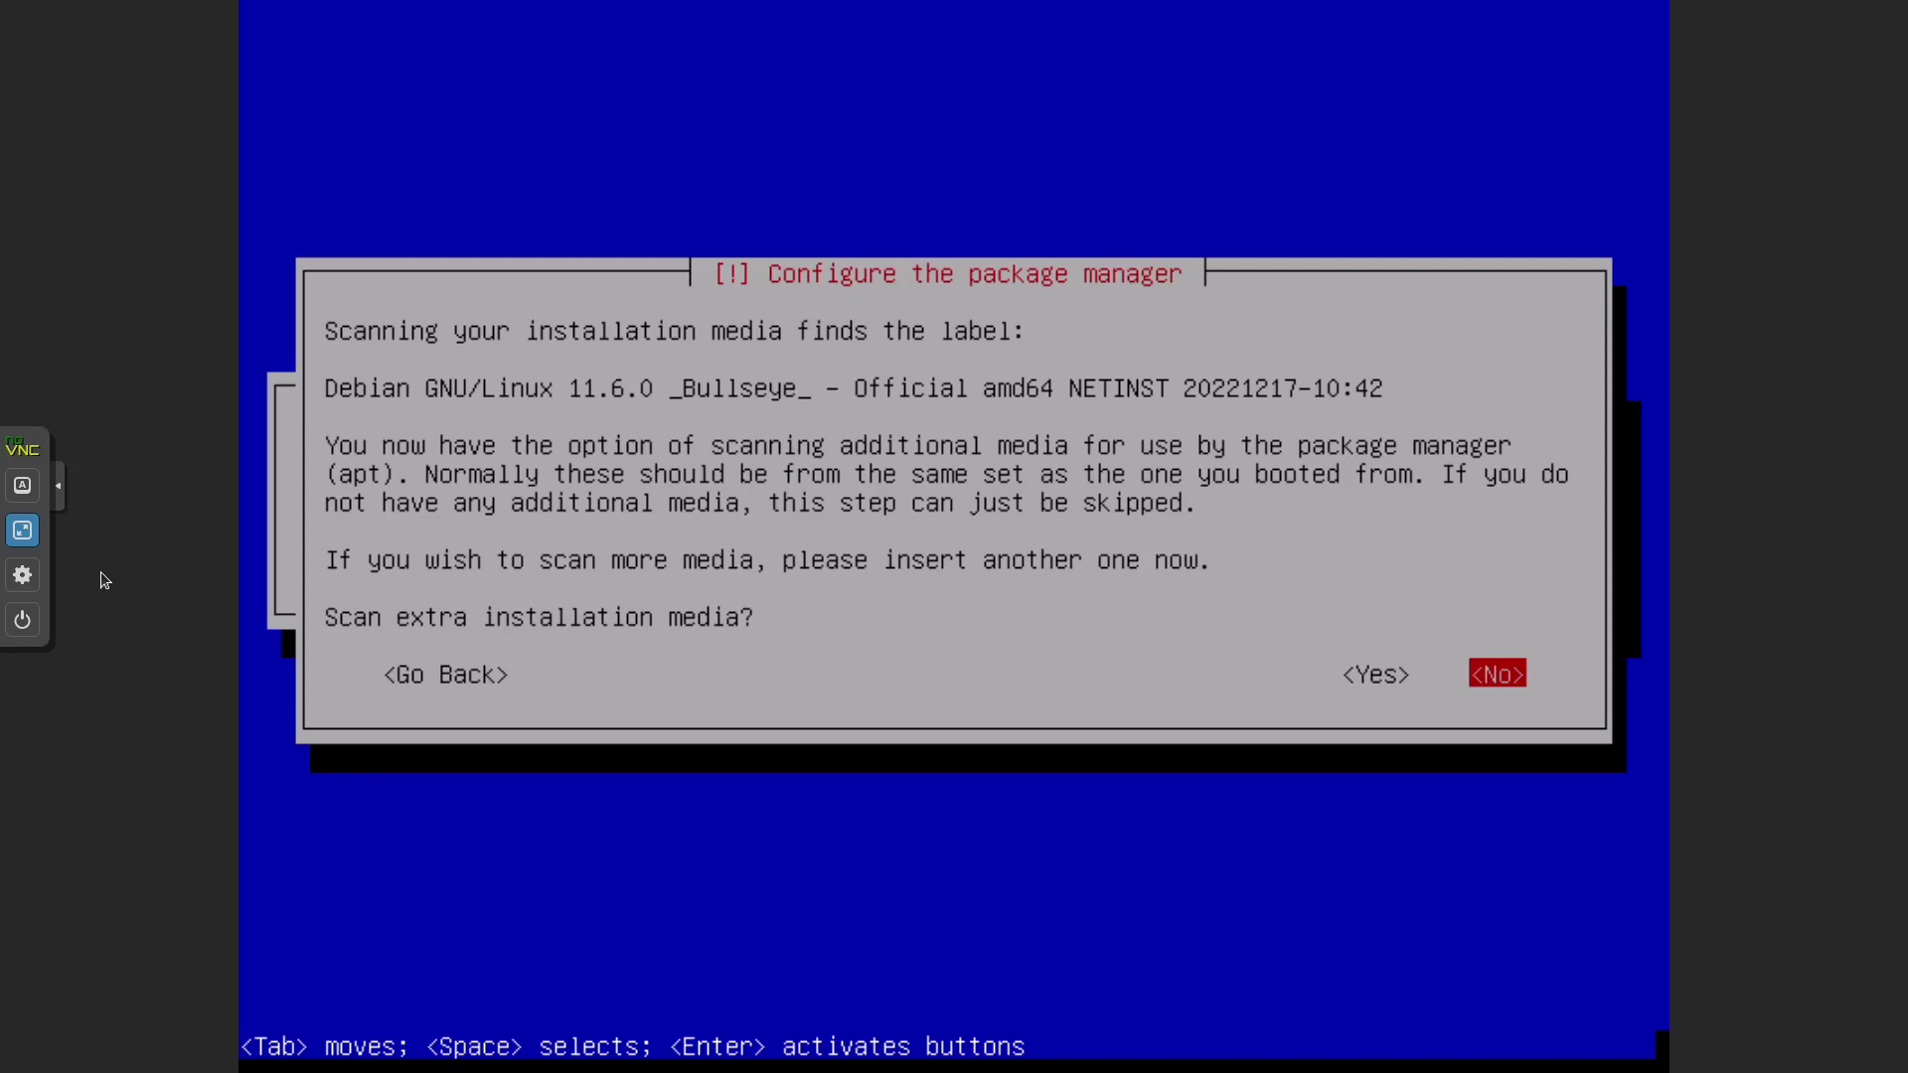
# Configure the package manager with no extra installation media, the United States mirror deb.debian.org and a blank HTTP proxy.
pyautogui.press('Return')
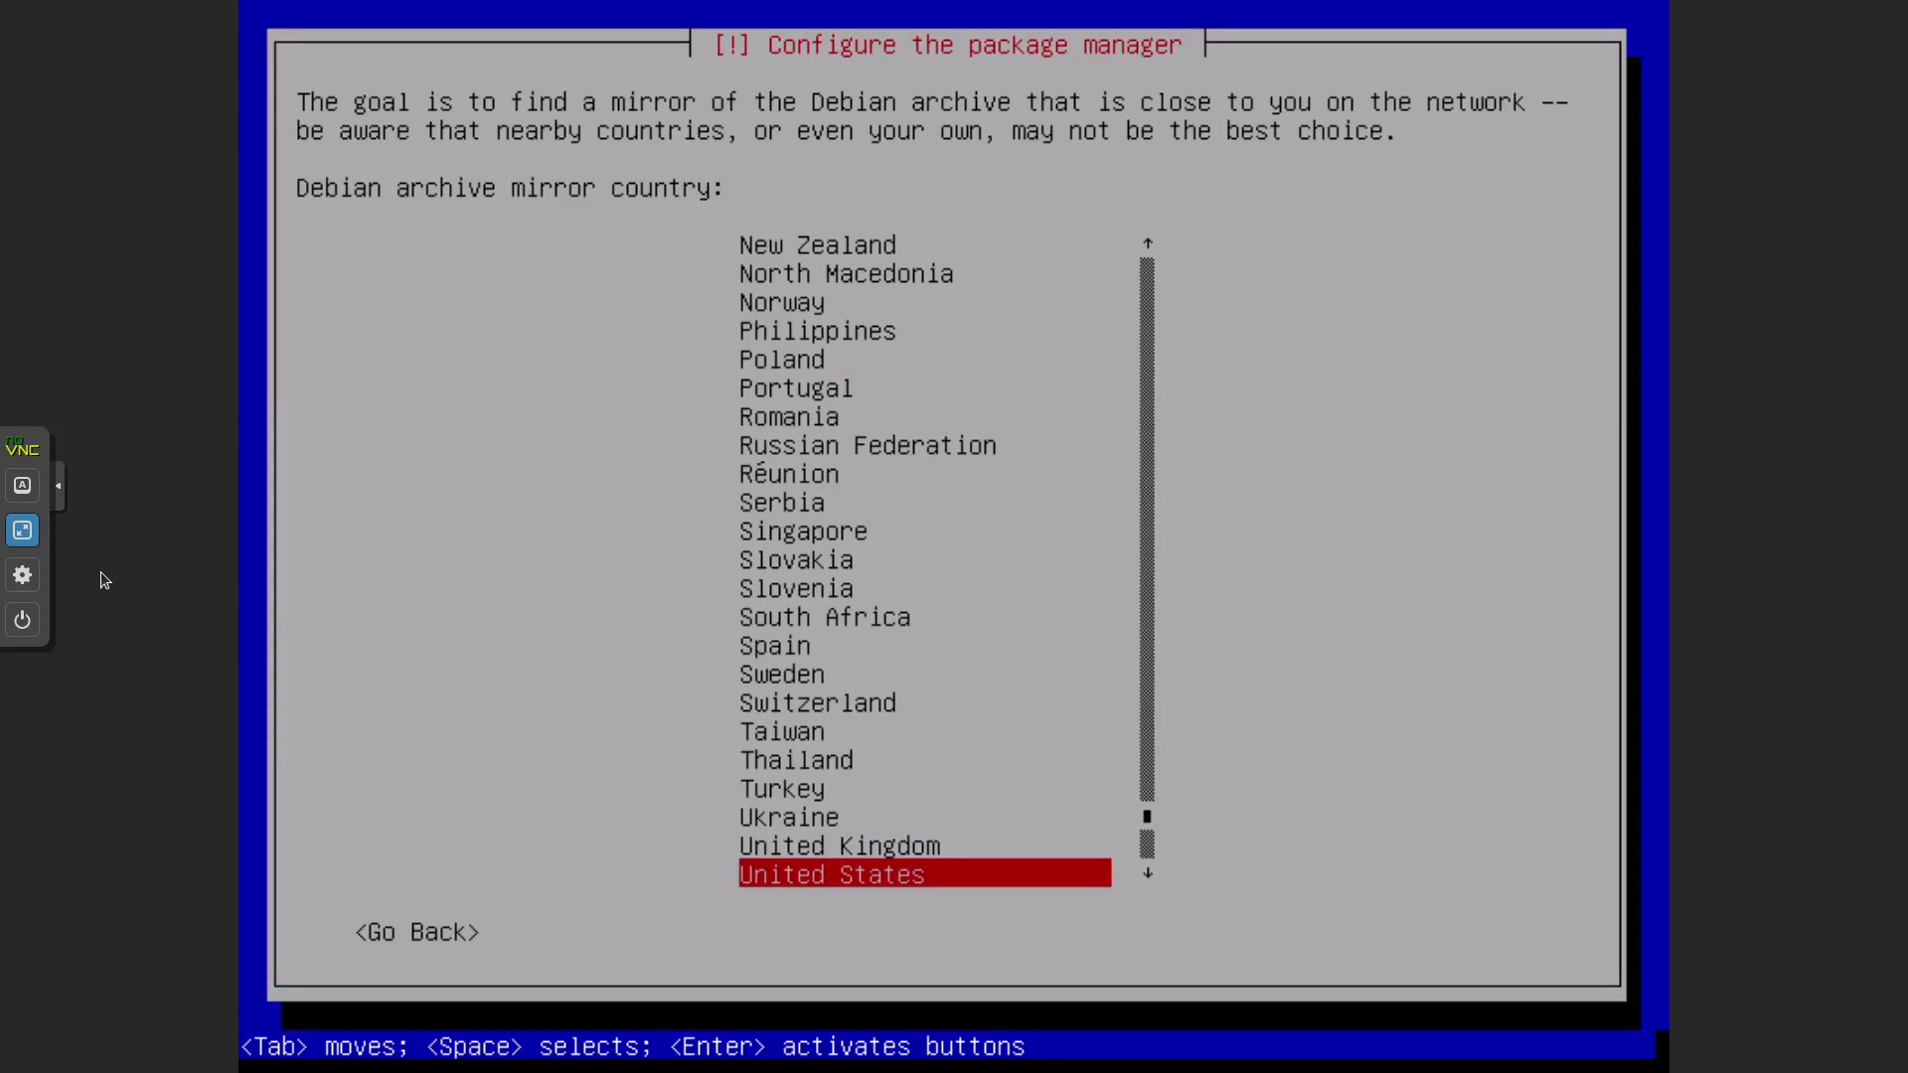
pyautogui.press('Return')
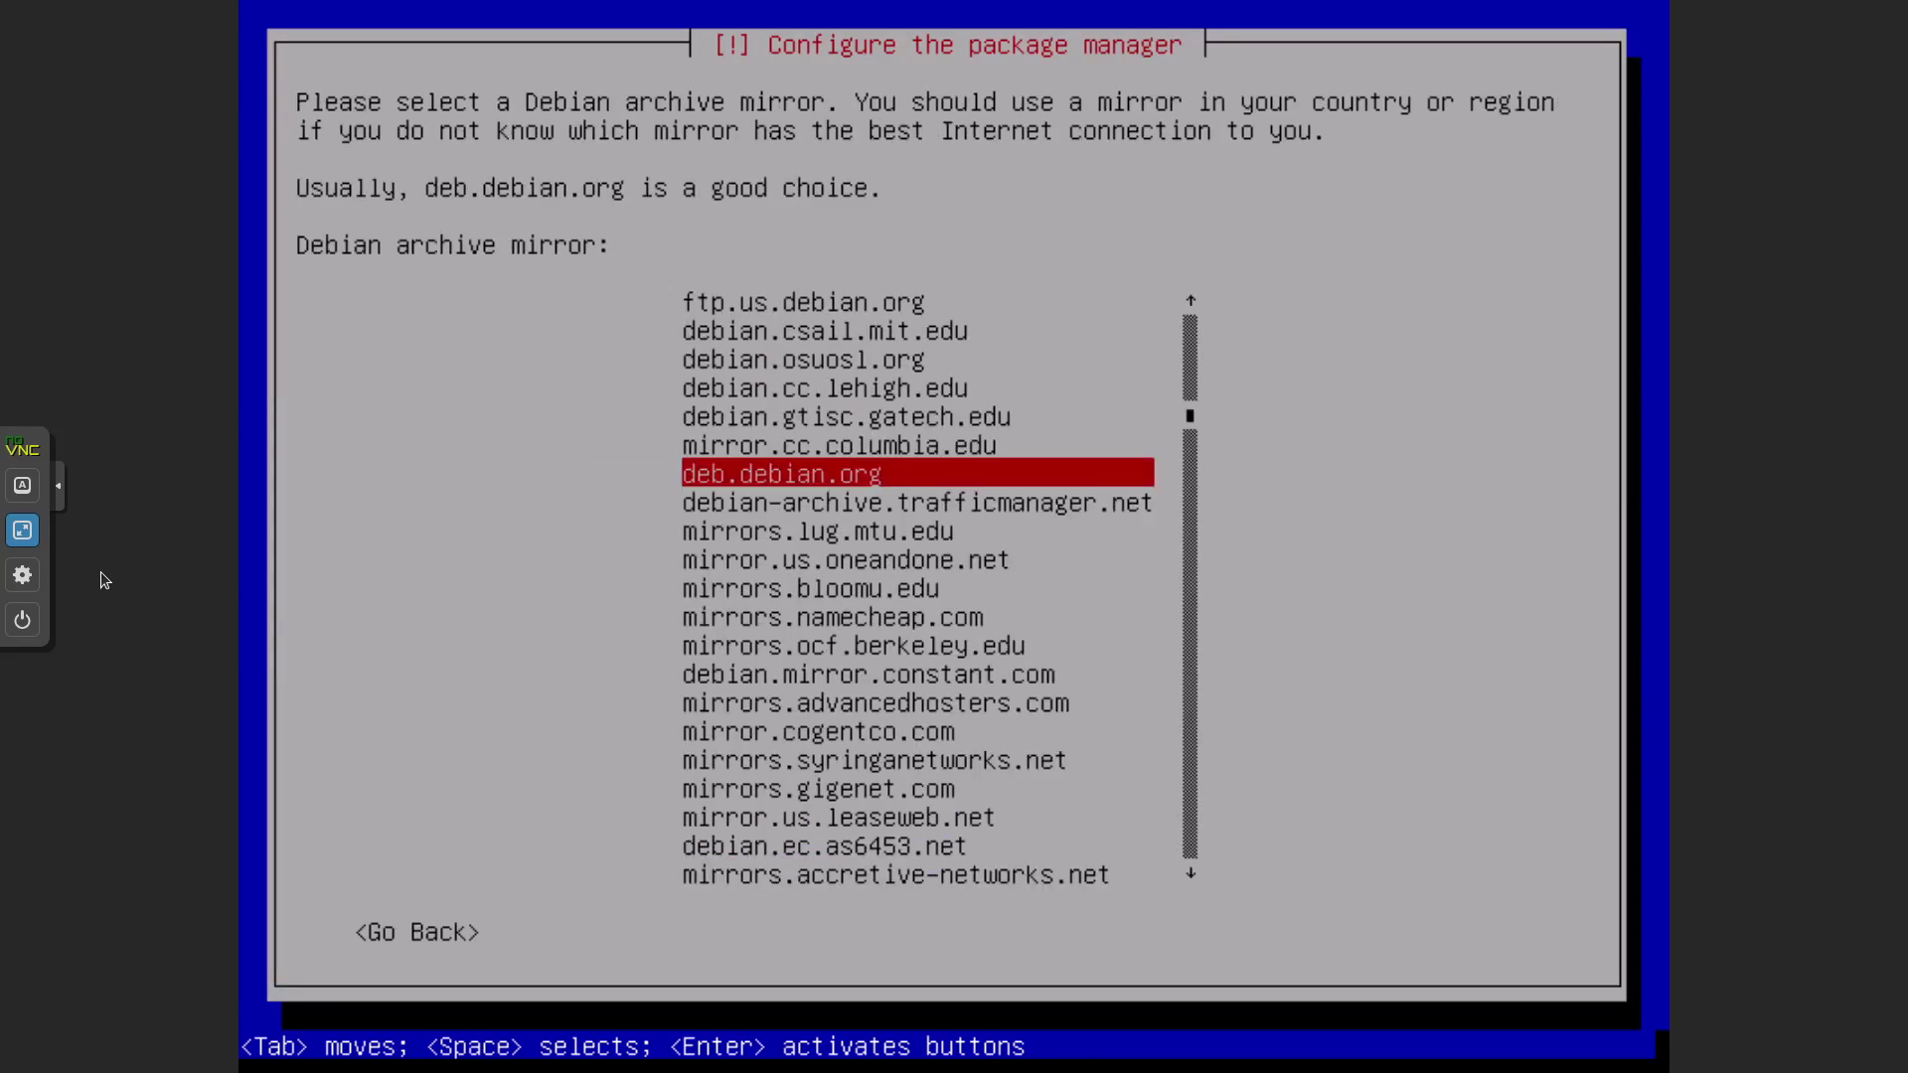
pyautogui.press('Return')
pyautogui.press('Tab')
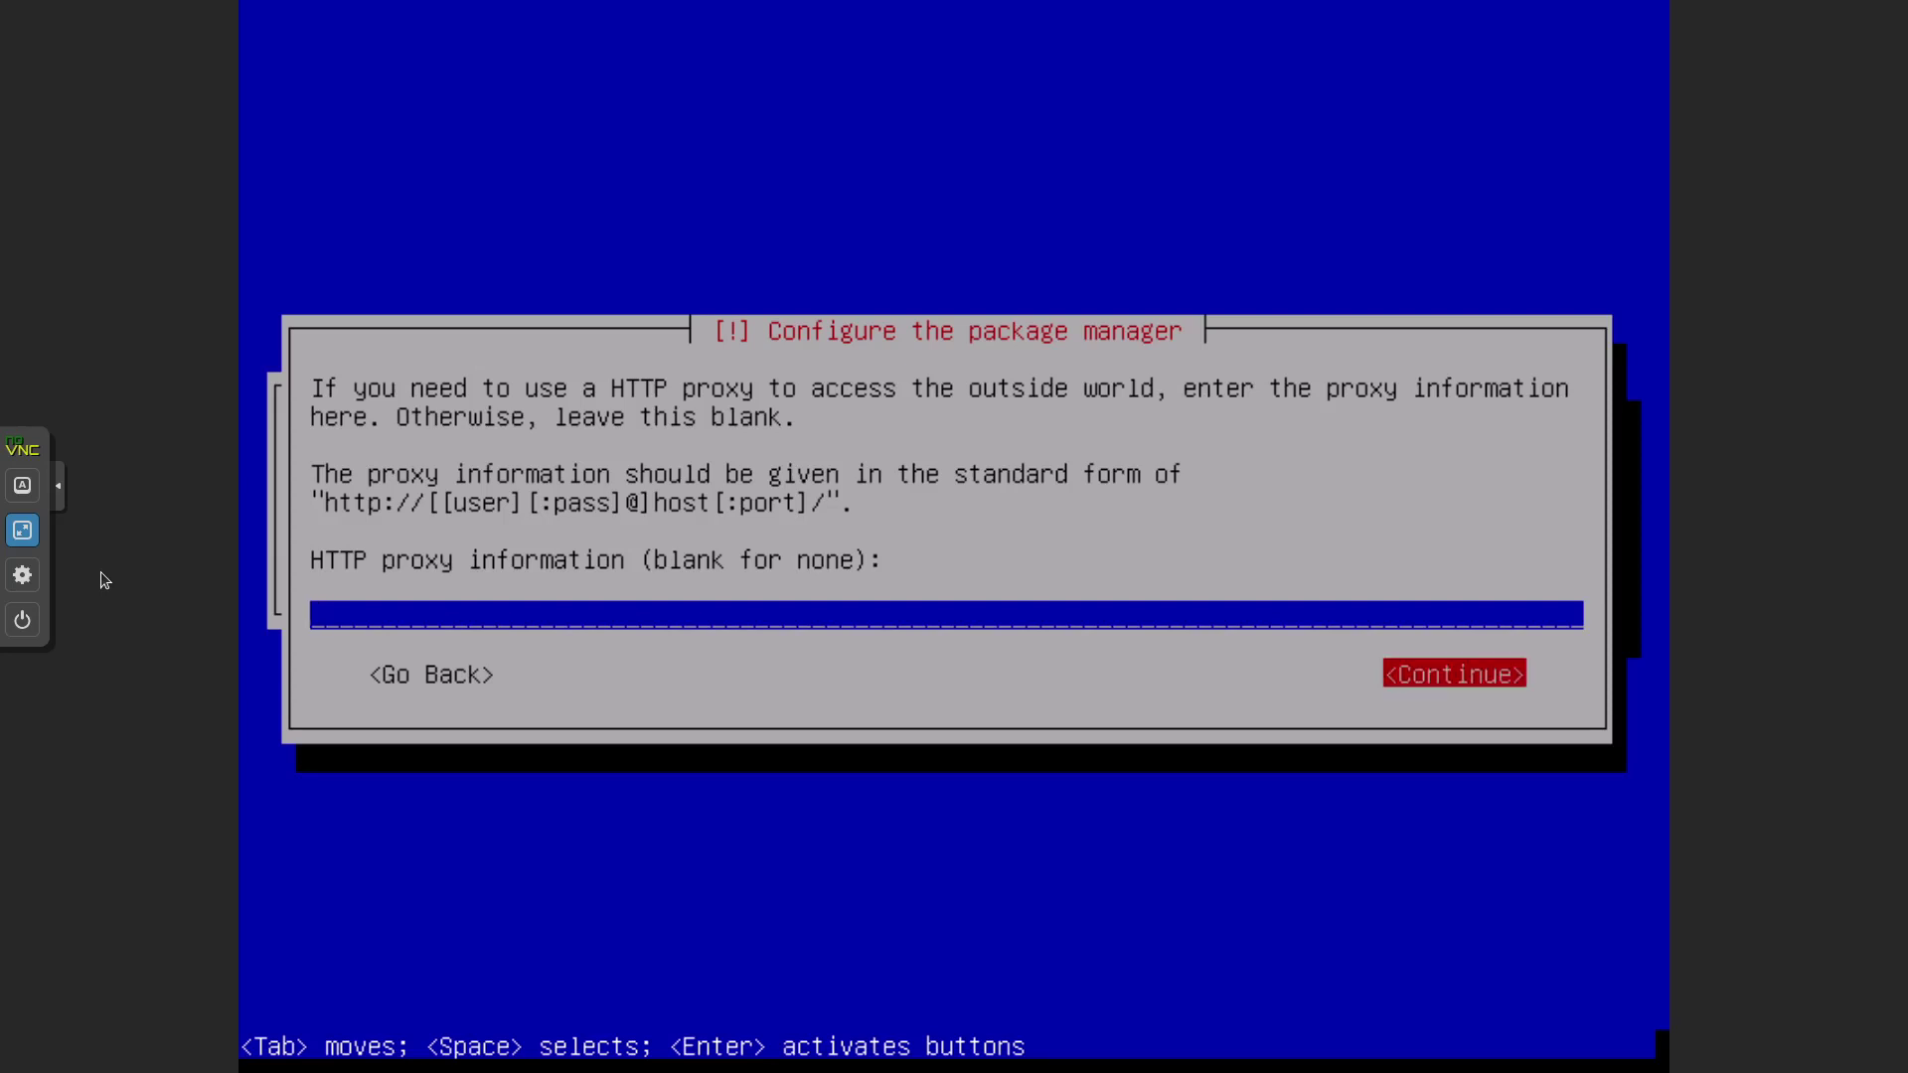
pyautogui.press('Return')
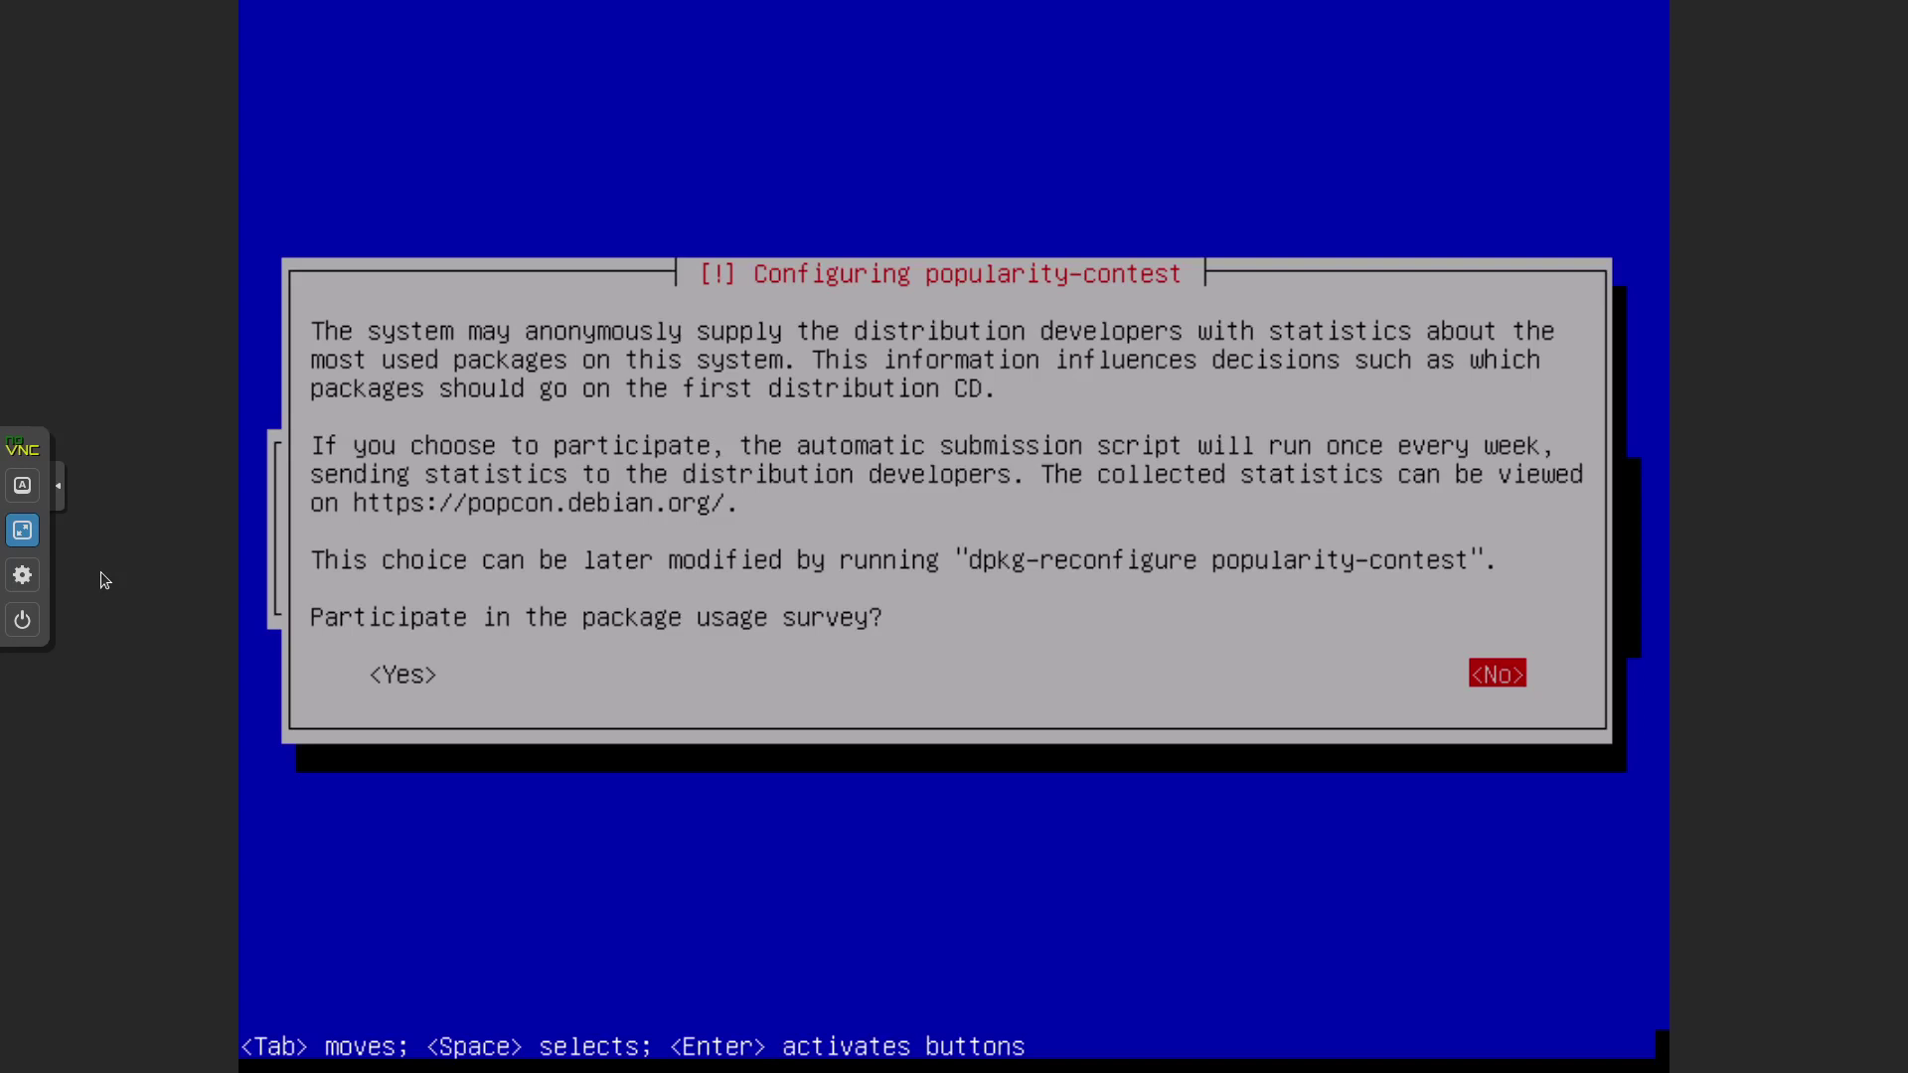
# Decline the package usage survey and install only the SSH server and standard system utilities, without the Debian desktop environment or GNOME.
pyautogui.press('Return')
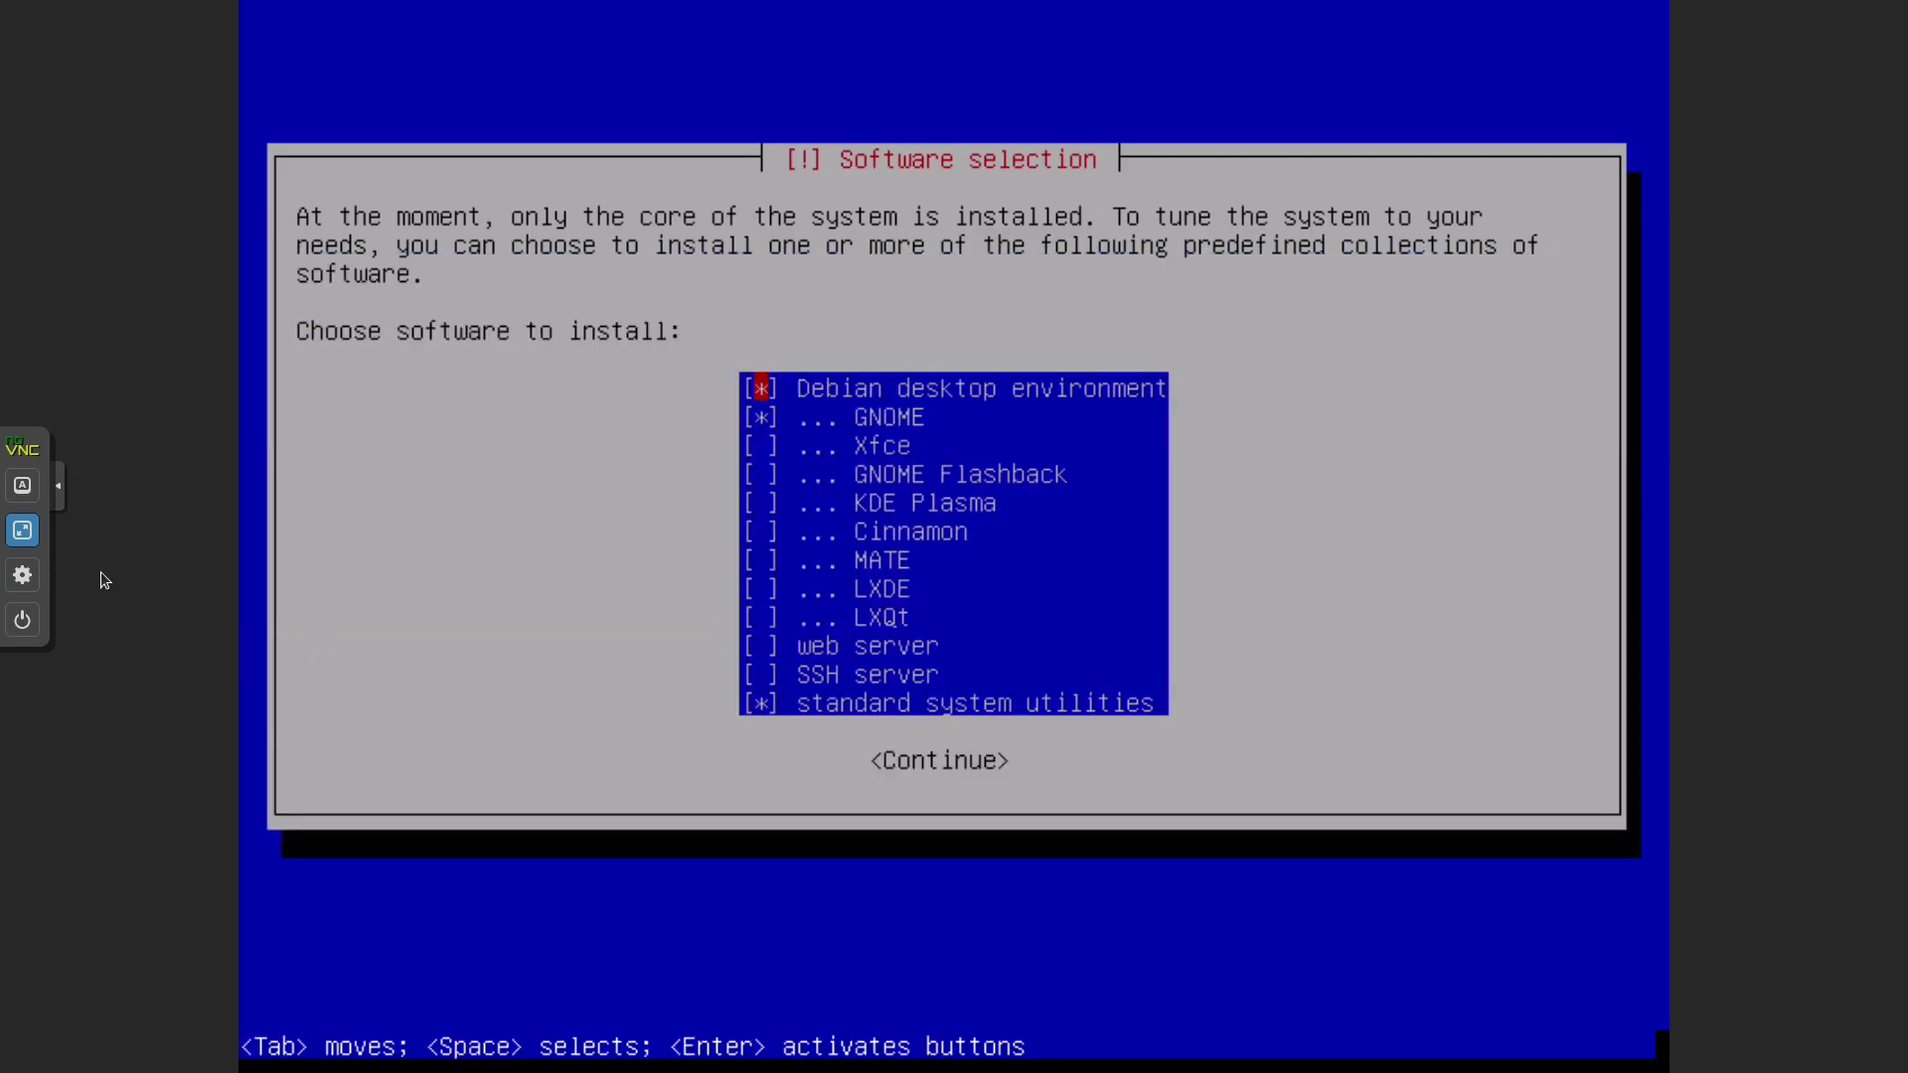
pyautogui.press('space')
pyautogui.press('Down')
pyautogui.press('space')
pyautogui.press('Down')
pyautogui.press('Down')
pyautogui.press('Down')
pyautogui.press('Down')
pyautogui.press('Down')
pyautogui.press('Down')
pyautogui.press('Down')
pyautogui.press('Down')
pyautogui.press('Down')
pyautogui.press('space')
pyautogui.press('Down')
pyautogui.press('Tab')
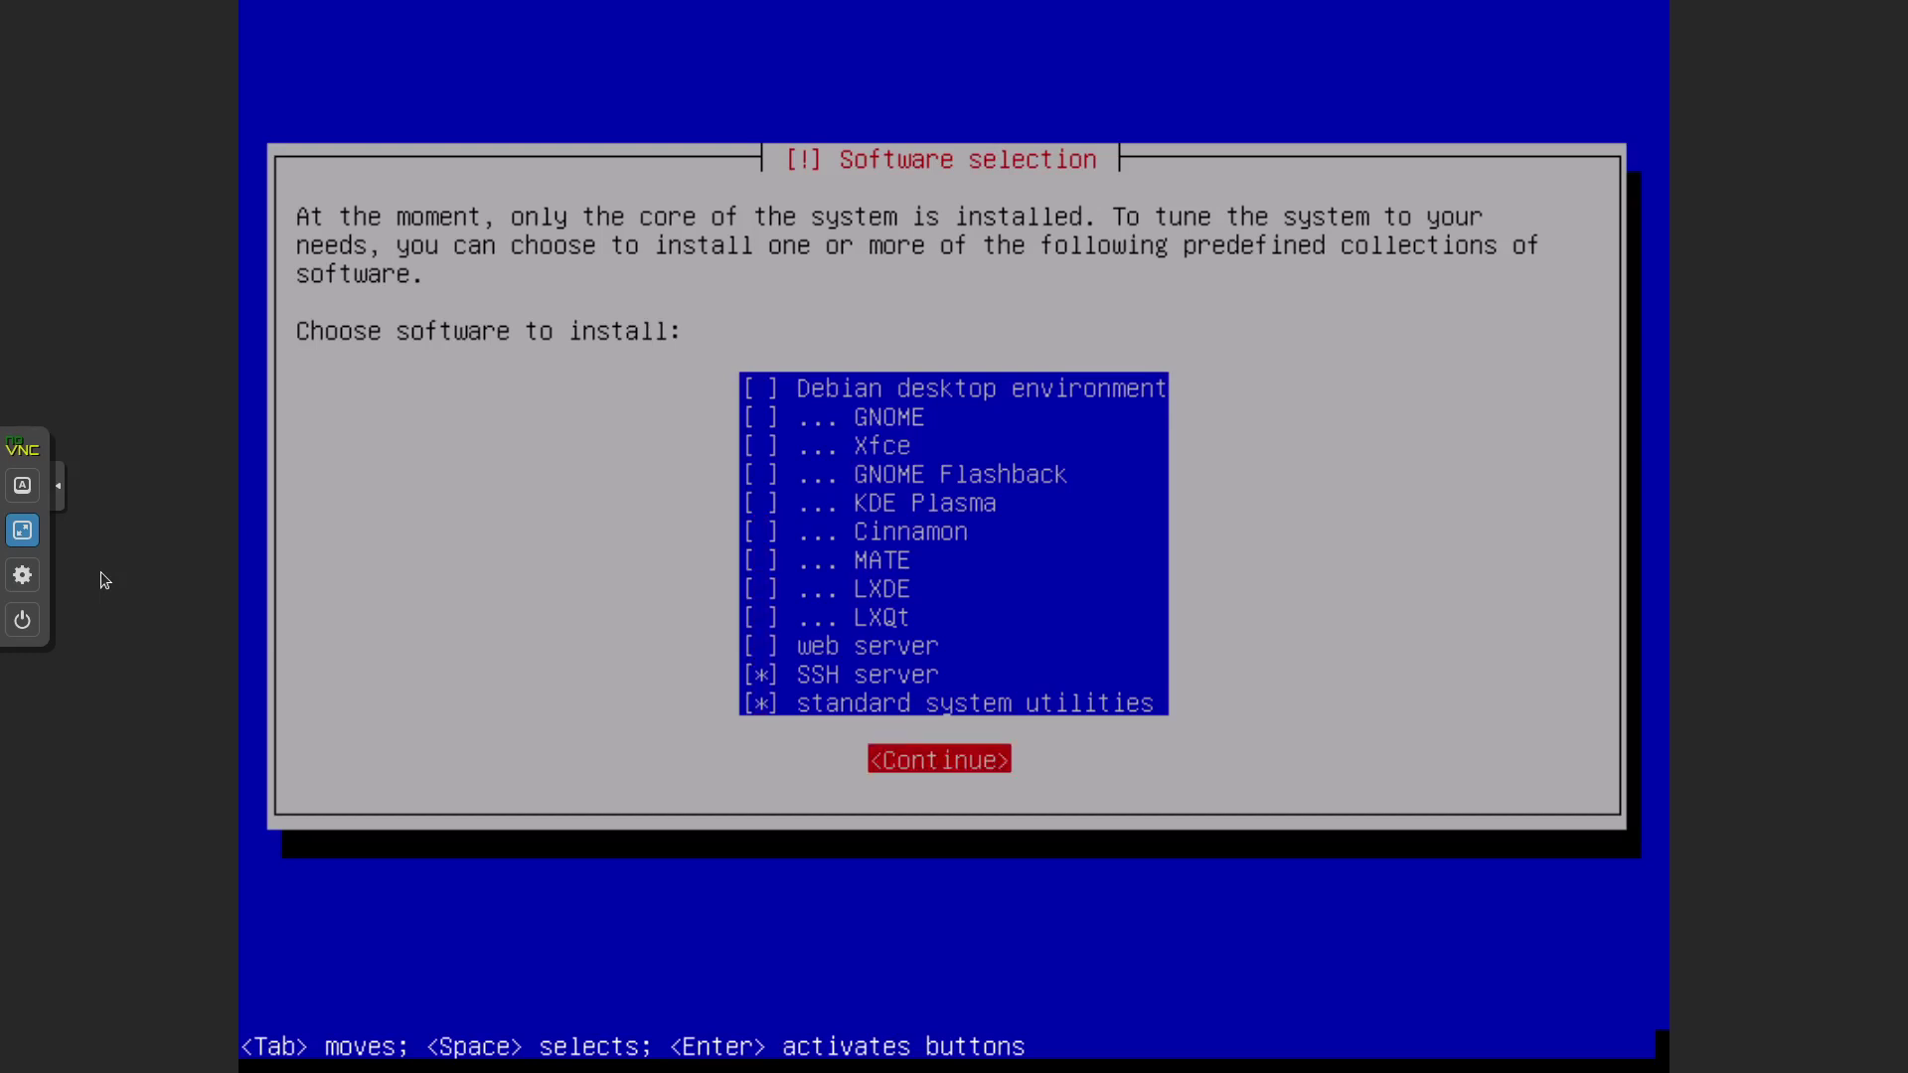
pyautogui.press('Return')
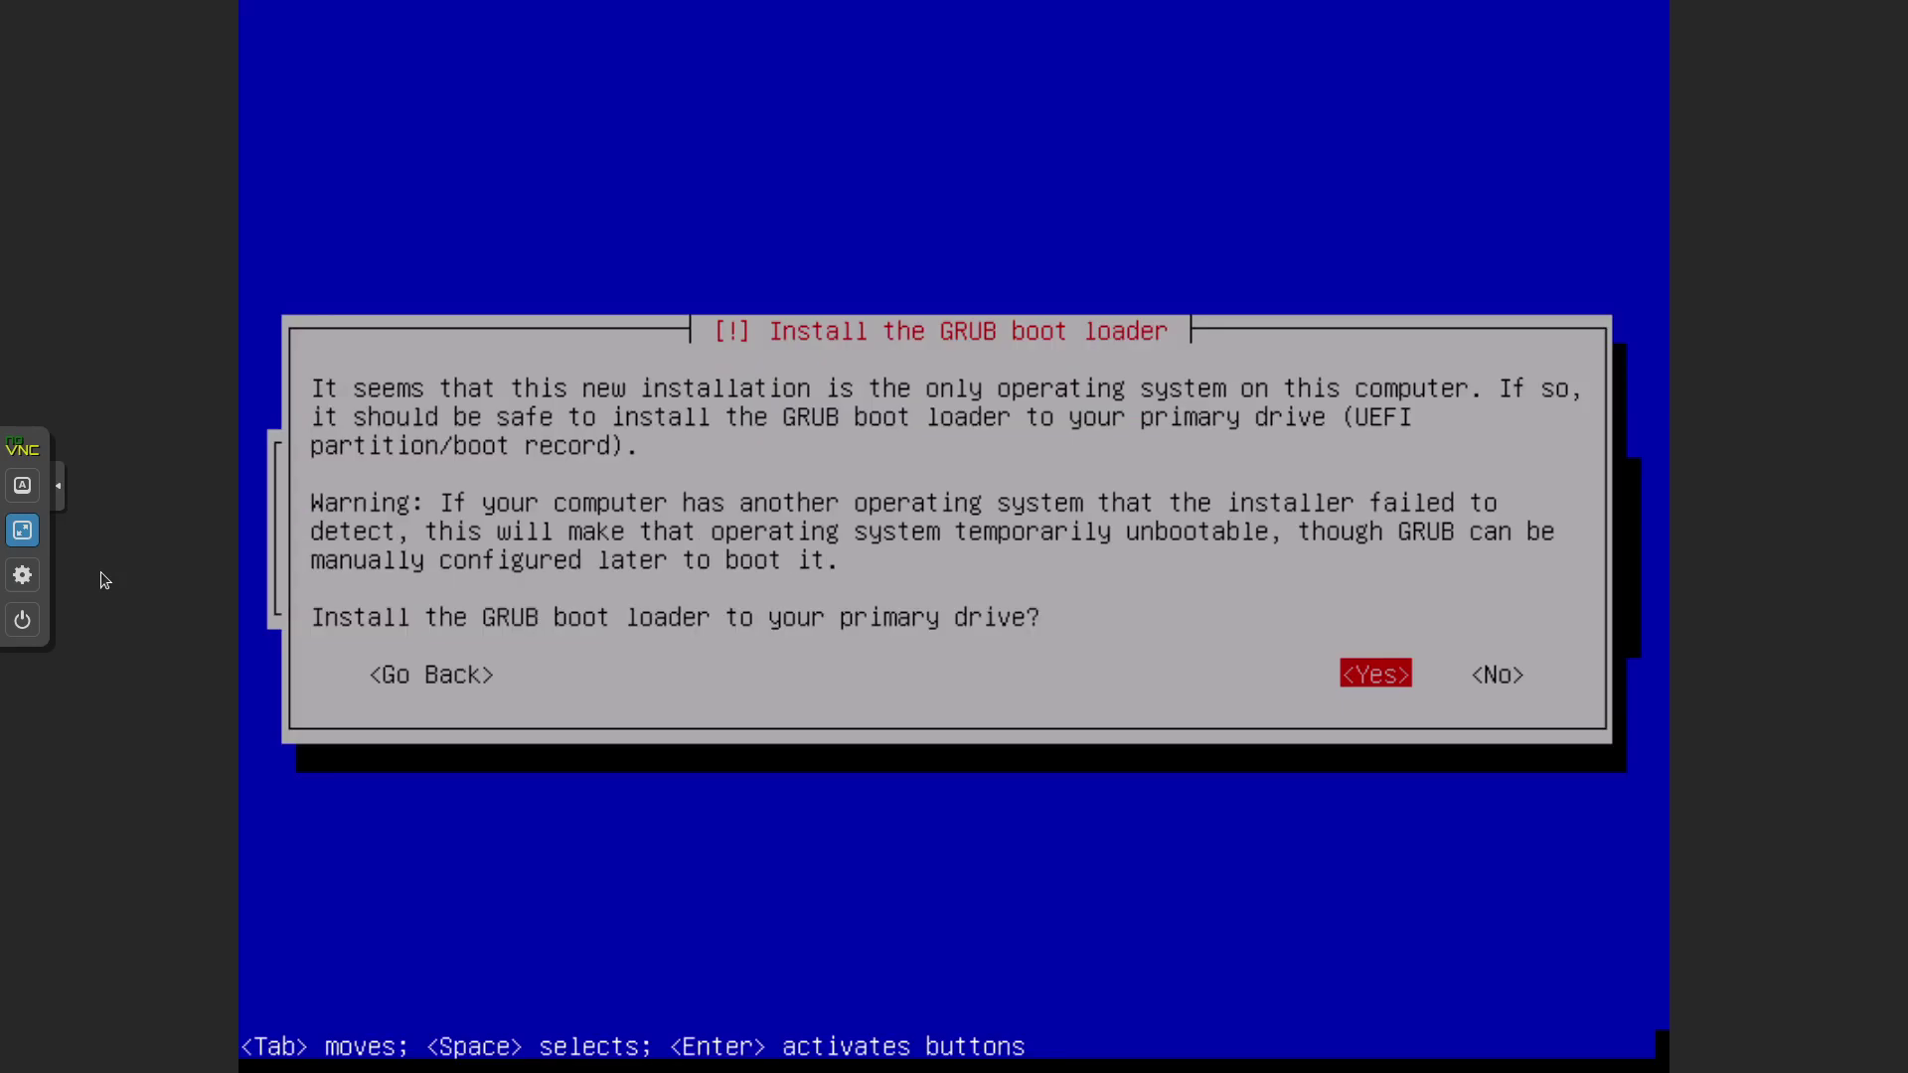
# Install the GRUB boot loader on /dev/sda, and complete the installation by booting into the new system.
pyautogui.press('Return')
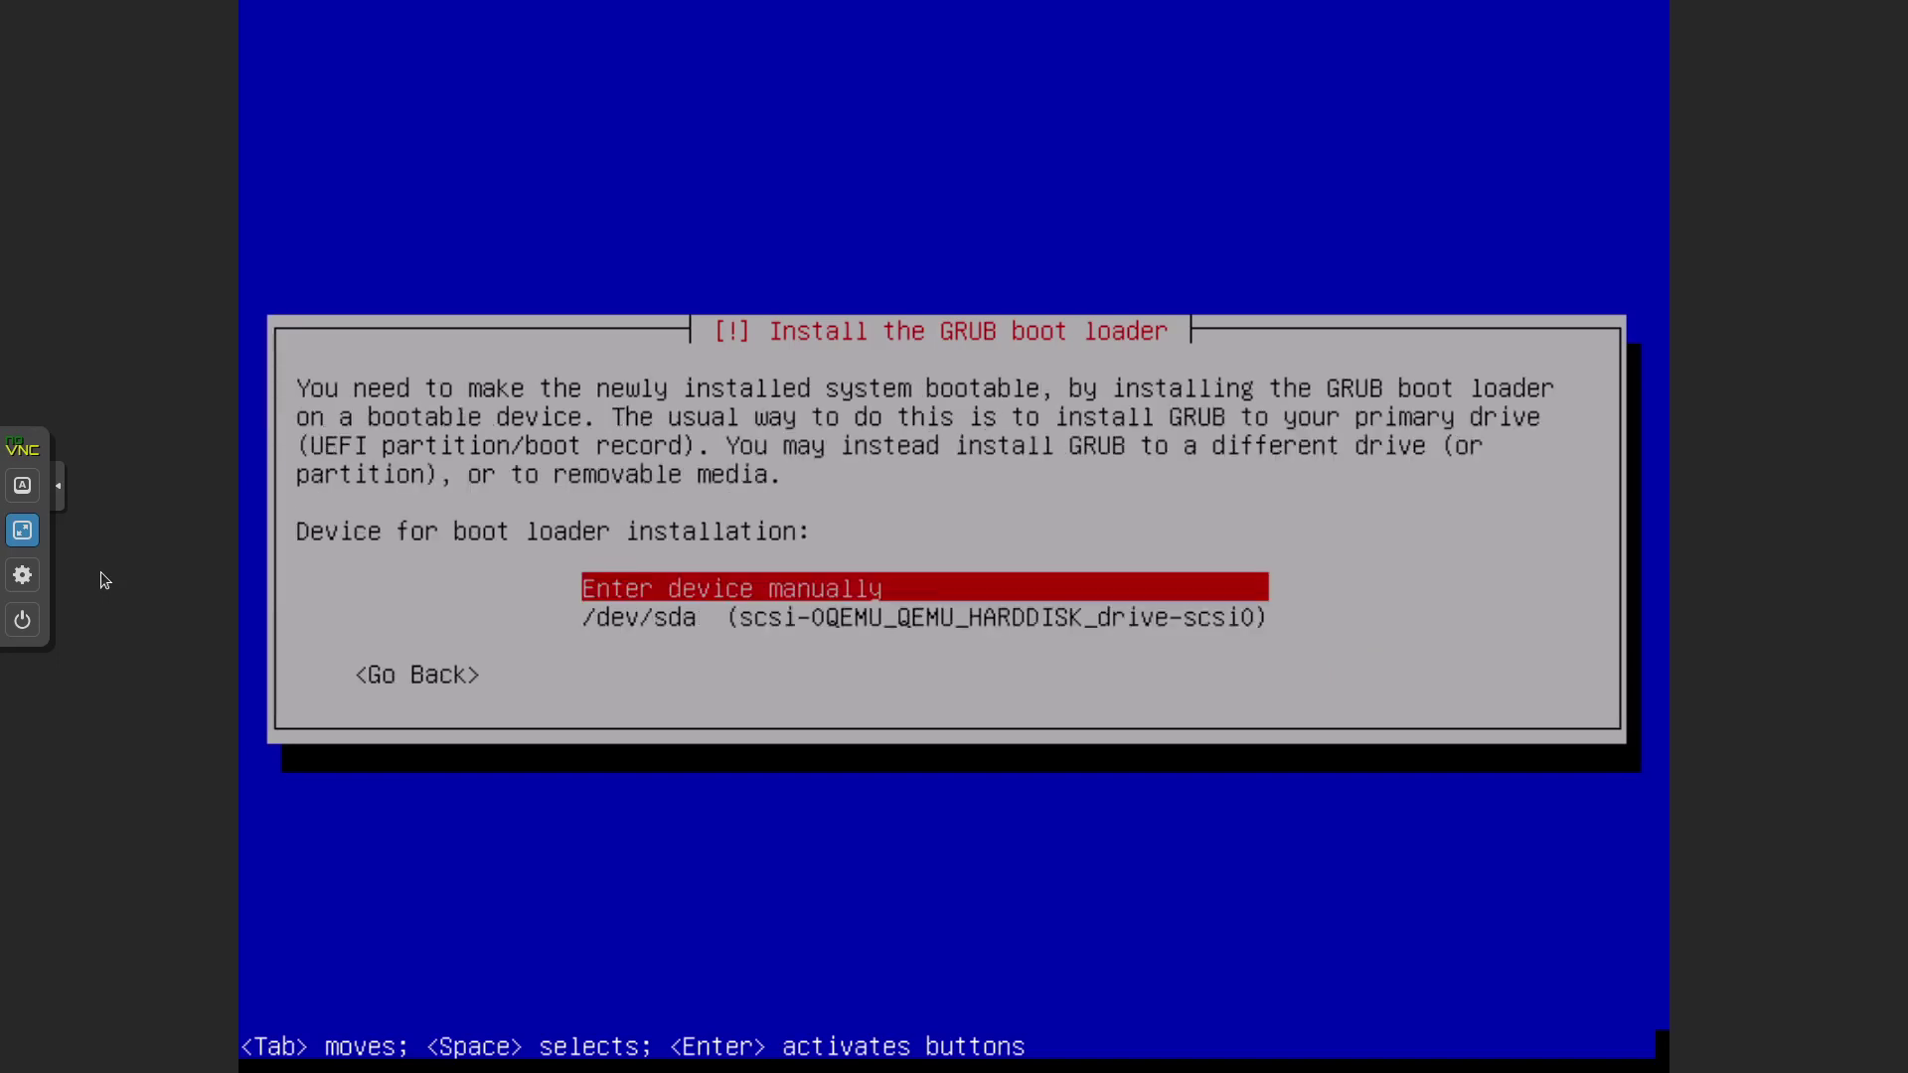
pyautogui.press('Down')
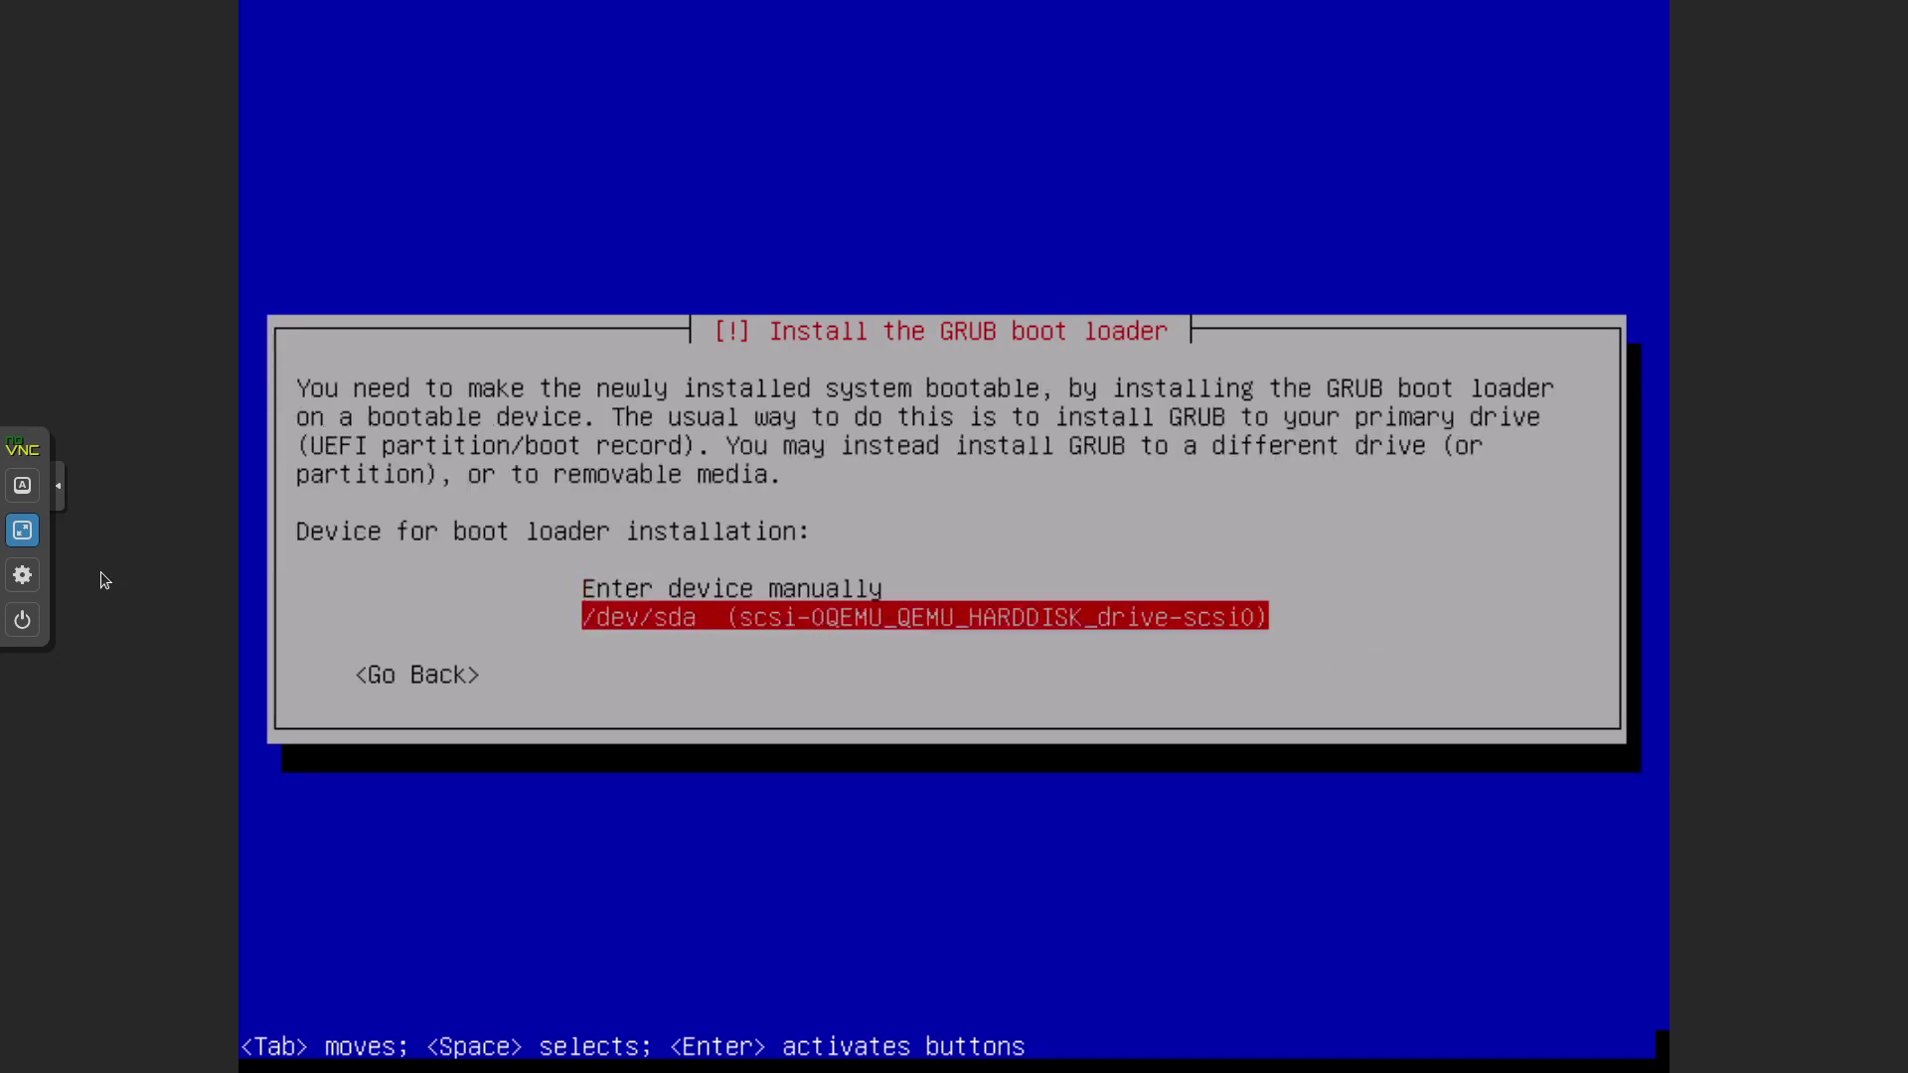
pyautogui.press('Return')
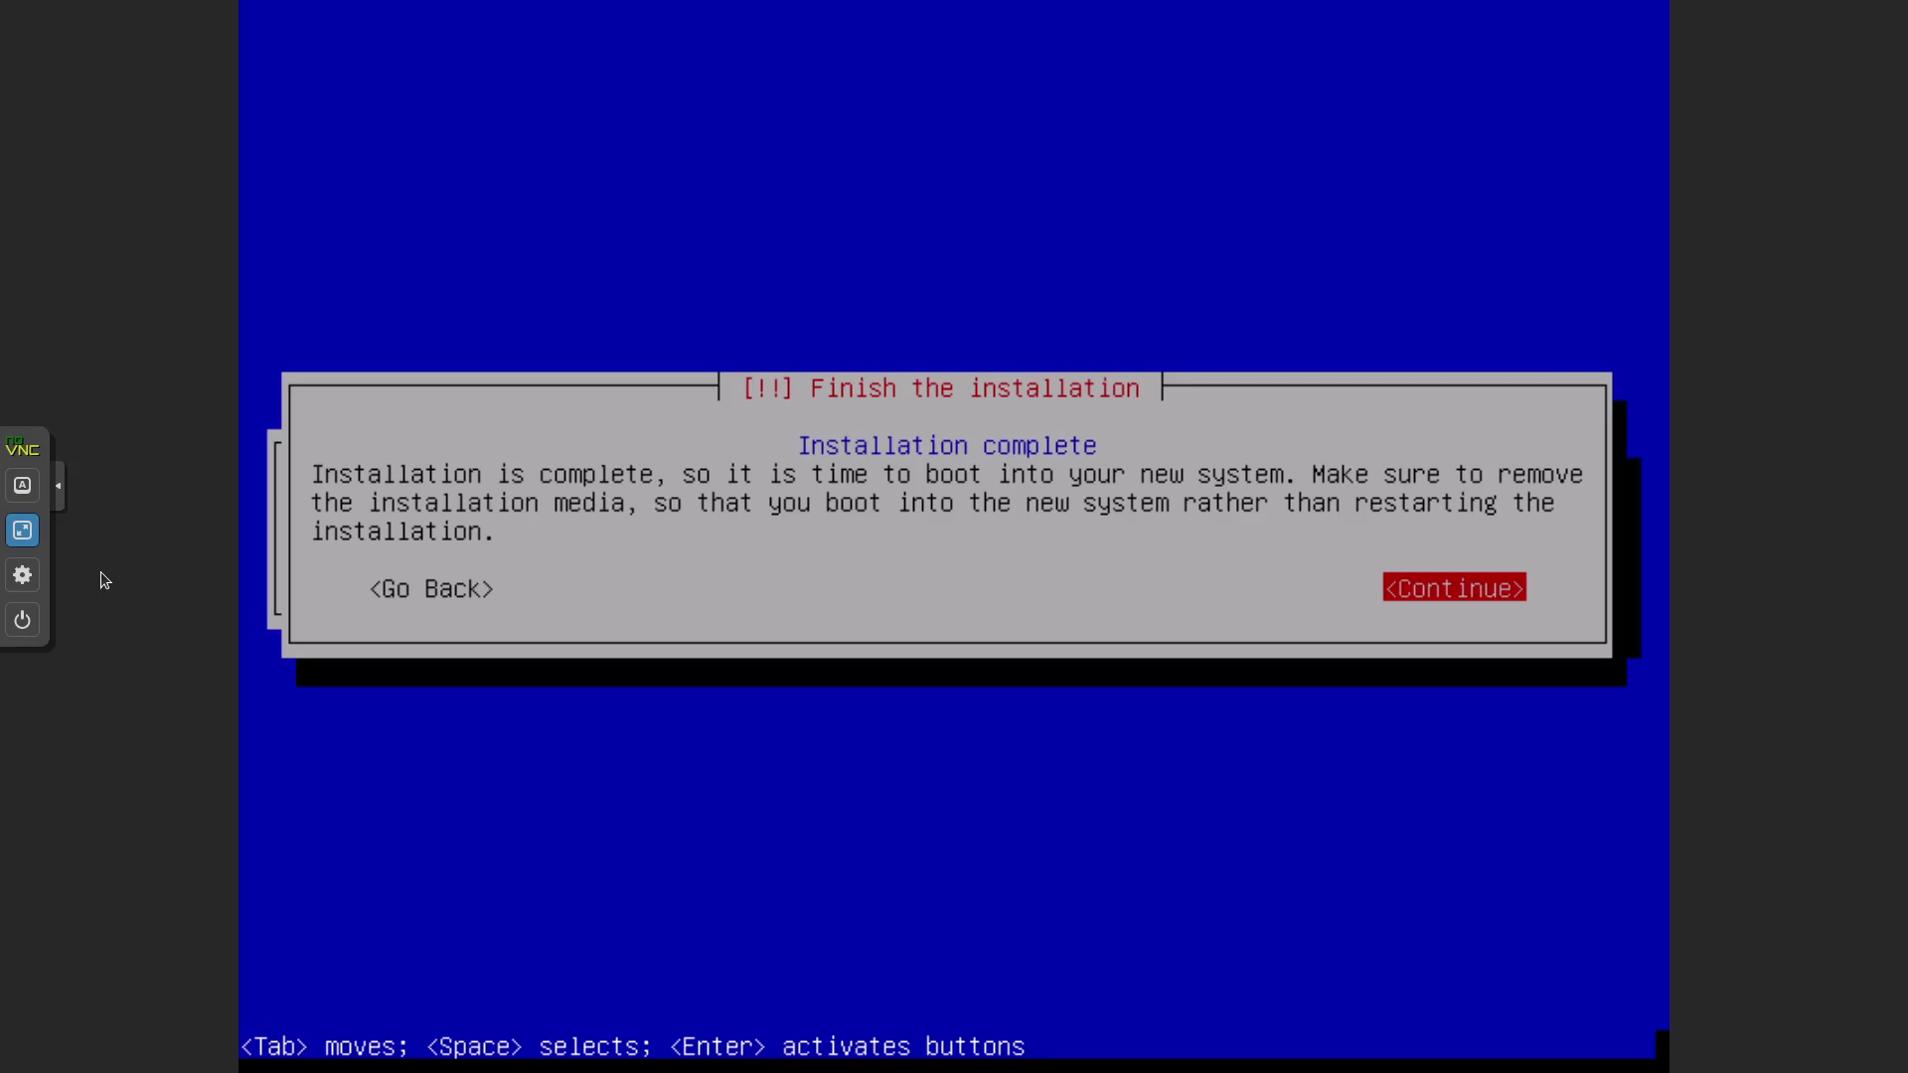
pyautogui.press('Return')
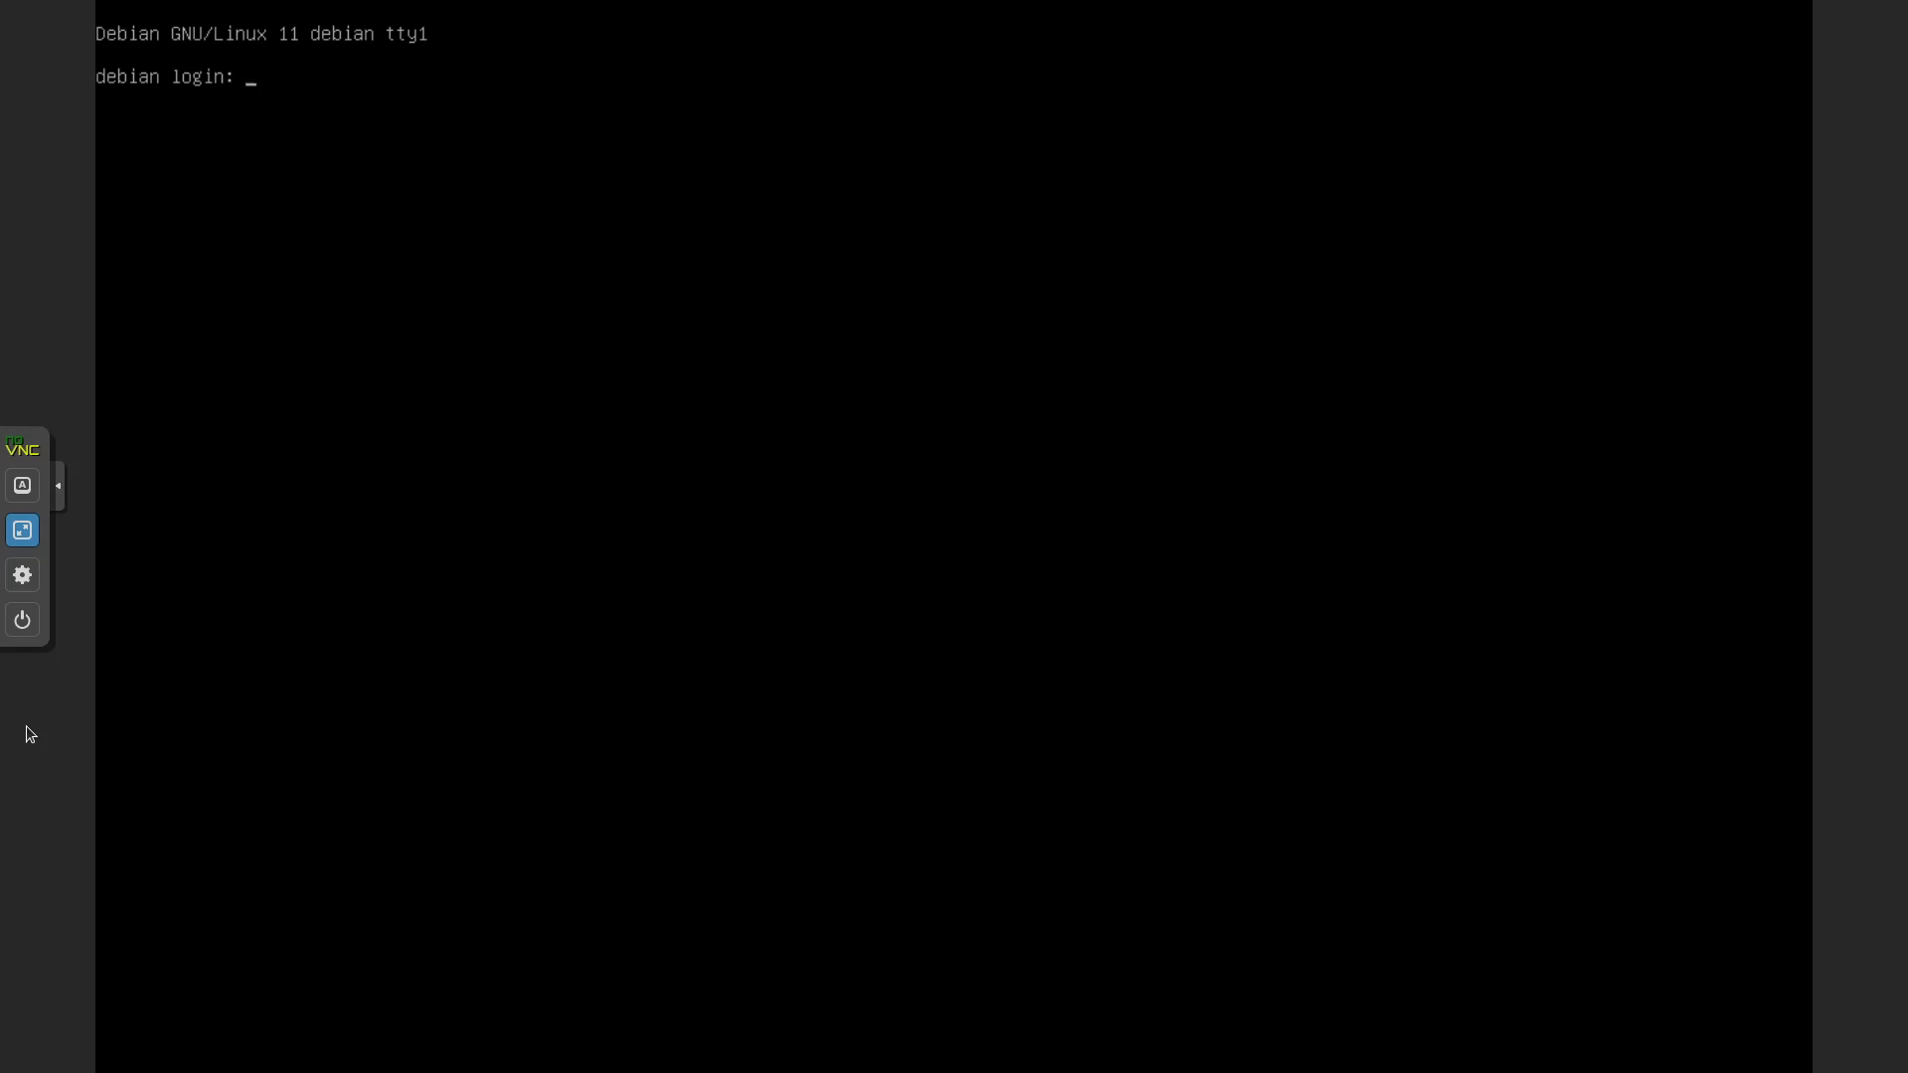
# Log in to the new Debian system's console with the username sysadmin.
pyautogui.write('sysadmin')
pyautogui.press('Return')
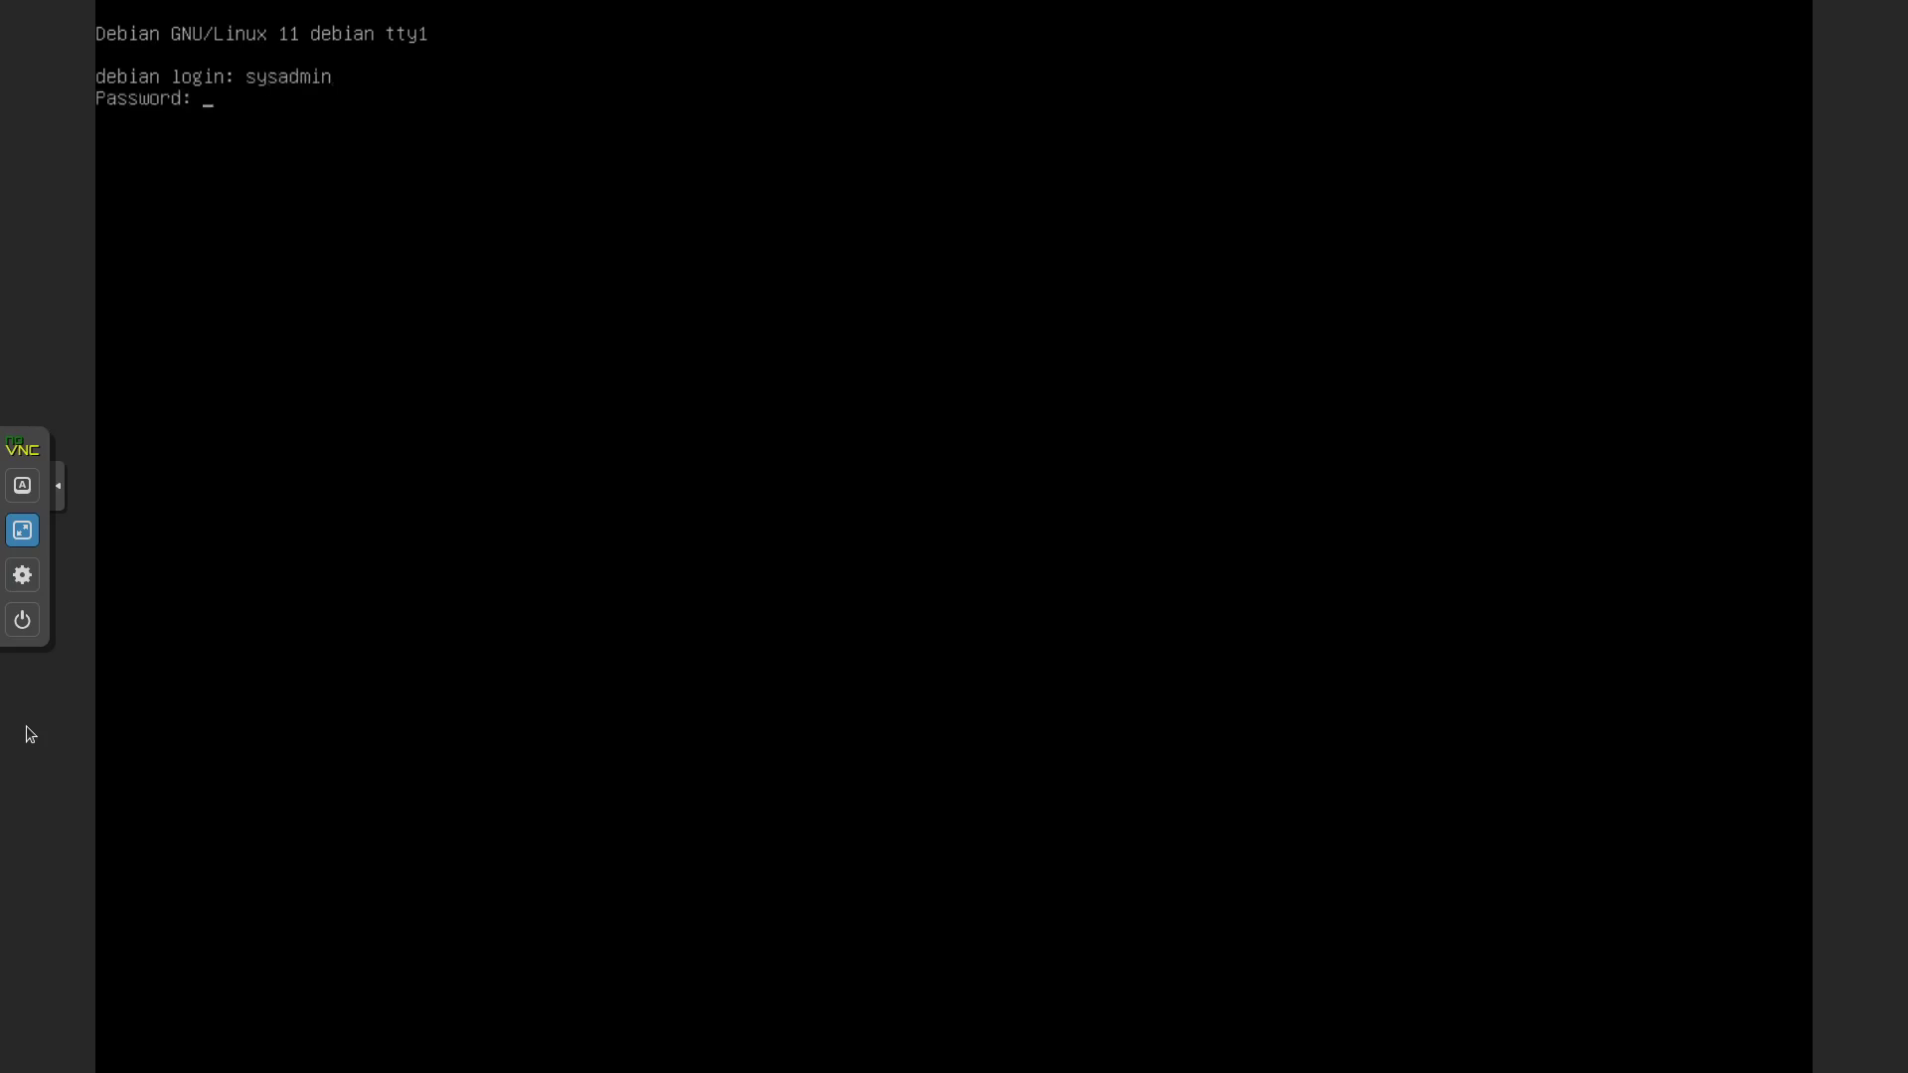